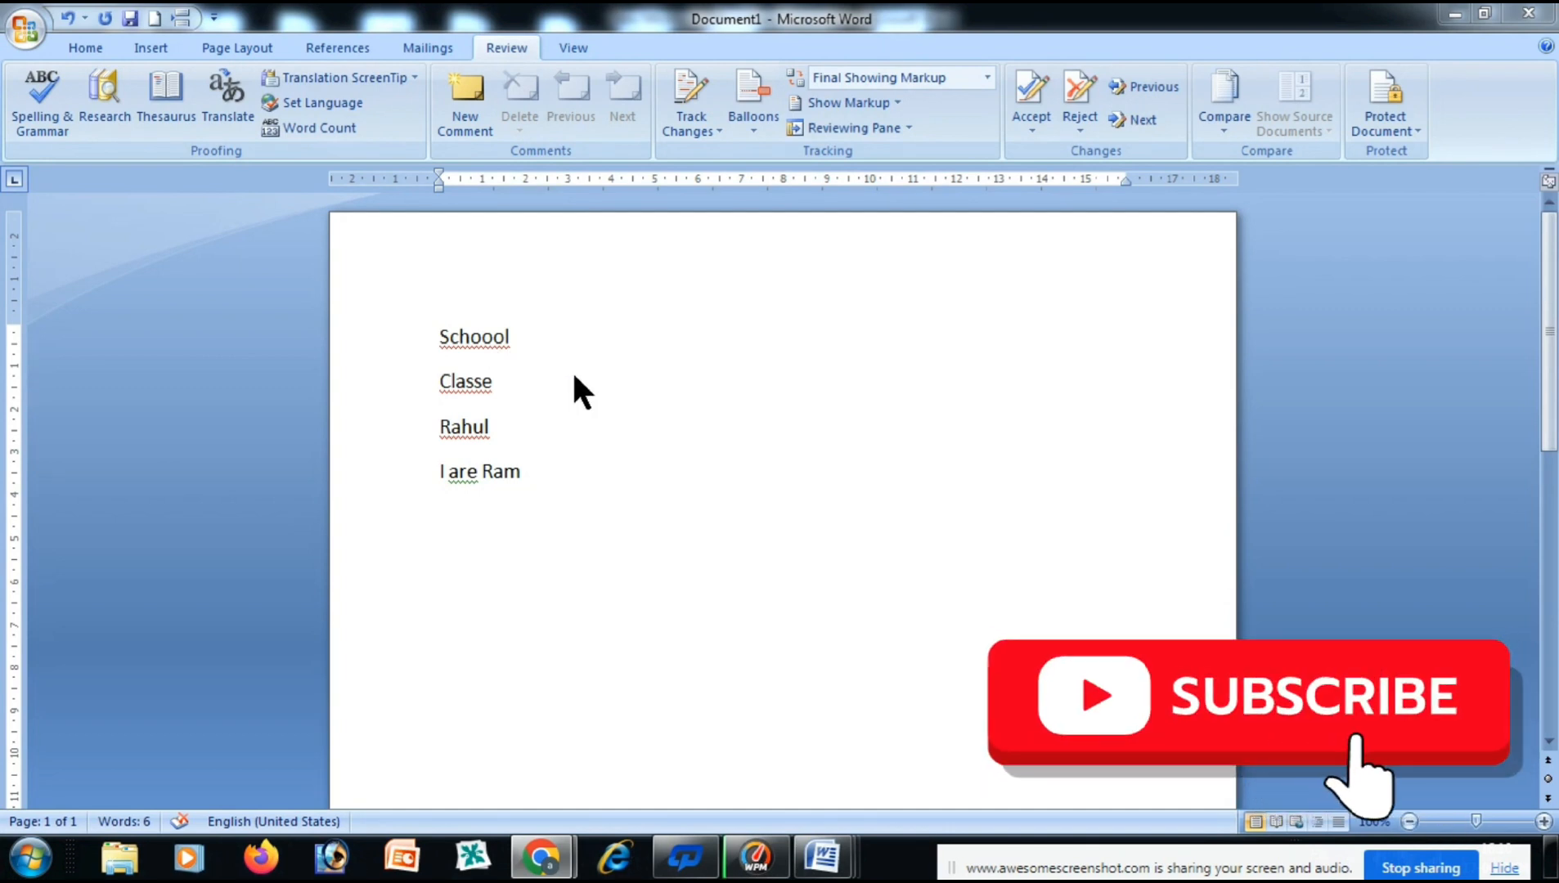
# Run Spelling & Grammar and change every 'Schoool' to 'School' with Change All.
pyautogui.click(463, 342)
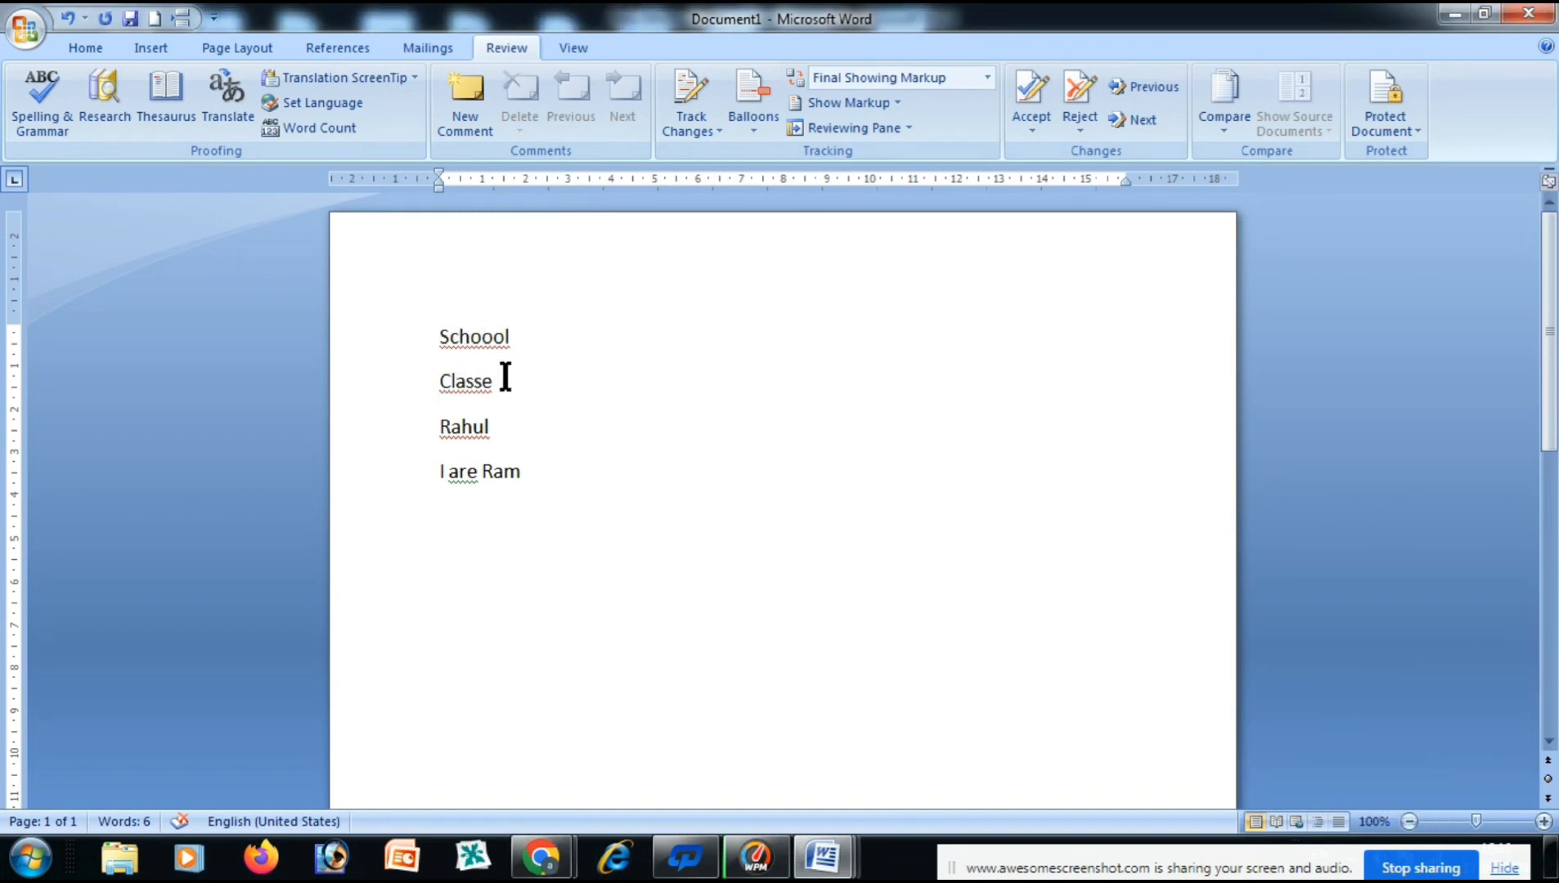
pyautogui.click(32, 120)
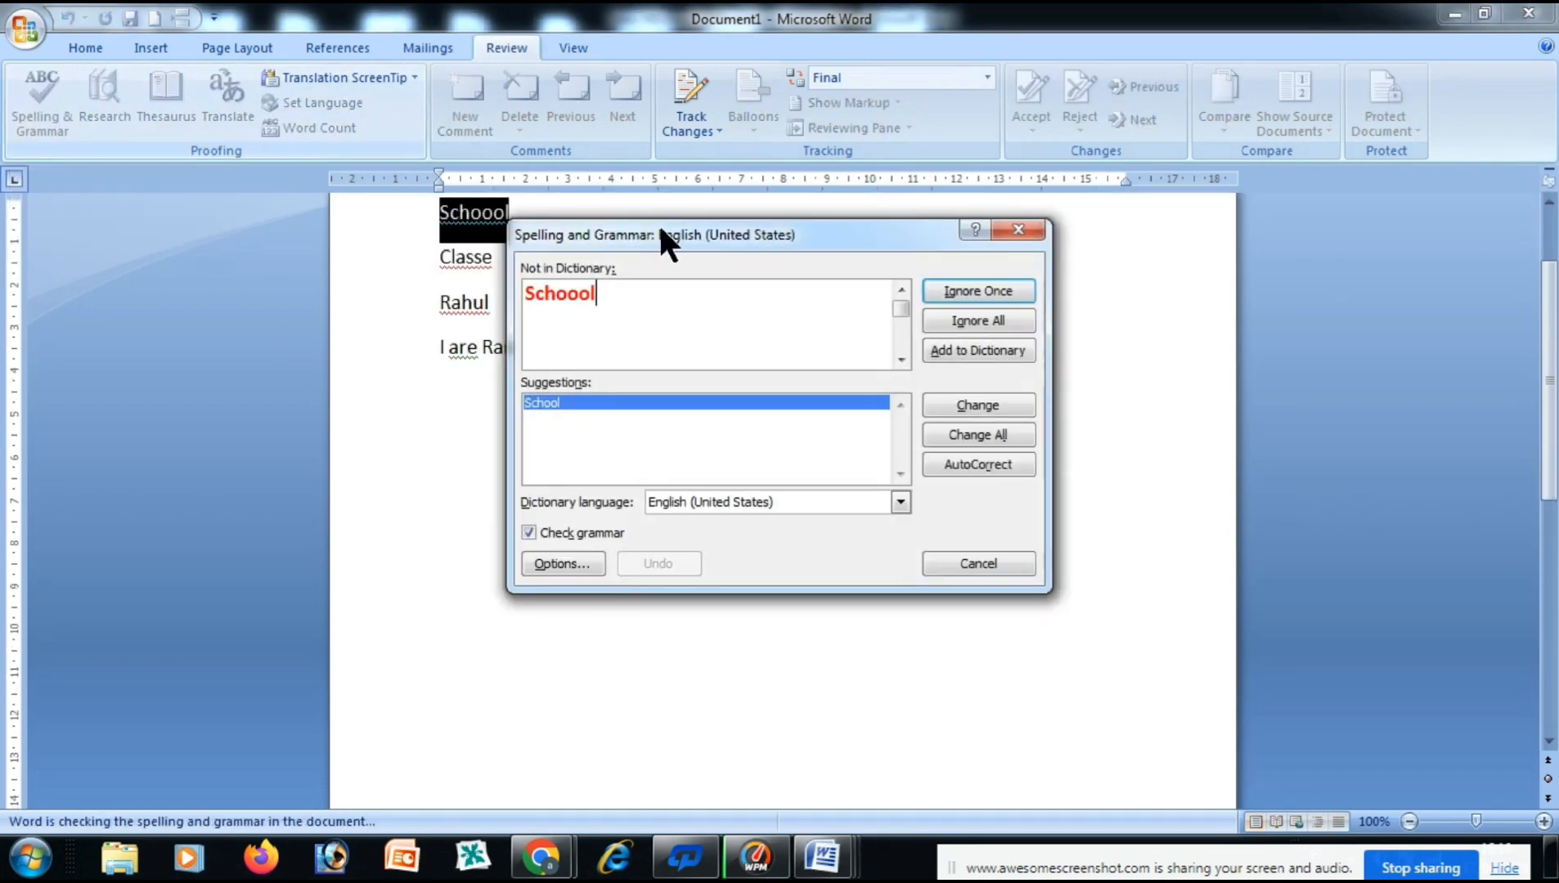
pyautogui.moveTo(827, 229); pyautogui.dragTo(928, 343)
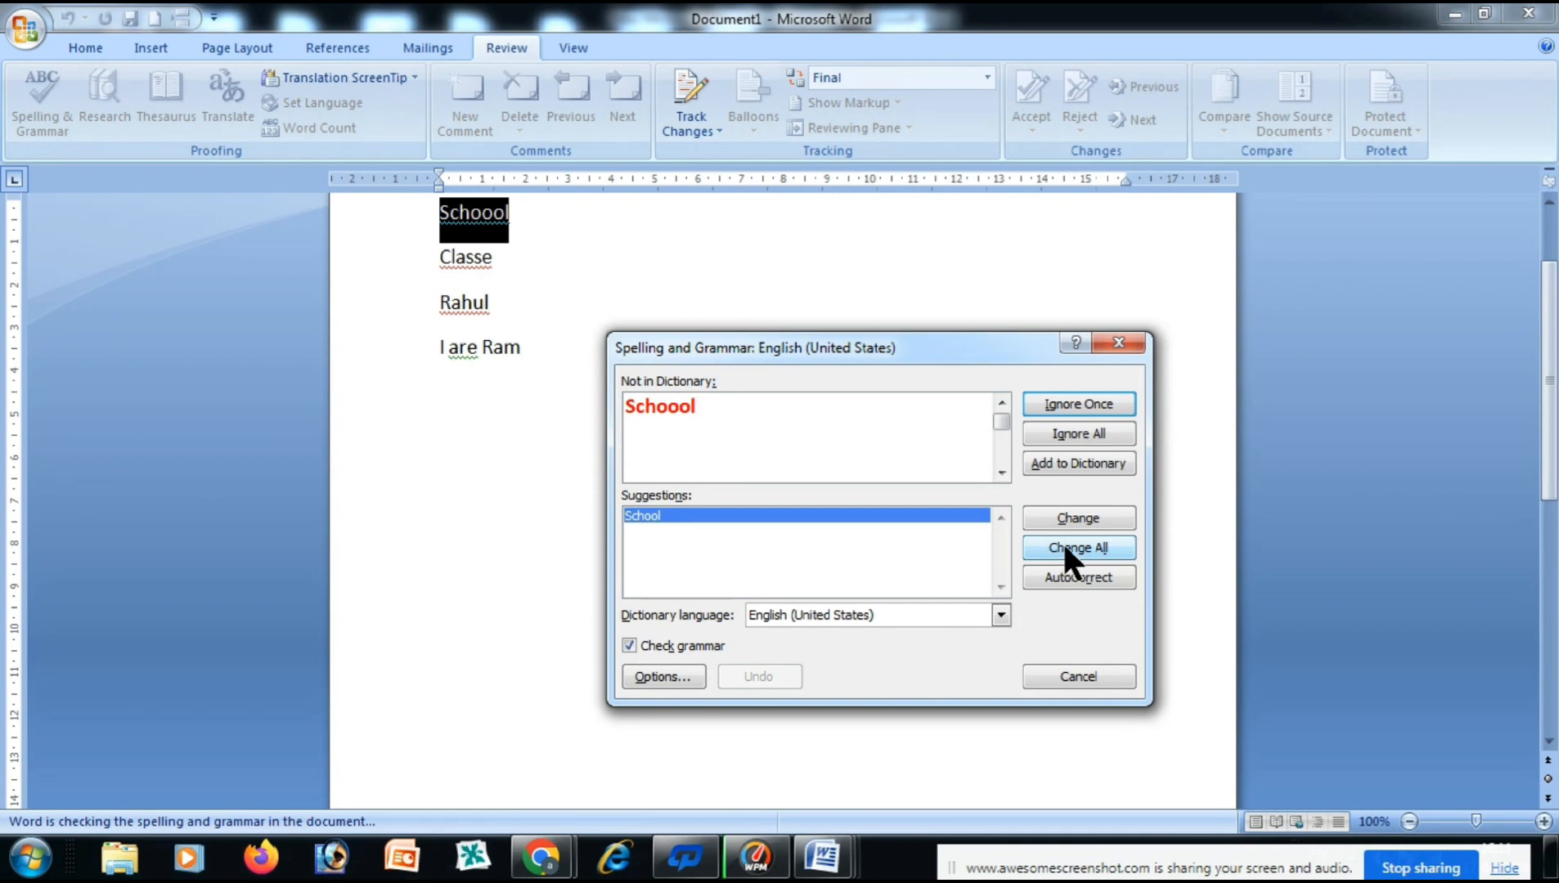
pyautogui.click(1094, 513)
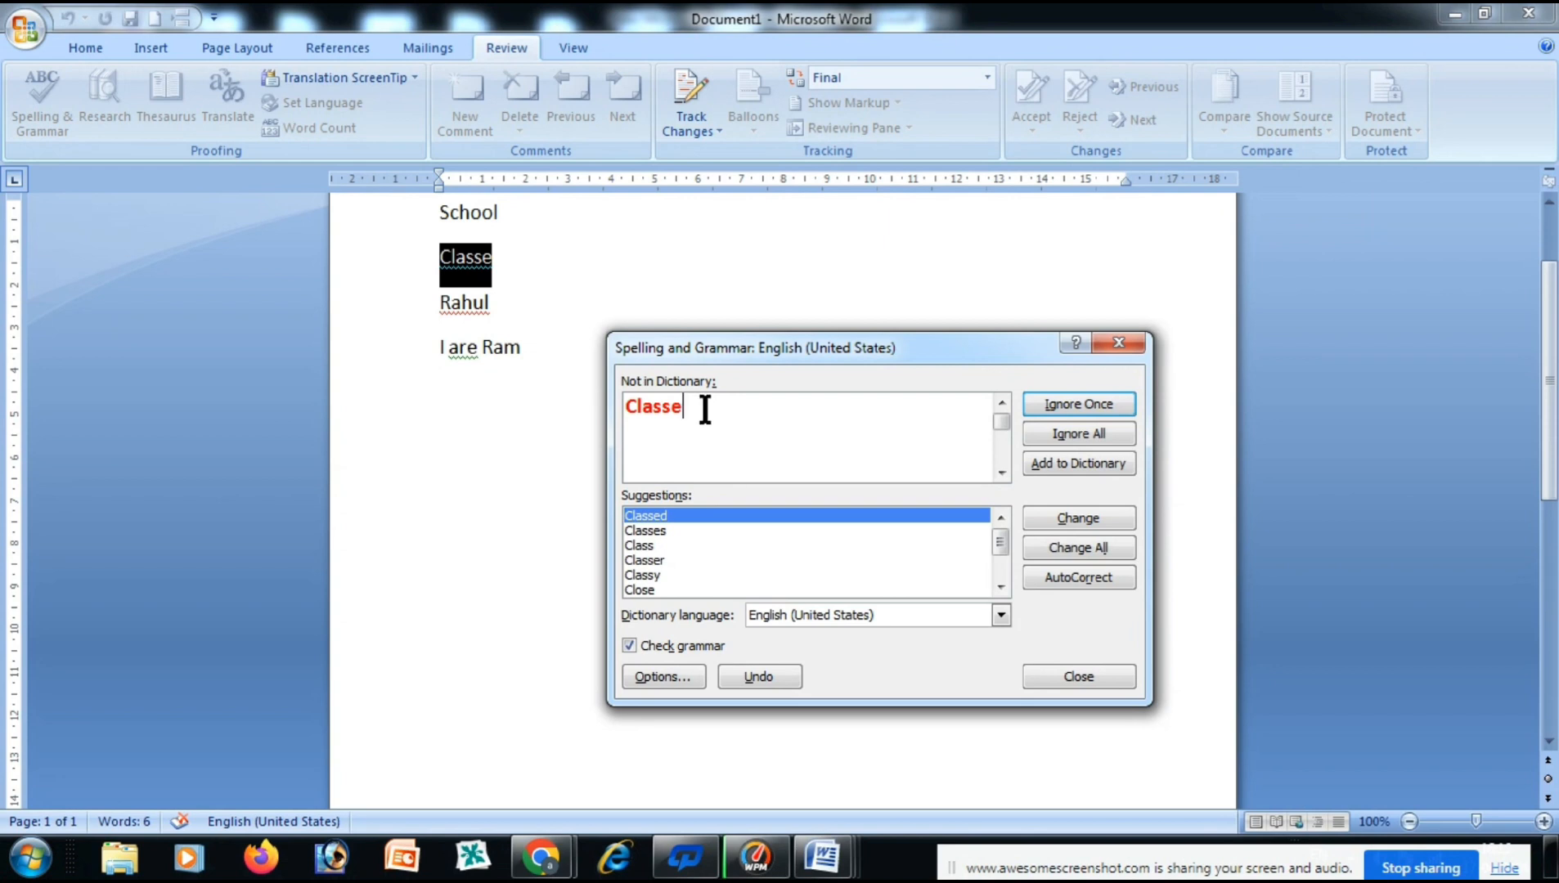
# Correct 'Classe' to 'Class' and ignore the flagged name once.
pyautogui.click(650, 545)
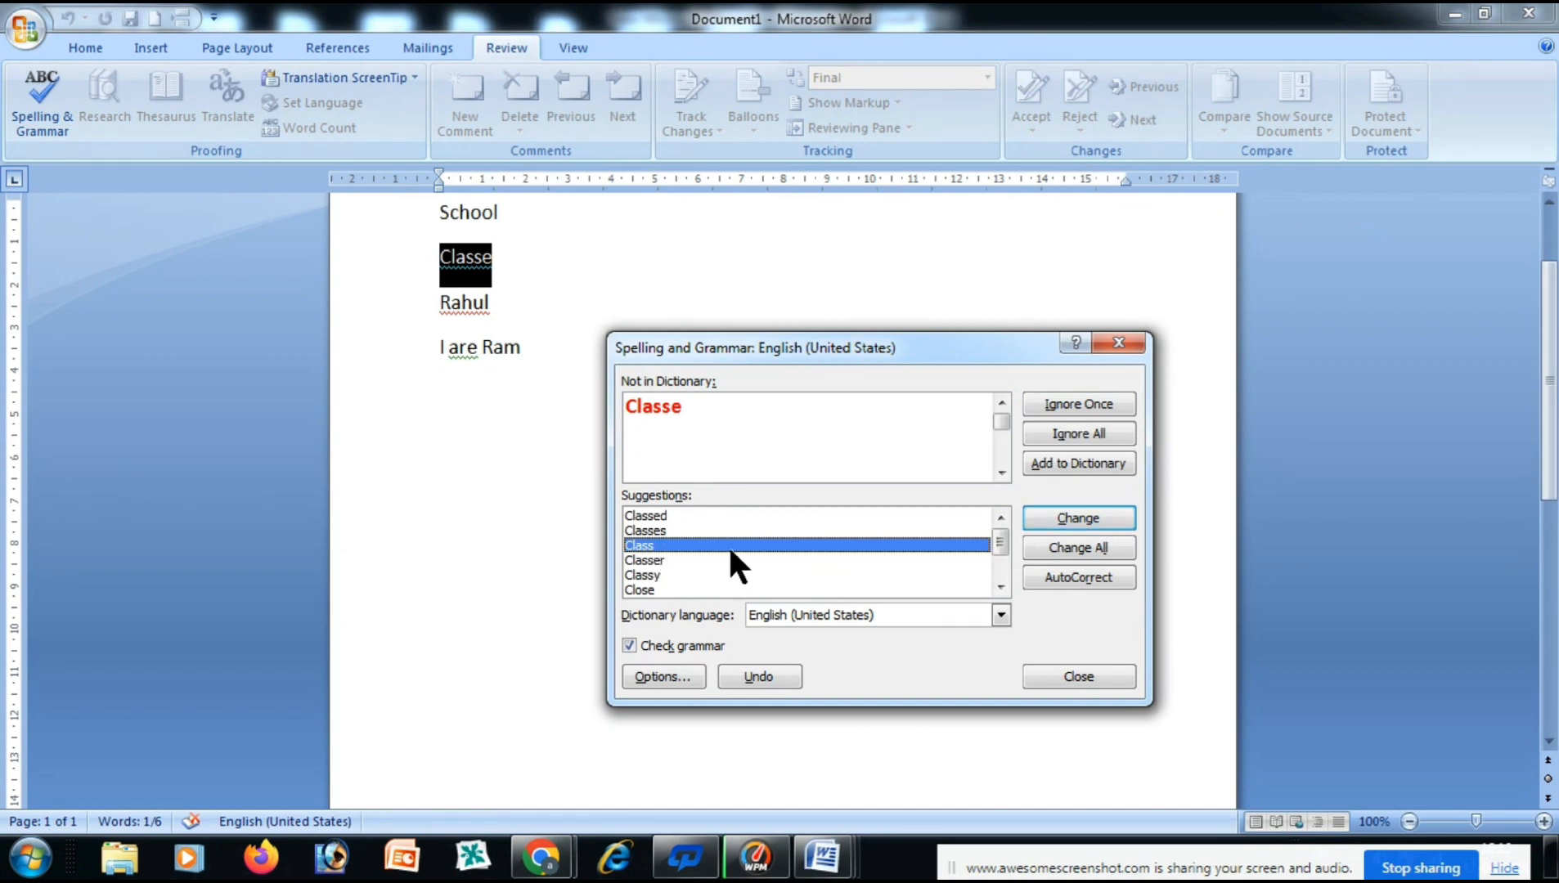
pyautogui.click(1092, 516)
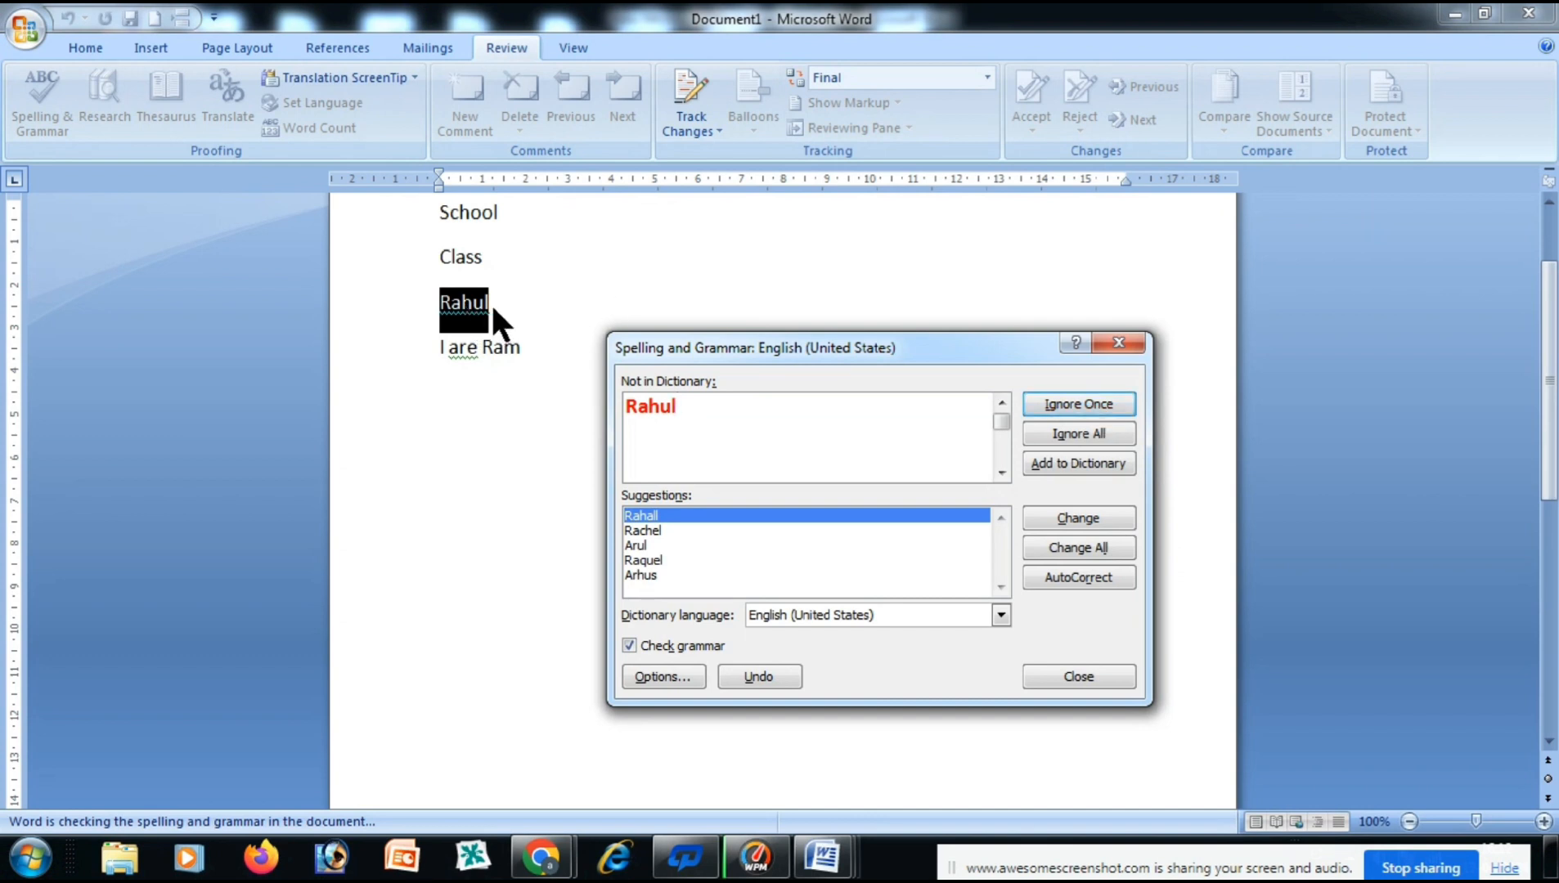
pyautogui.click(1094, 396)
# Resume the check, change 'I are' to 'I am', and close the completion message.
pyautogui.click(454, 236)
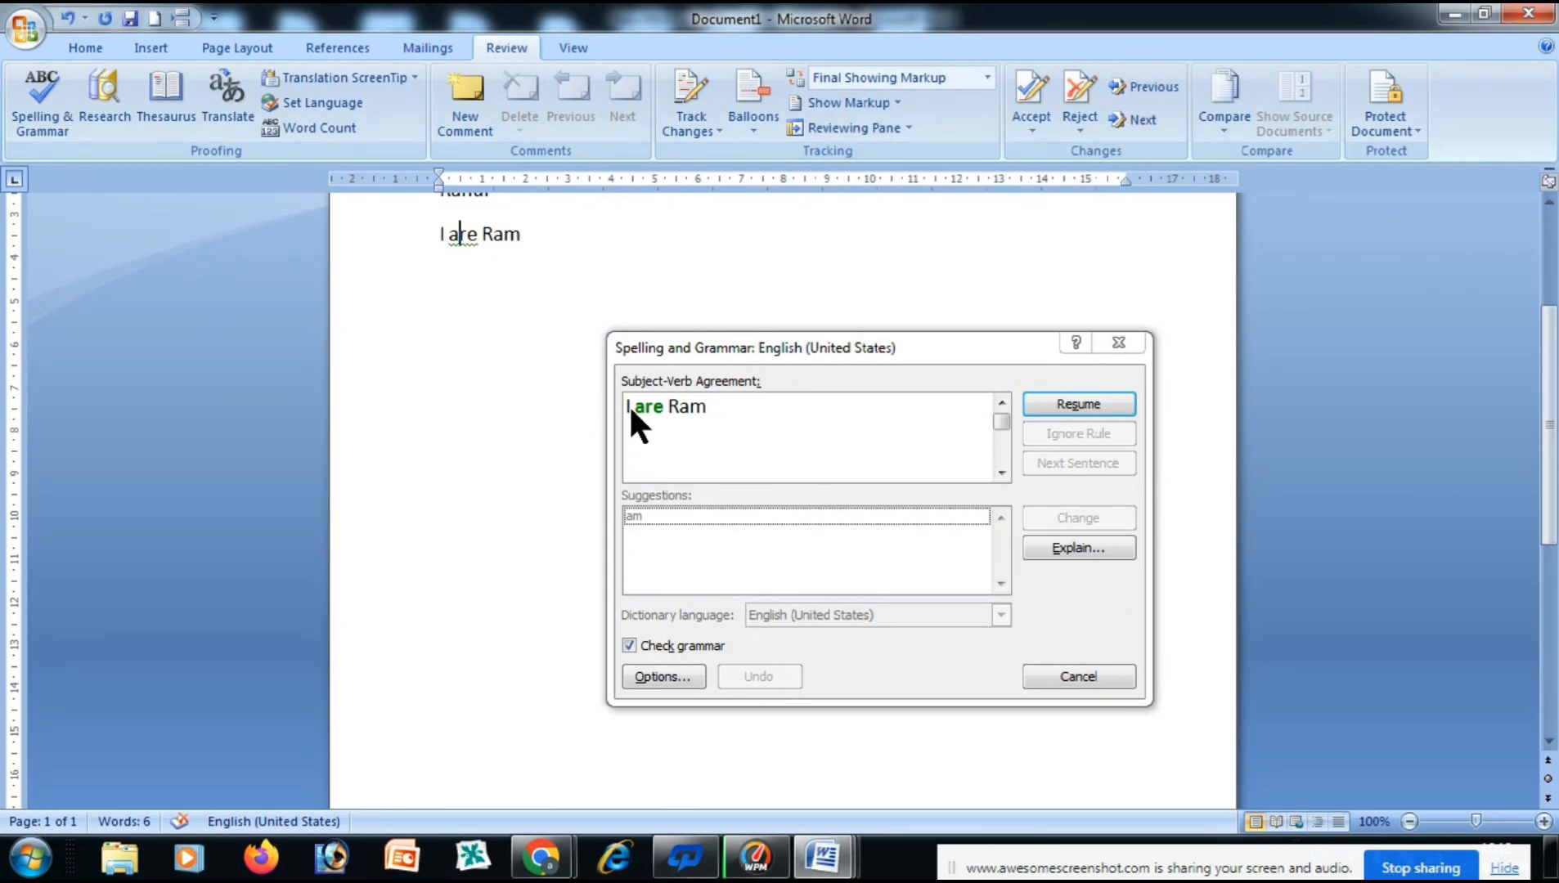
pyautogui.click(651, 518)
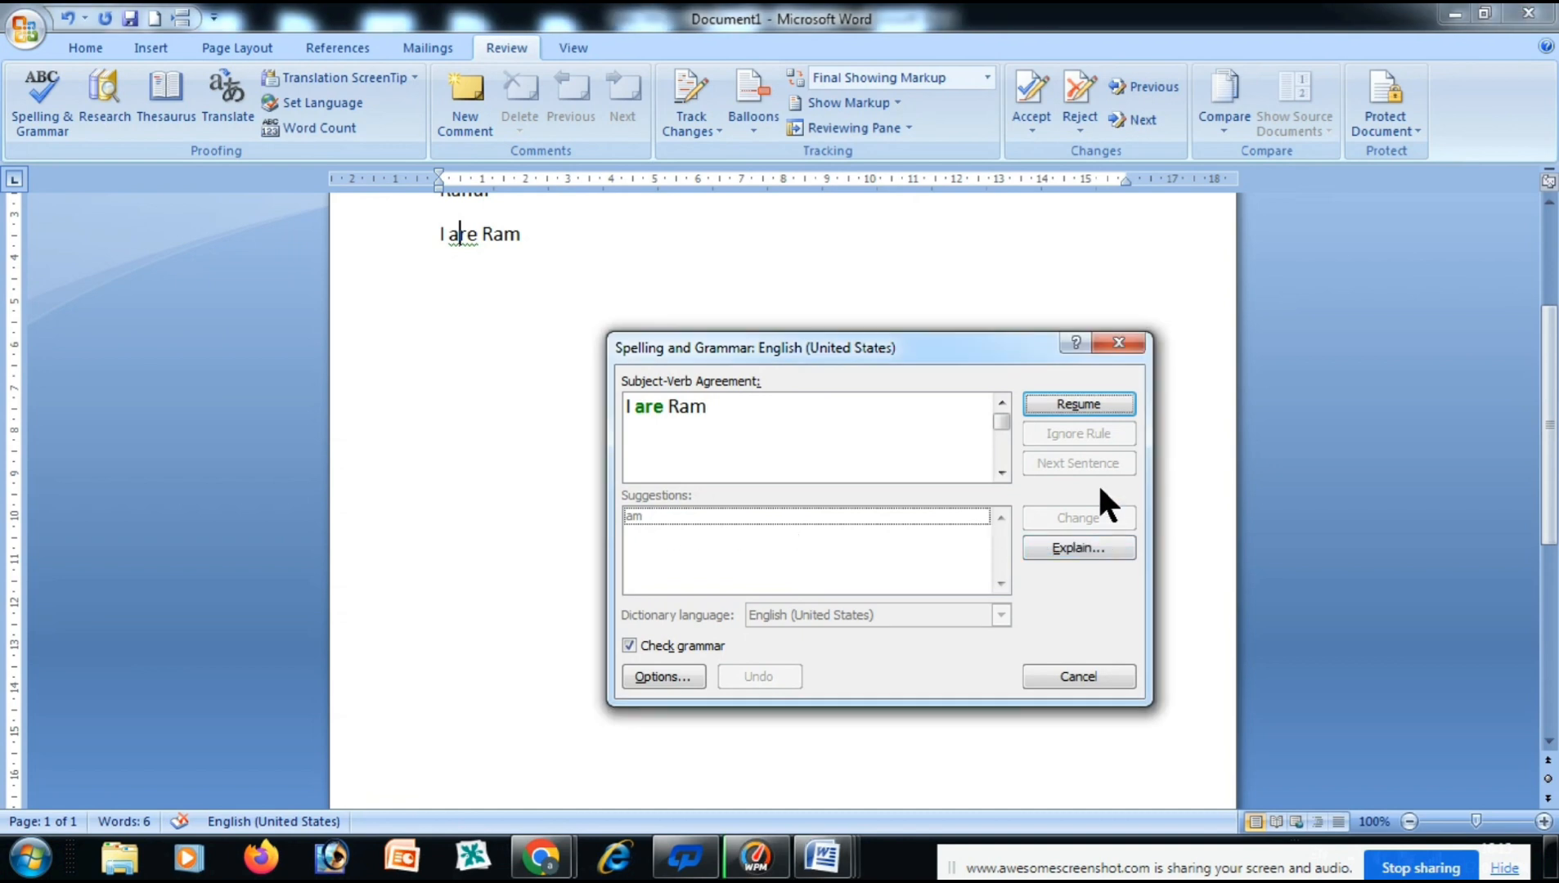
pyautogui.click(1081, 405)
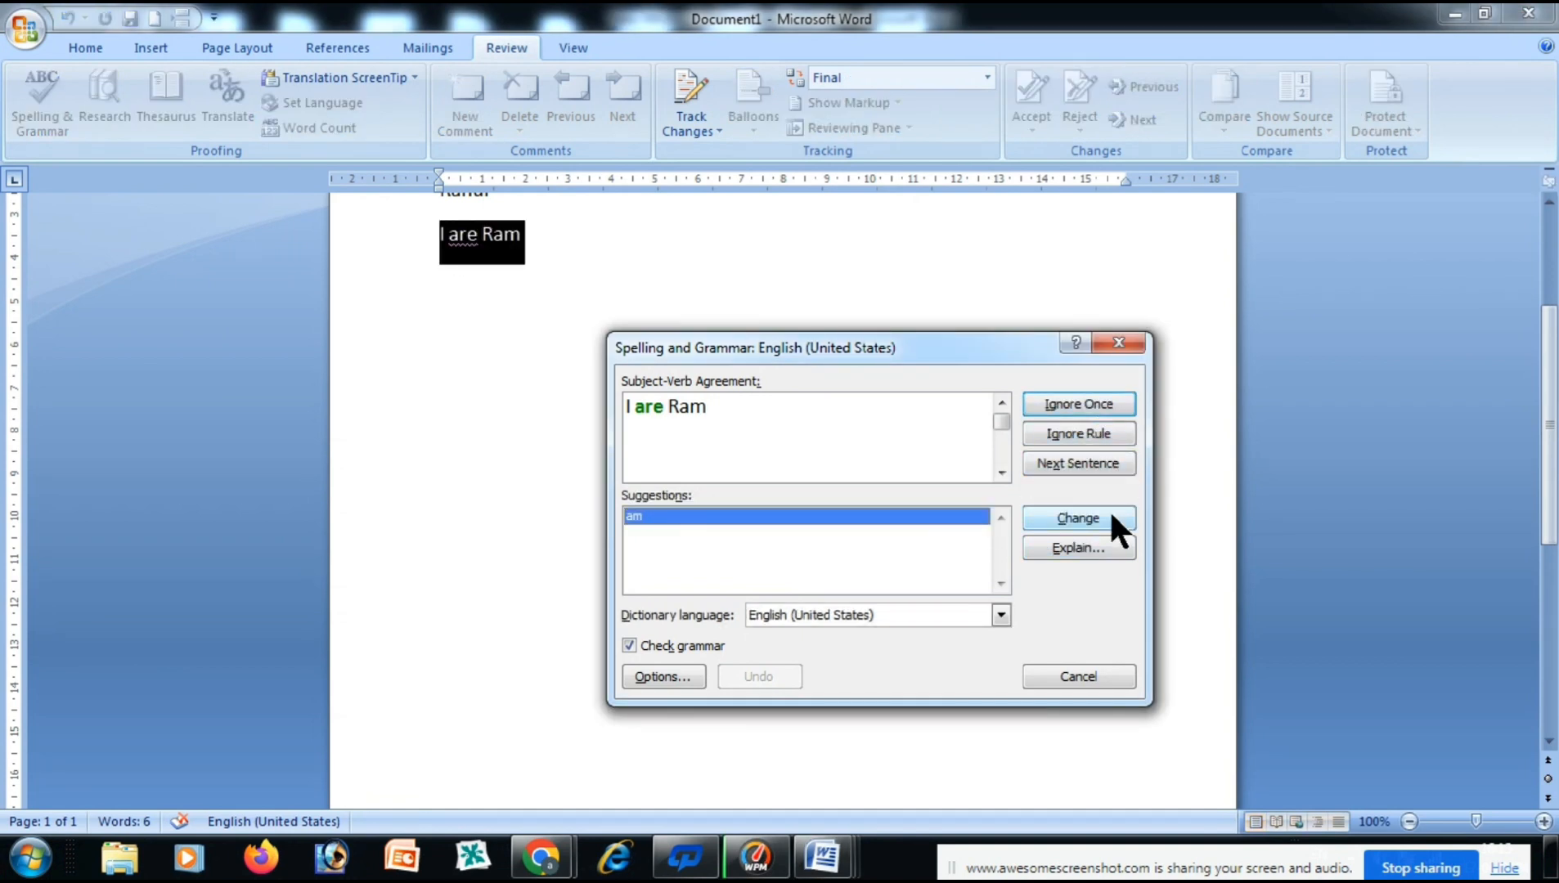
pyautogui.click(1078, 517)
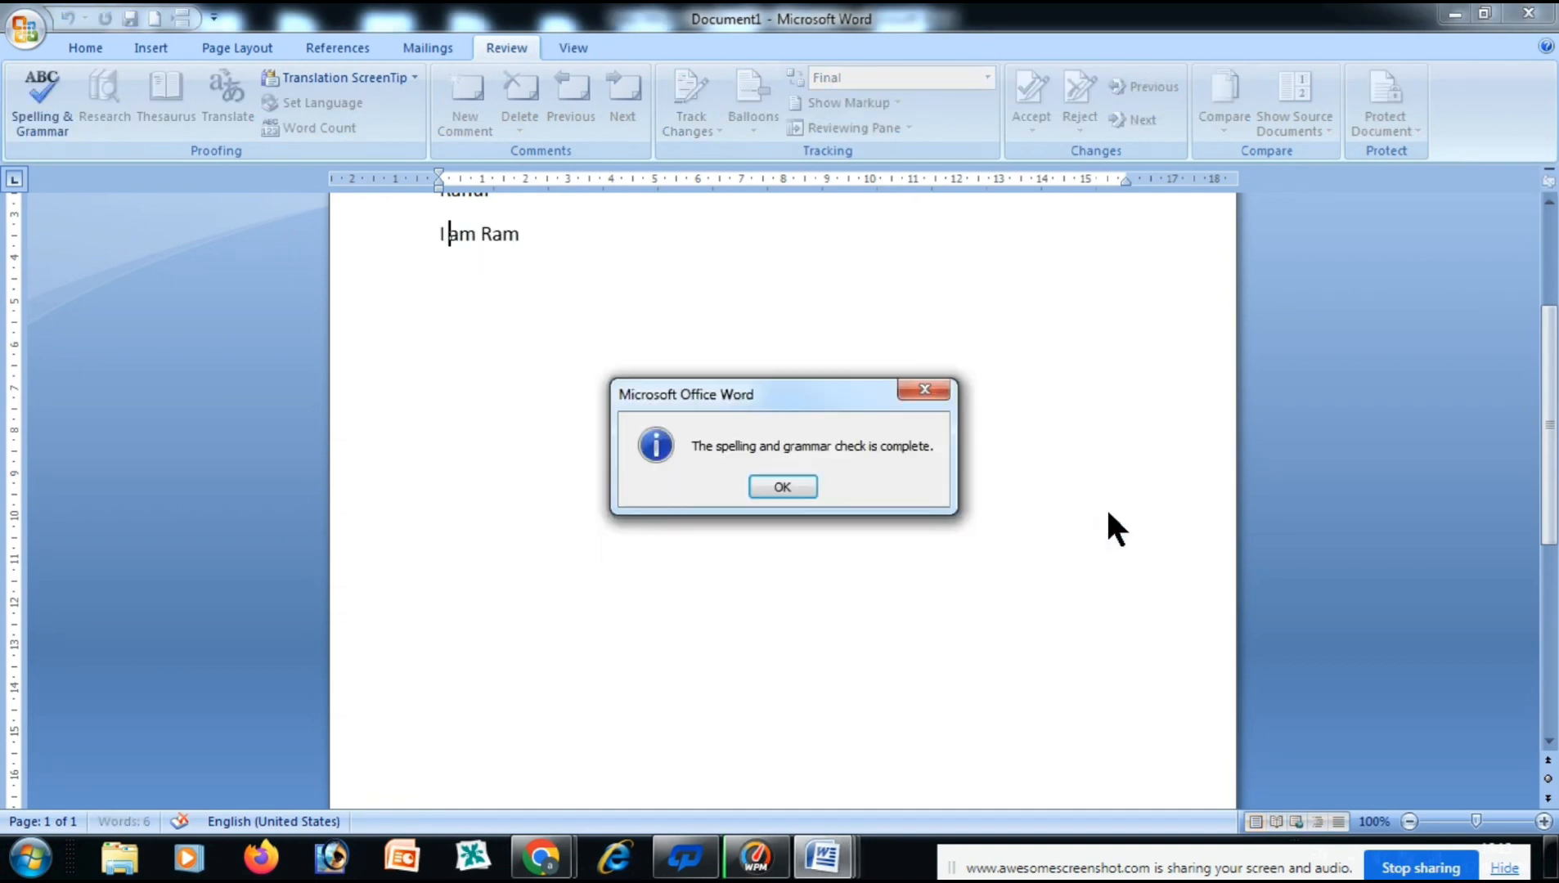
pyautogui.click(773, 485)
pyautogui.scroll(4, 506, 253)
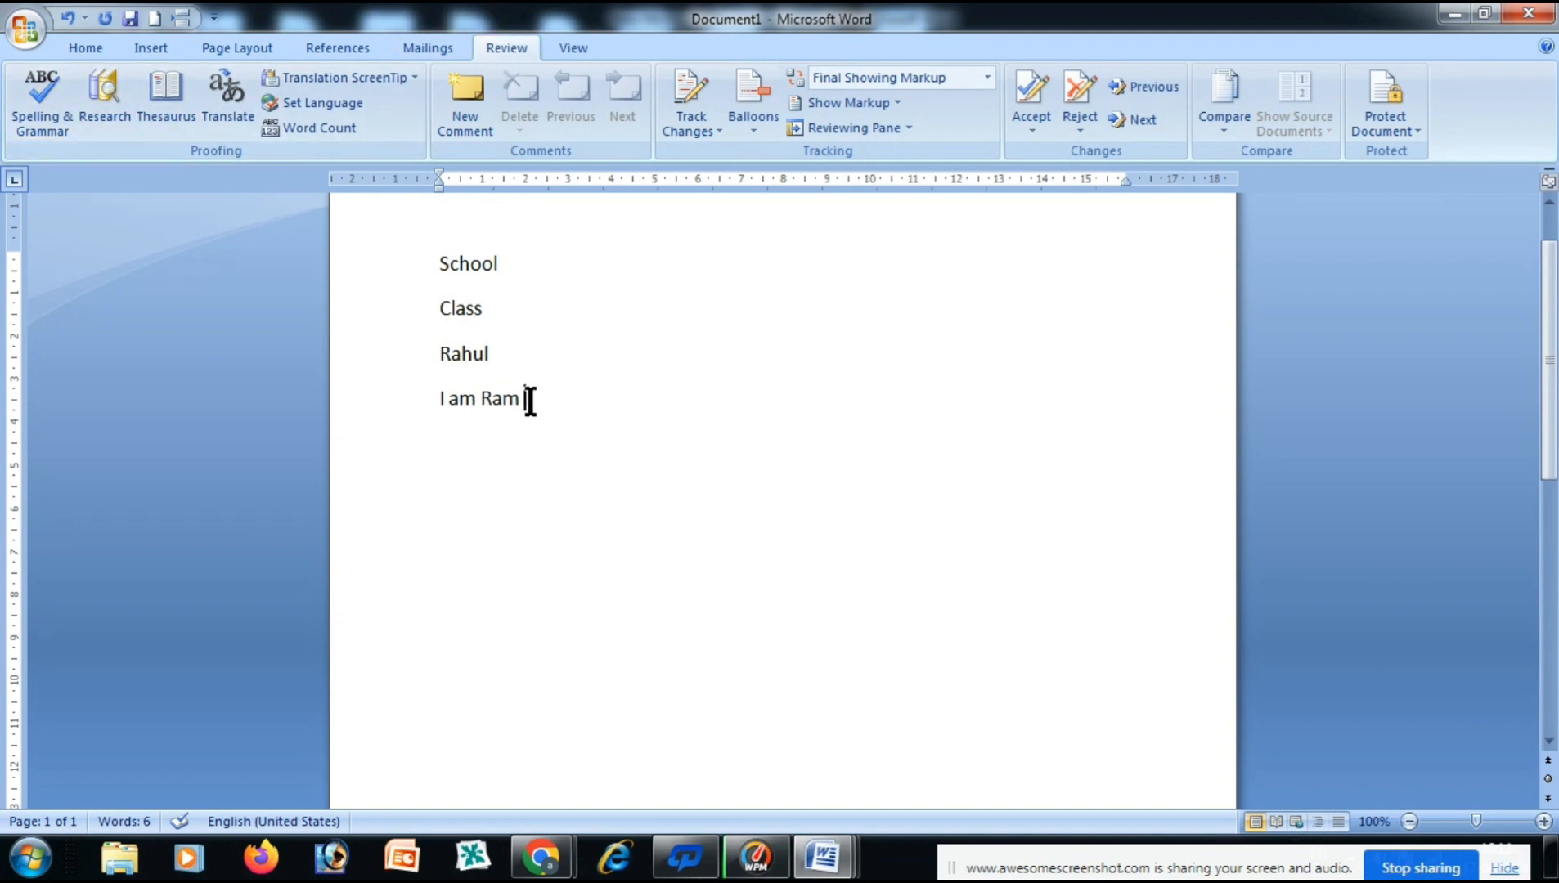
# Type 'Classa' on a new line and add an AutoCorrect entry turning it into 'Class'.
pyautogui.press('Return')
pyautogui.write('Classa')
pyautogui.press('Return')
pyautogui.click(463, 448)
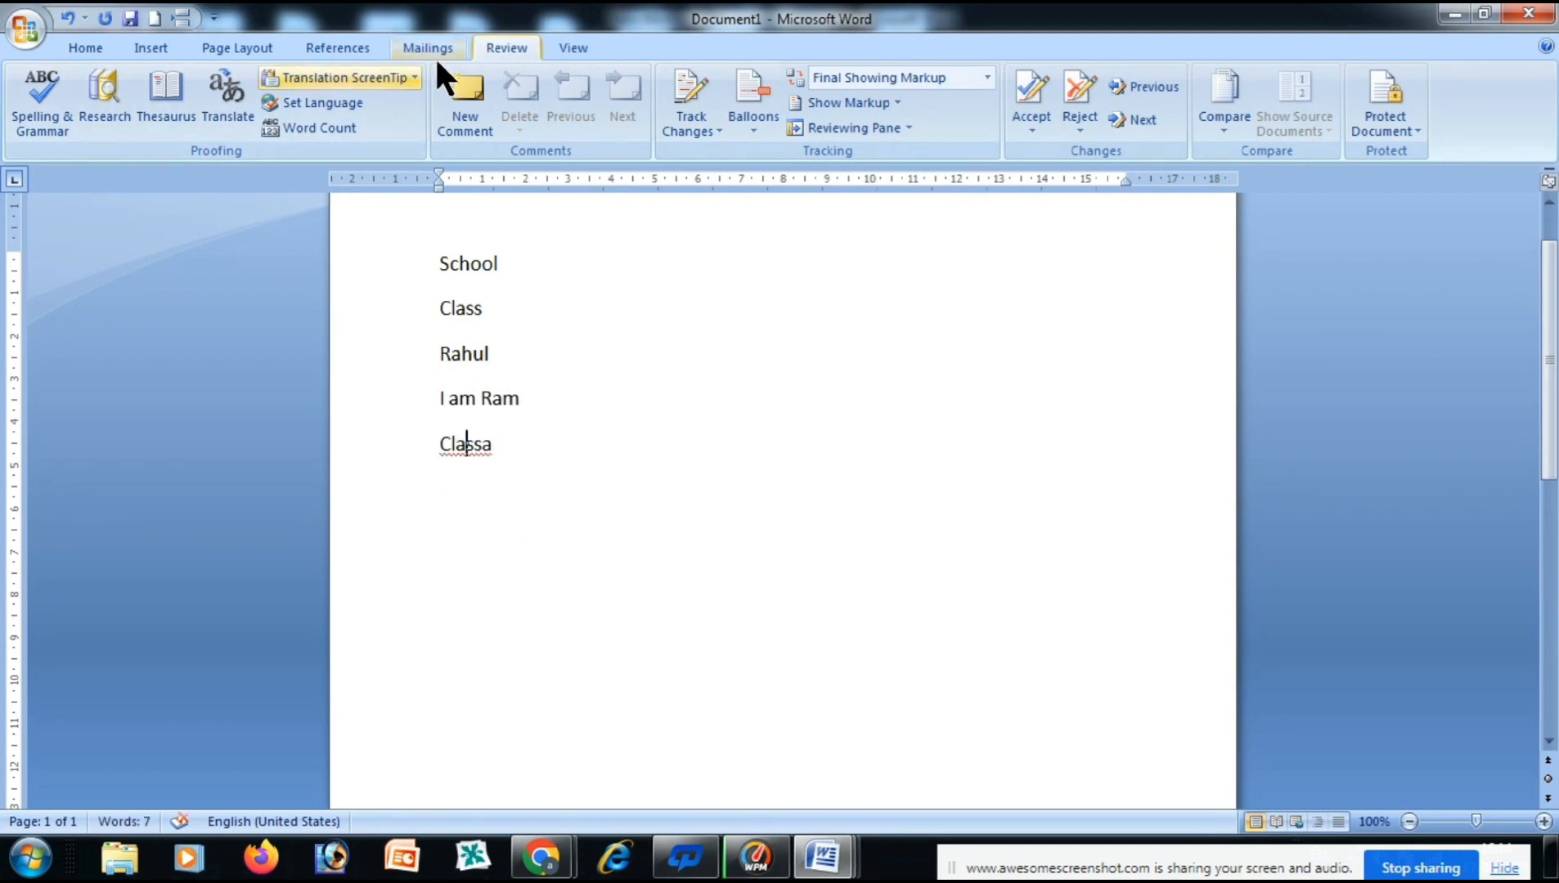
pyautogui.click(33, 106)
pyautogui.moveTo(897, 339); pyautogui.dragTo(954, 264)
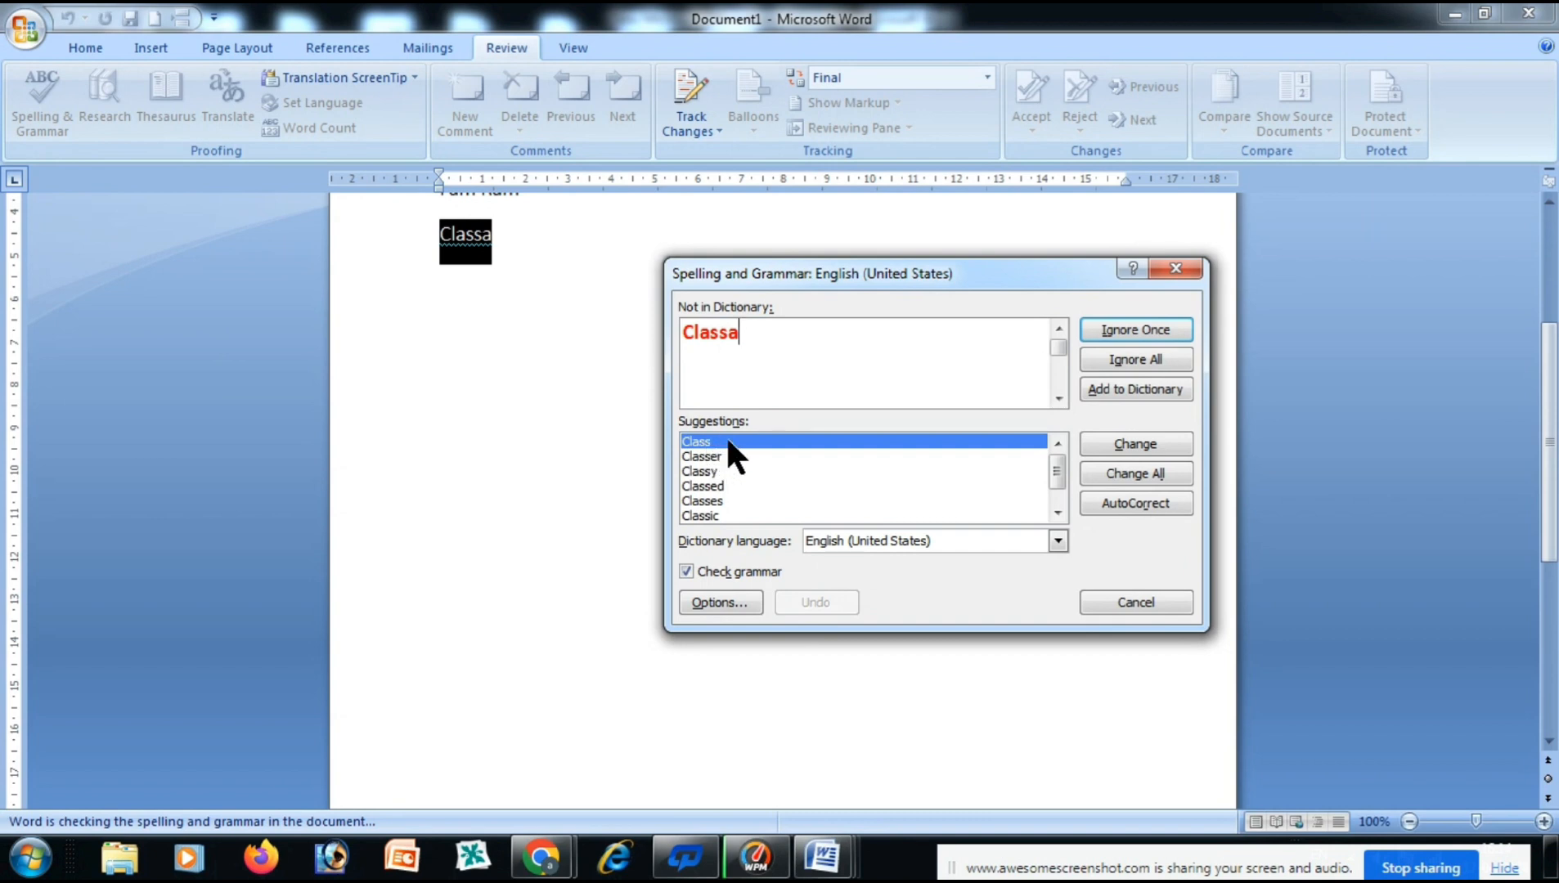
pyautogui.click(1135, 503)
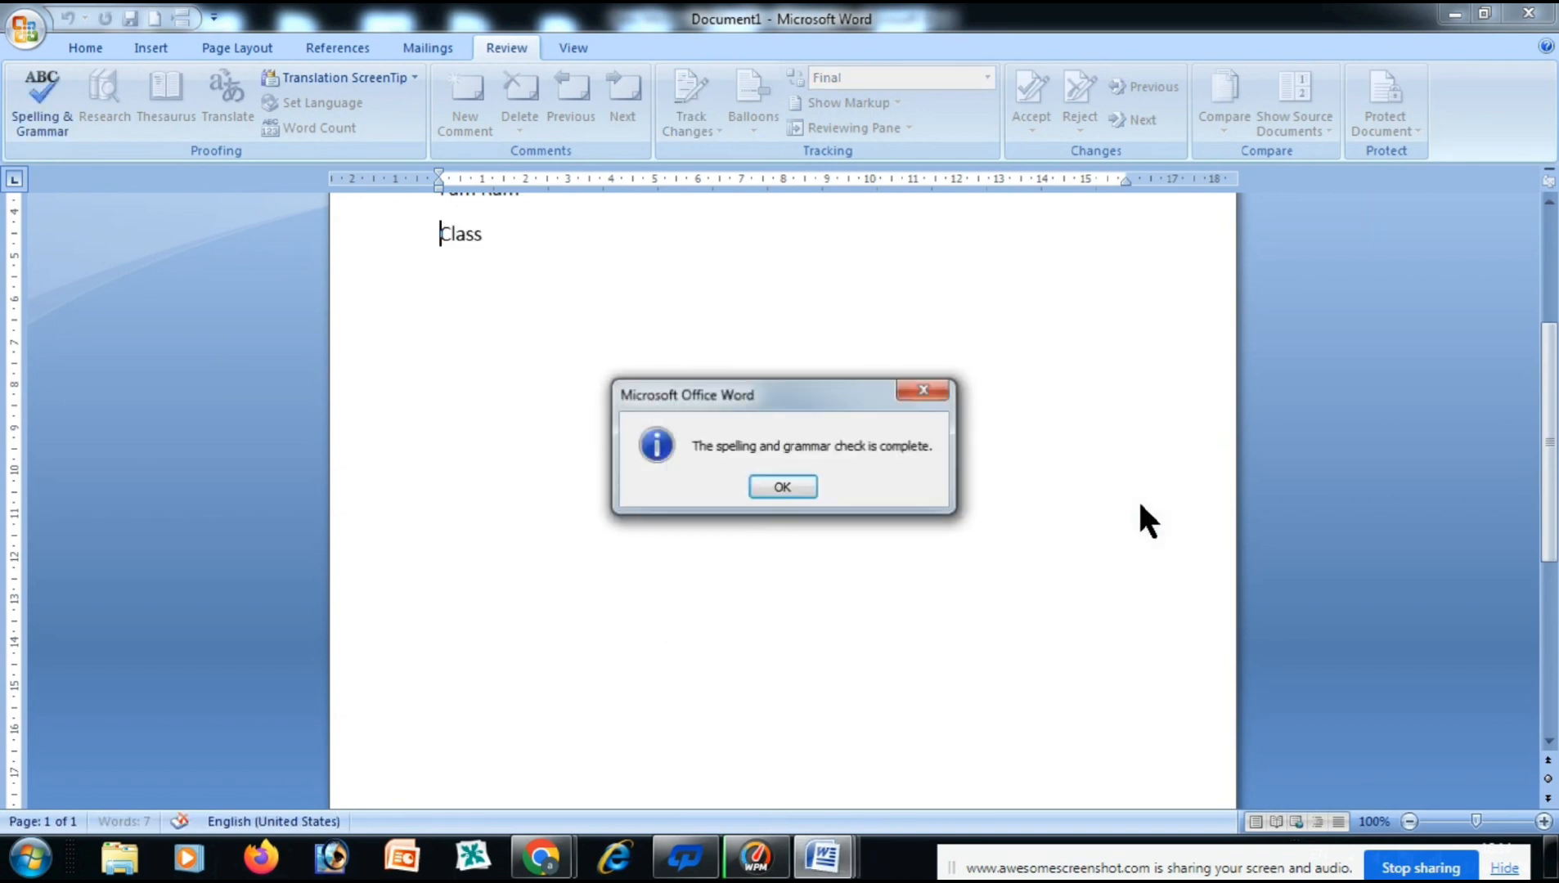
pyautogui.click(779, 484)
# Retype 'classa' on a new line to confirm it auto-corrects to 'Class'.
pyautogui.click(504, 221)
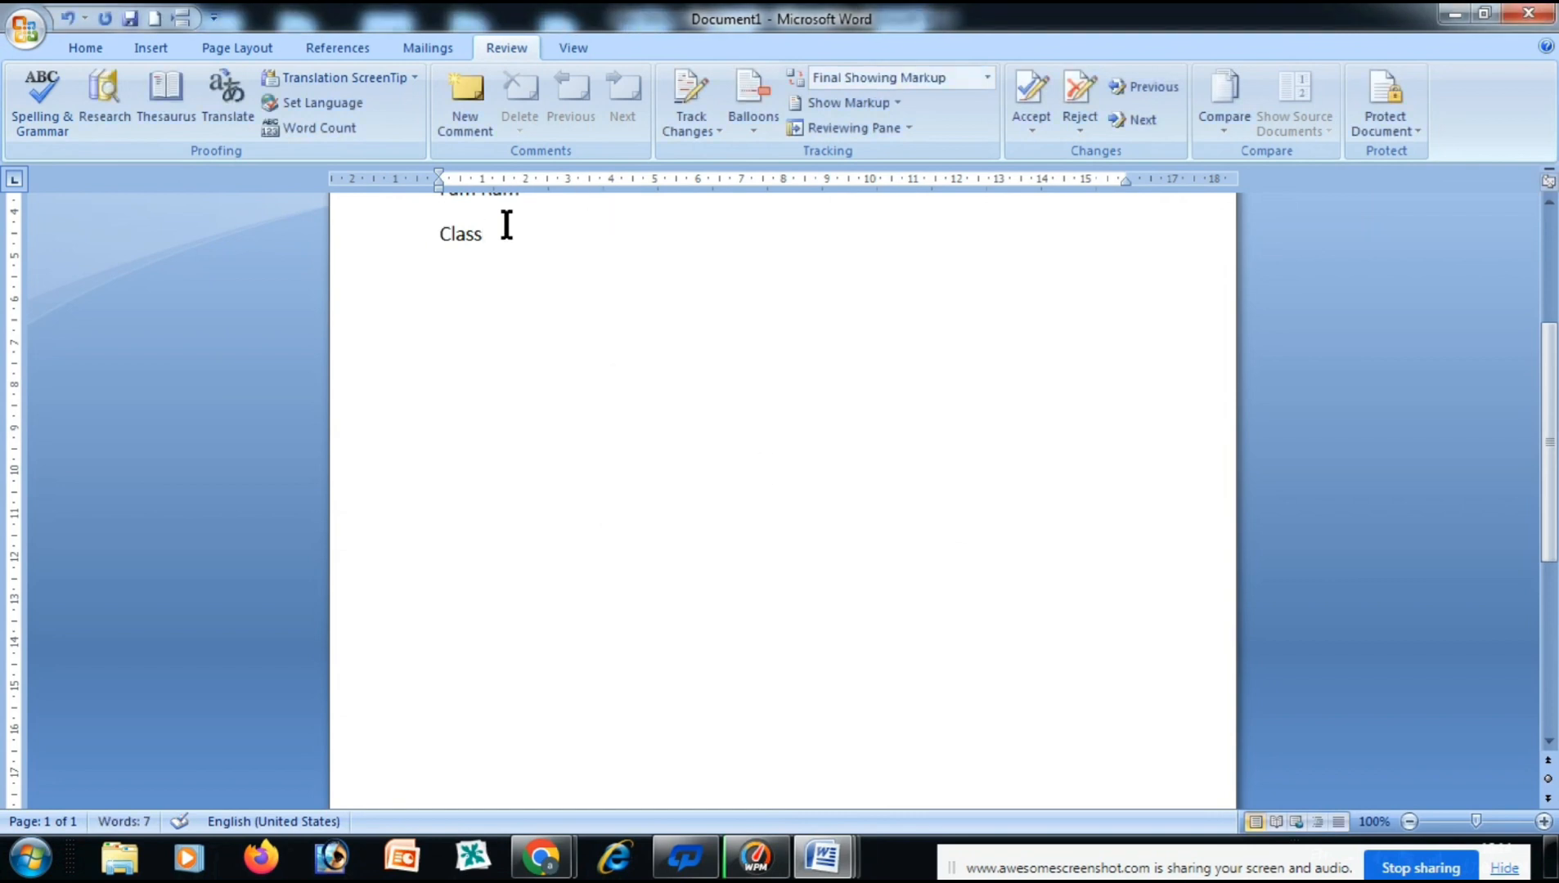
pyautogui.press('Return')
pyautogui.write('classa')
pyautogui.press('BackSpace')
pyautogui.press('BackSpace')
pyautogui.press('BackSpace')
pyautogui.write('ssa')
pyautogui.press('Return')
# Add a line with a first name, letting Word capitalise it.
pyautogui.scroll(2, 501, 300)
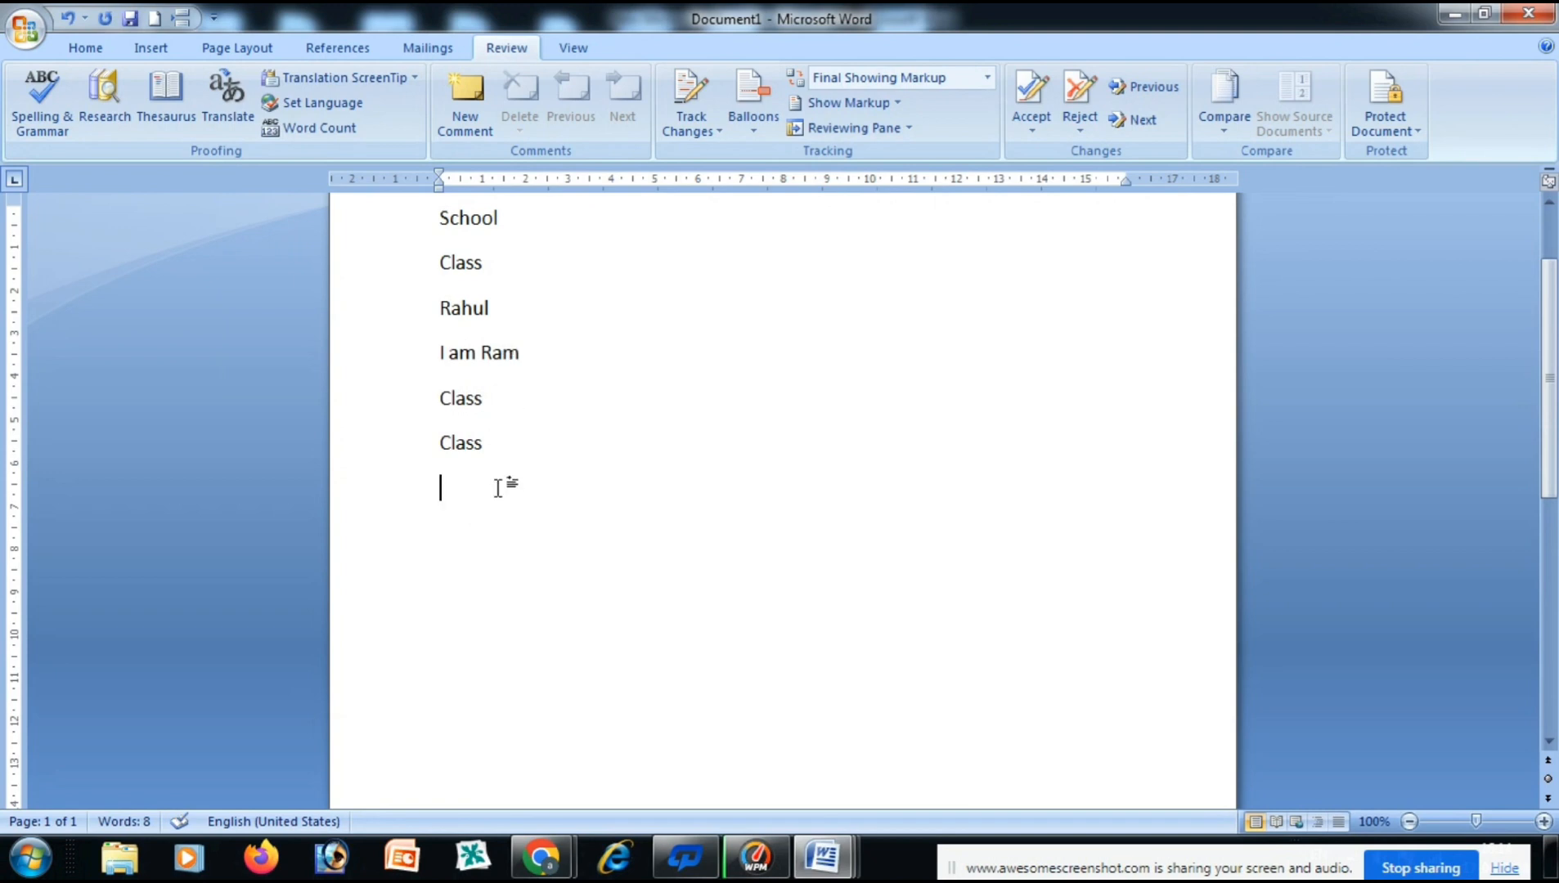
pyautogui.write('rahul')
pyautogui.press('Return')
pyautogui.press('BackSpace')
# Spell-check the document and add the flagged name to the dictionary.
pyautogui.click(31, 102)
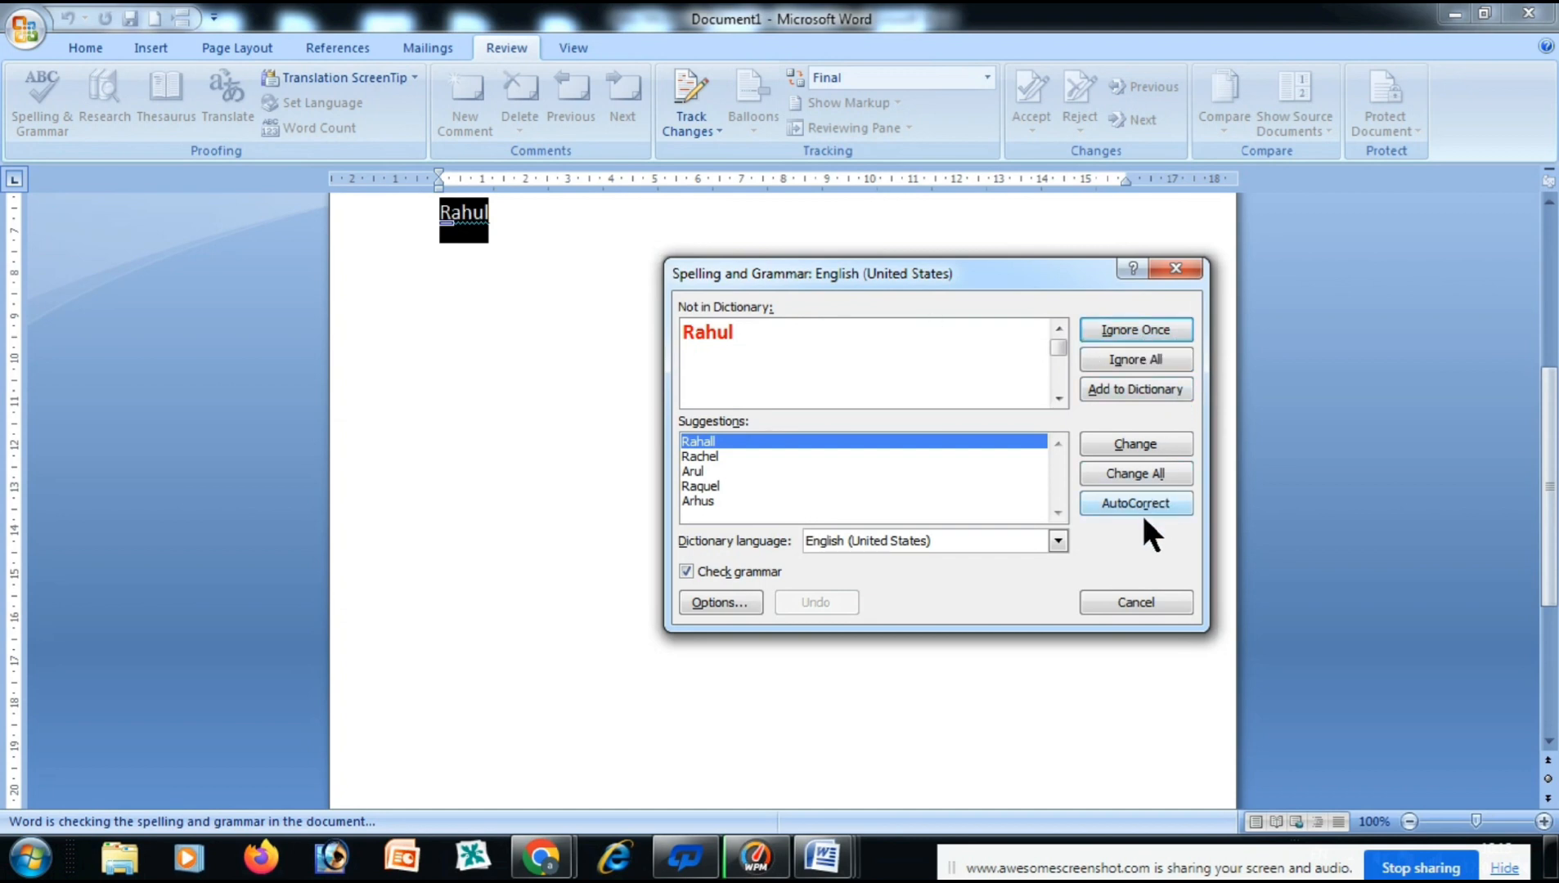
pyautogui.click(1137, 391)
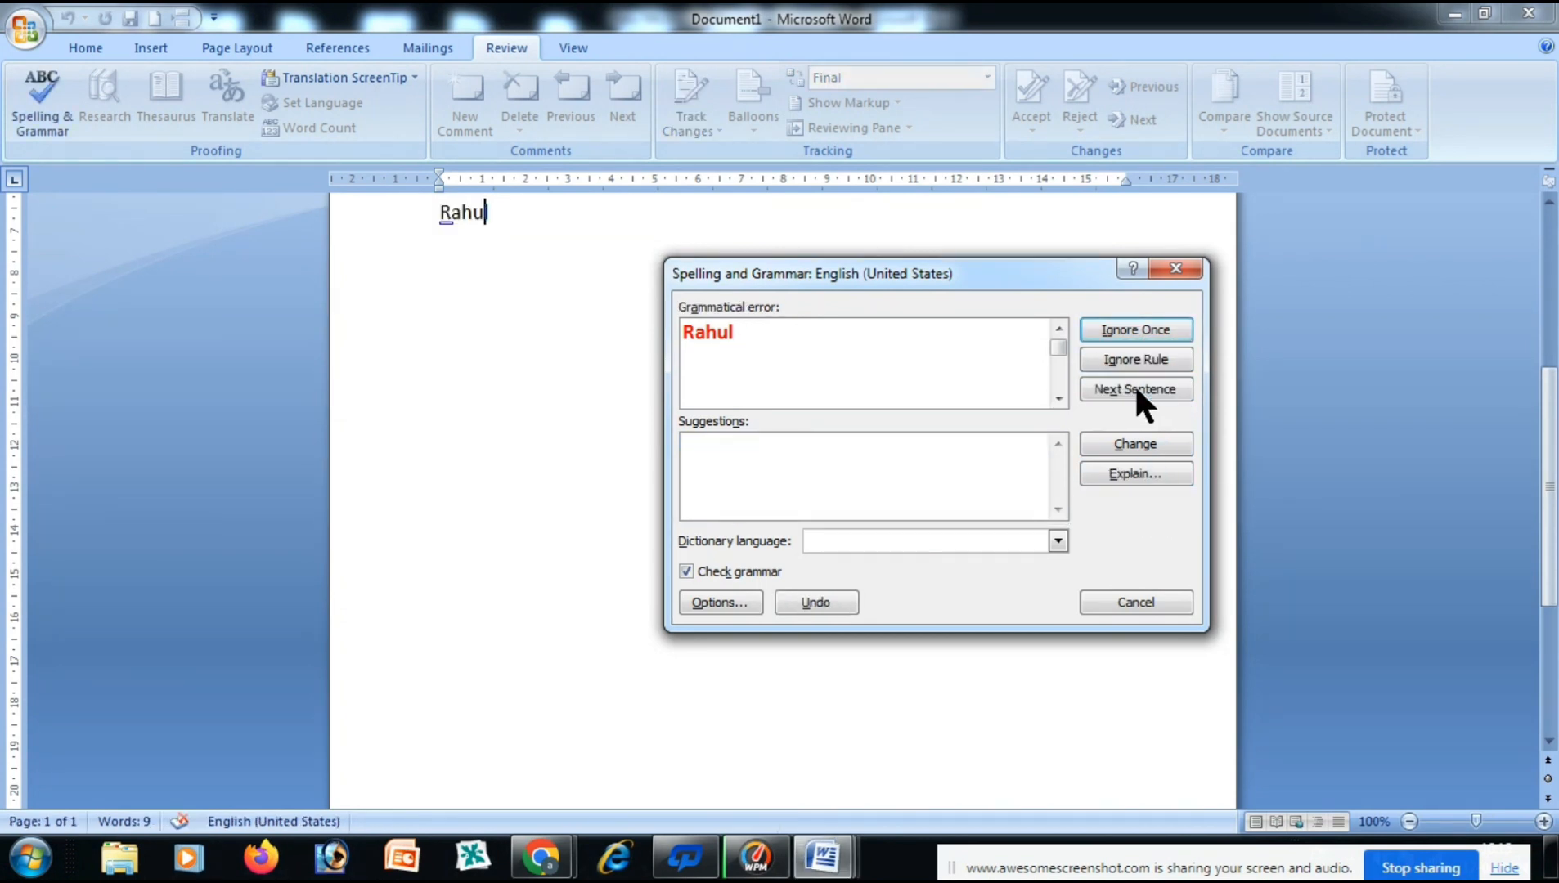
pyautogui.click(787, 481)
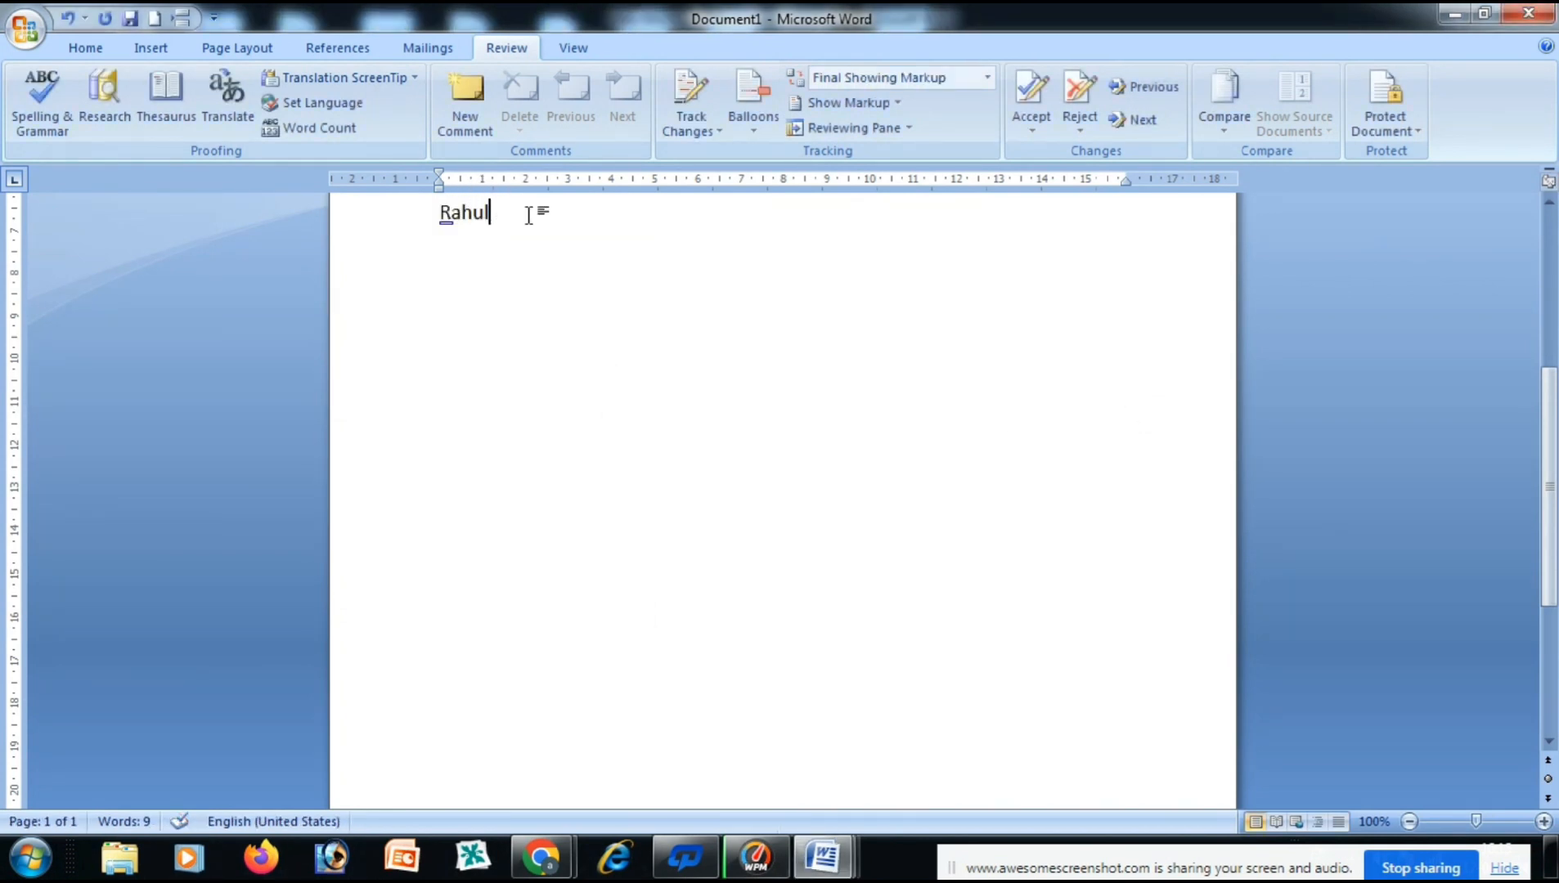
# Type the name again on a new line so it is auto-corrected.
pyautogui.press('Return')
pyautogui.write('rahul')
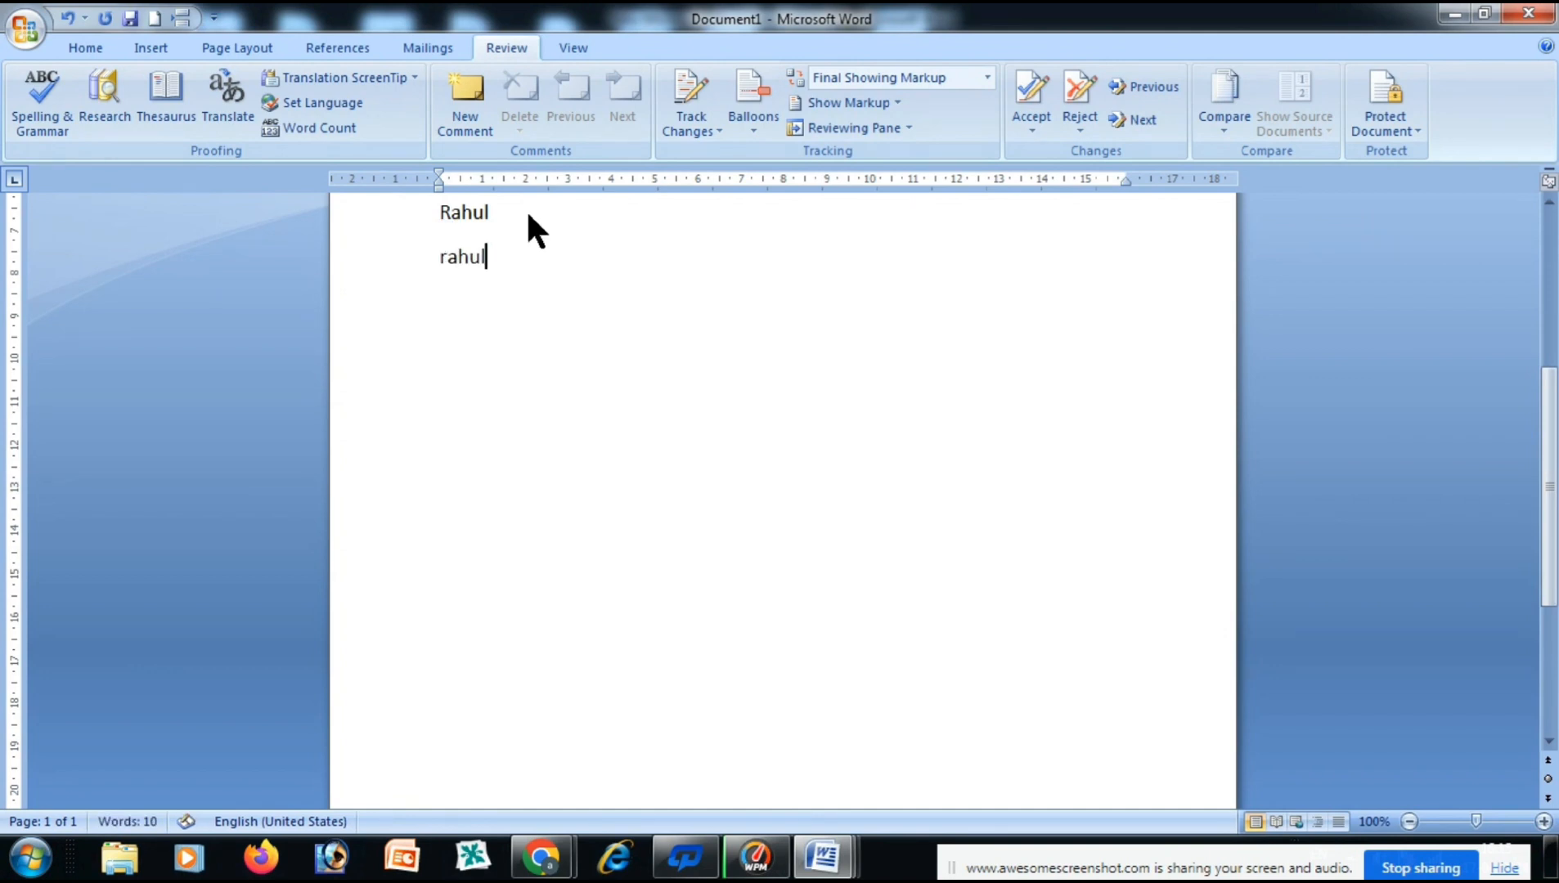
pyautogui.press('Return')
pyautogui.scroll(5, 591, 450)
pyautogui.scroll(2, 591, 450)
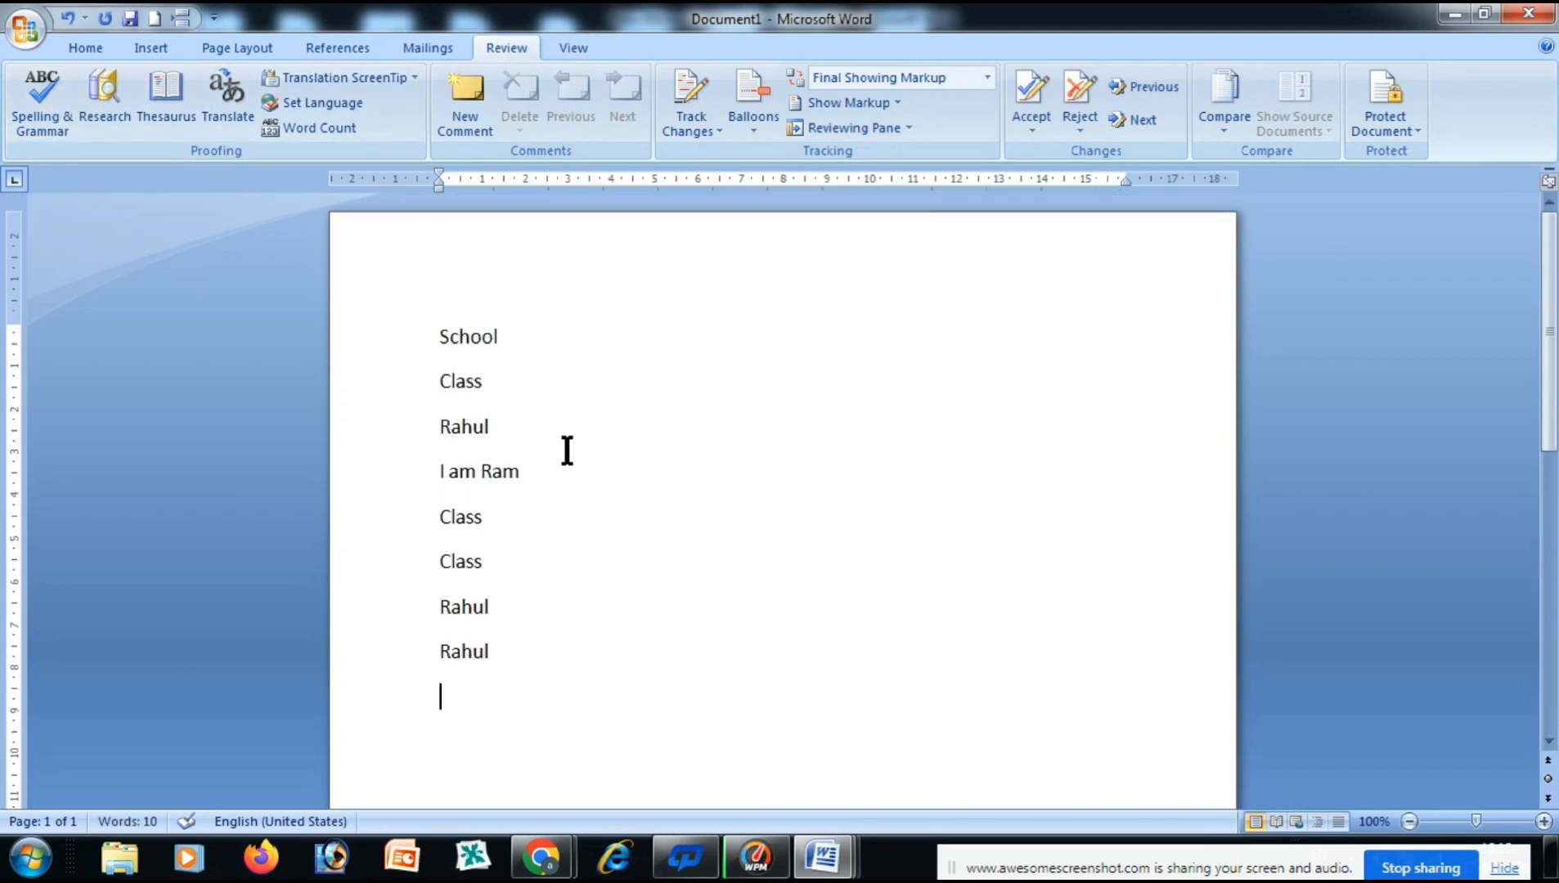
pyautogui.click(106, 106)
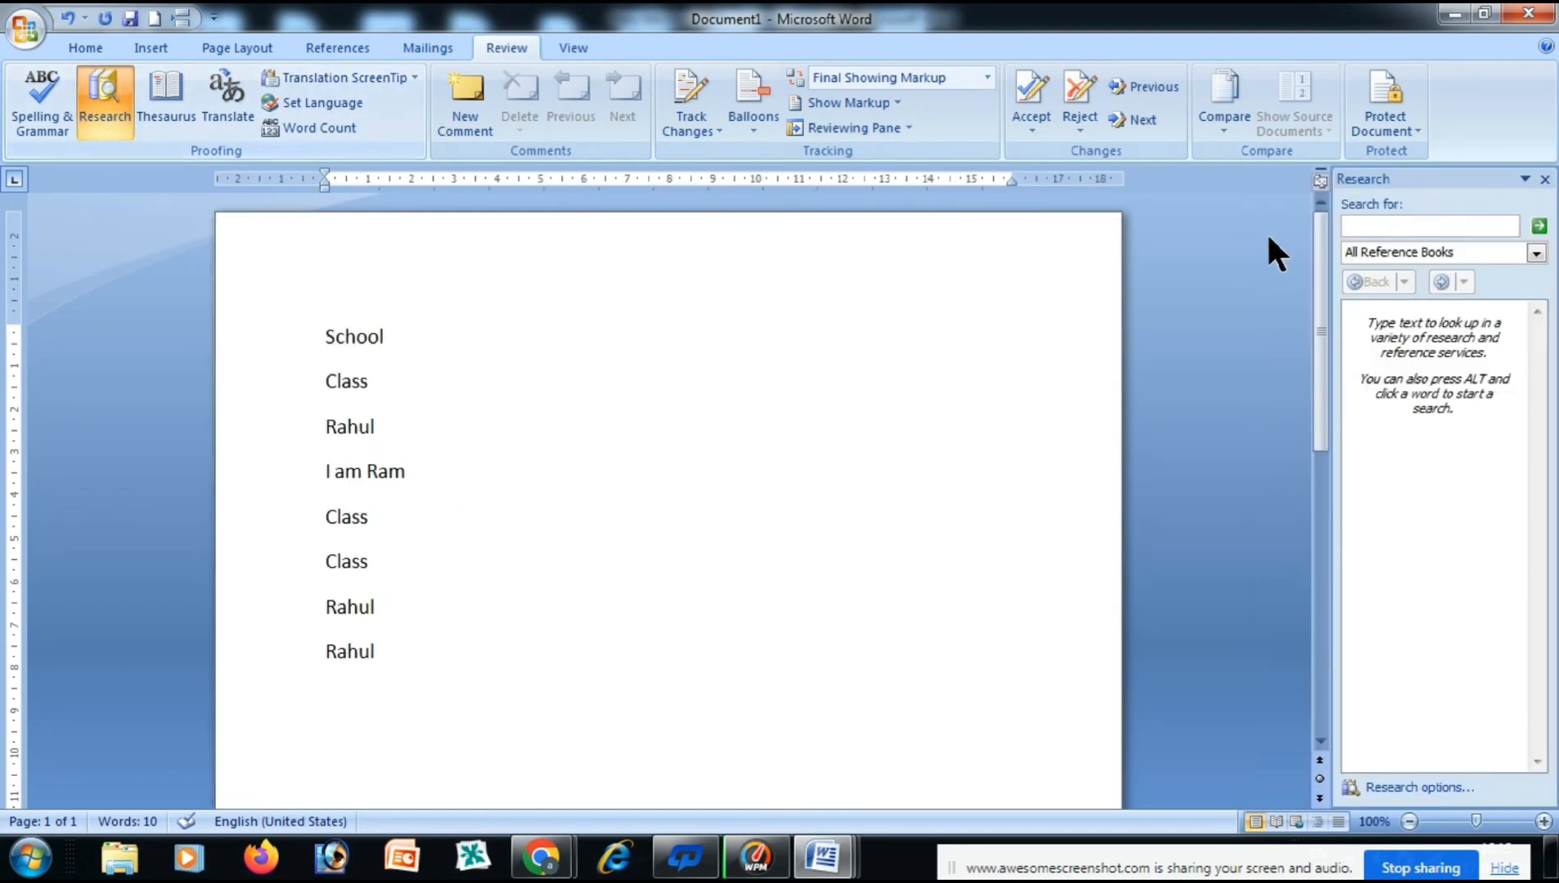
pyautogui.click(1377, 225)
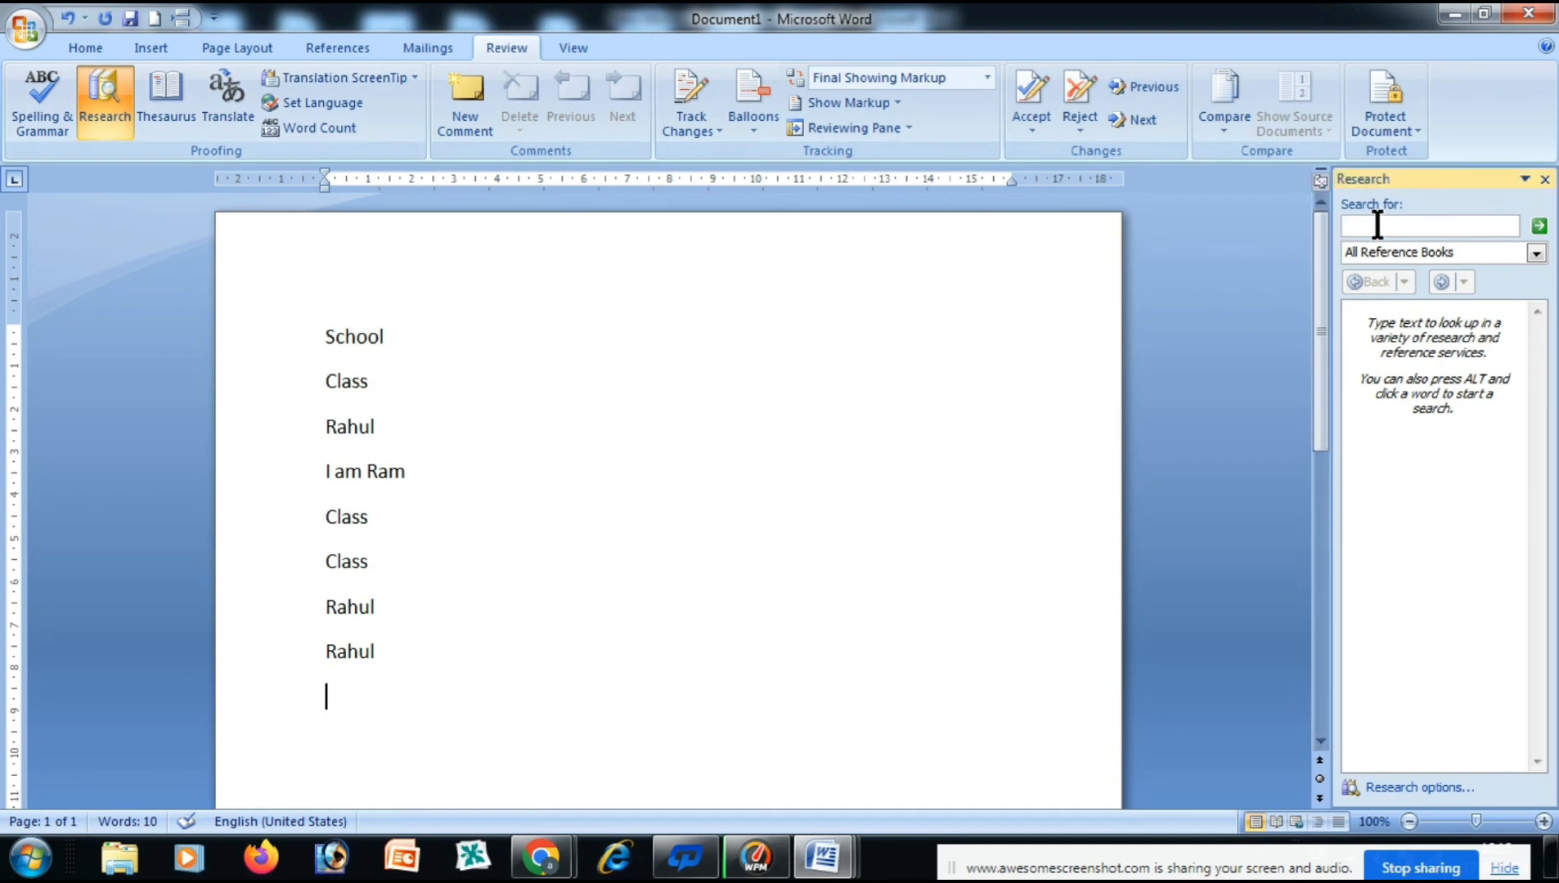
pyautogui.write('cpu')
pyautogui.click(1538, 227)
pyautogui.moveTo(1424, 376)
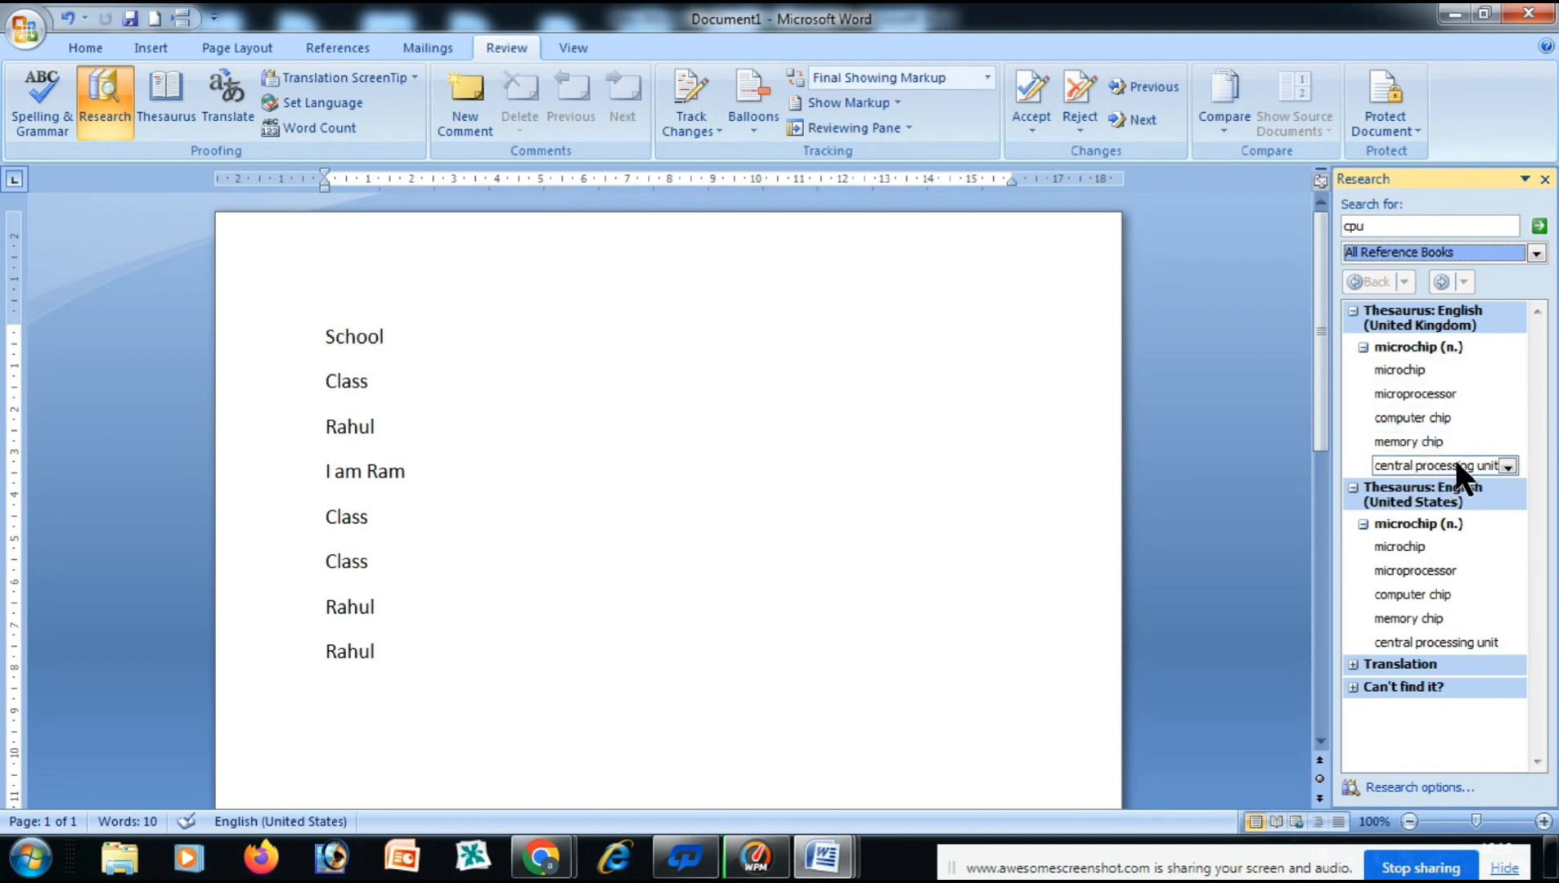
pyautogui.click(1545, 178)
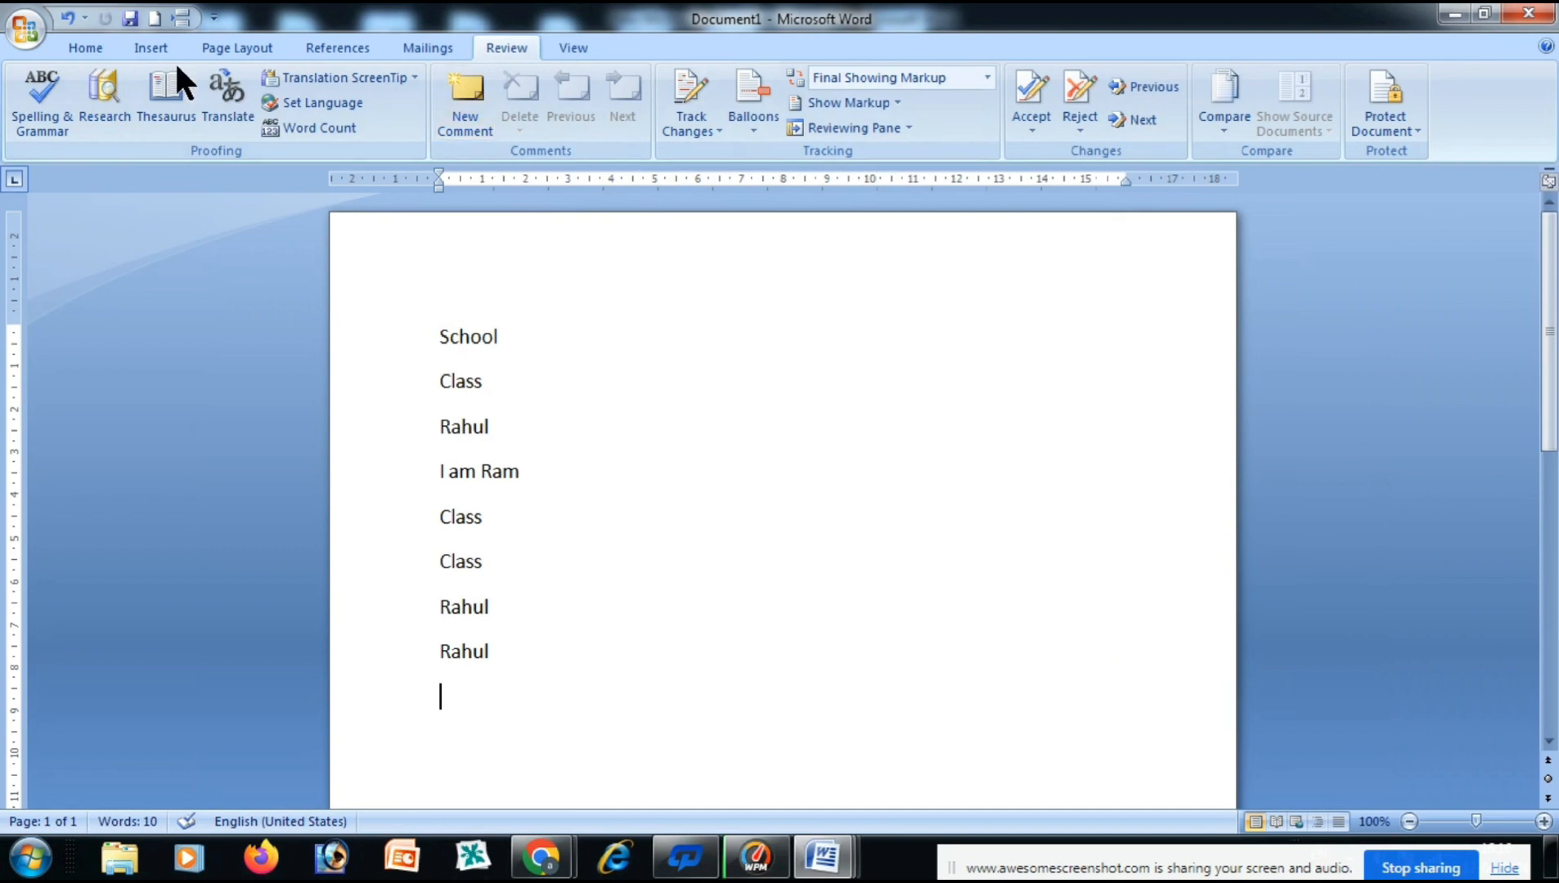
pyautogui.click(167, 111)
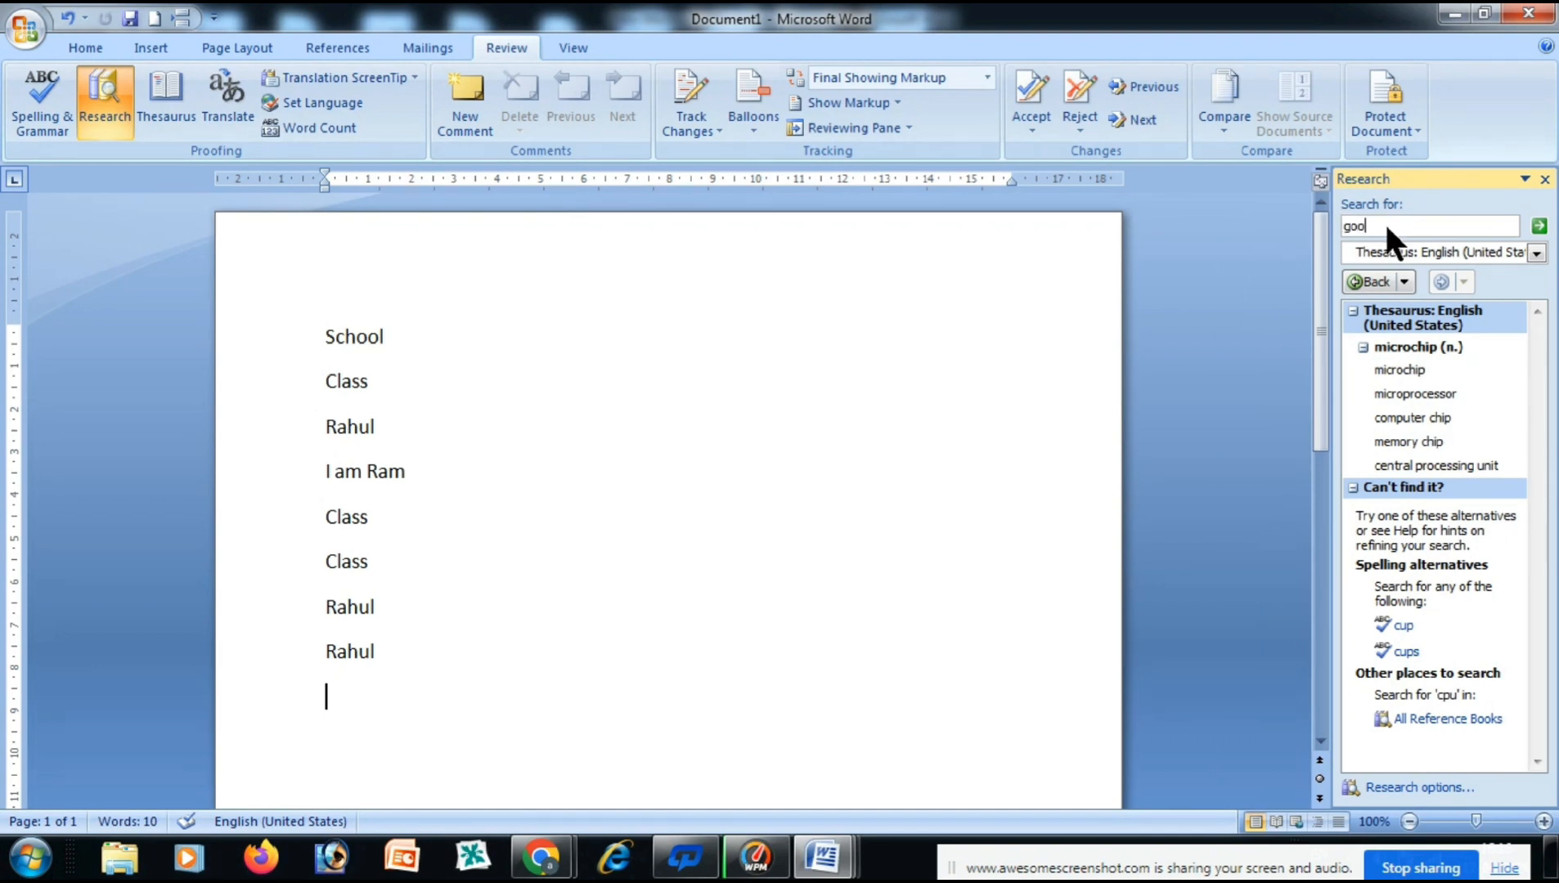
pyautogui.click(1539, 226)
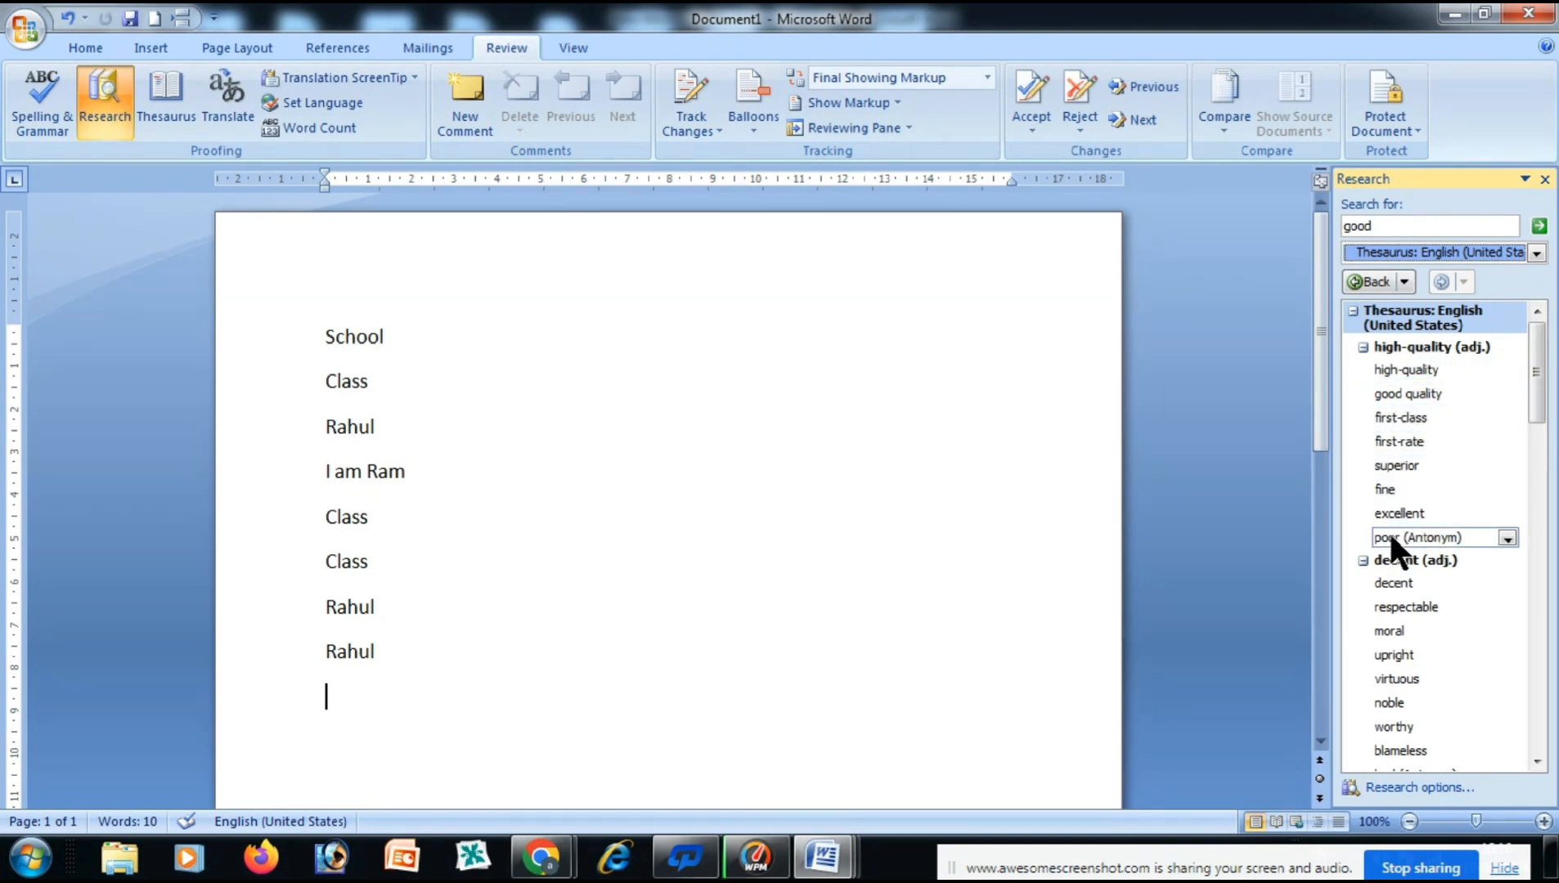
pyautogui.click(1545, 179)
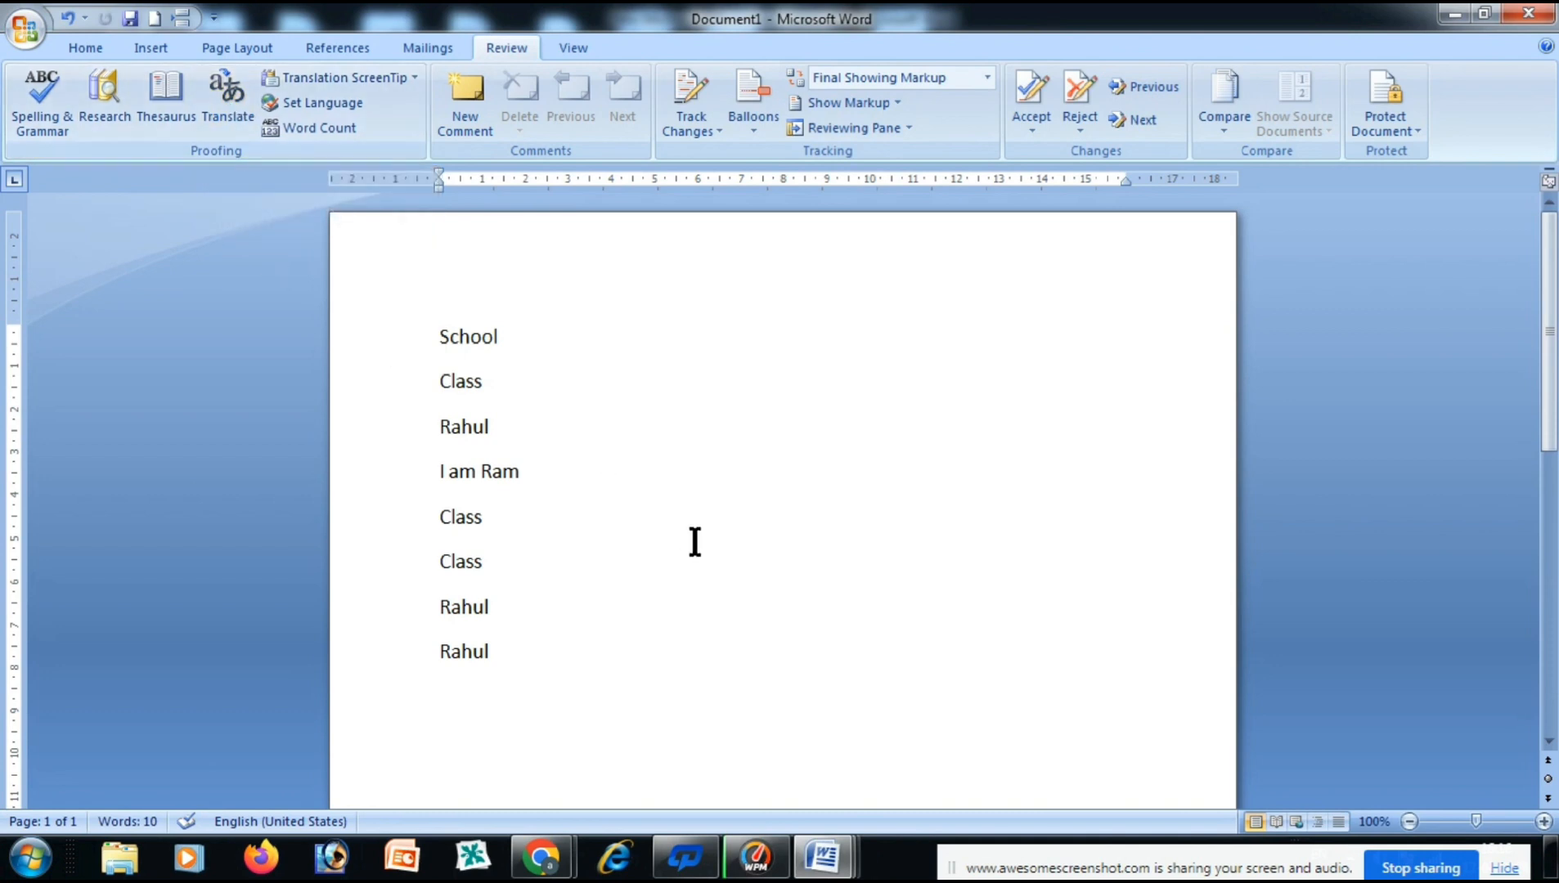
pyautogui.click(638, 559)
# Change the Research pane translation of 'good' to Spanish (Spain, International Sort), giving 'bueno'.
pyautogui.moveTo(517, 338); pyautogui.dragTo(414, 324)
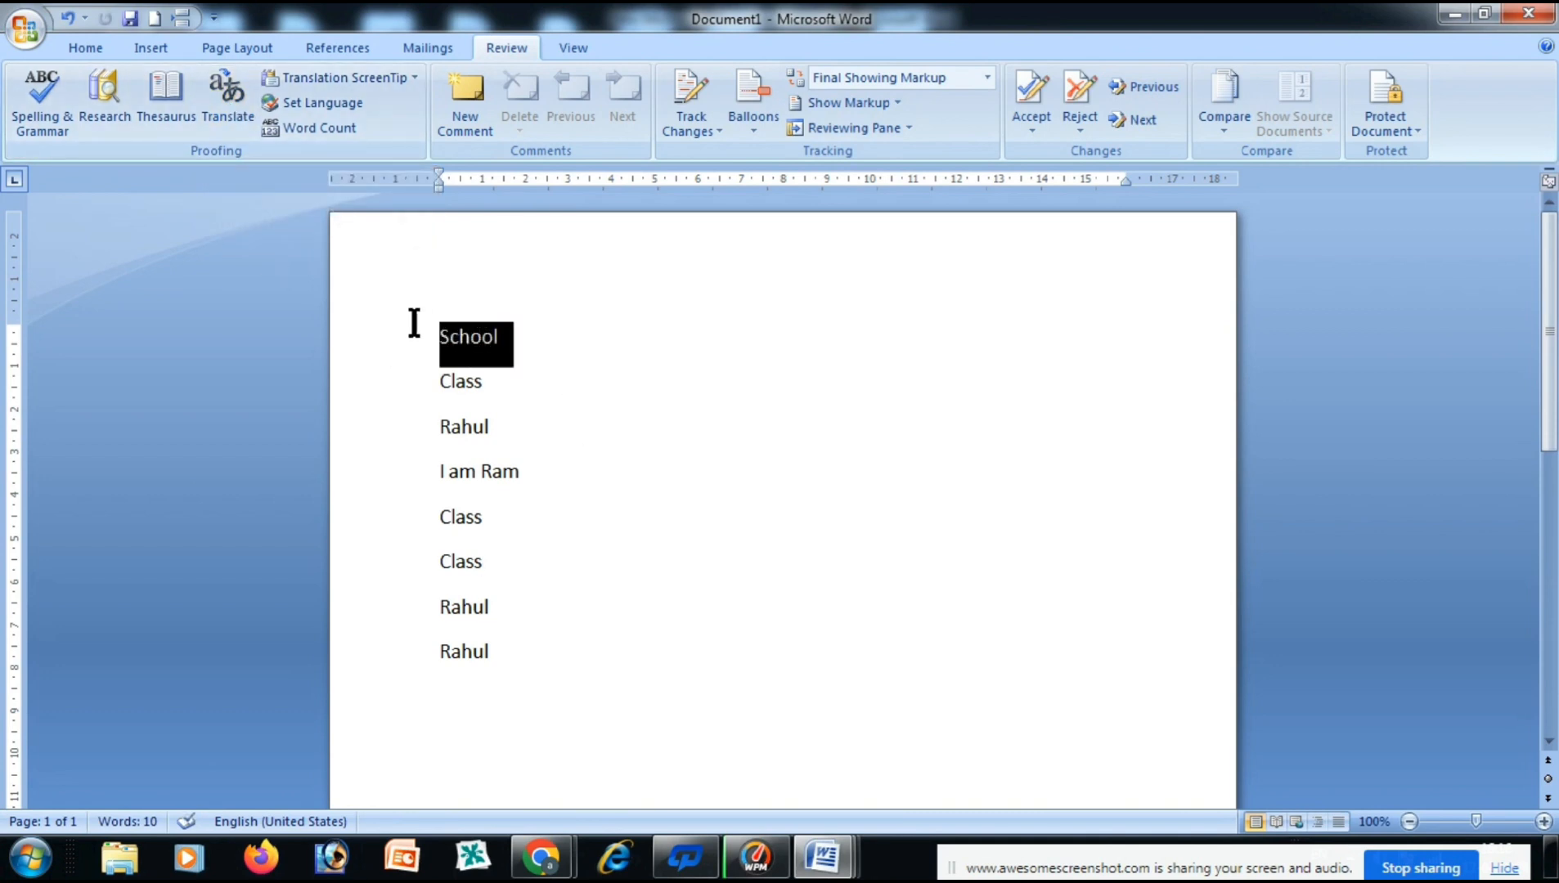
pyautogui.click(579, 431)
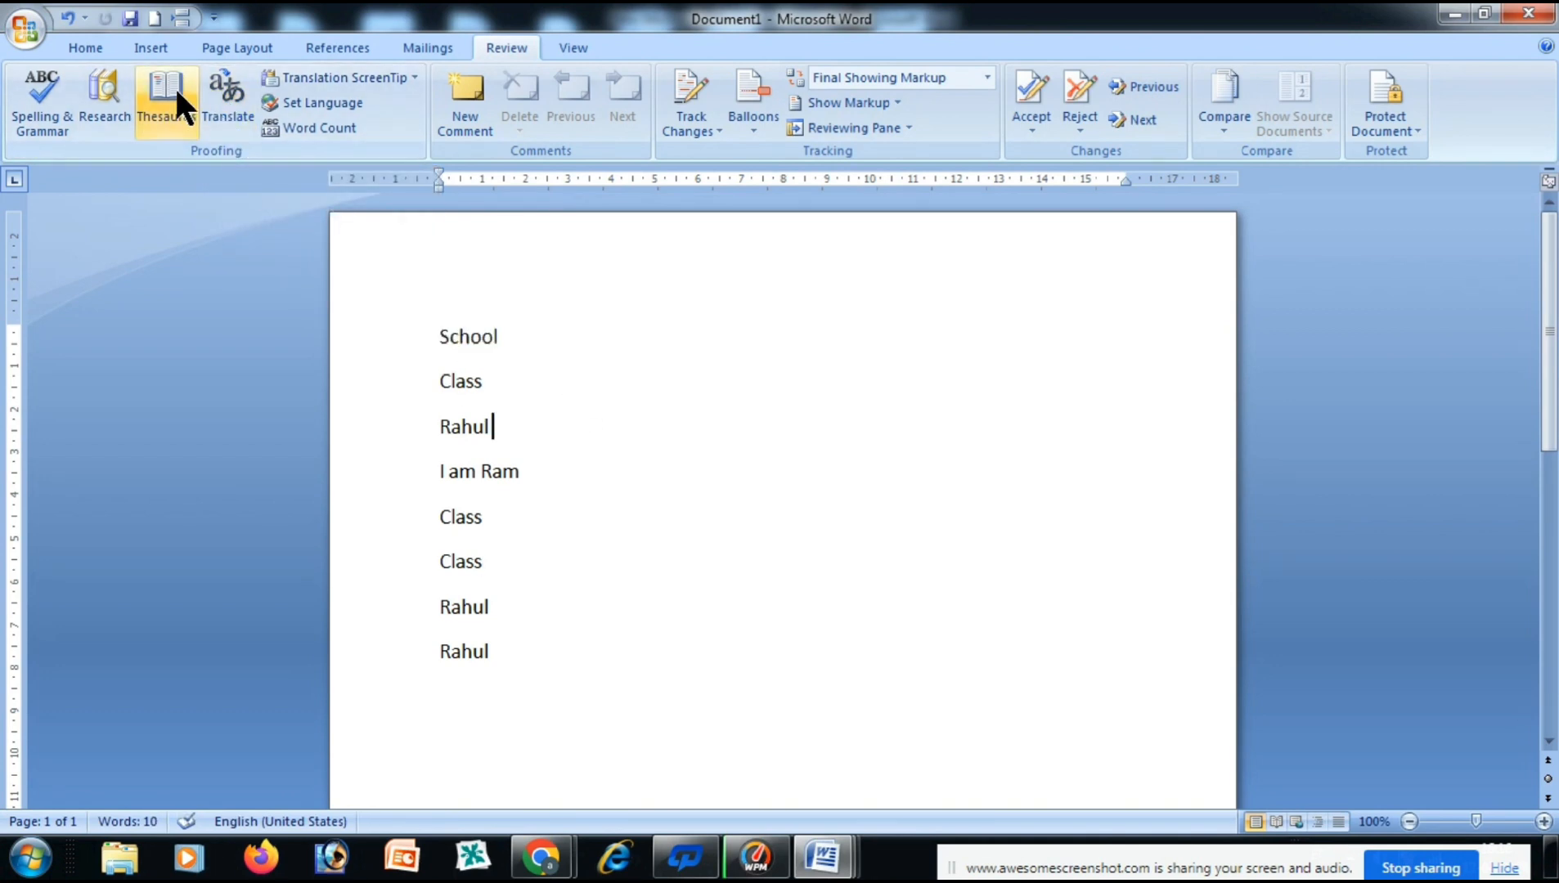
pyautogui.click(235, 95)
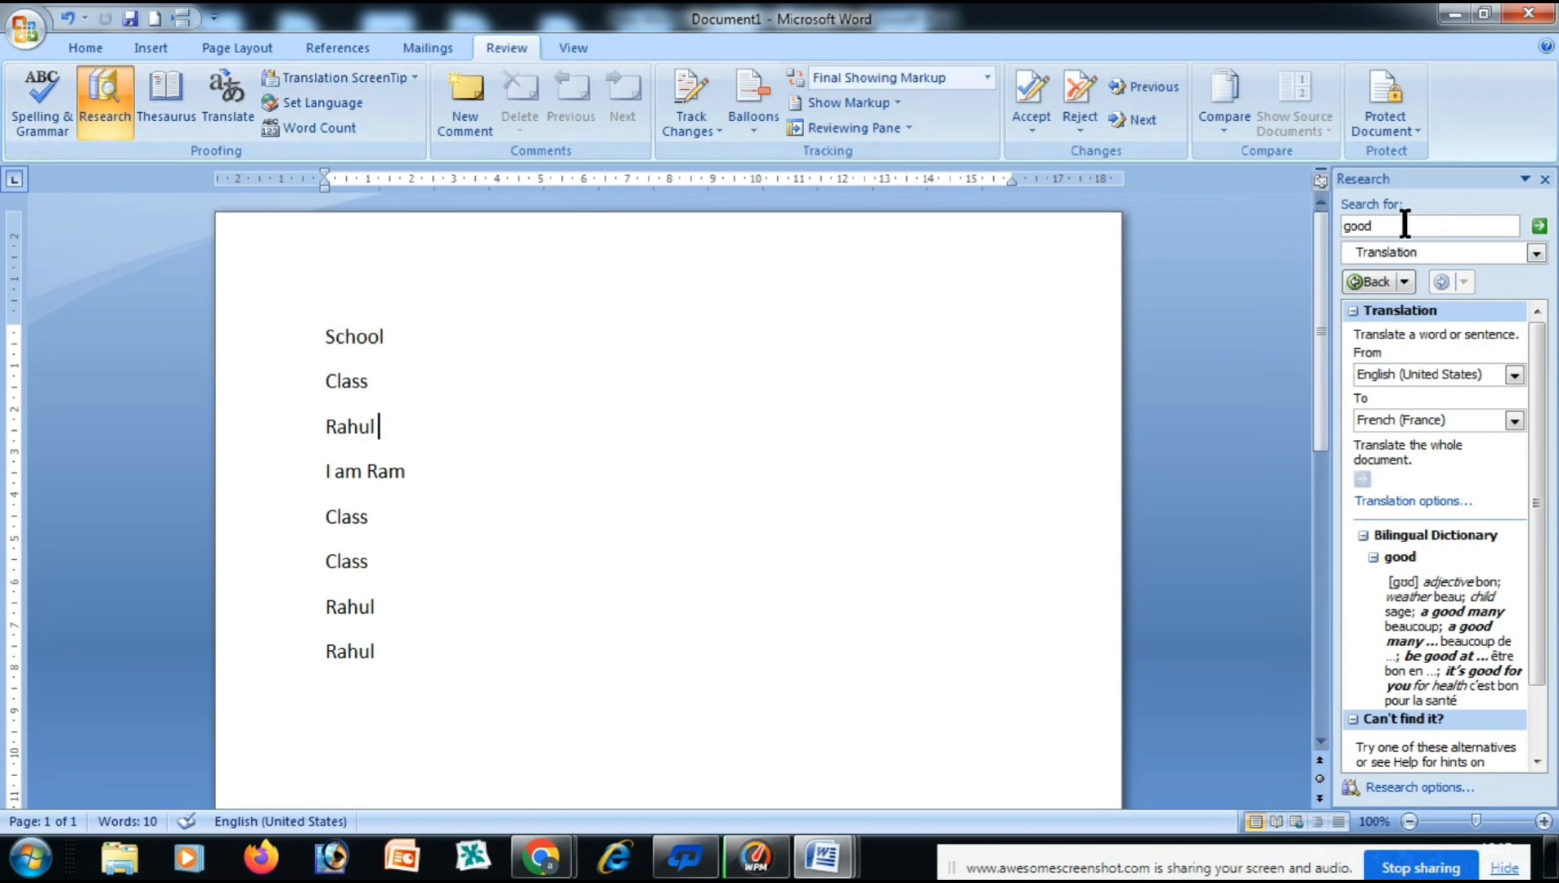
pyautogui.click(1404, 225)
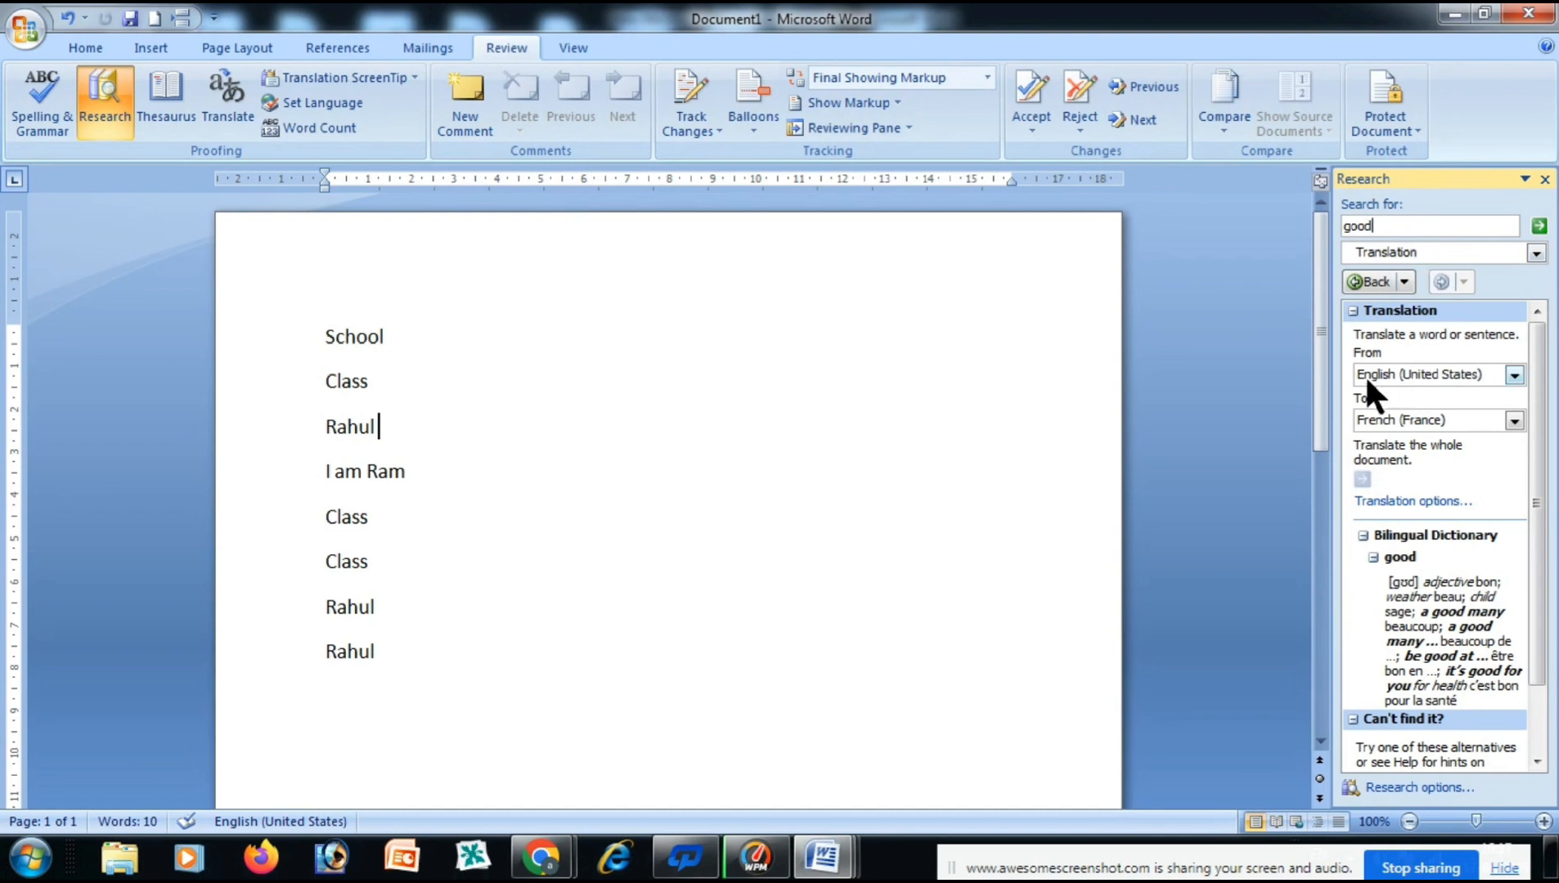
pyautogui.click(1514, 414)
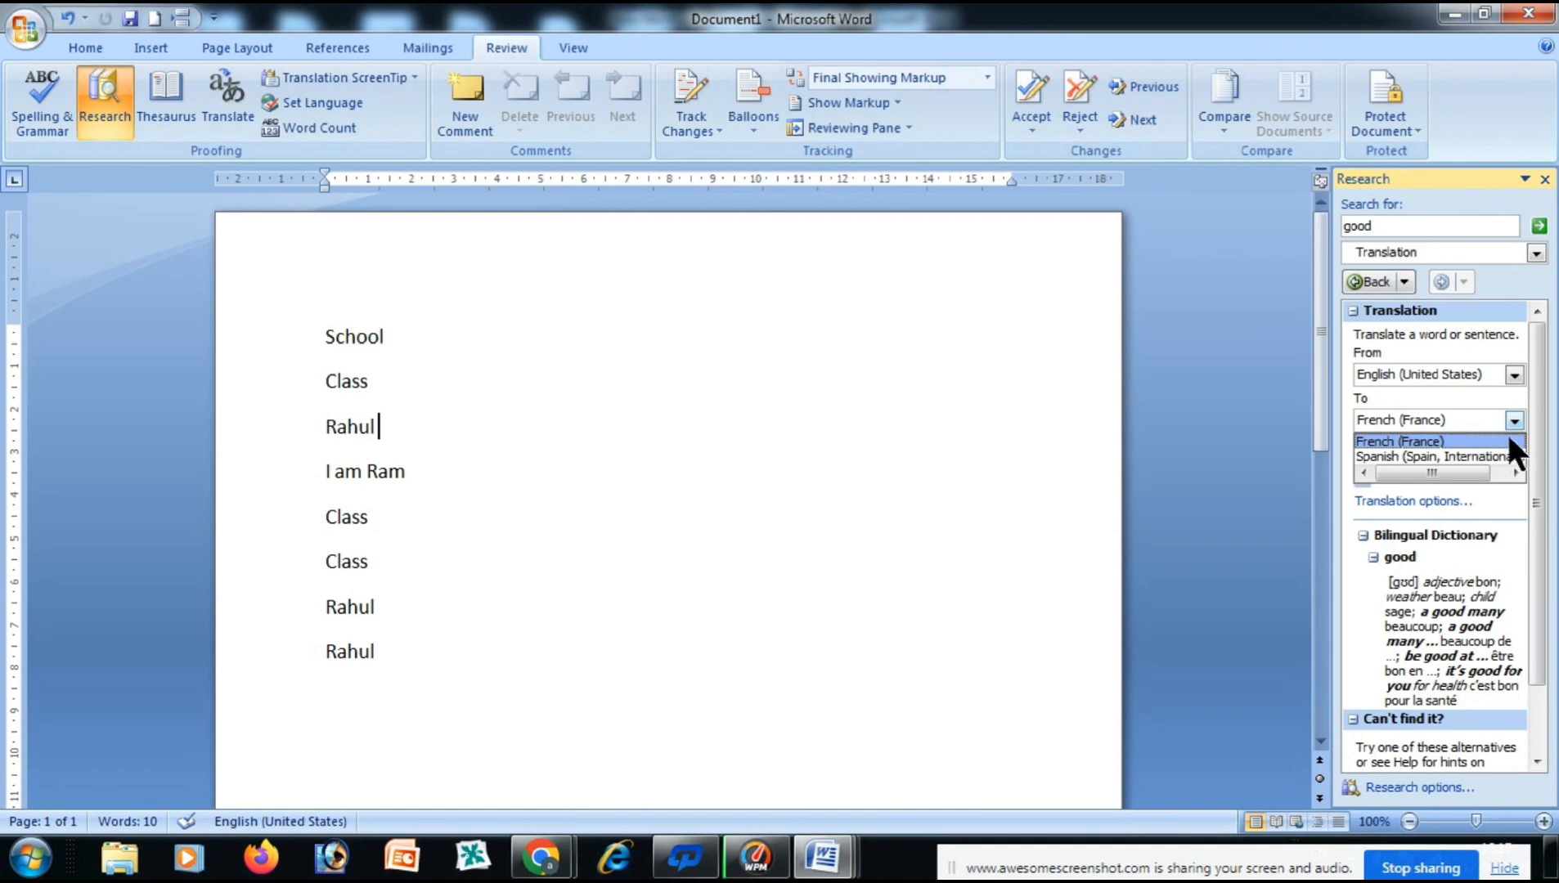
pyautogui.click(1434, 455)
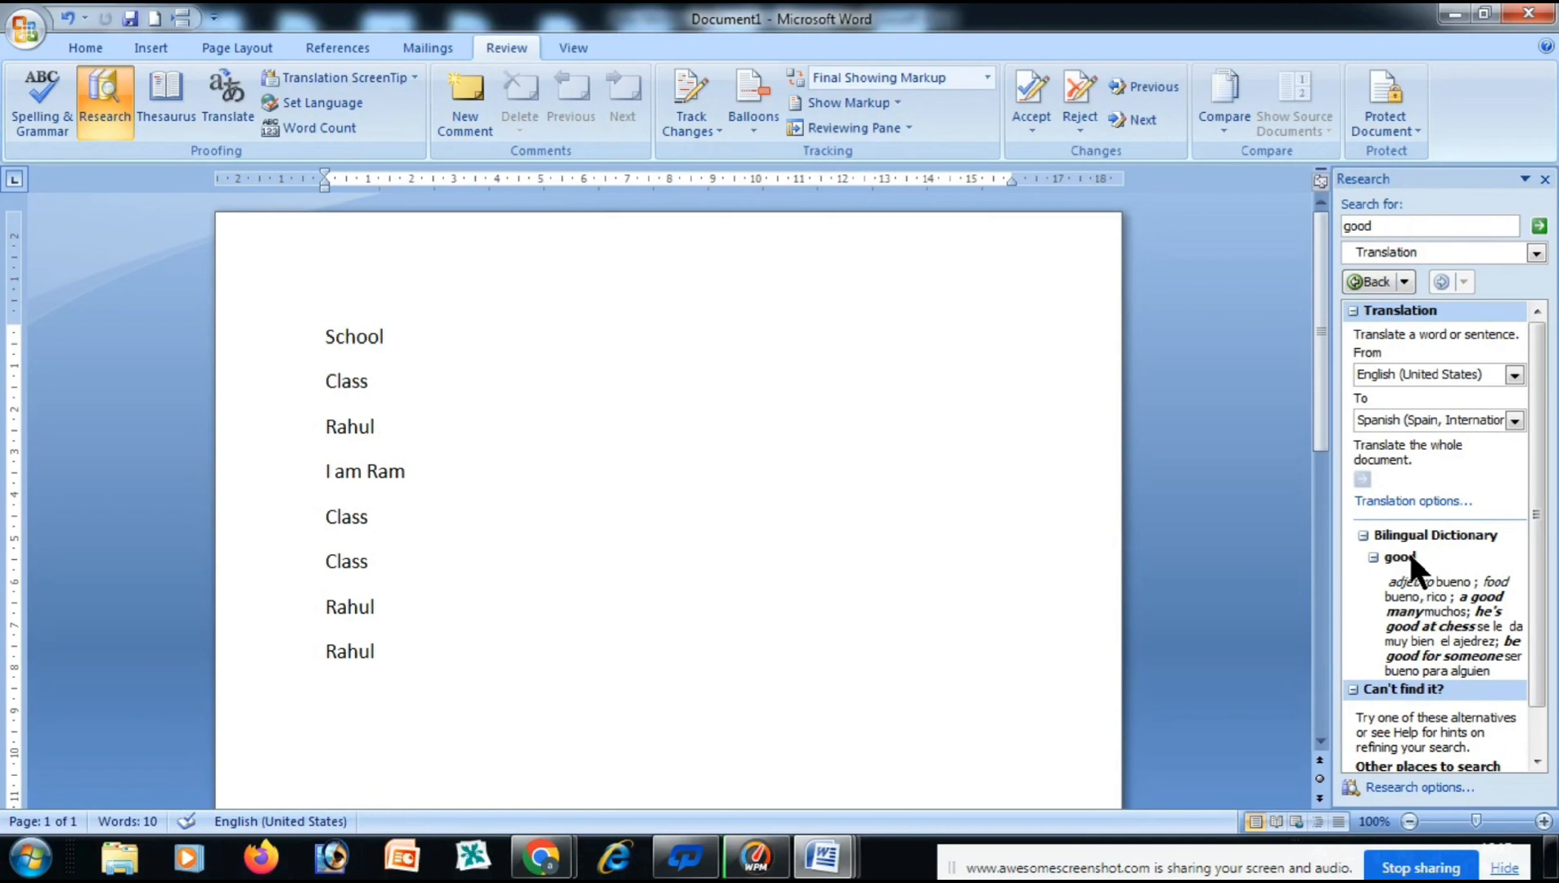
# Close the Research pane and pick a Translation ScreenTip language.
pyautogui.click(1544, 180)
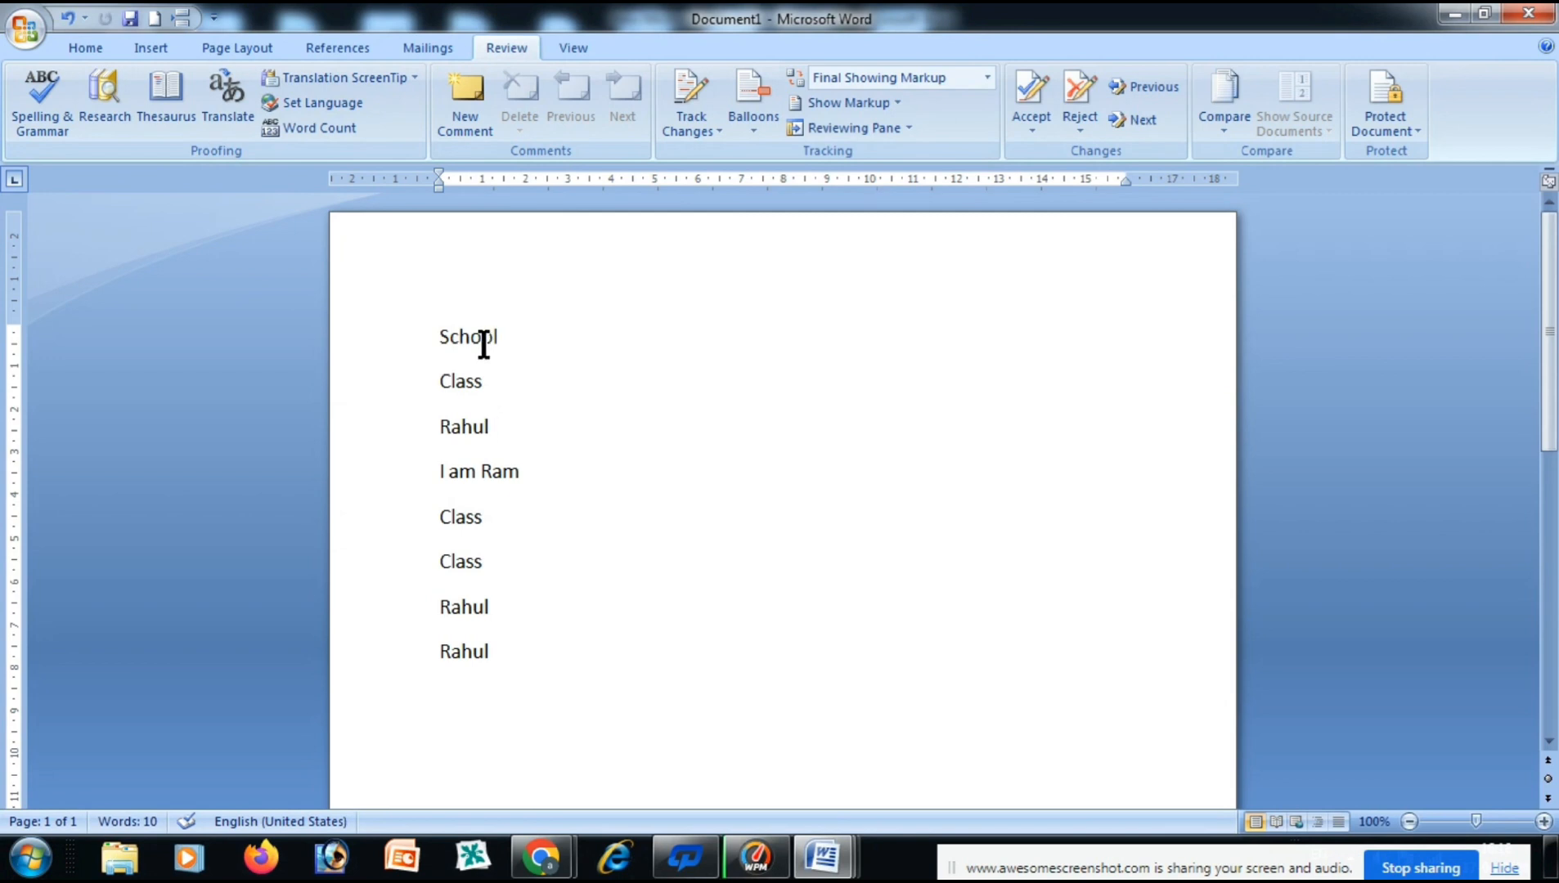
pyautogui.click(356, 78)
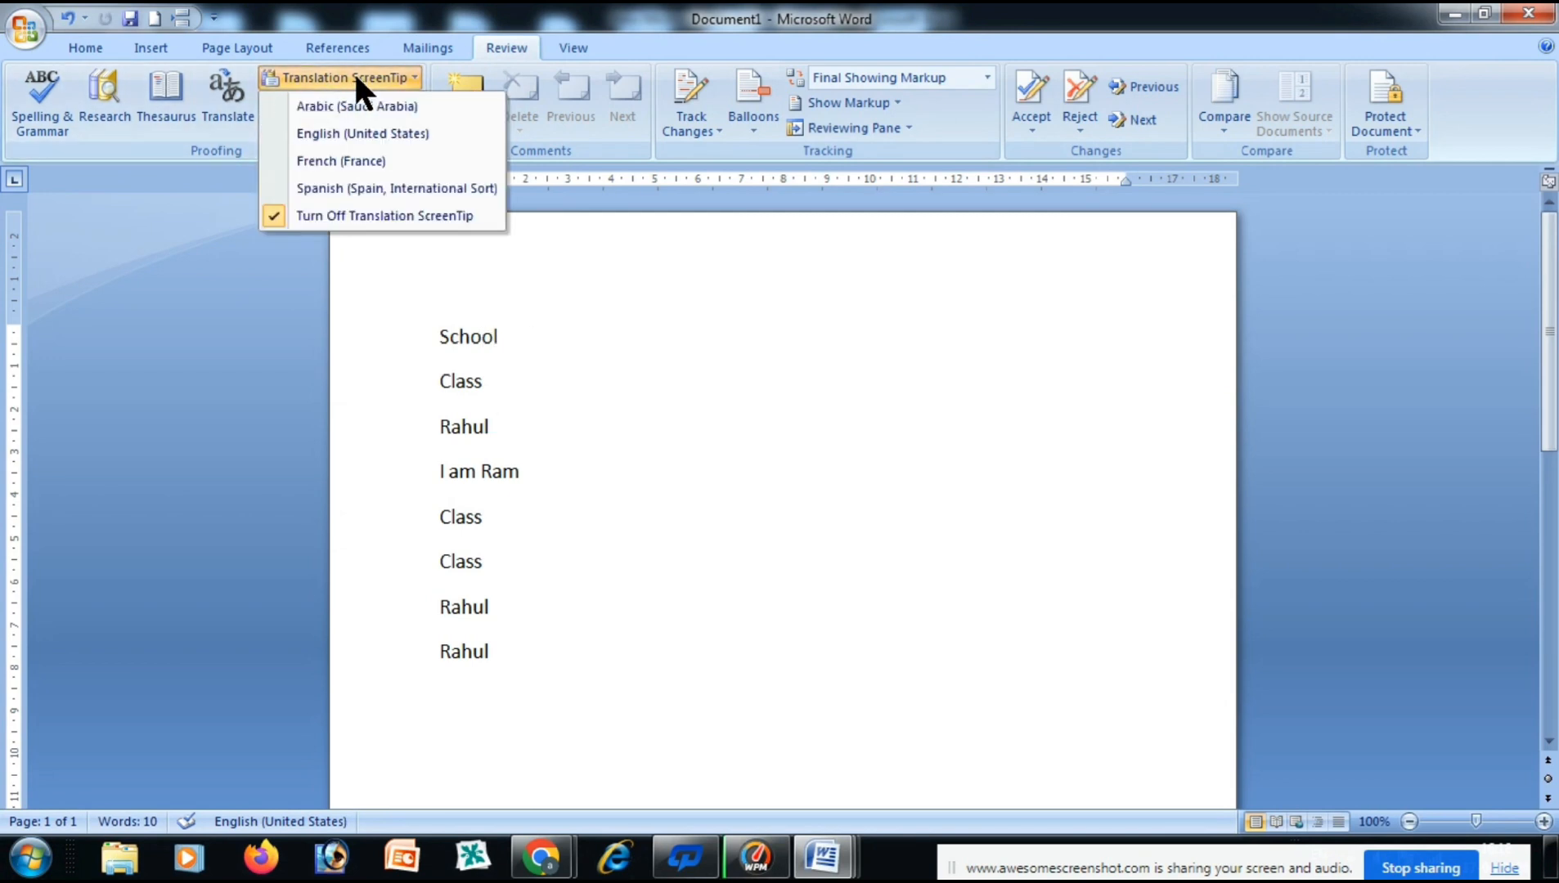
pyautogui.click(370, 131)
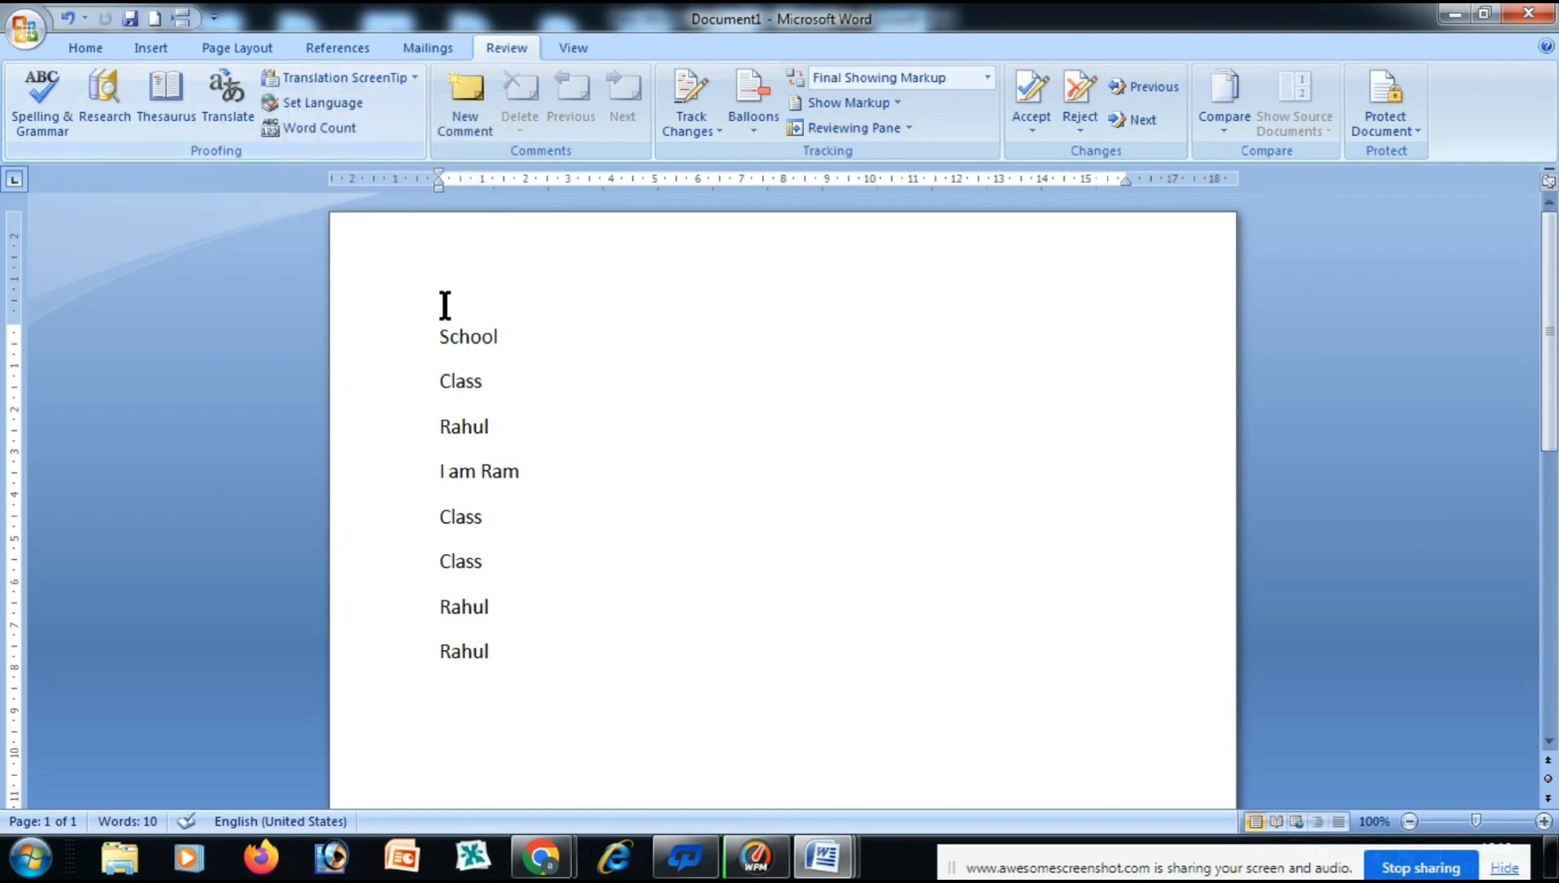
# Undo all edits back to an empty document with Ctrl+Z.
pyautogui.moveTo(455, 340)
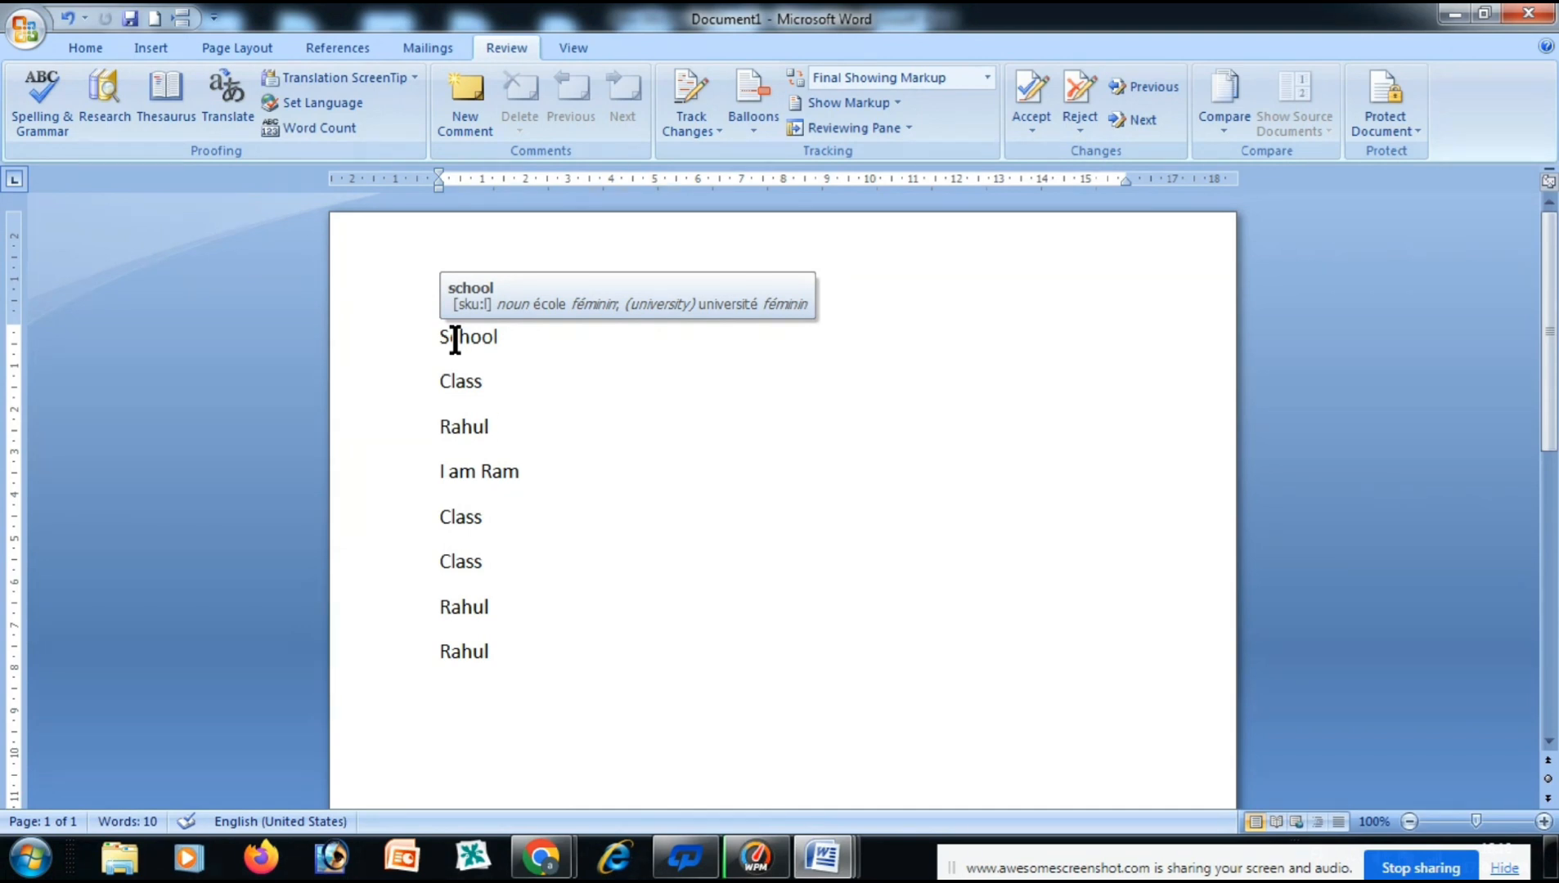
pyautogui.moveTo(463, 372)
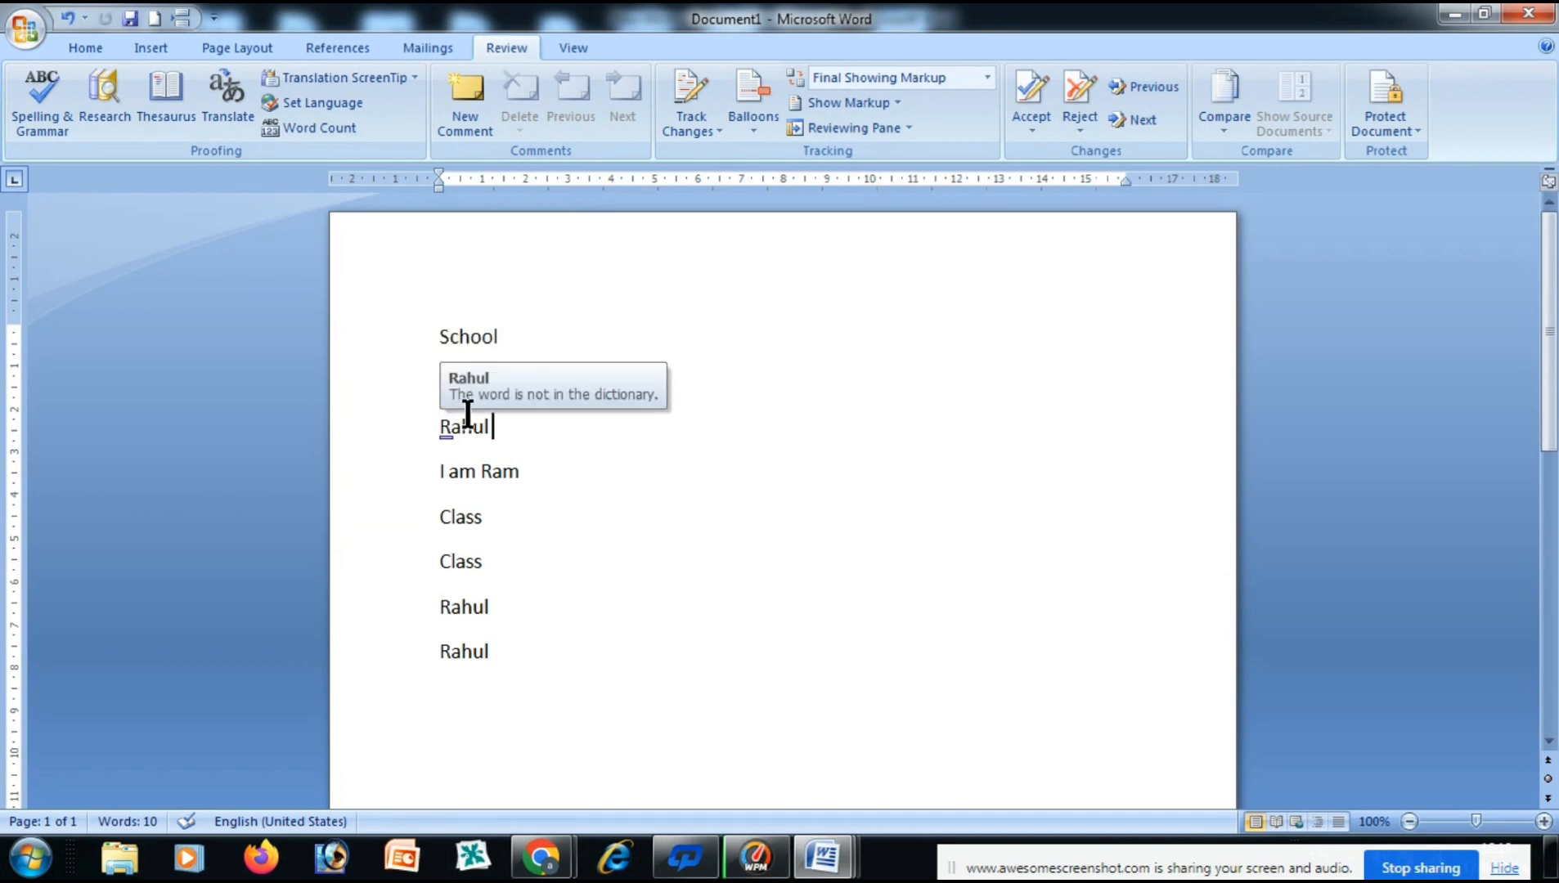
pyautogui.hotkey('ctrl', 'z')
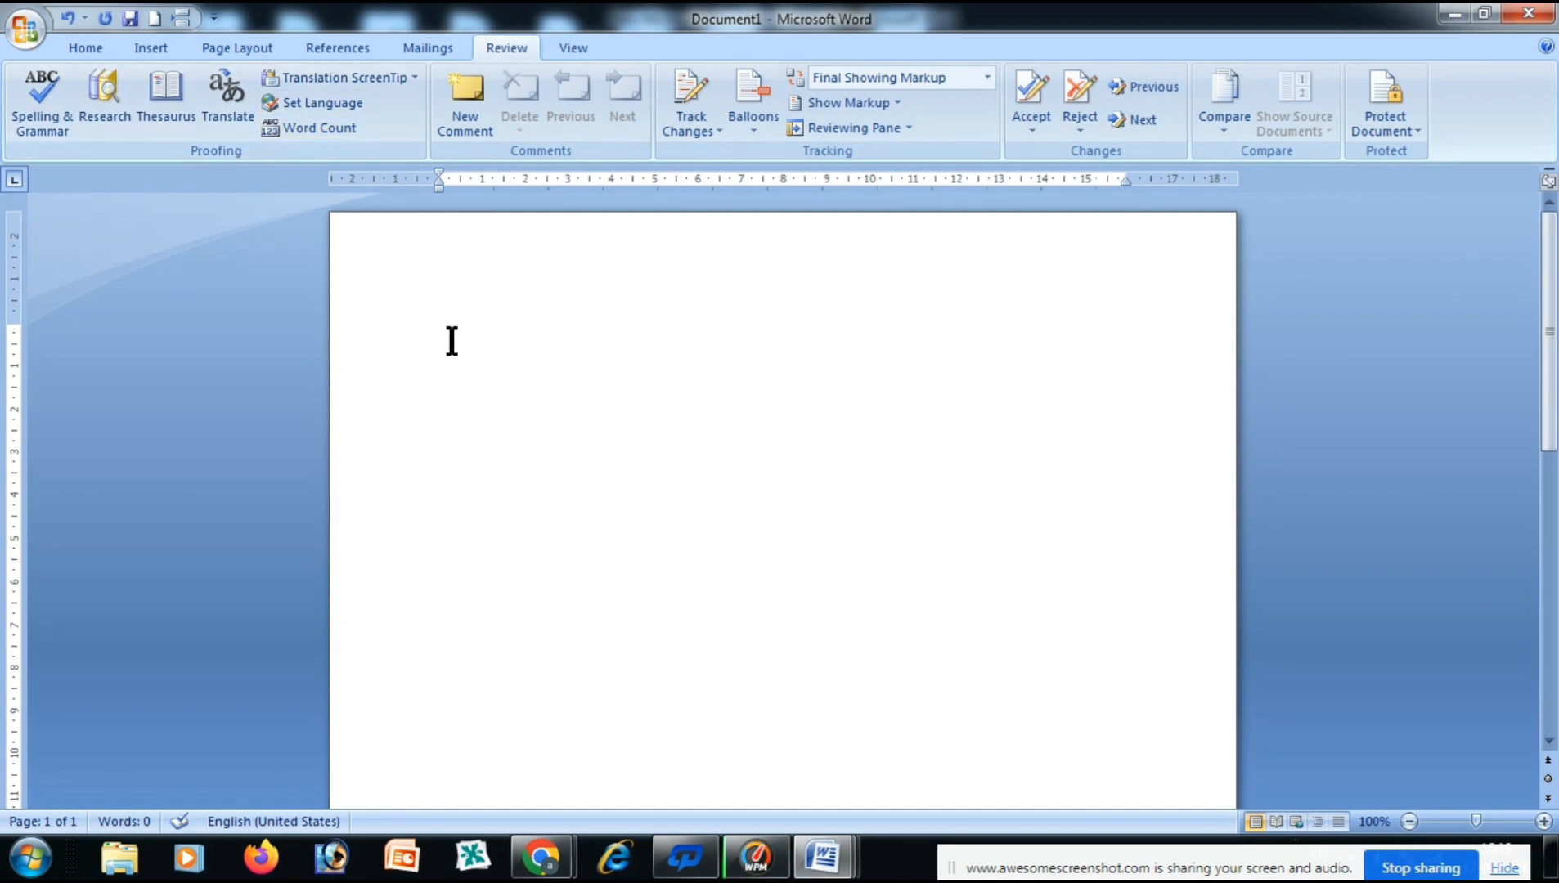
# Type 'colour' and 'color' on separate lines to test the spelling check.
pyautogui.write('colour')
pyautogui.press('Return')
pyautogui.write('color')
pyautogui.press('Return')
# Set the proofing language to English (India).
pyautogui.click(345, 104)
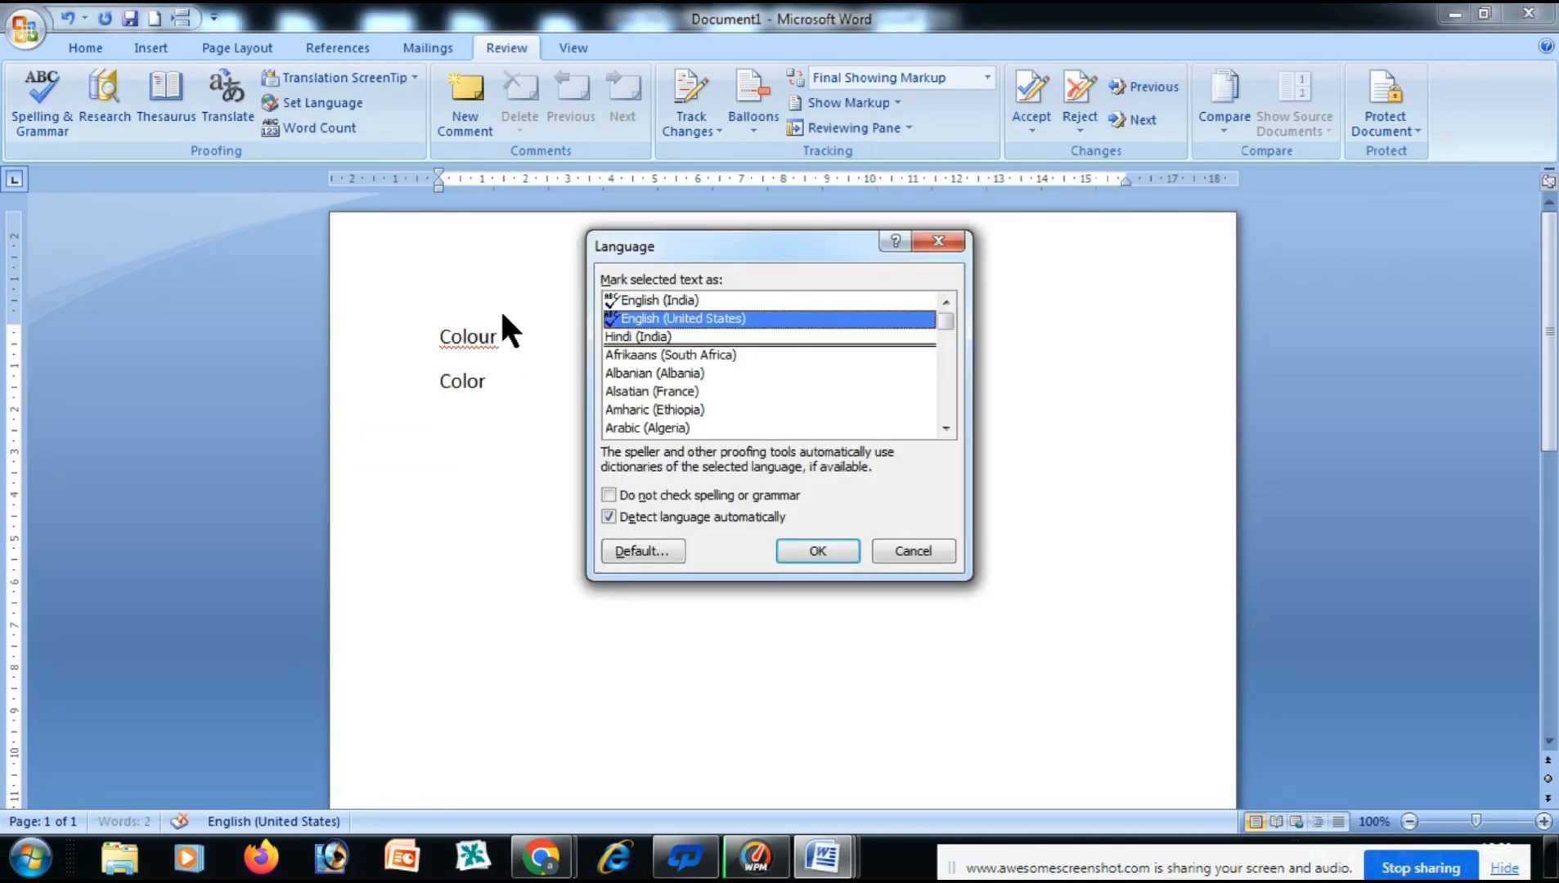
pyautogui.click(664, 303)
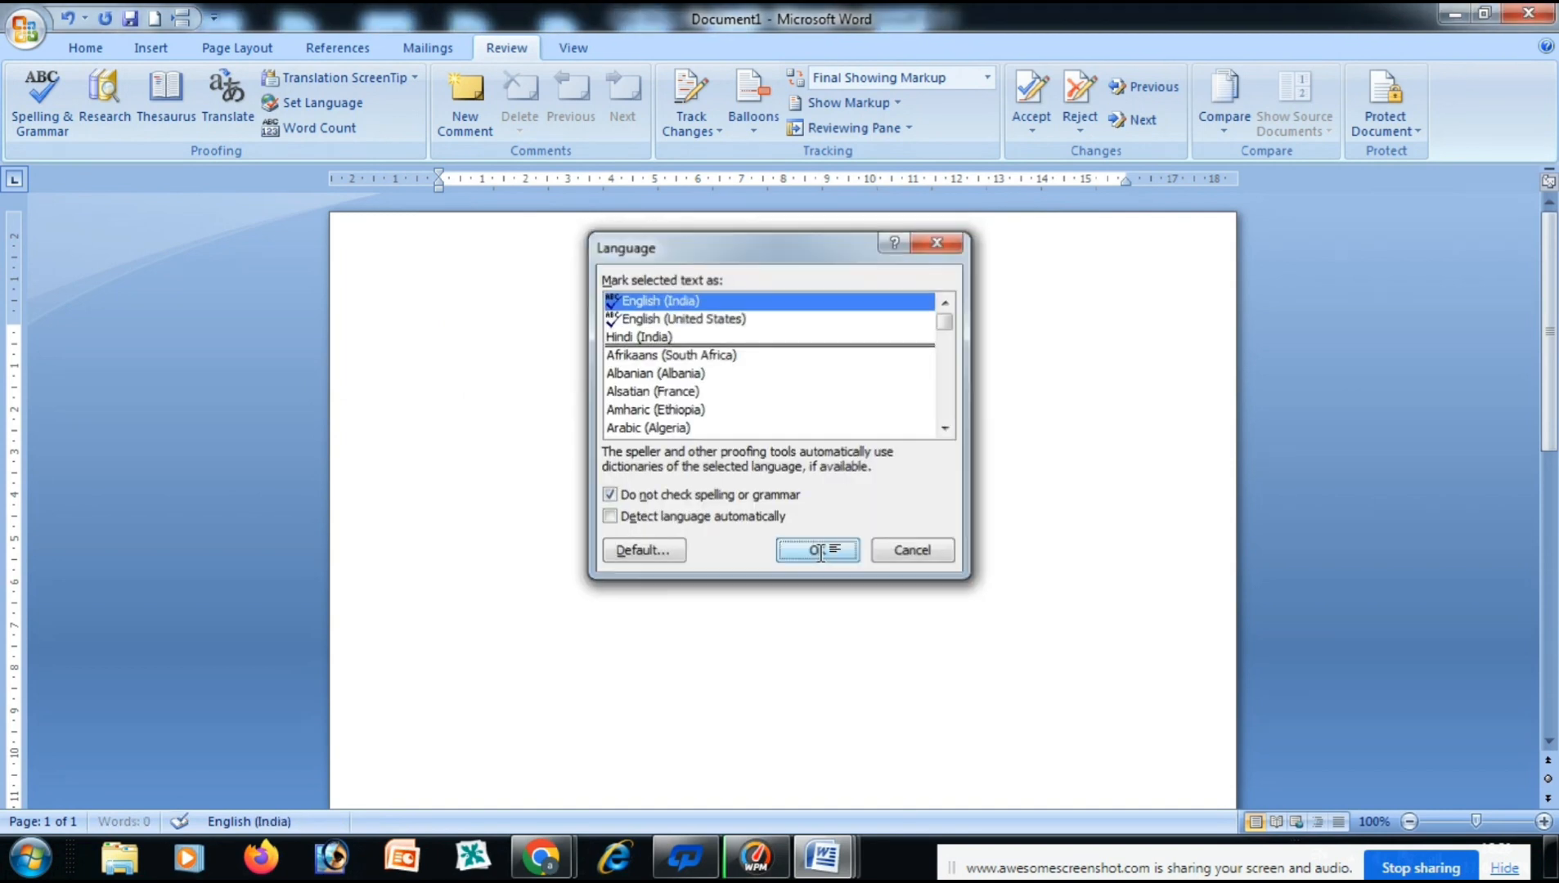
pyautogui.click(818, 549)
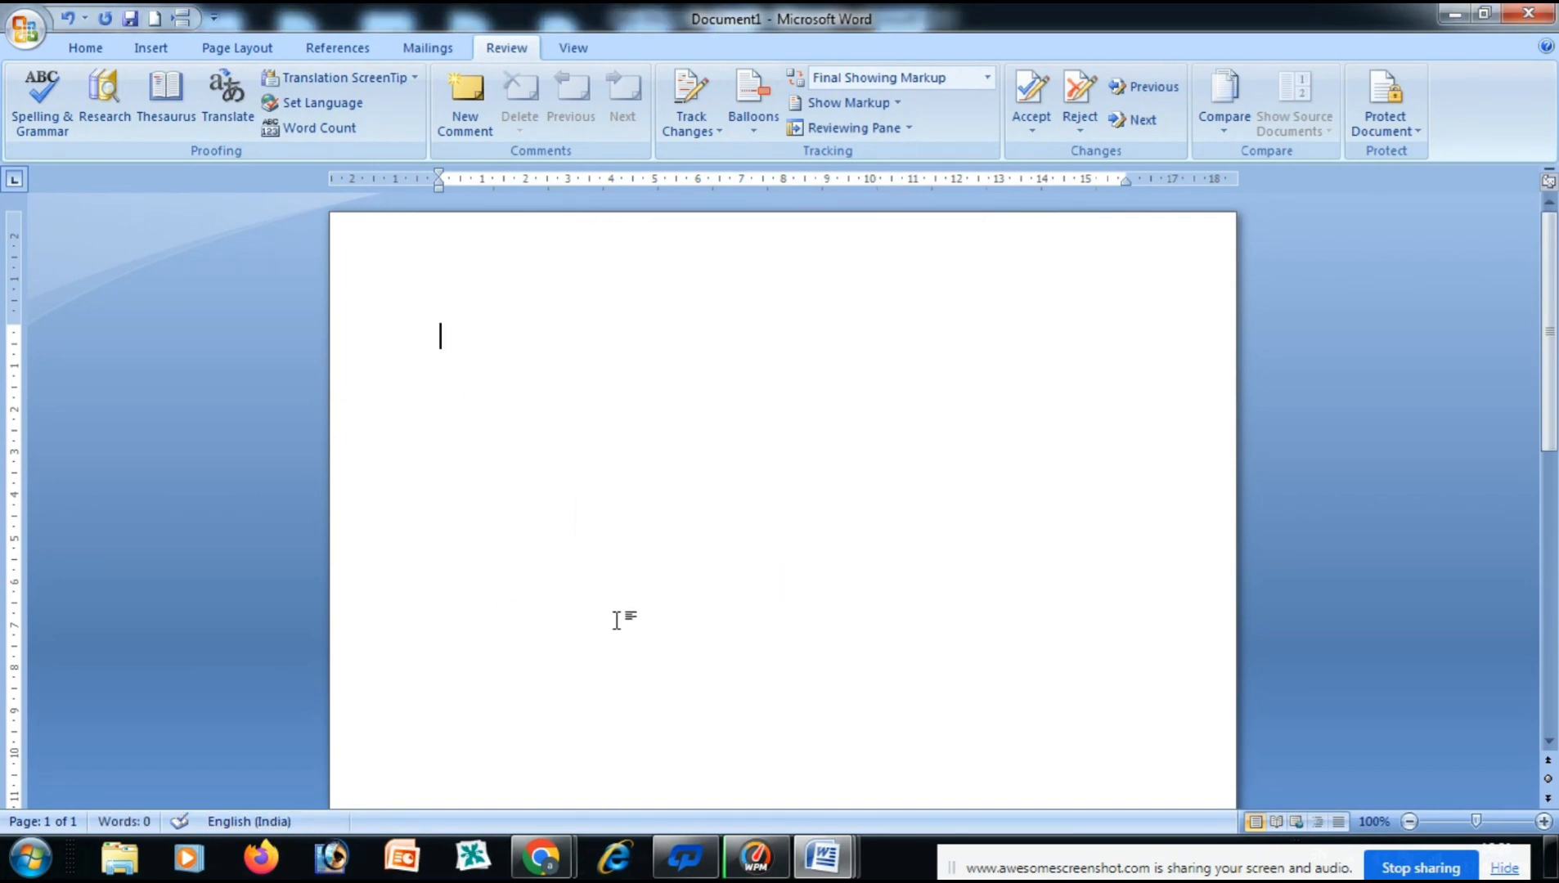
# Type 'colour' on a line to test it under English (India).
pyautogui.write('colour')
pyautogui.press('Return')
pyautogui.write('c')
pyautogui.press('BackSpace')
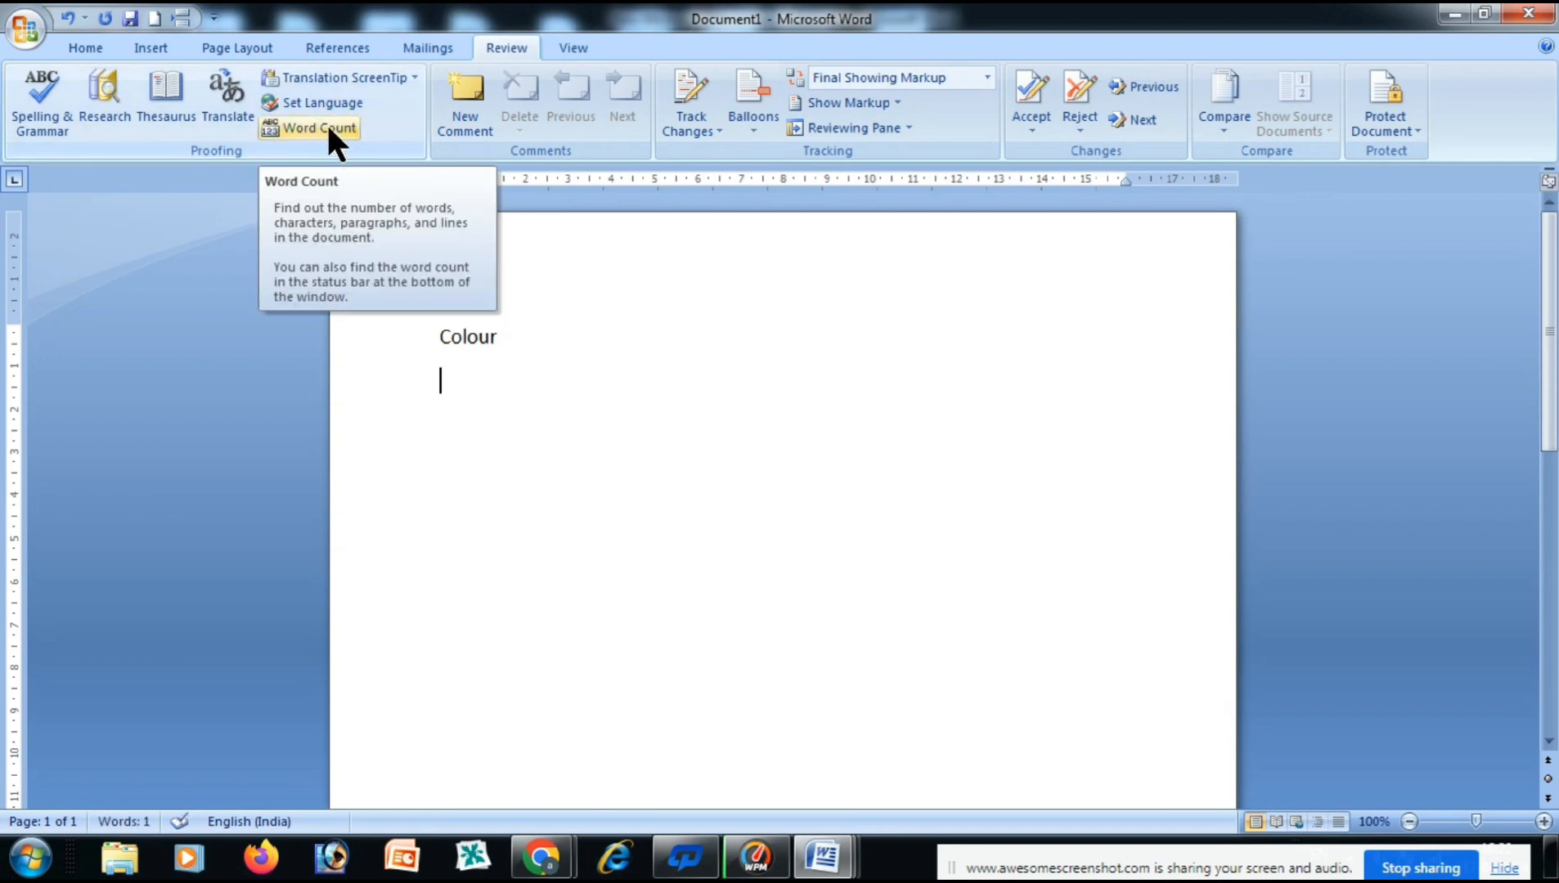
# Clear the page and insert sample paragraphs with =rand().
pyautogui.hotkey('ctrl', 'a')
pyautogui.press('BackSpace')
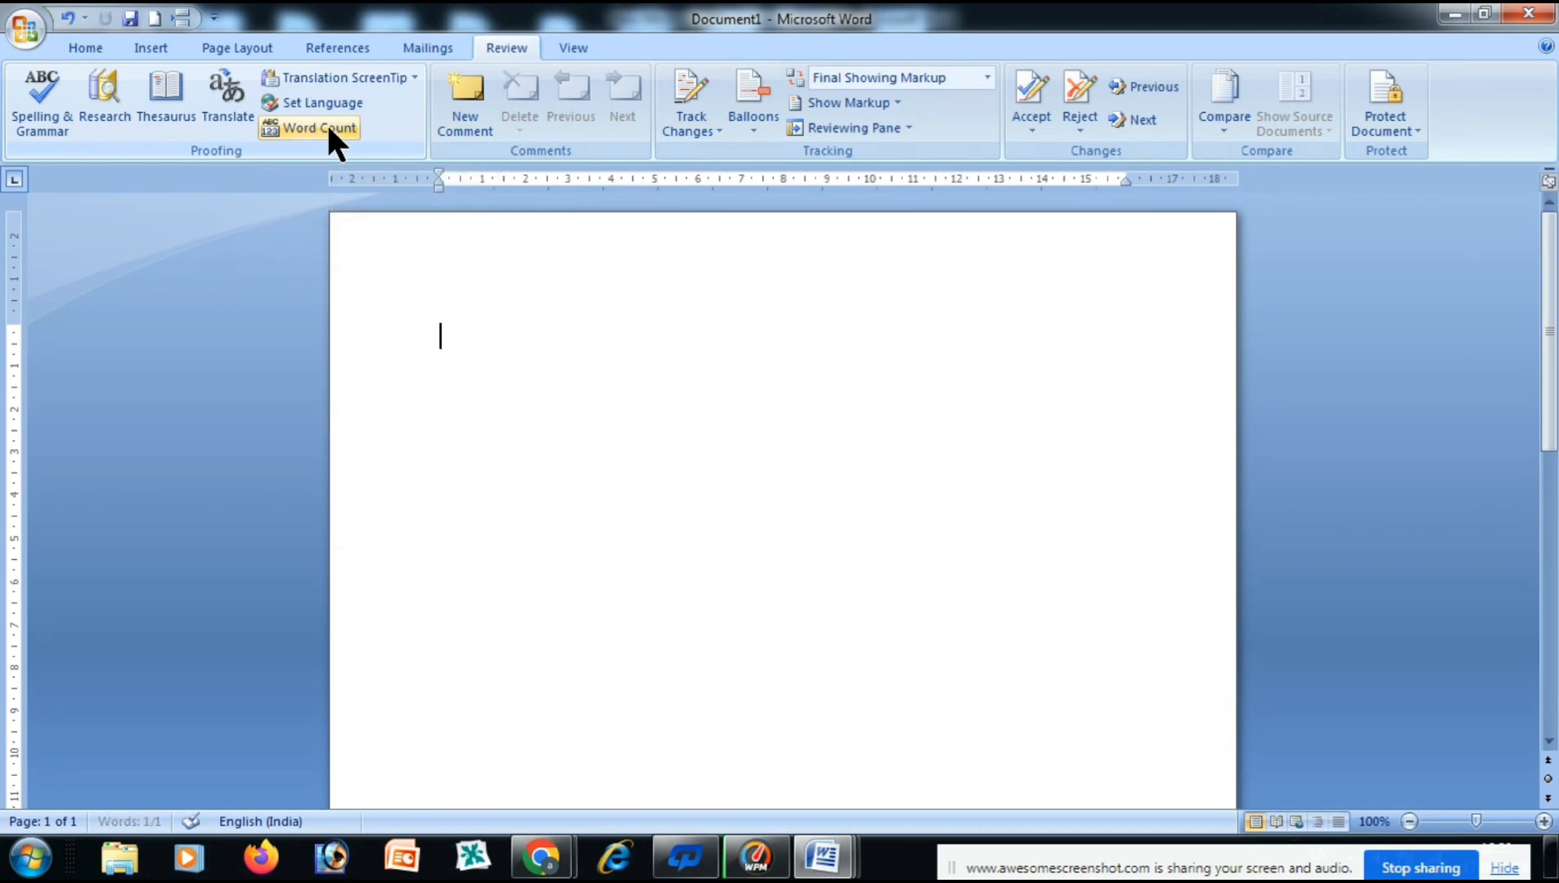
pyautogui.write('=rand()')
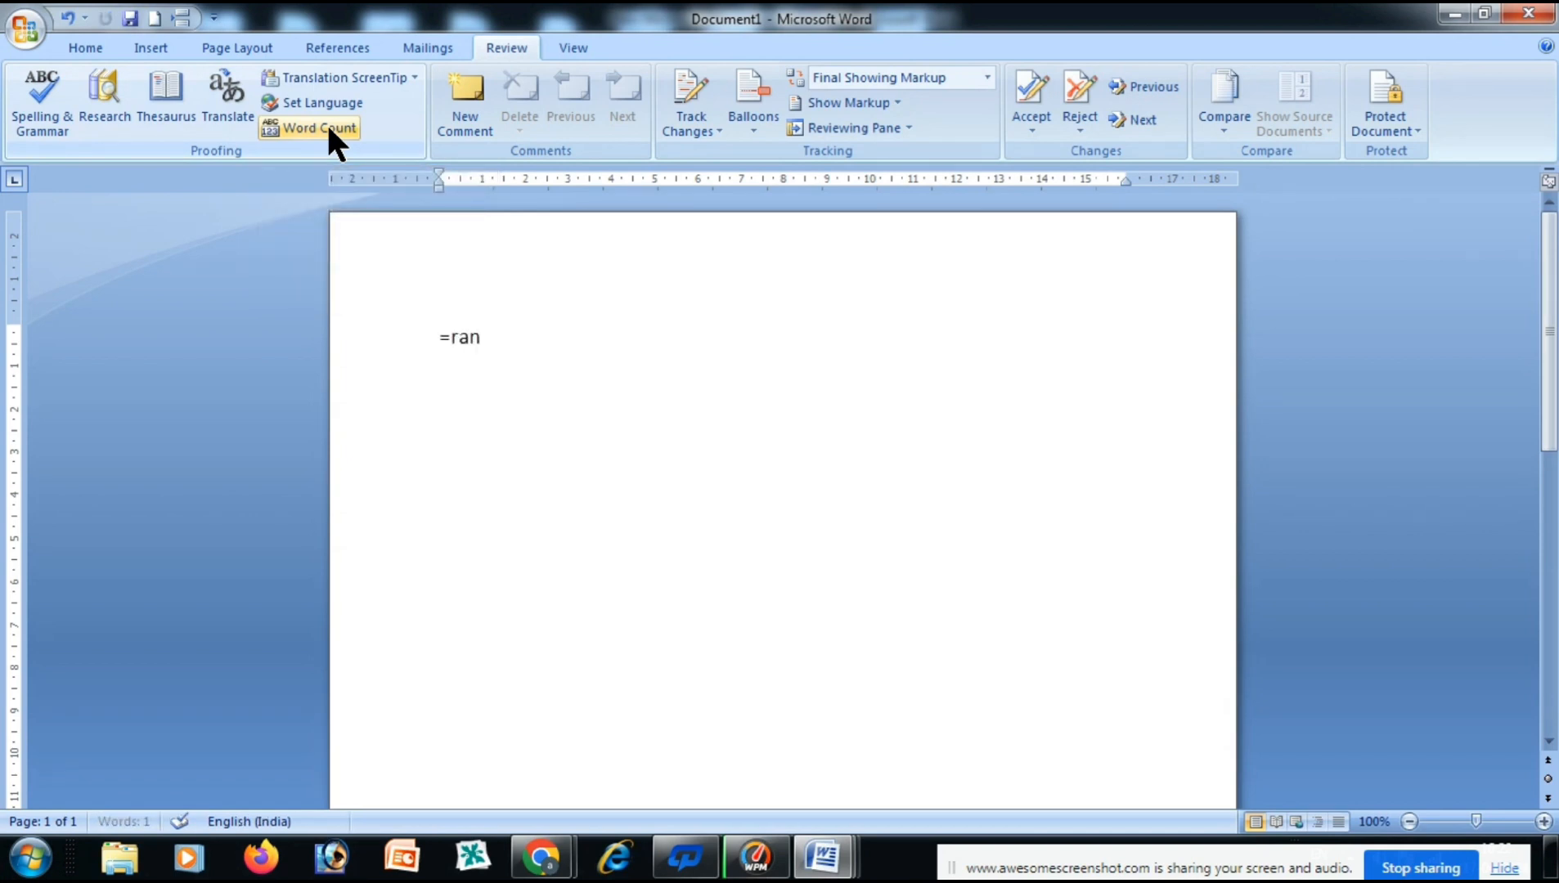
pyautogui.press('Return')
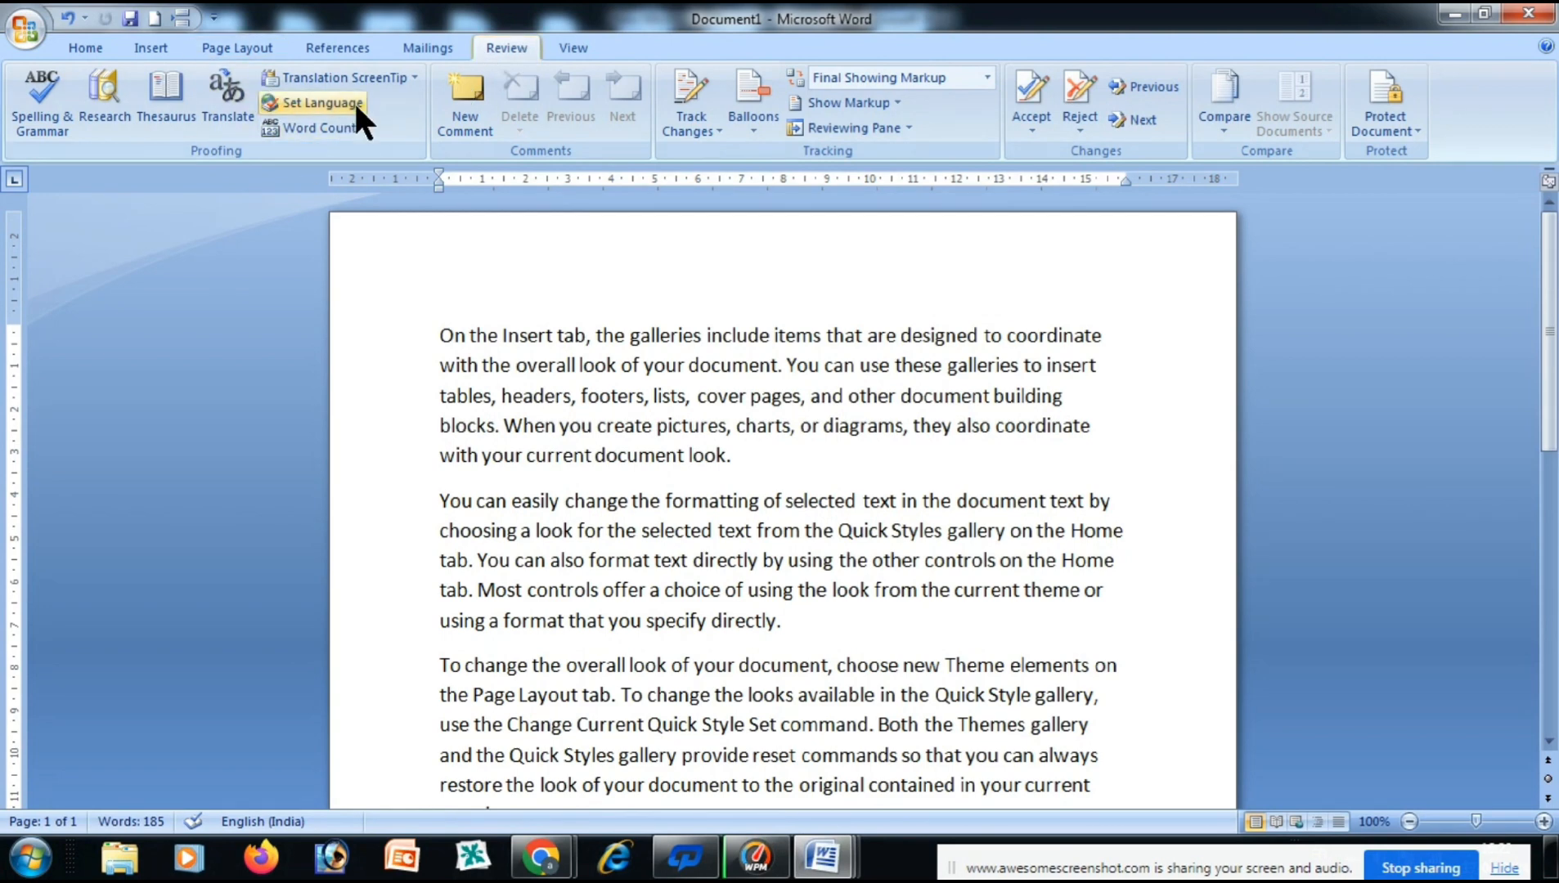
pyautogui.click(336, 129)
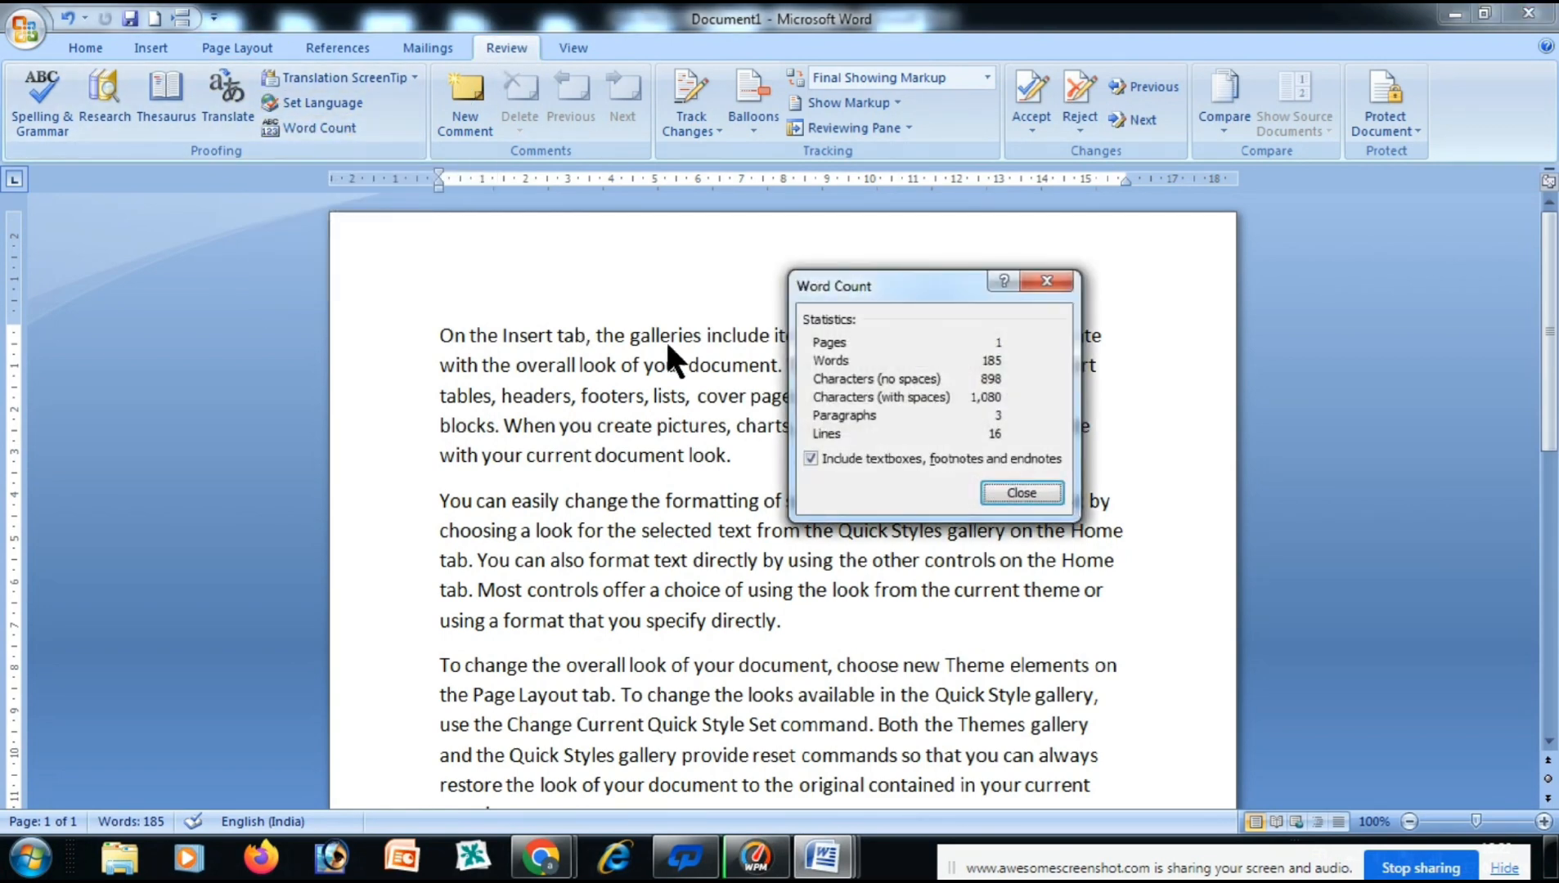
pyautogui.moveTo(903, 281); pyautogui.dragTo(497, 340)
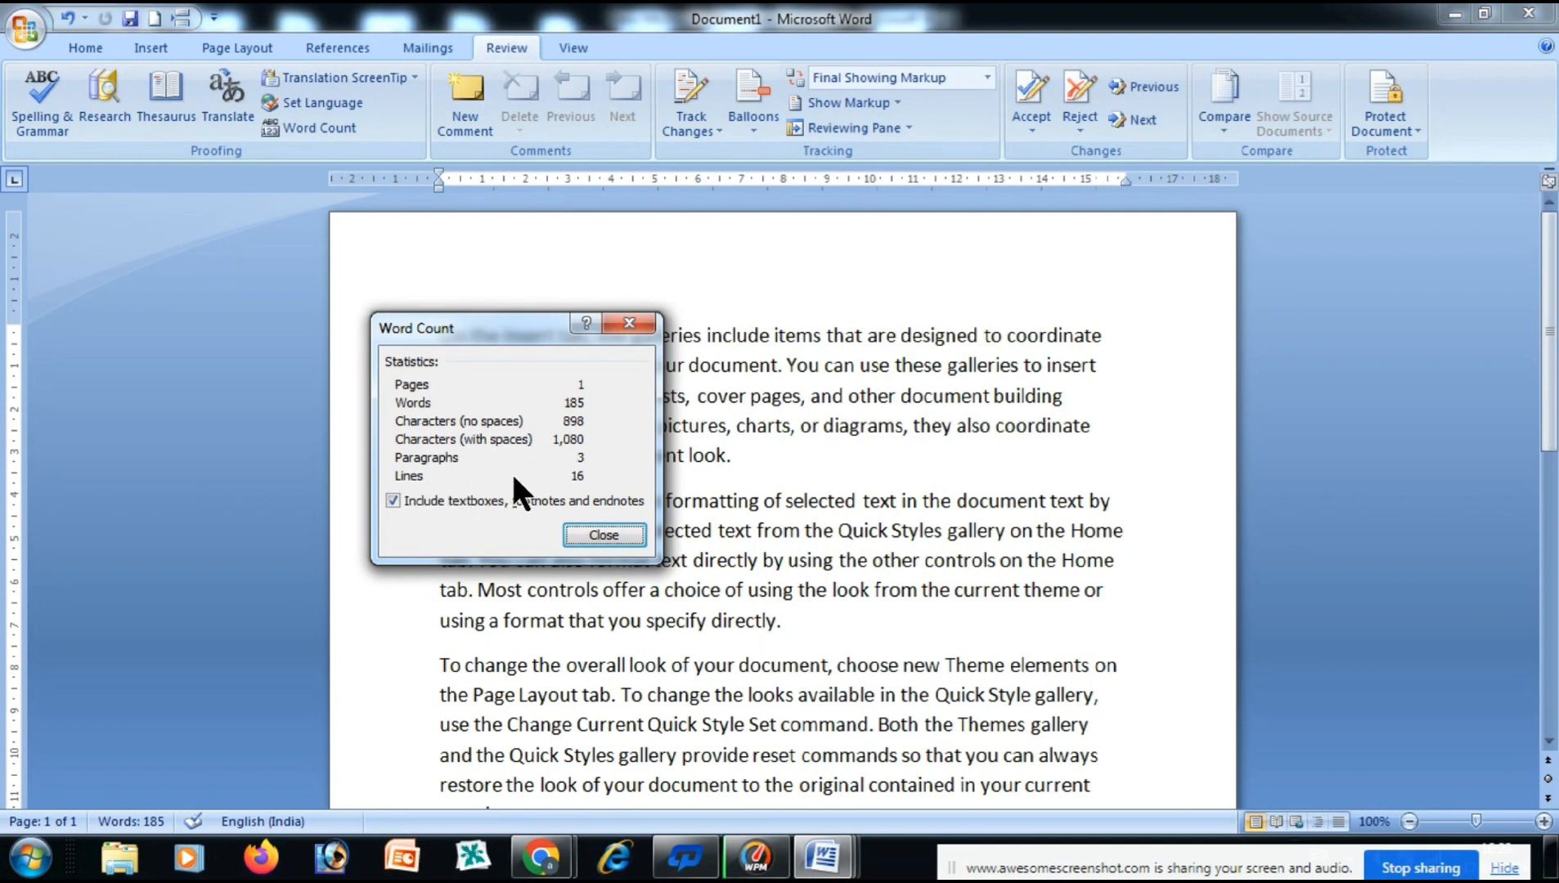
pyautogui.click(603, 535)
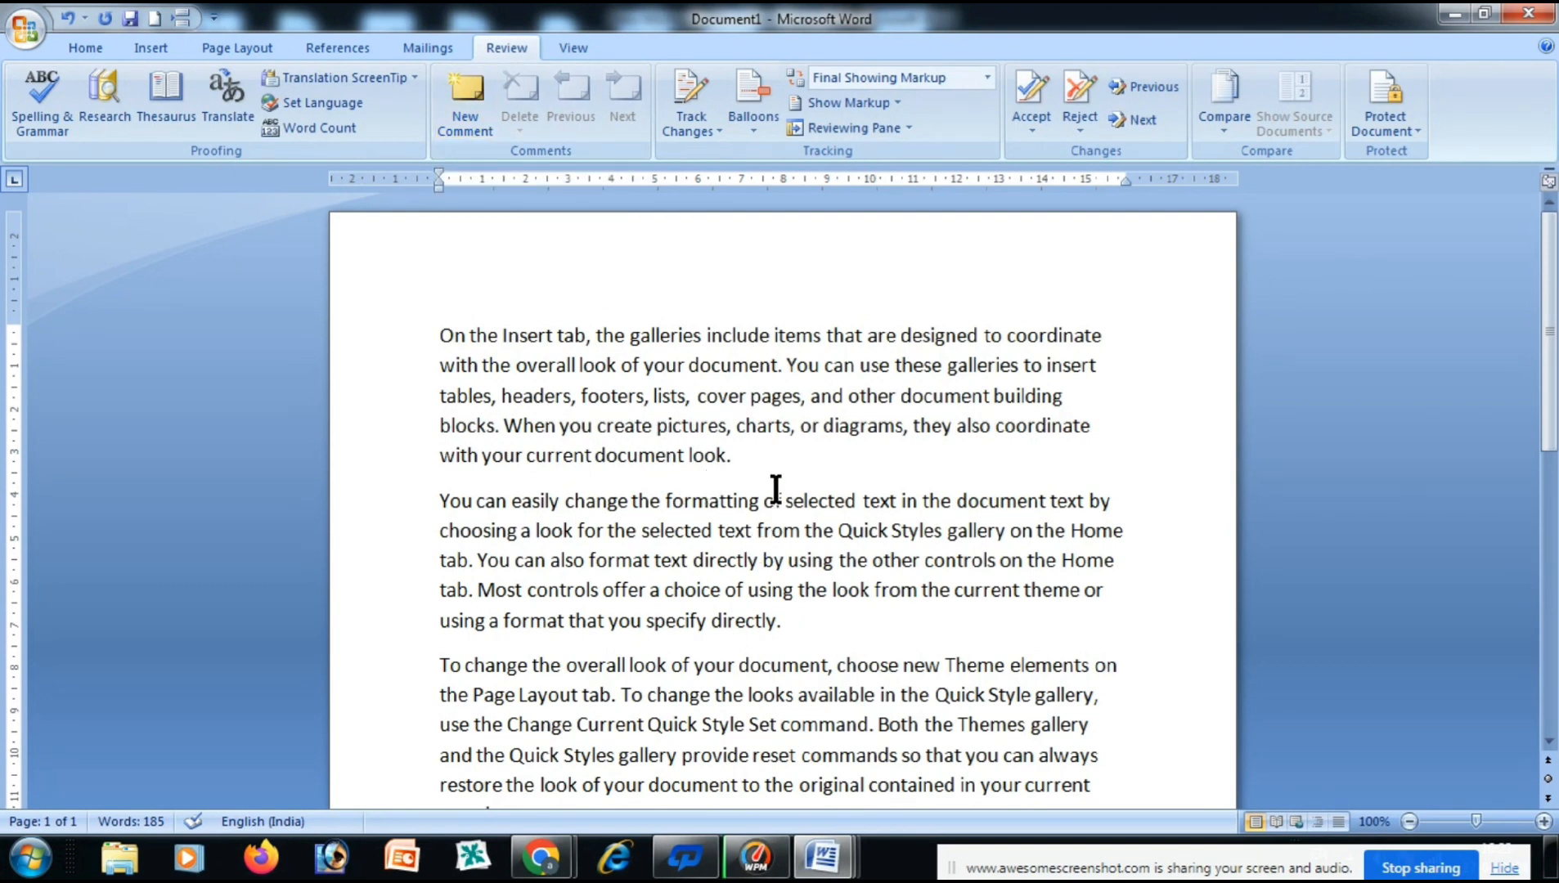
# Add the comment 'nice' to 'look.' in the first paragraph.
pyautogui.moveTo(735, 456); pyautogui.dragTo(689, 458)
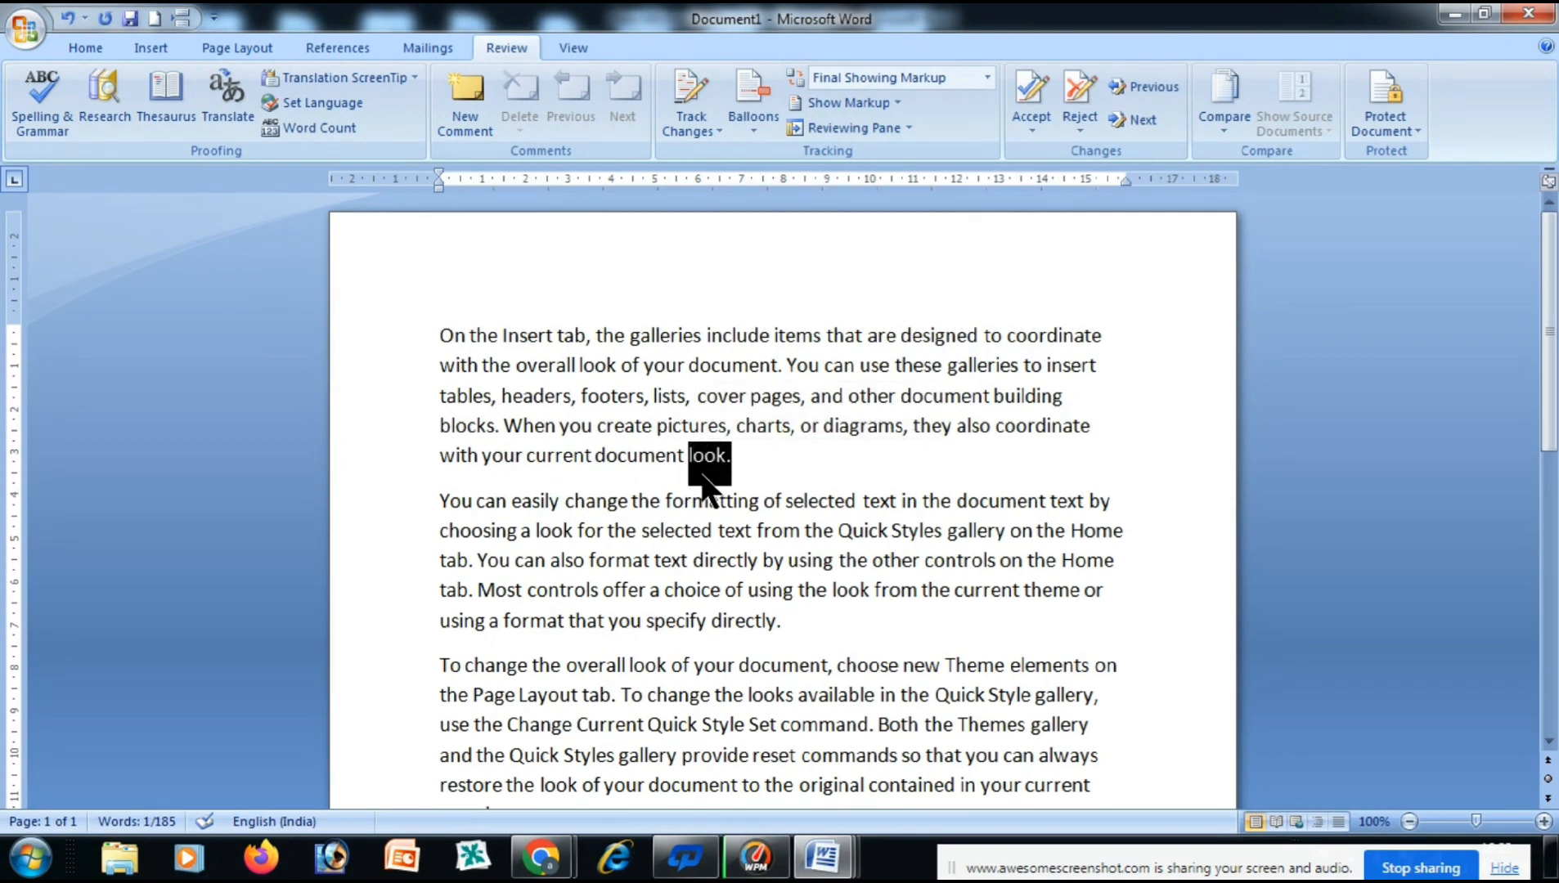
pyautogui.click(455, 123)
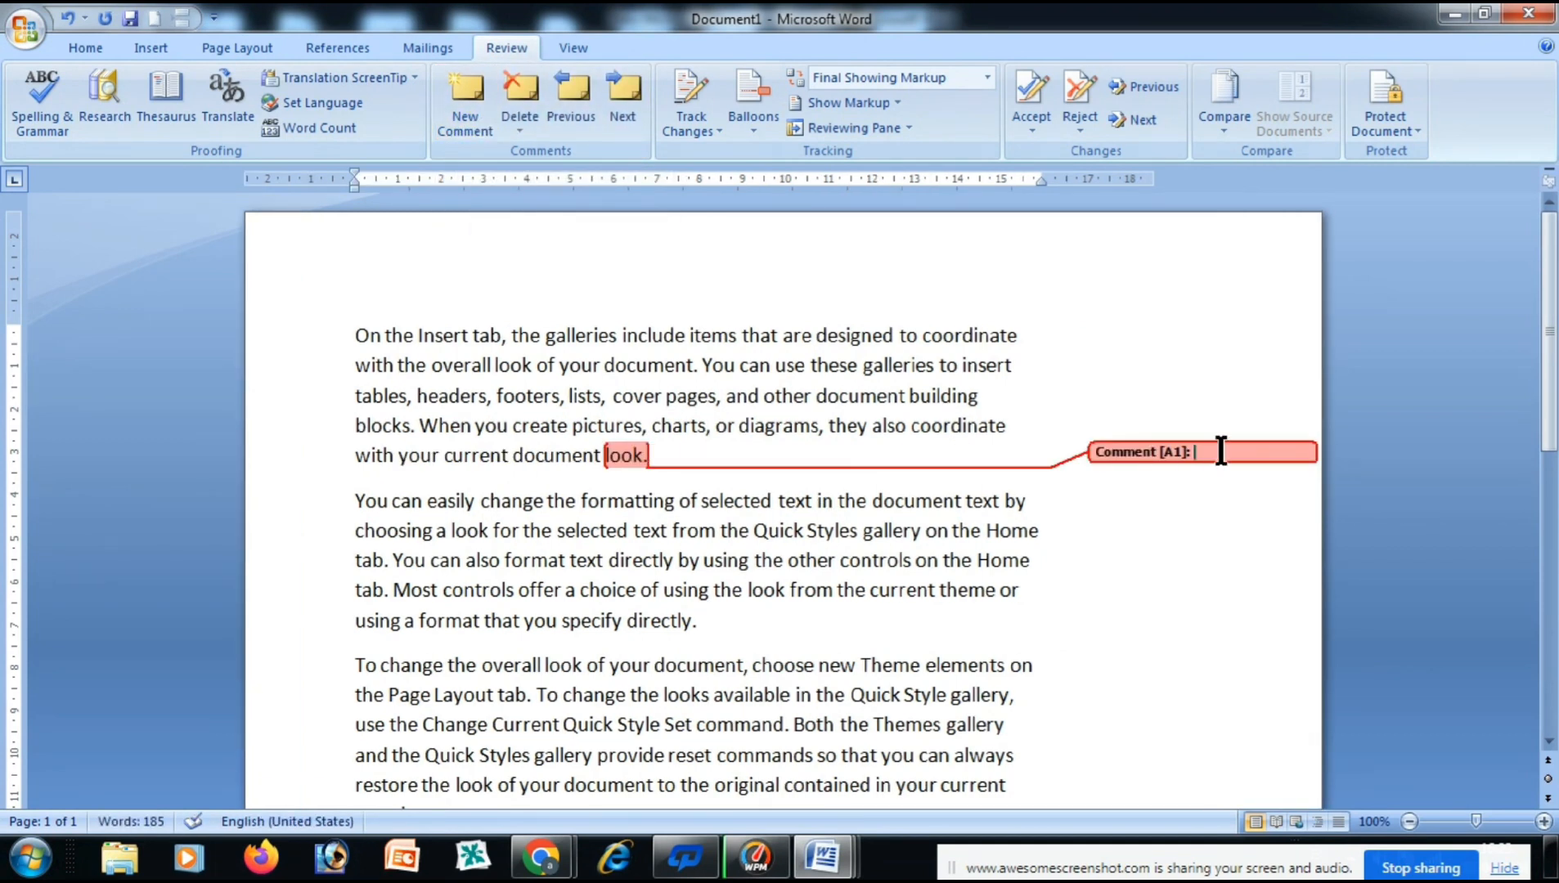
pyautogui.write('nice pra')
pyautogui.click(1024, 615)
pyautogui.scroll(-1, 1123, 540)
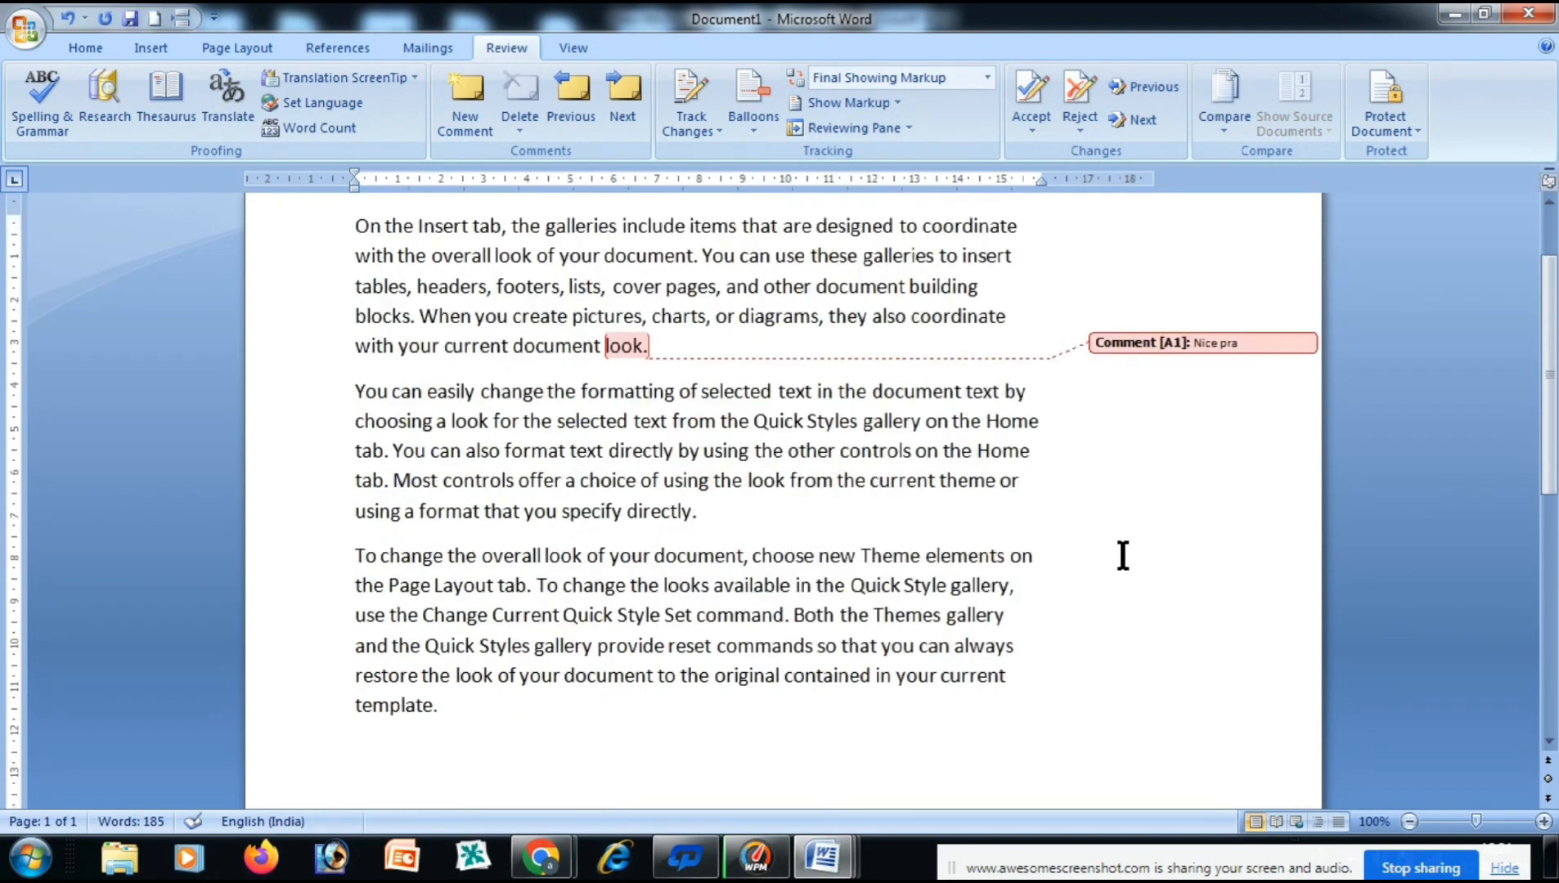
# Add the comment 'This imp' to 'directly.' and move between the two comments.
pyautogui.moveTo(758, 515); pyautogui.dragTo(654, 544)
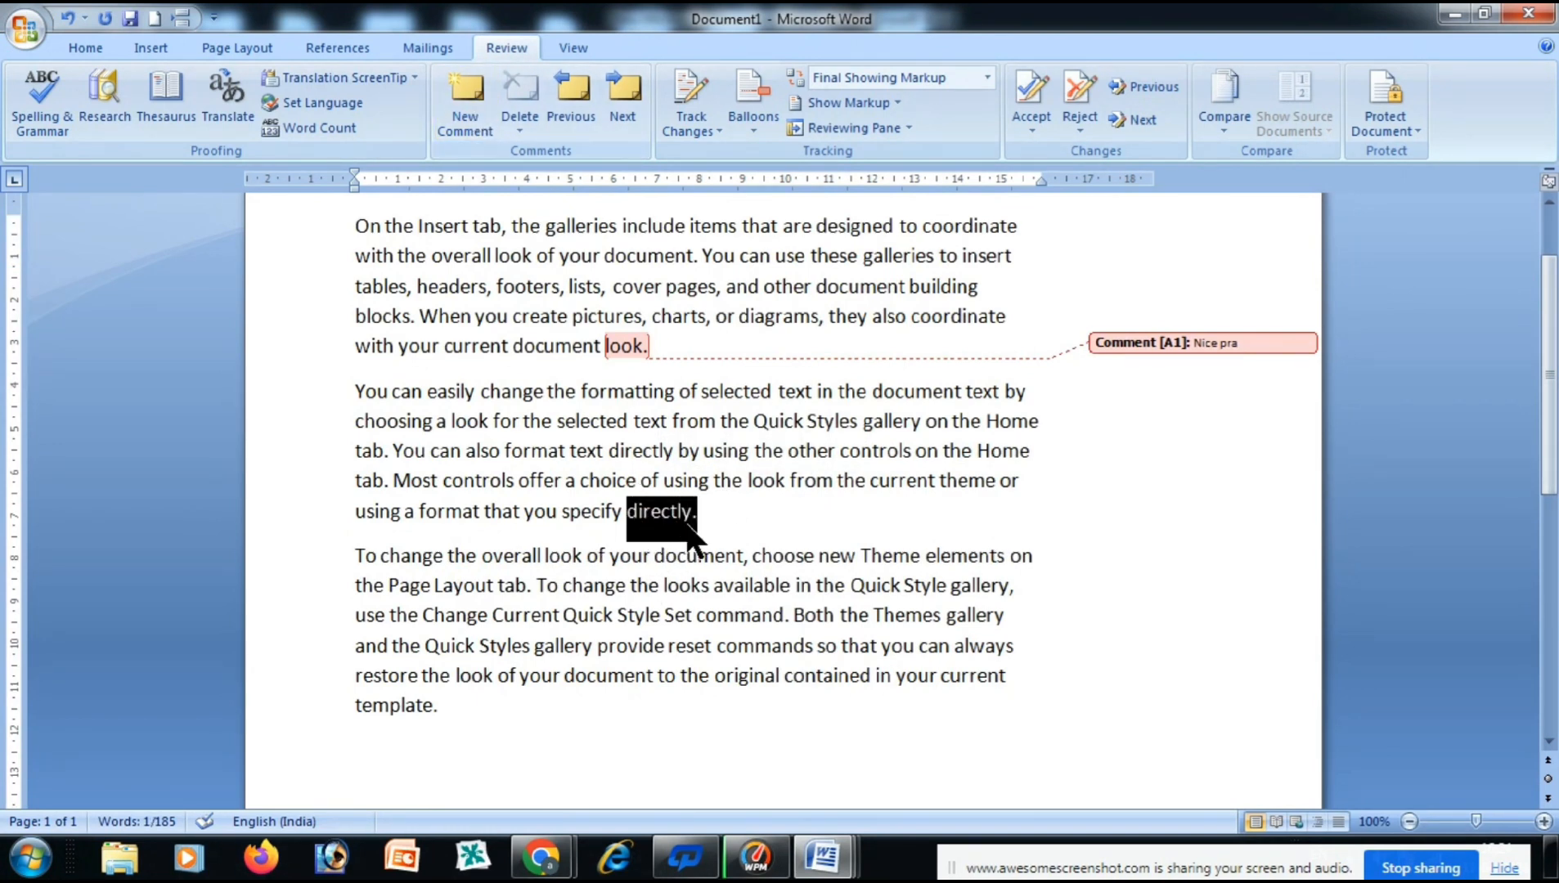
pyautogui.click(462, 97)
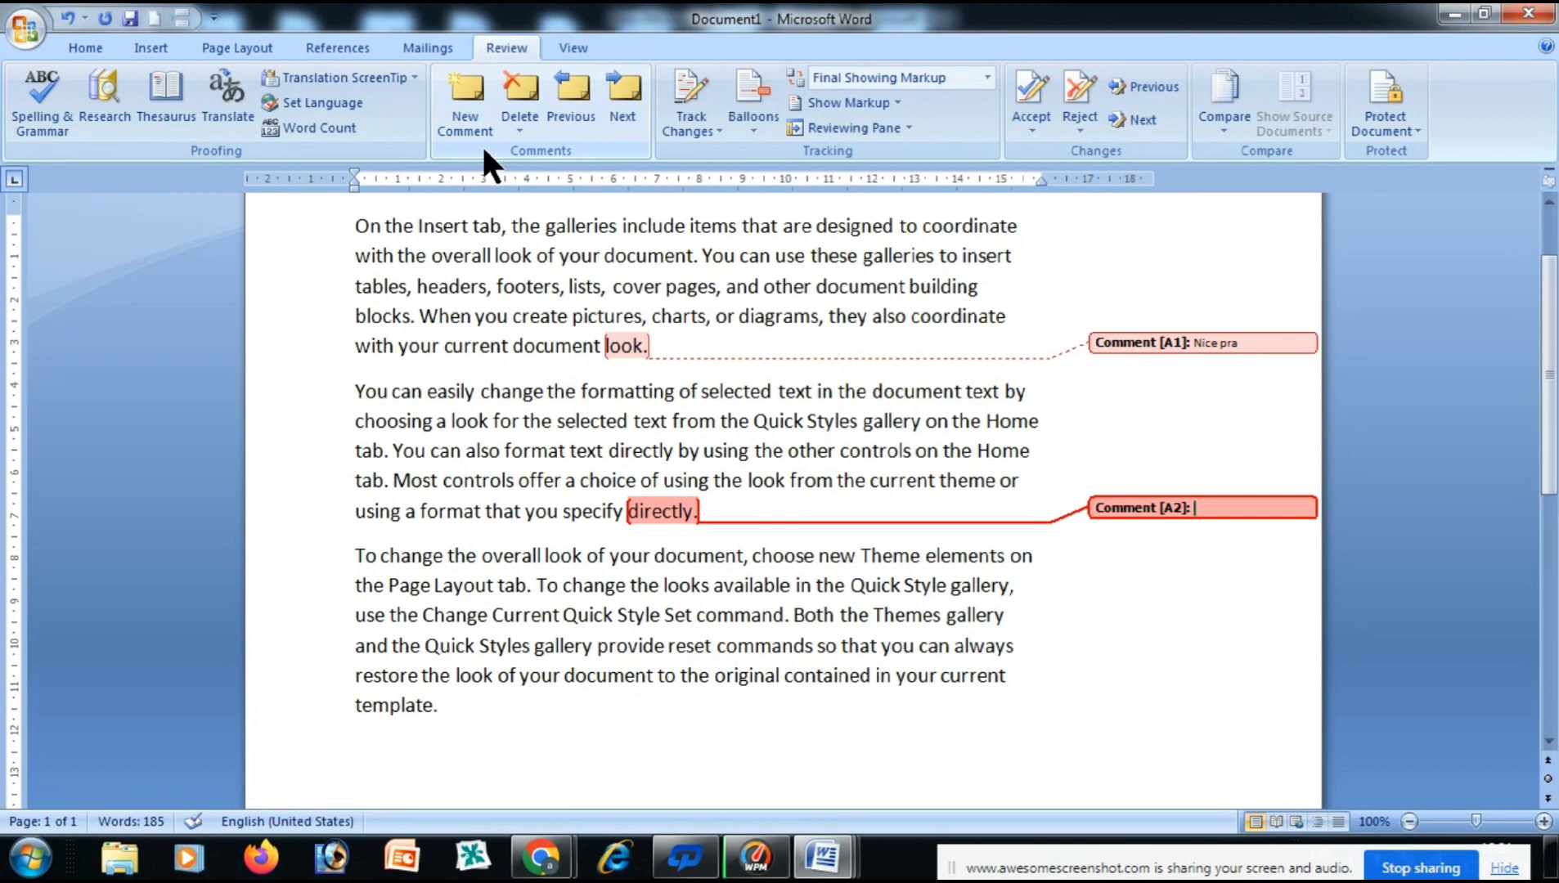
pyautogui.write('This imp')
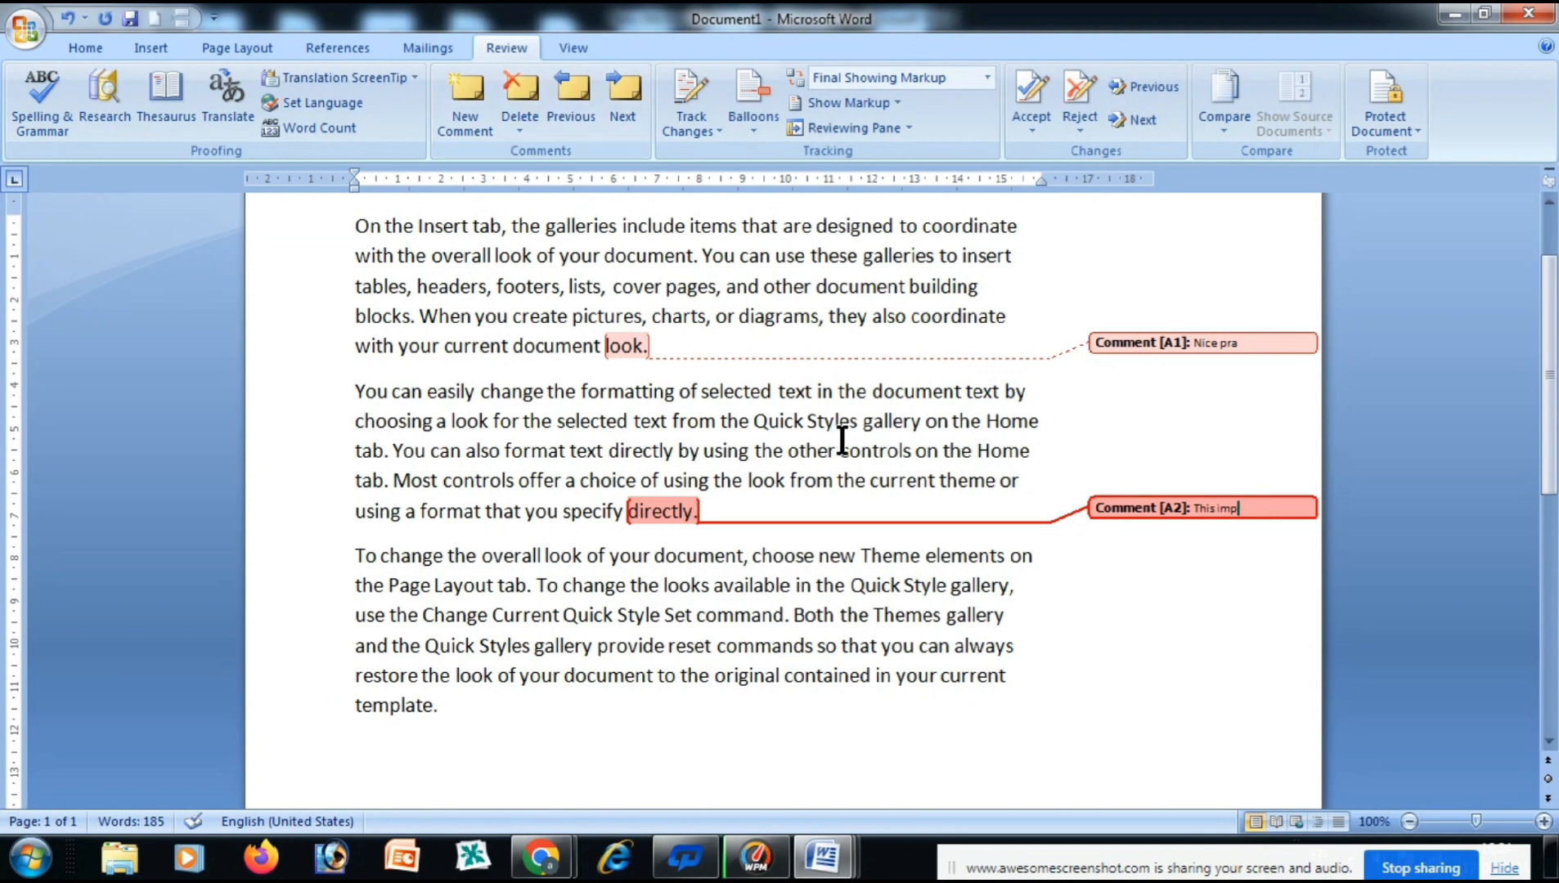
pyautogui.click(1236, 344)
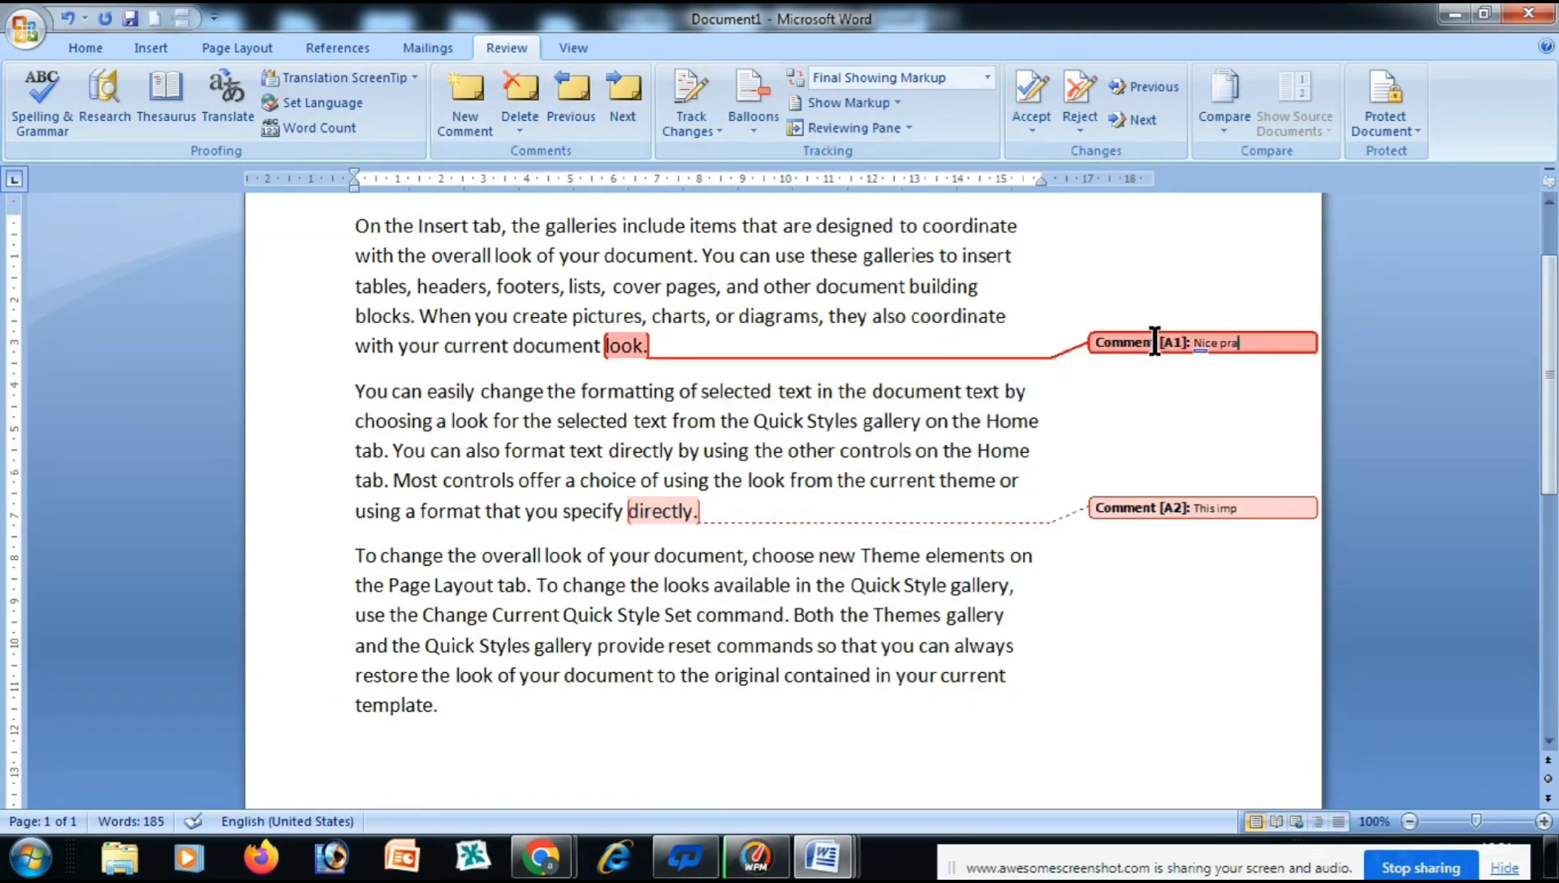
pyautogui.click(628, 104)
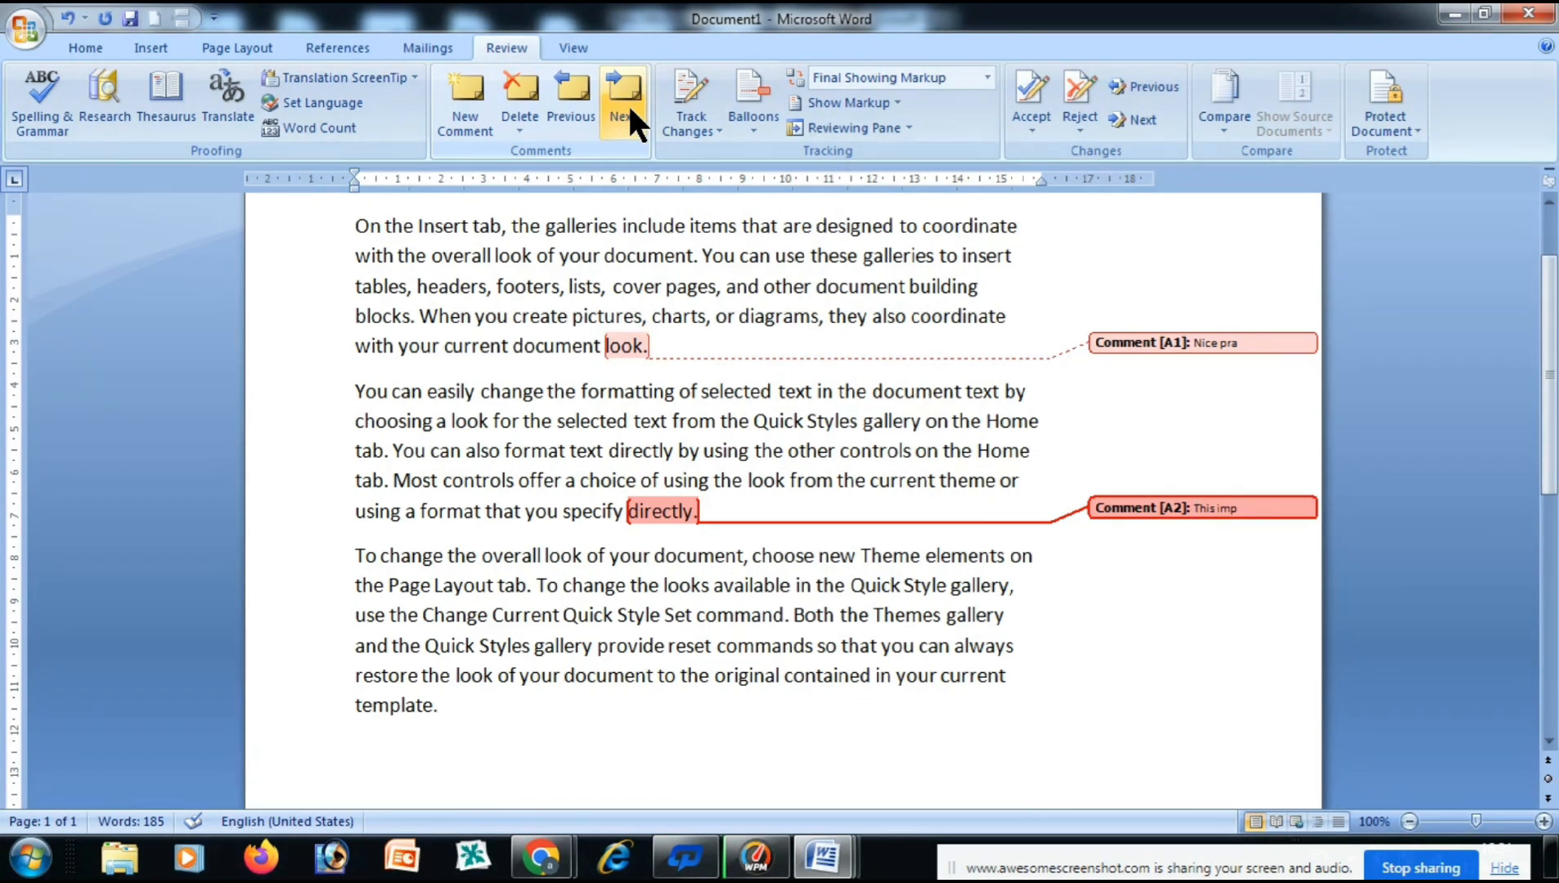
# Step back and forth between the comments with Previous and Next.
pyautogui.click(574, 108)
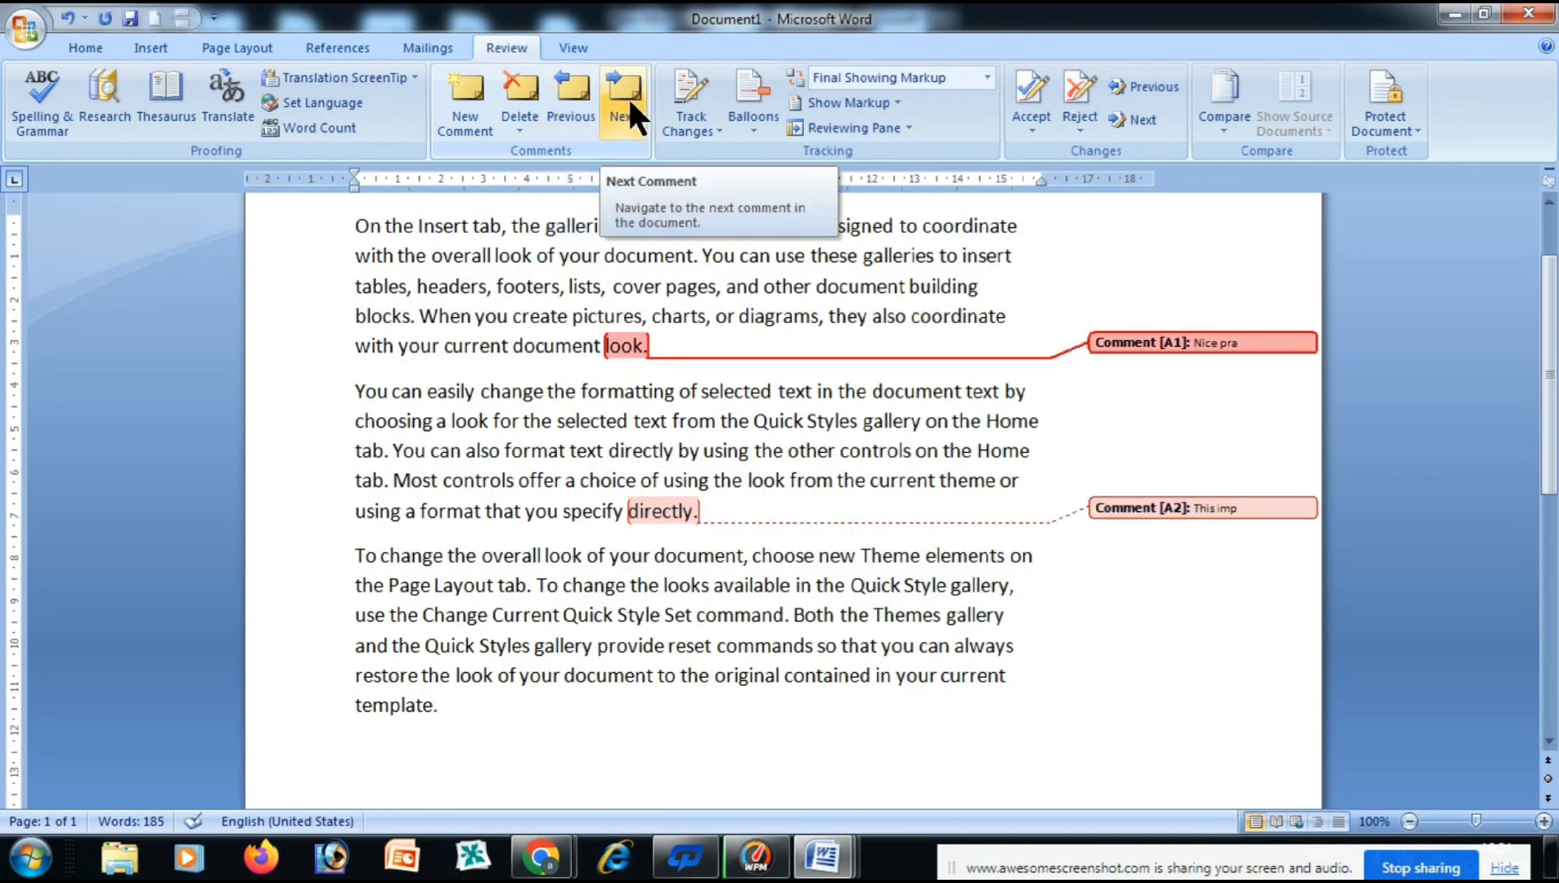
pyautogui.click(610, 111)
pyautogui.click(582, 121)
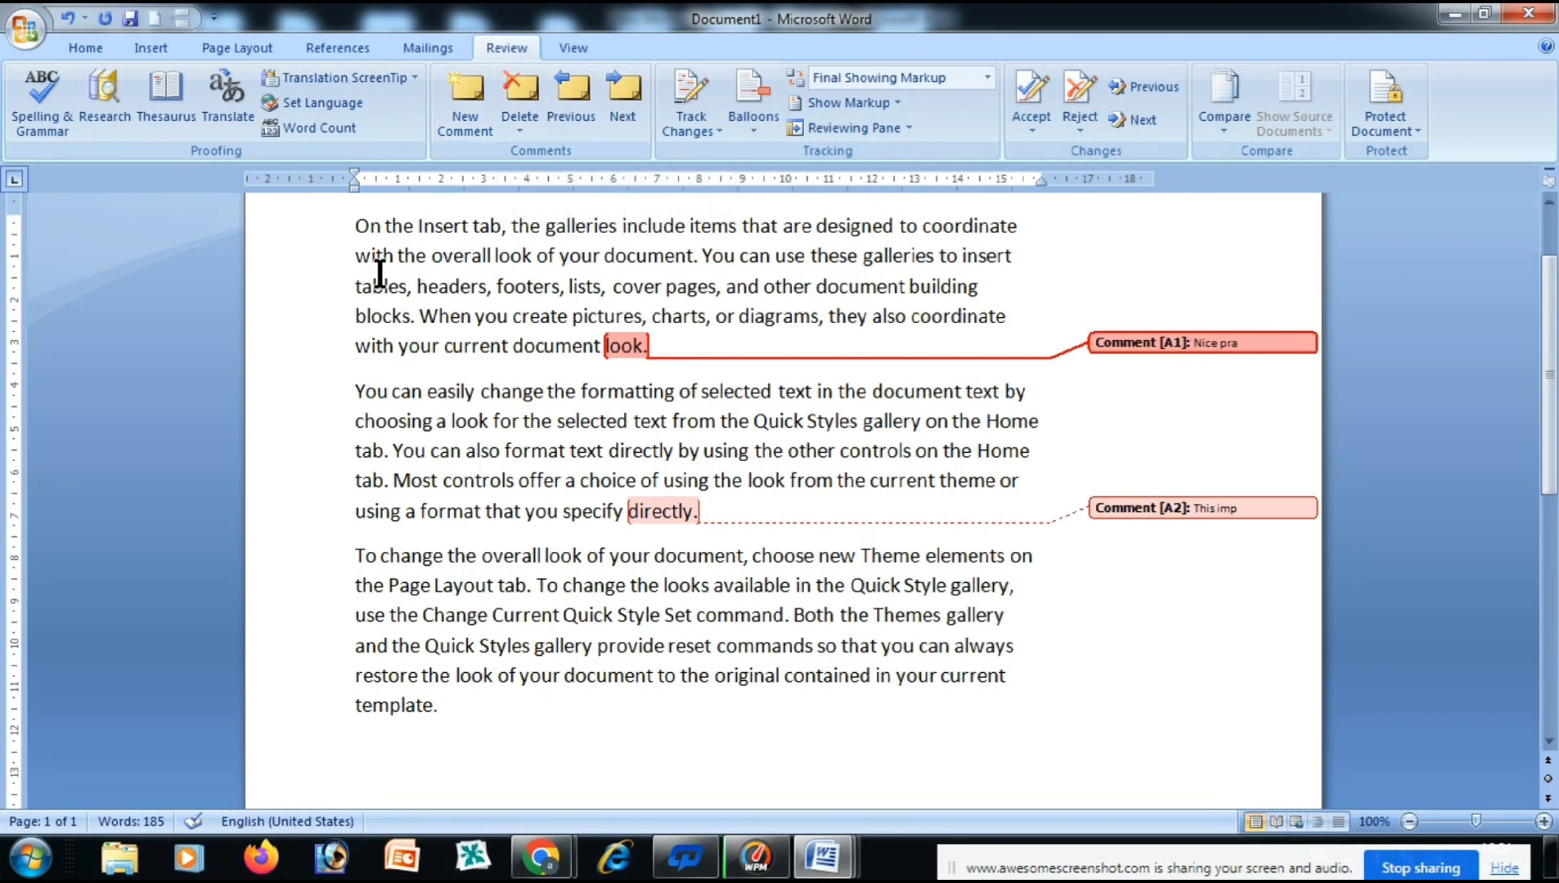
# Delete the comments on 'look.' and 'directly.'.
pyautogui.click(512, 89)
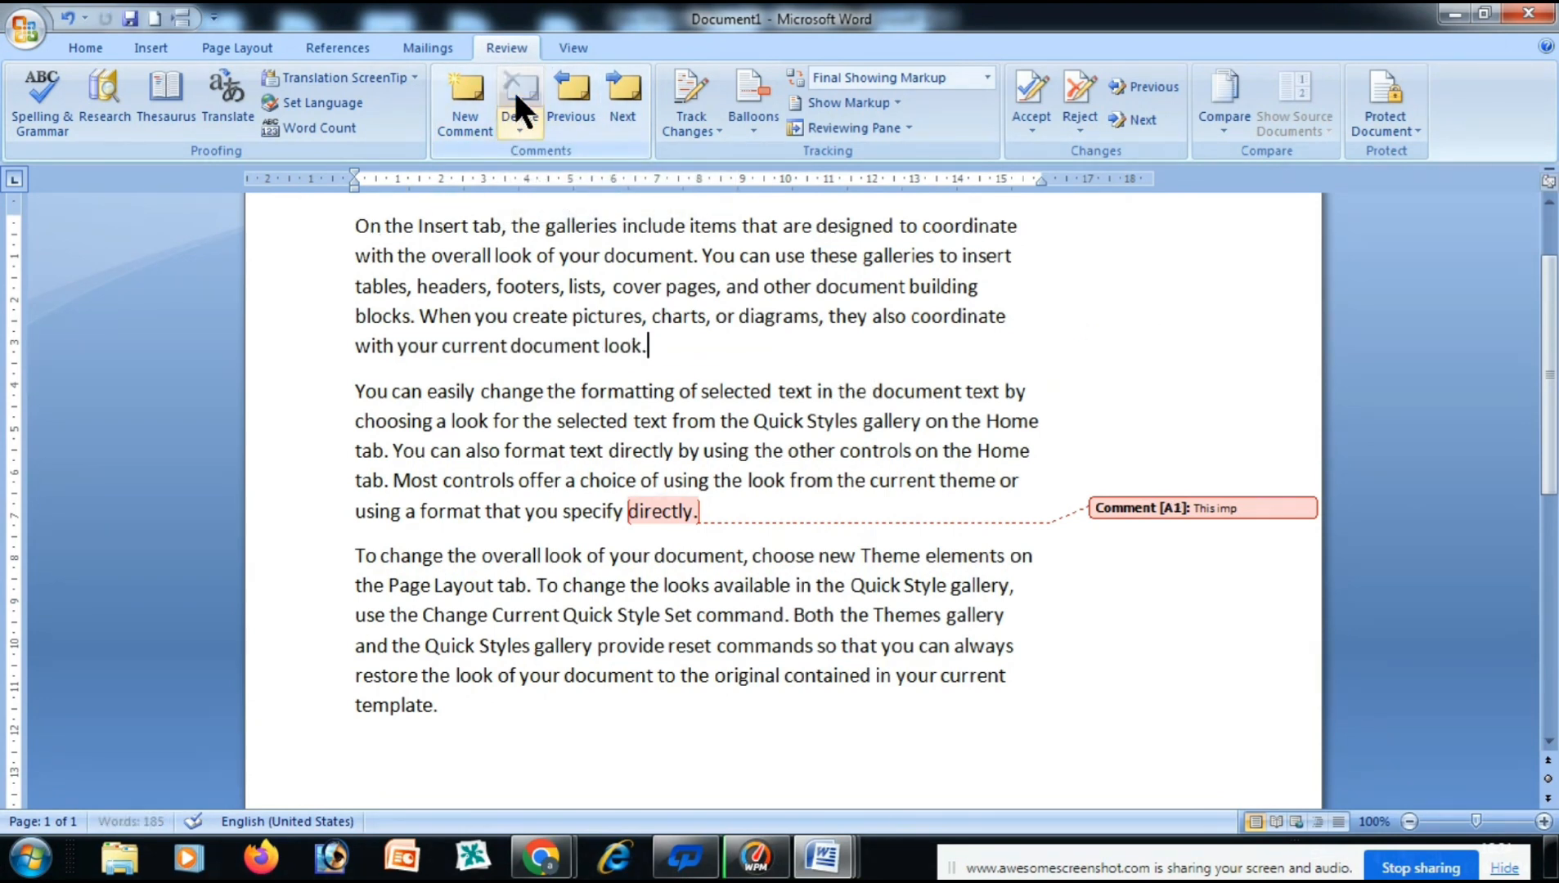
pyautogui.click(1126, 511)
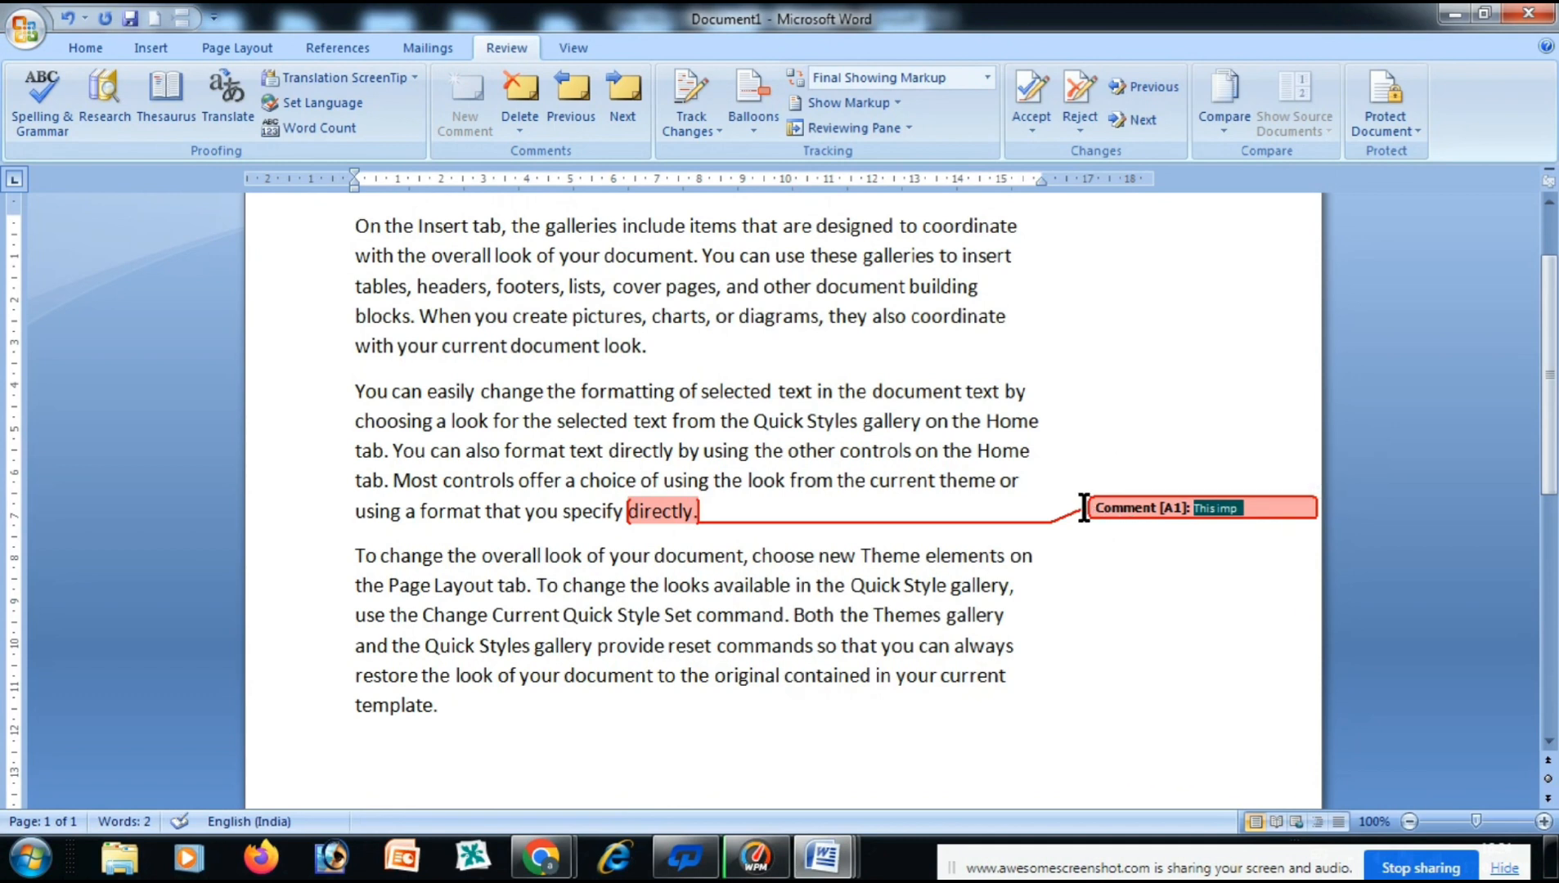
pyautogui.click(518, 96)
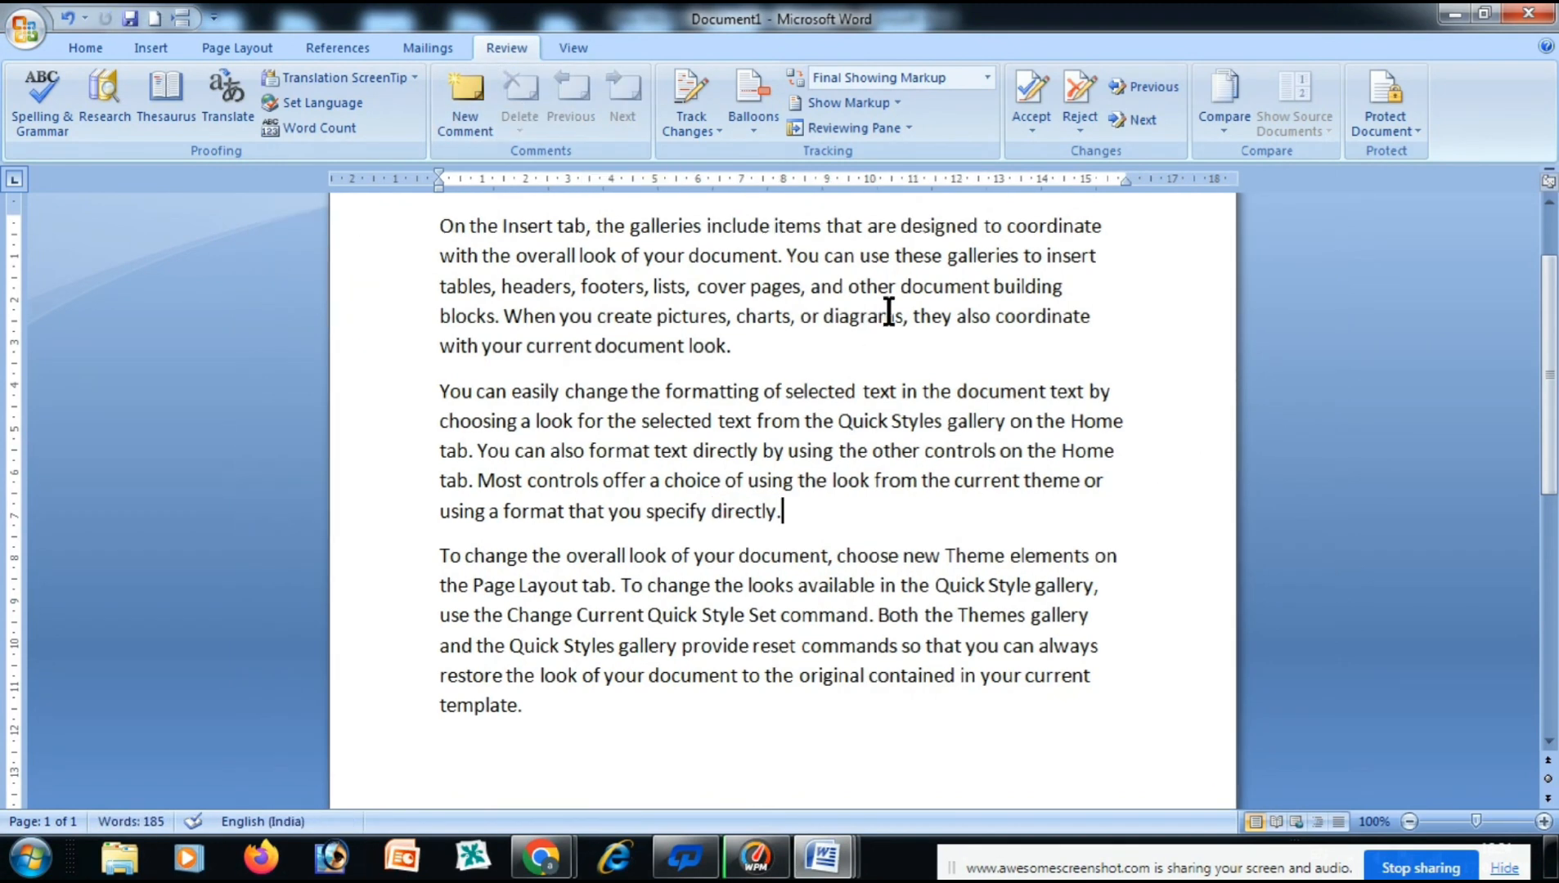
# Turn on Track Changes and select the line 'with your current document look.'.
pyautogui.click(690, 131)
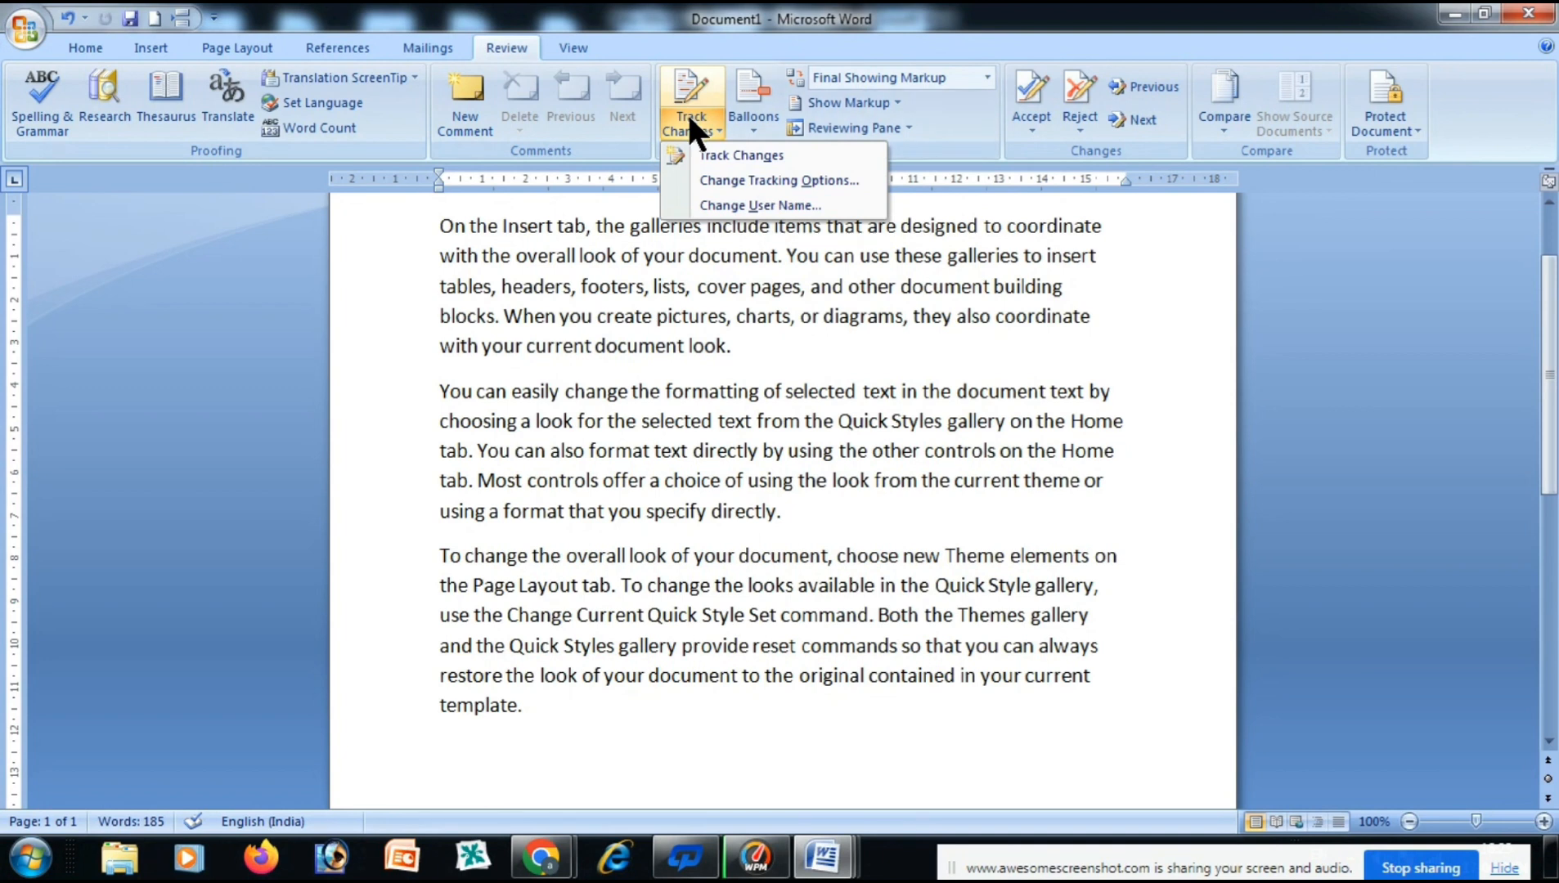
pyautogui.click(723, 154)
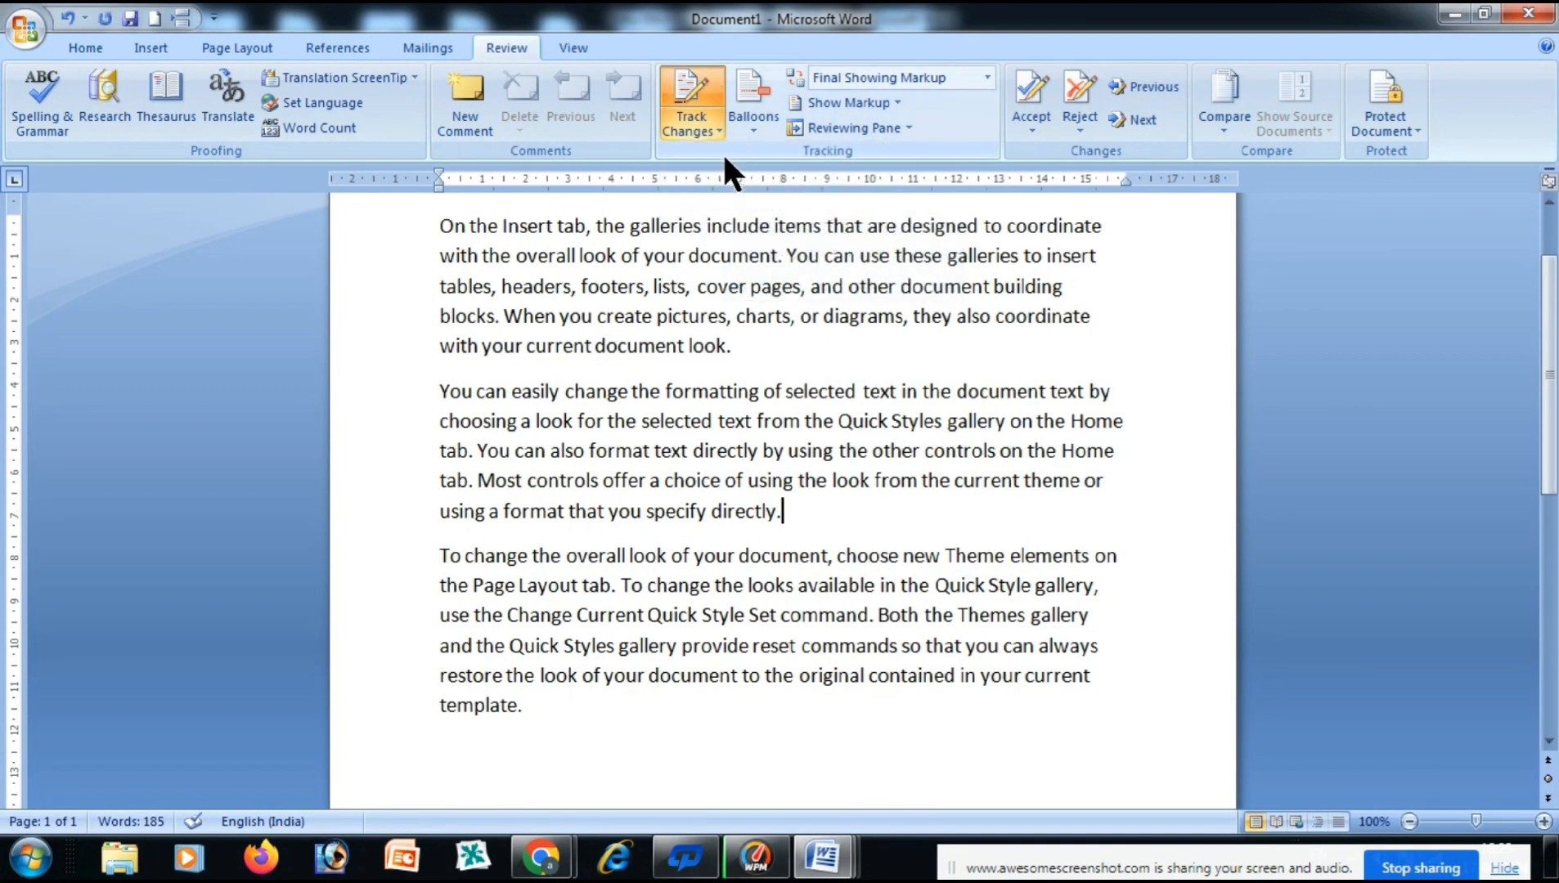
pyautogui.moveTo(741, 342); pyautogui.dragTo(454, 337)
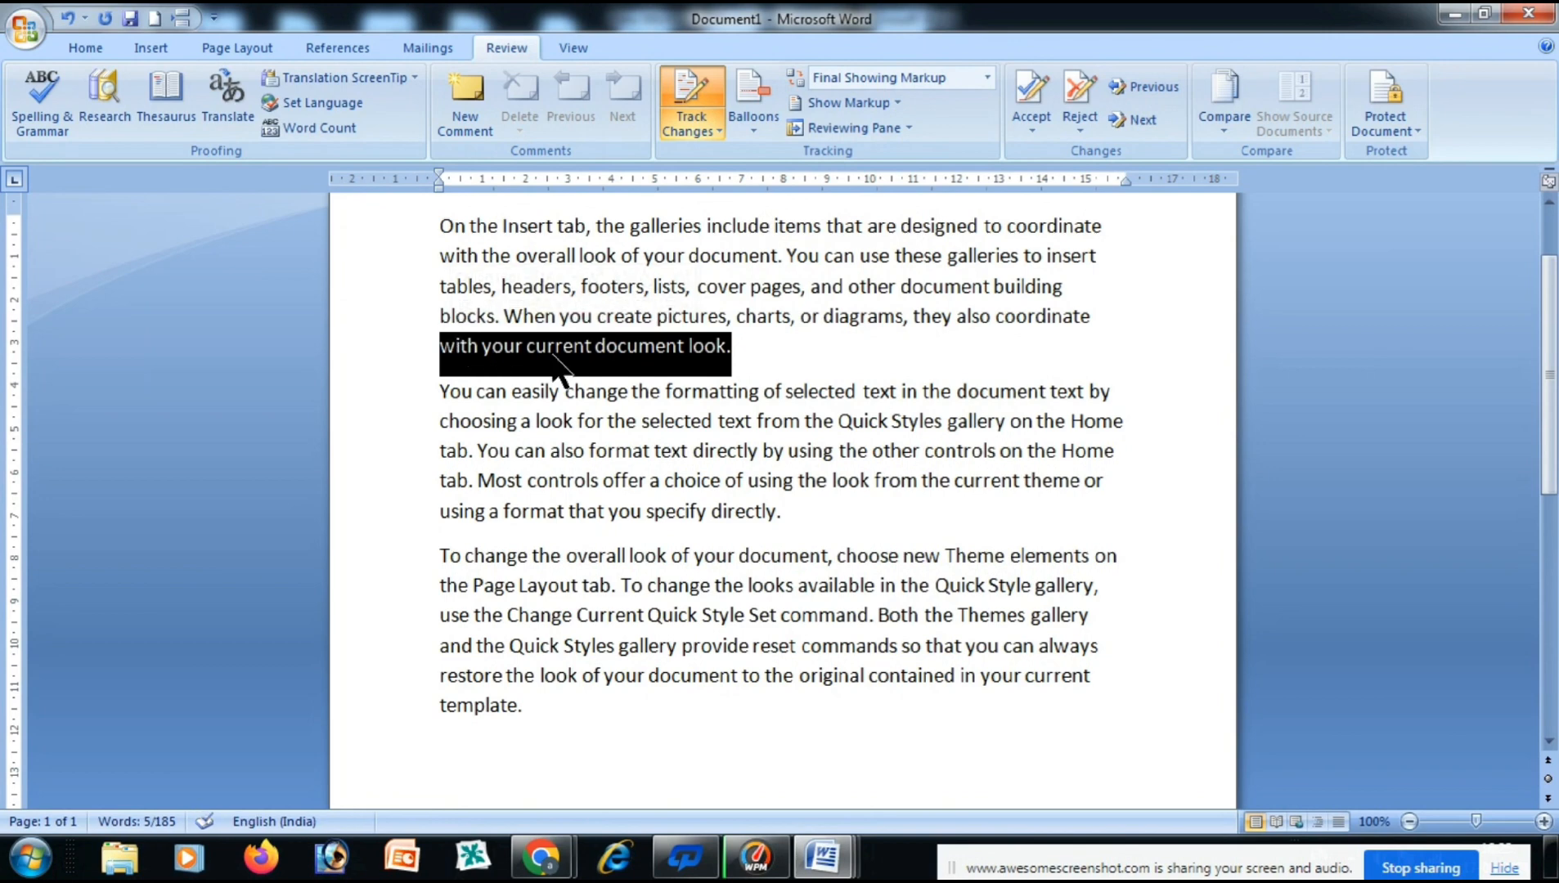
# Make the selected line bold, italic, 16 pt and red.
pyautogui.click(72, 43)
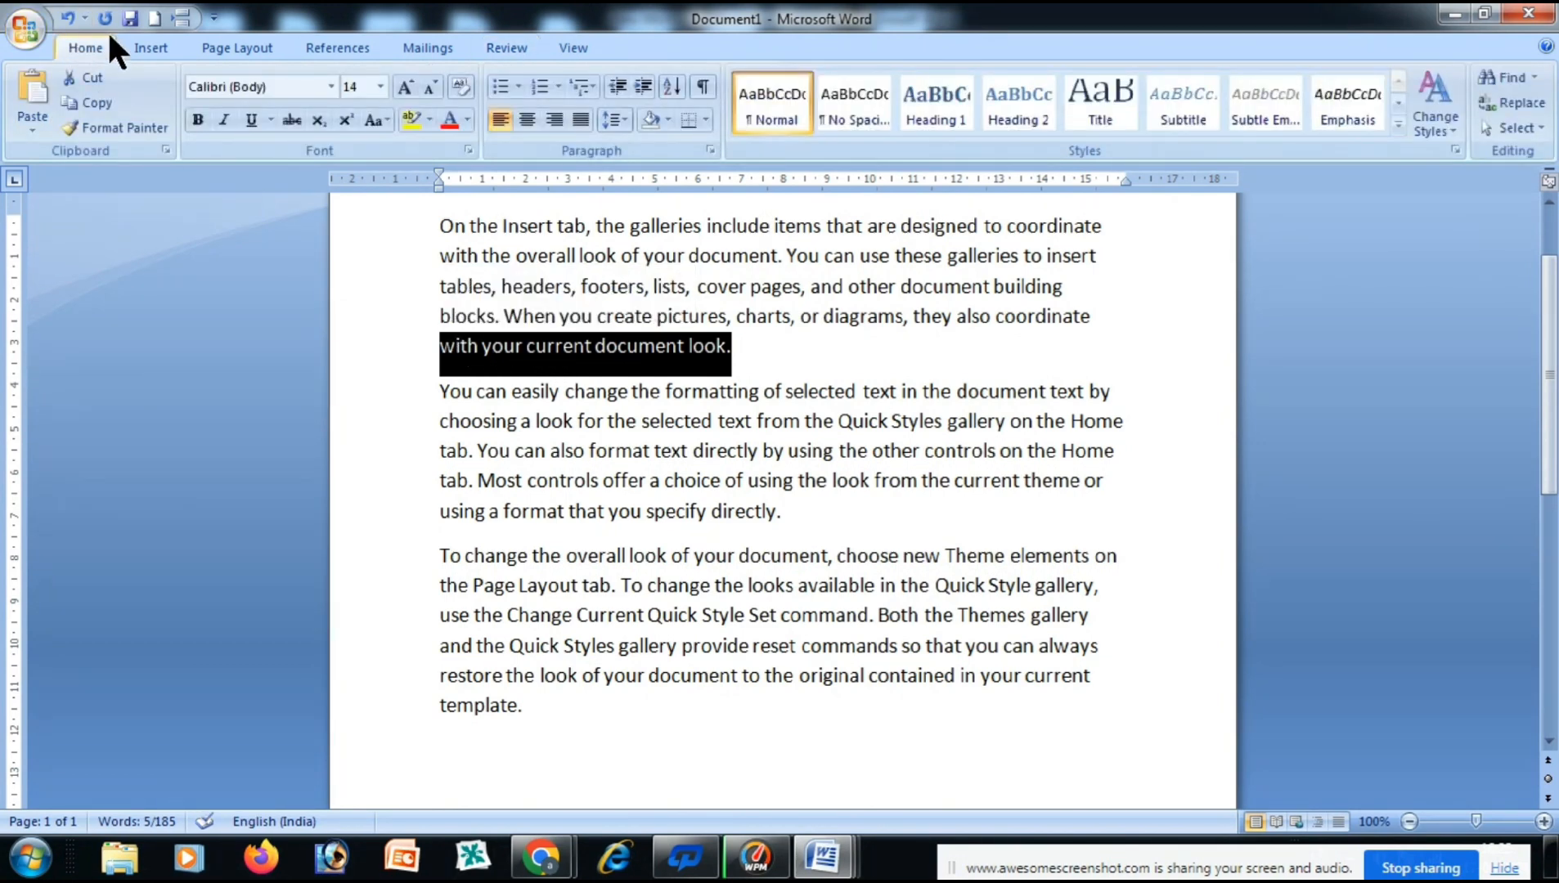
pyautogui.click(198, 120)
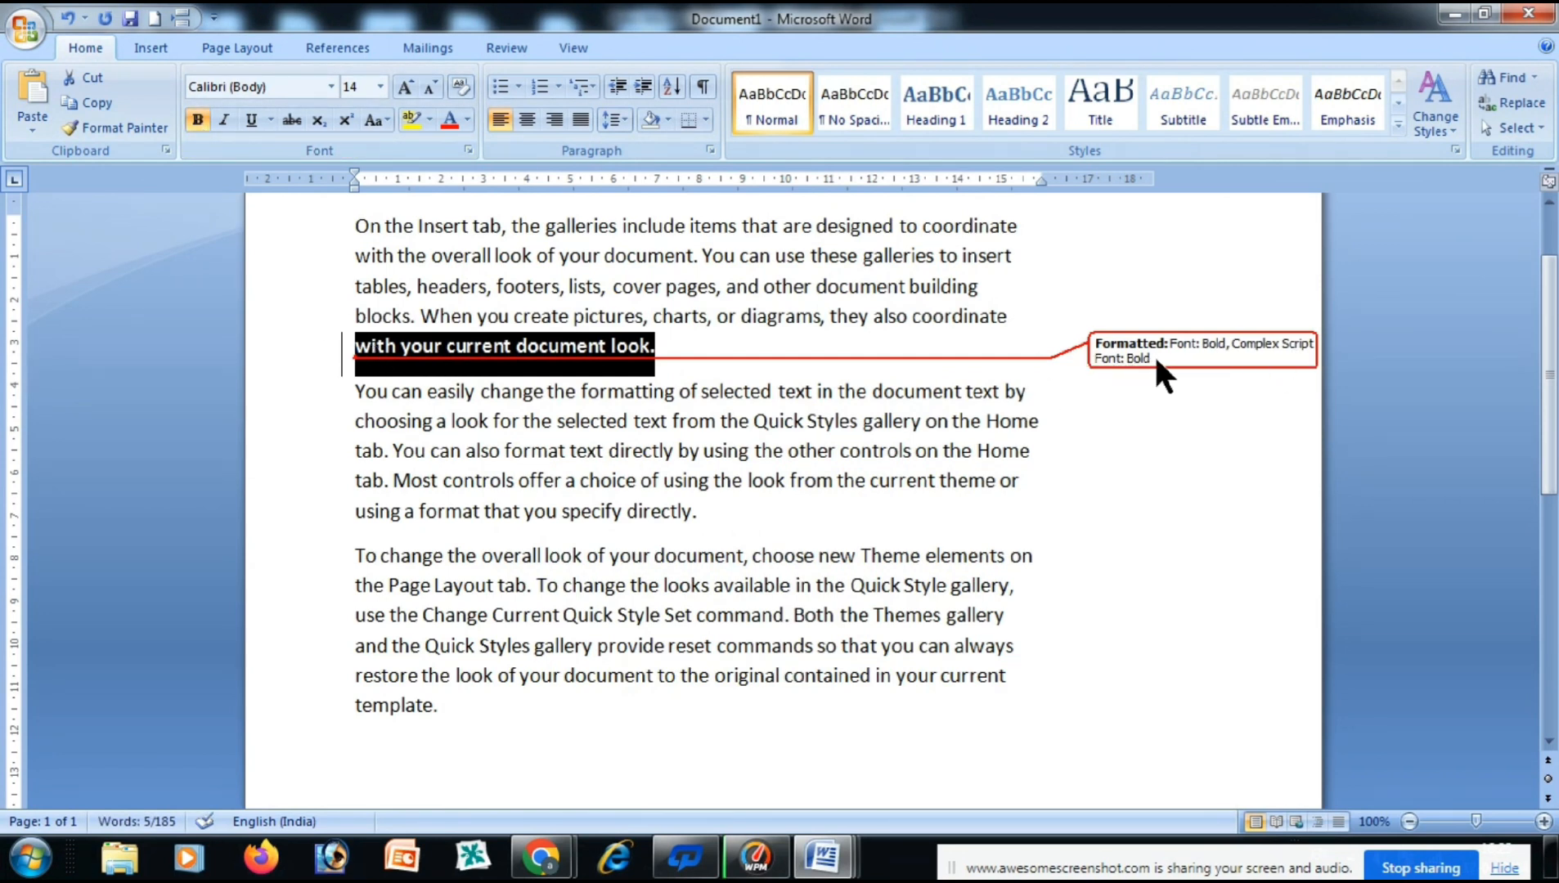
pyautogui.click(226, 114)
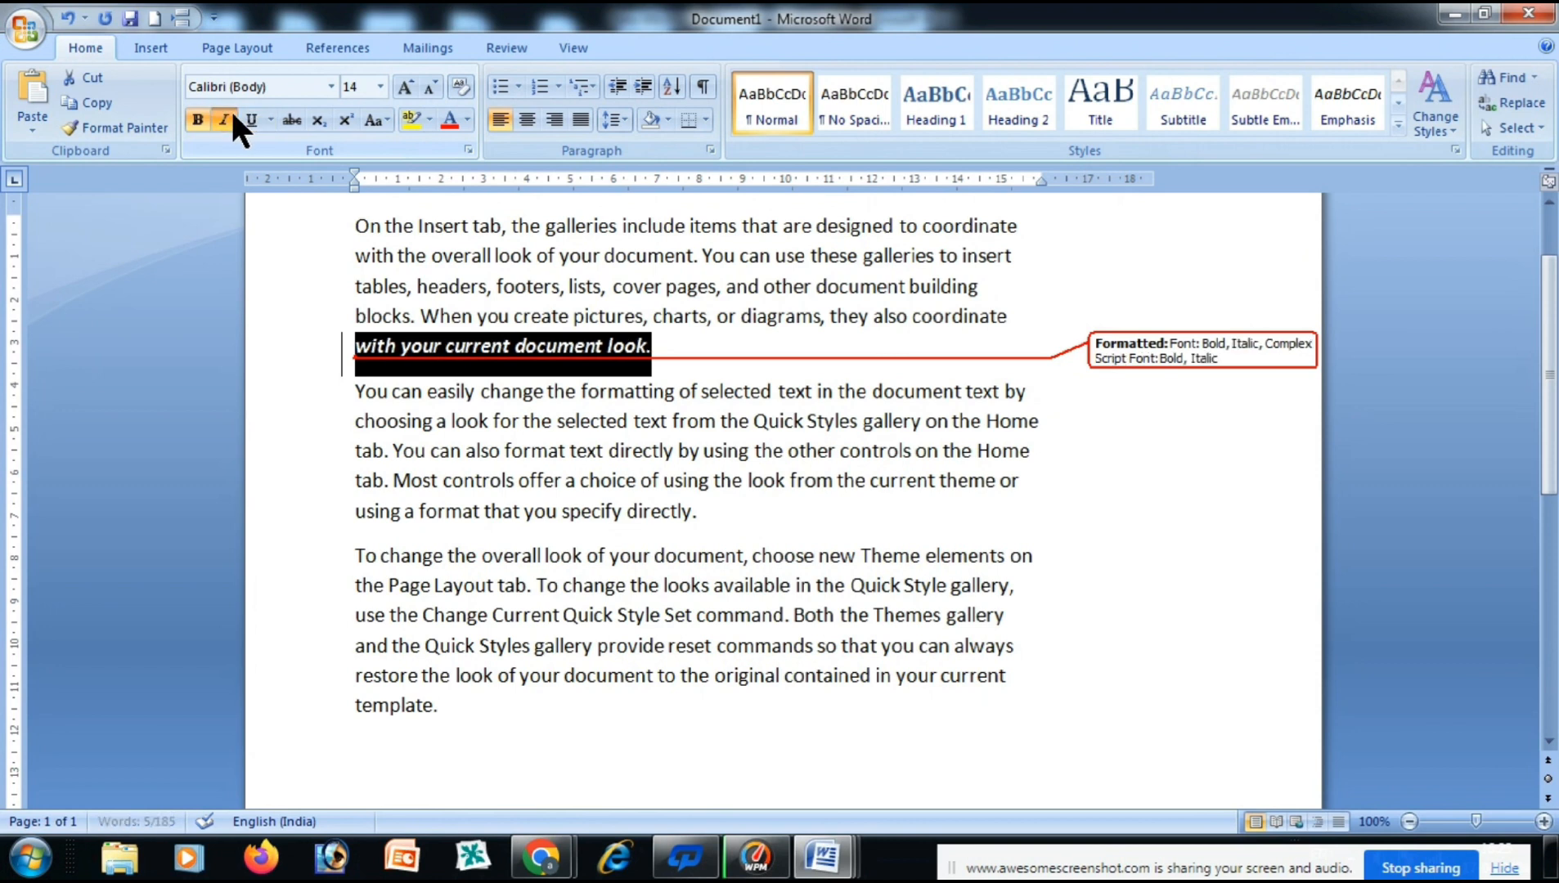
pyautogui.click(399, 85)
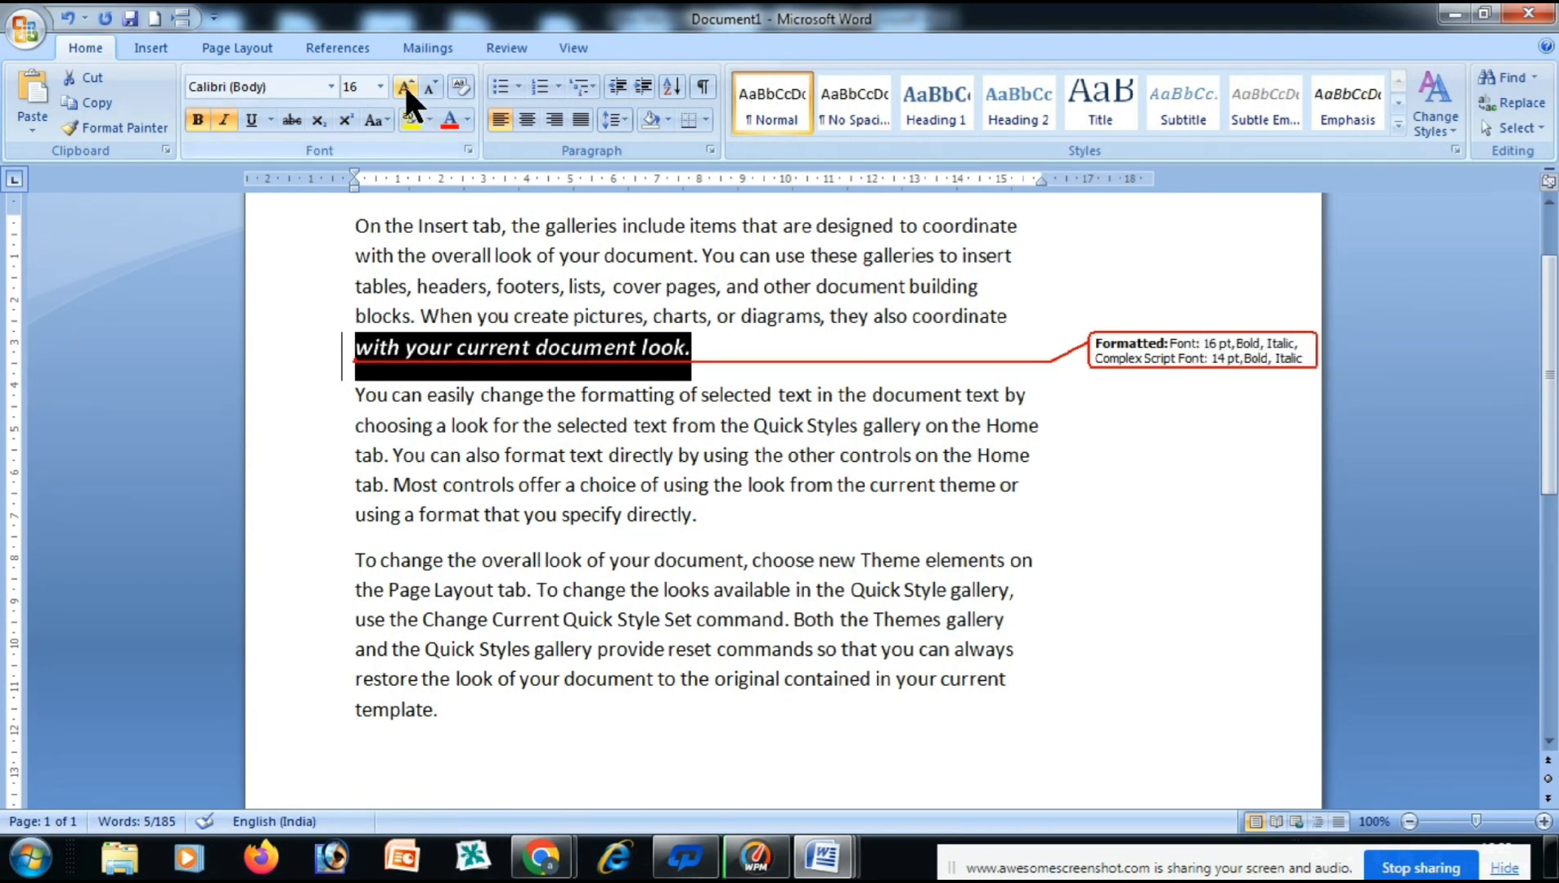
pyautogui.click(468, 121)
pyautogui.click(469, 311)
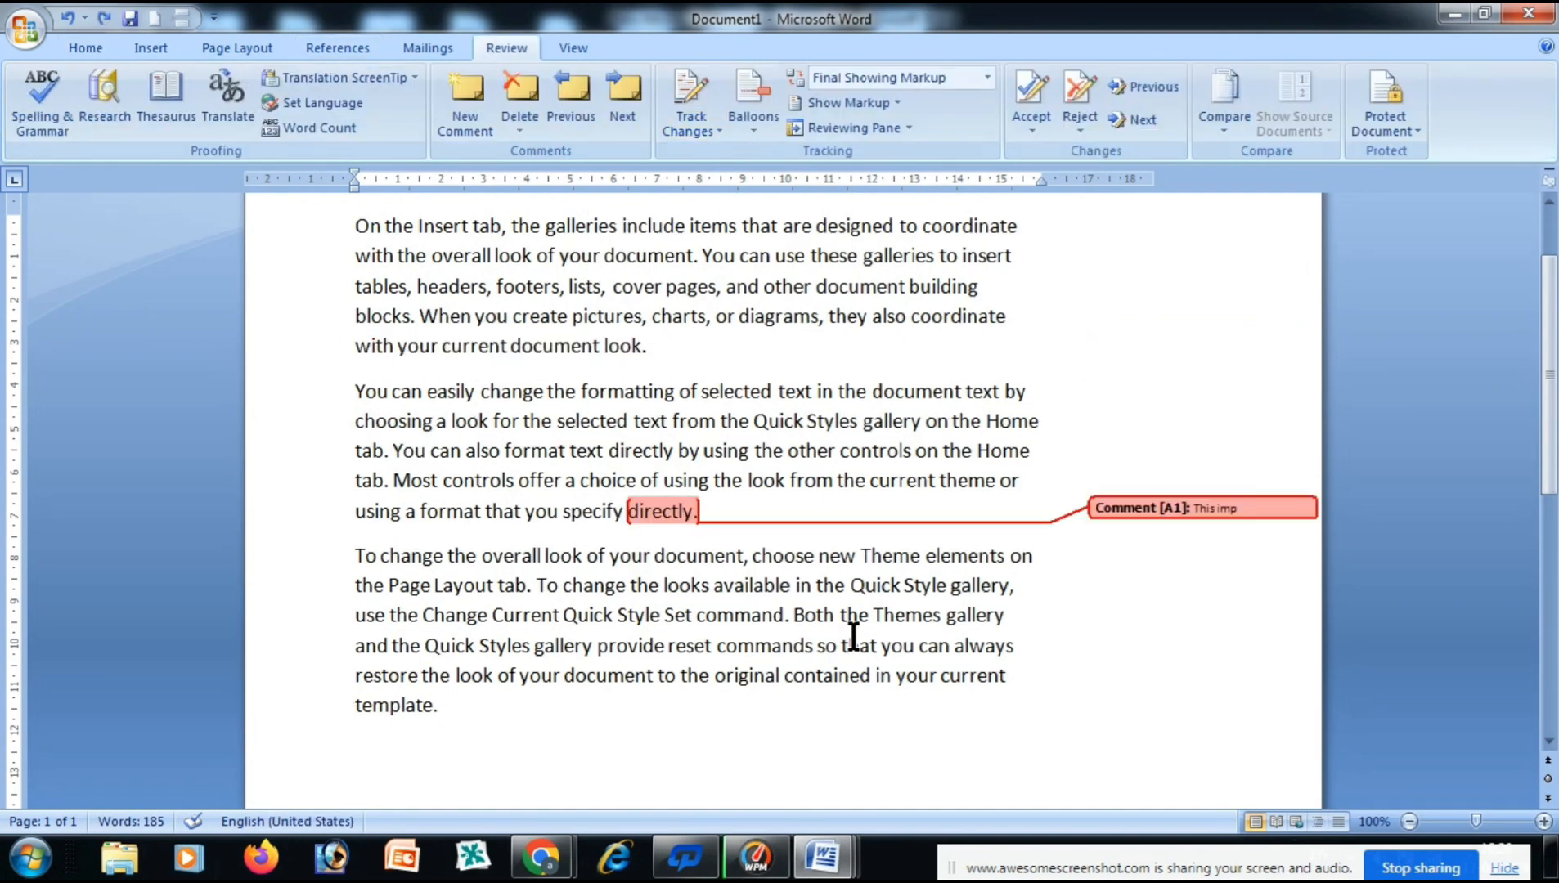
# Undo the comment on 'directly.' and place the cursor after 'directly.'.
pyautogui.hotkey('ctrl', 'z')
pyautogui.hotkey('ctrl', 'z')
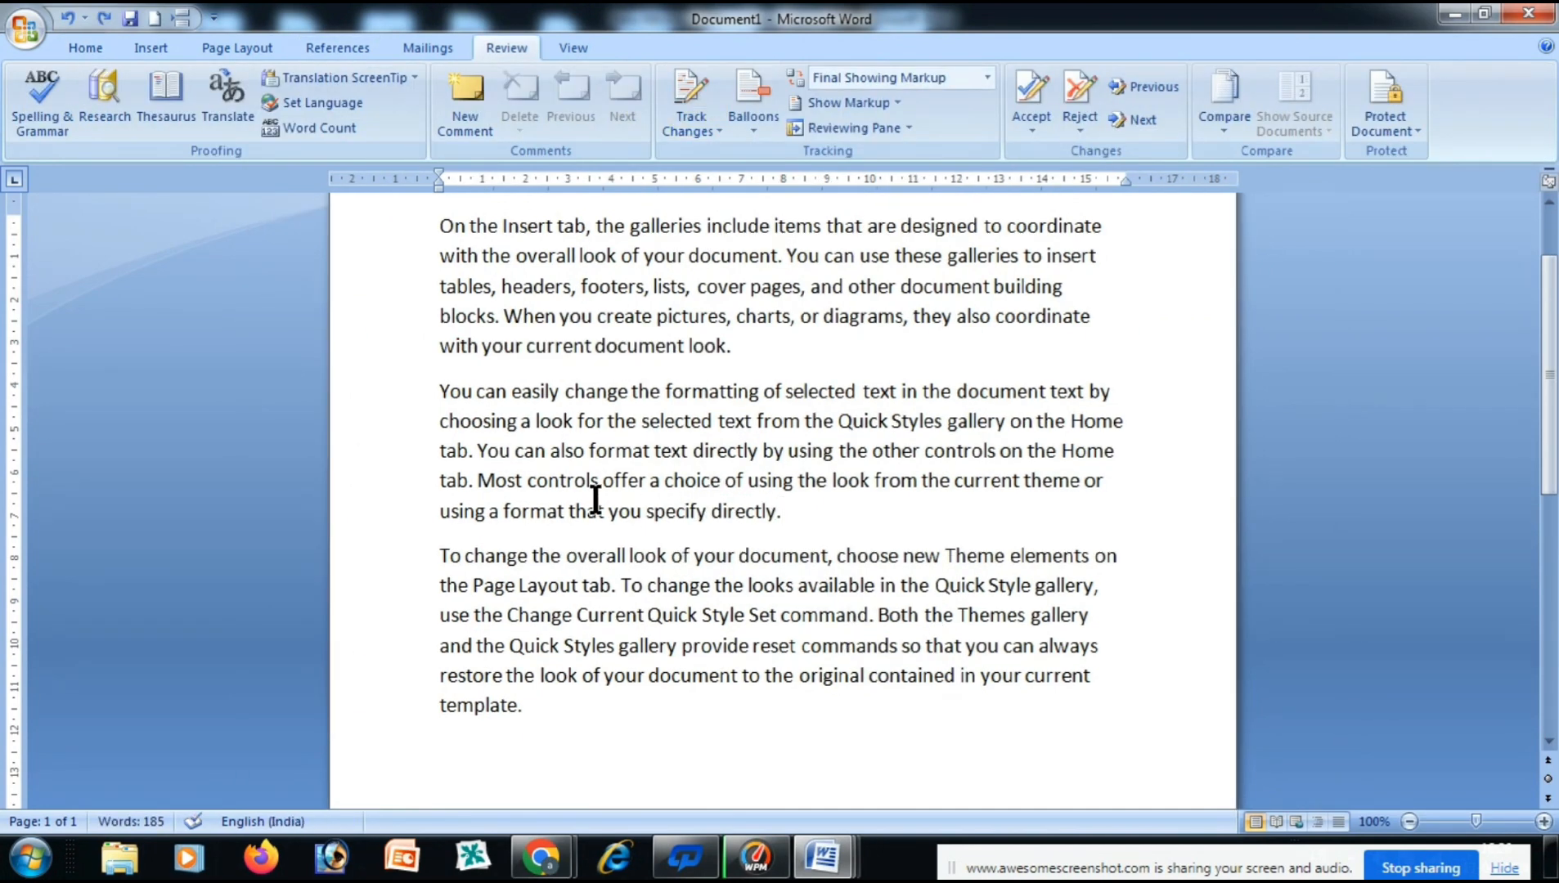
pyautogui.scroll(2, 596, 501)
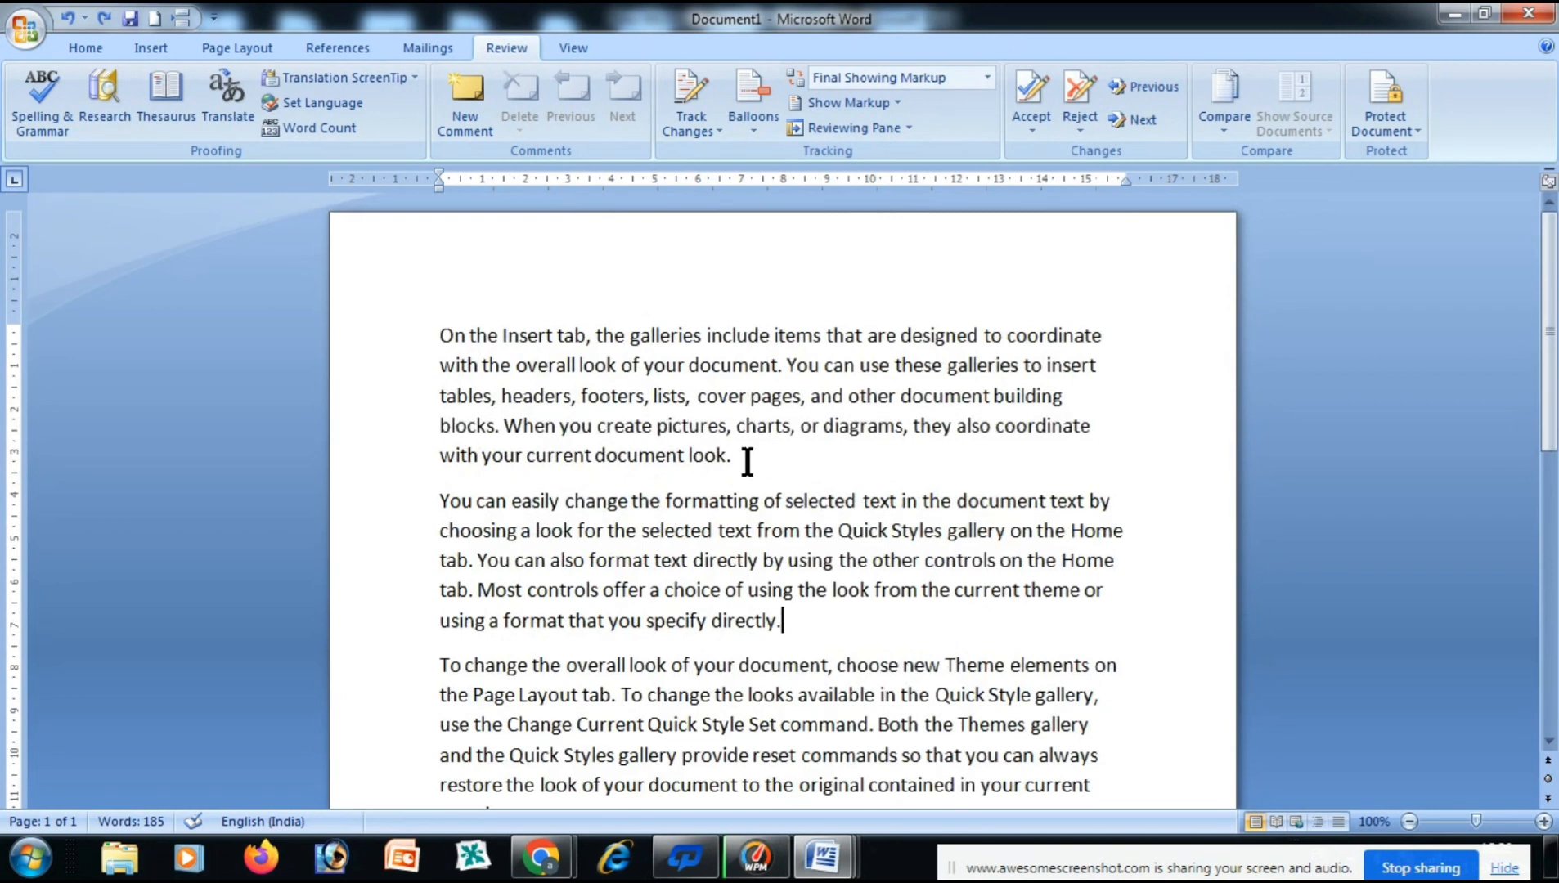
pyautogui.moveTo(734, 456); pyautogui.dragTo(422, 432)
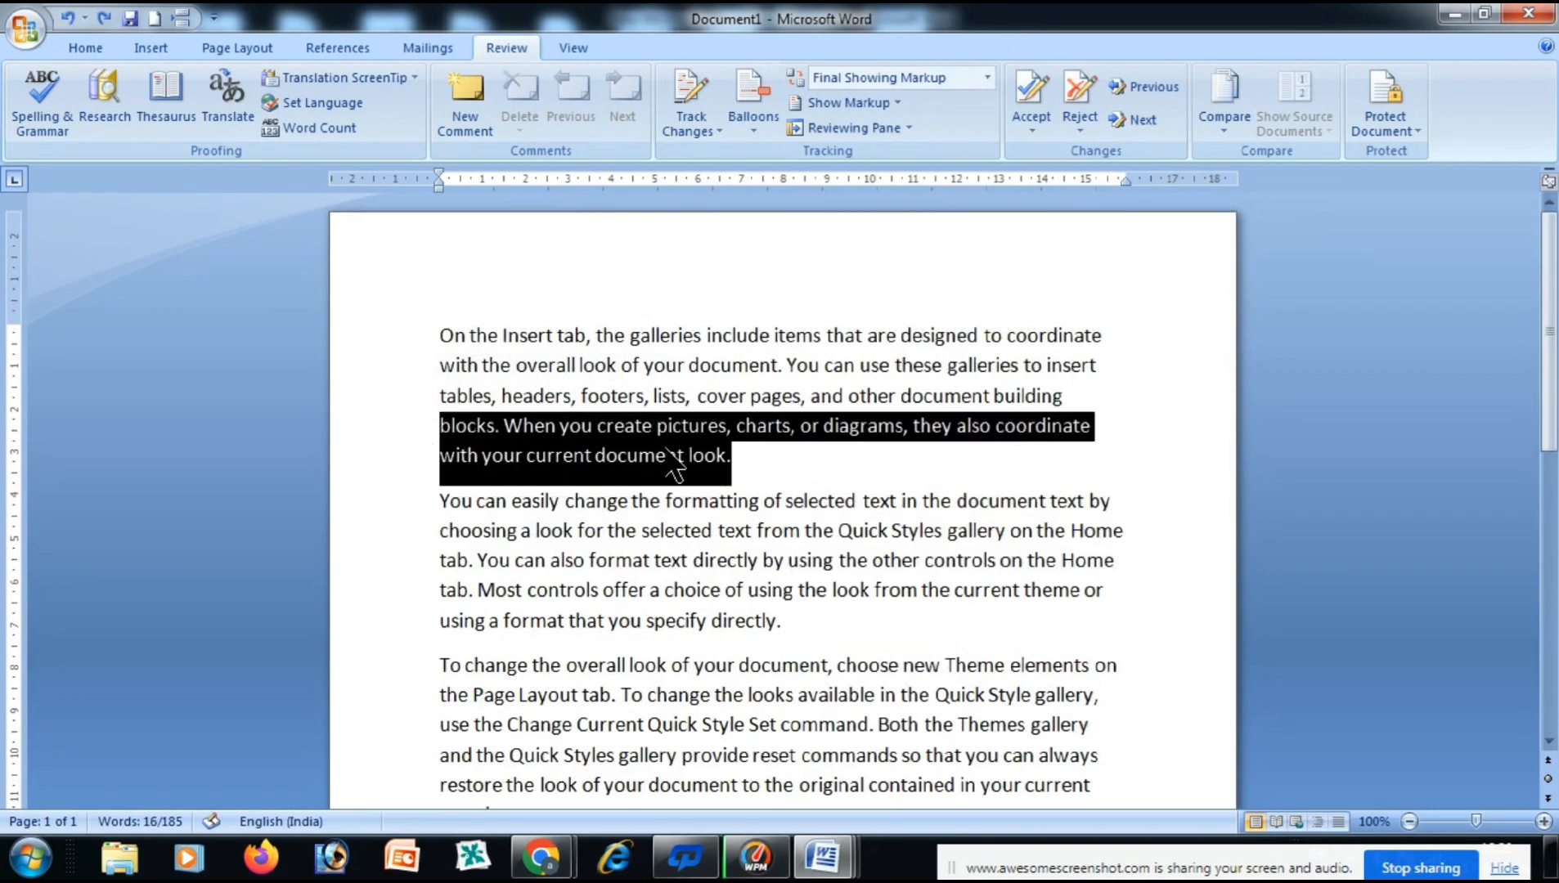
pyautogui.click(770, 460)
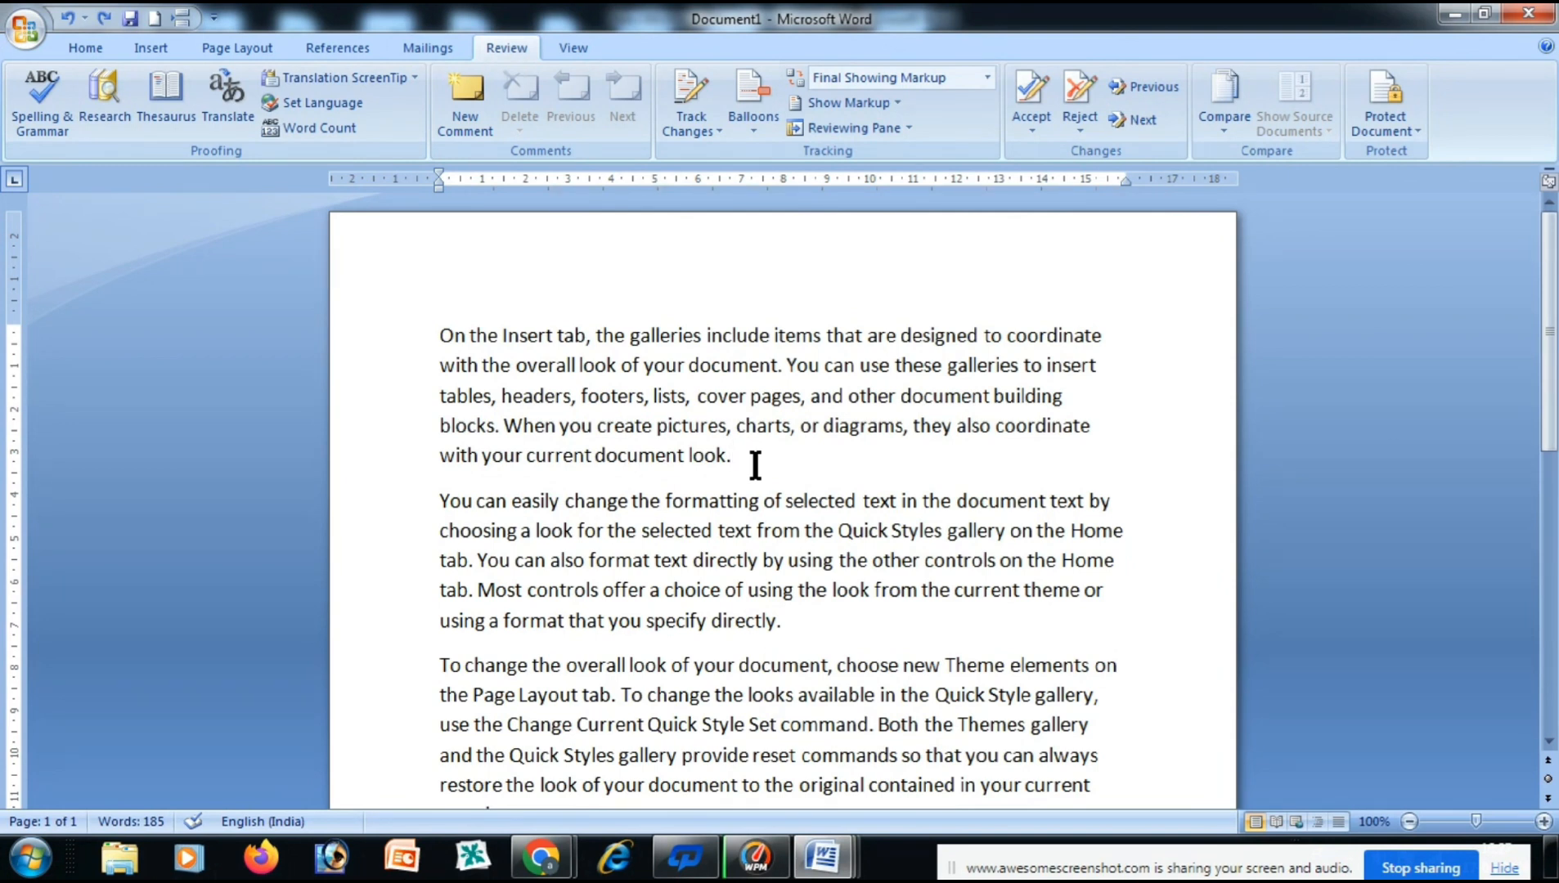
pyautogui.click(806, 637)
# With tracking on, delete paragraph one's ending back to 'blocks' and add a paragraph after 'directly.'.
pyautogui.click(691, 110)
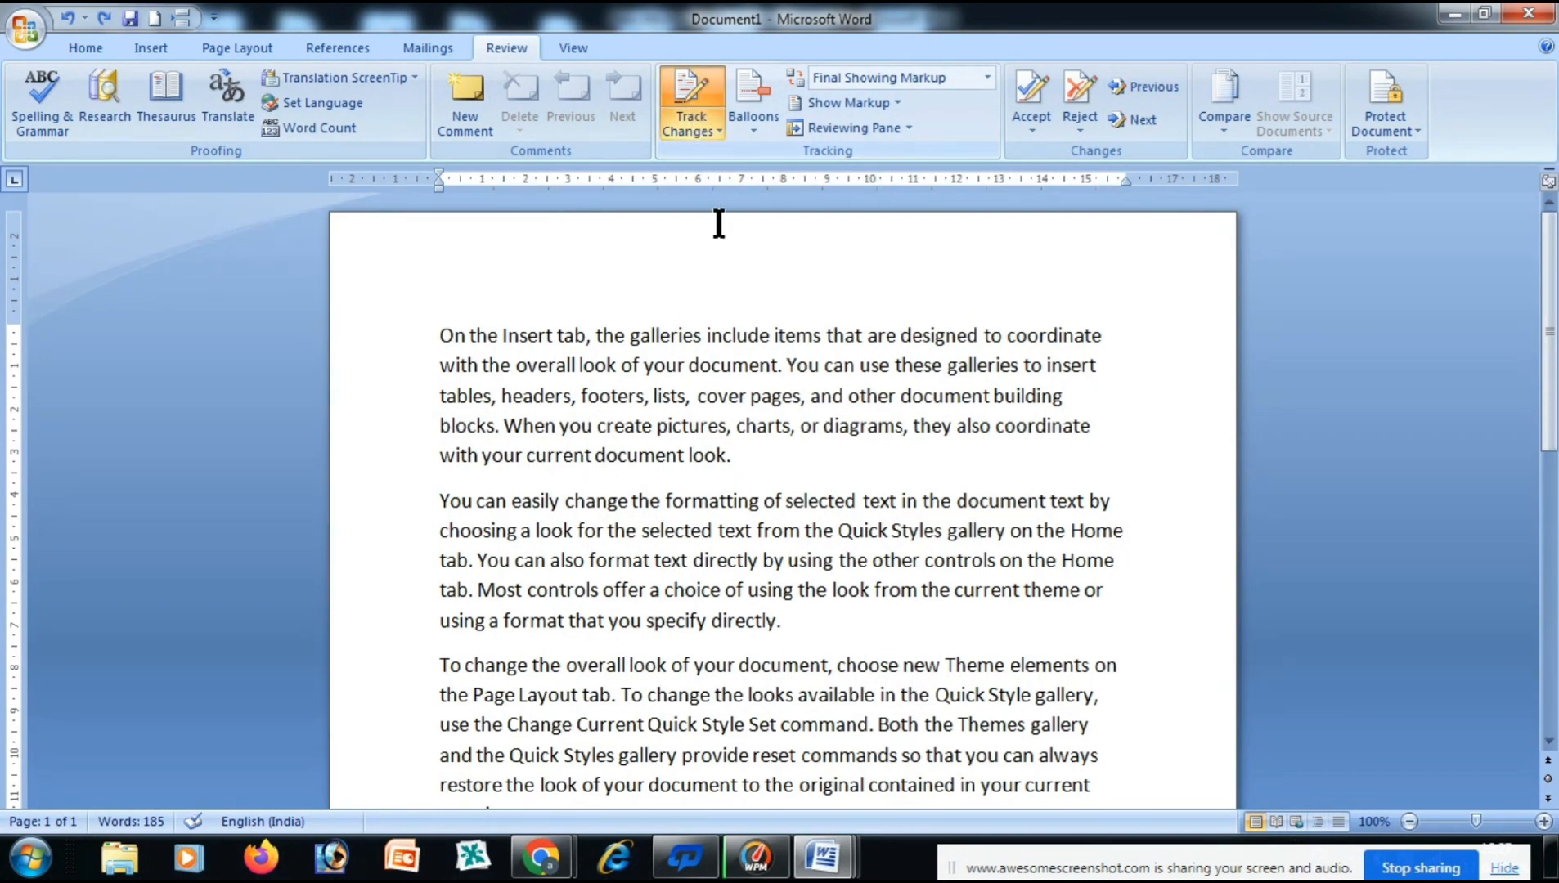
pyautogui.click(747, 456)
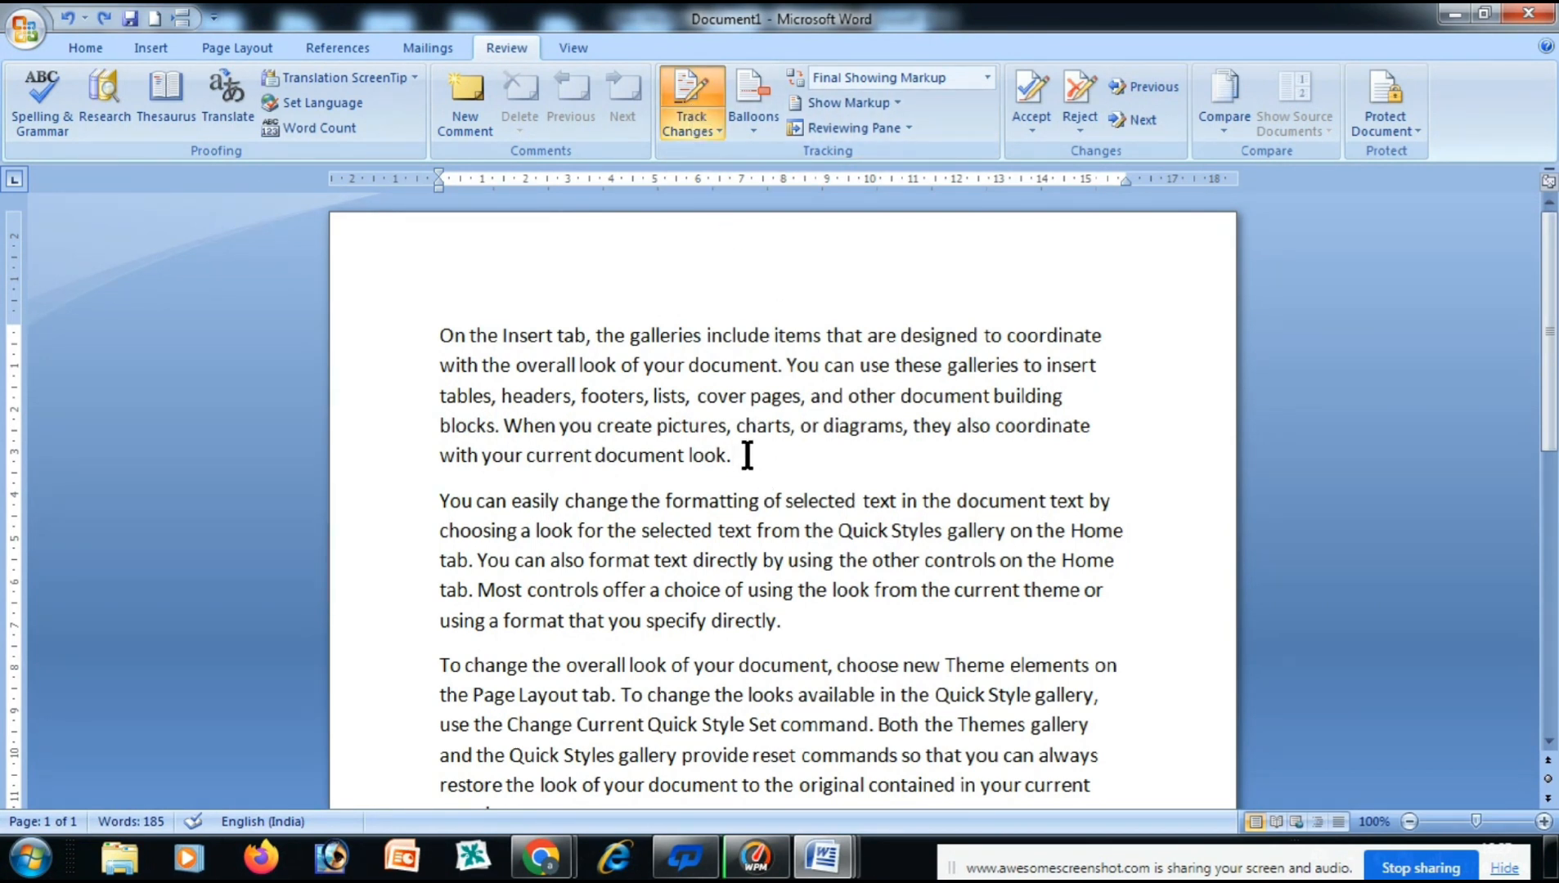
pyautogui.press('BackSpace')
pyautogui.press('BackSpace')
pyautogui.press('BackSpace')
pyautogui.press('BackSpace')
pyautogui.press('BackSpace')
pyautogui.press('BackSpace')
pyautogui.press('BackSpace')
pyautogui.press('BackSpace')
pyautogui.press('BackSpace')
pyautogui.press('BackSpace')
pyautogui.press('BackSpace')
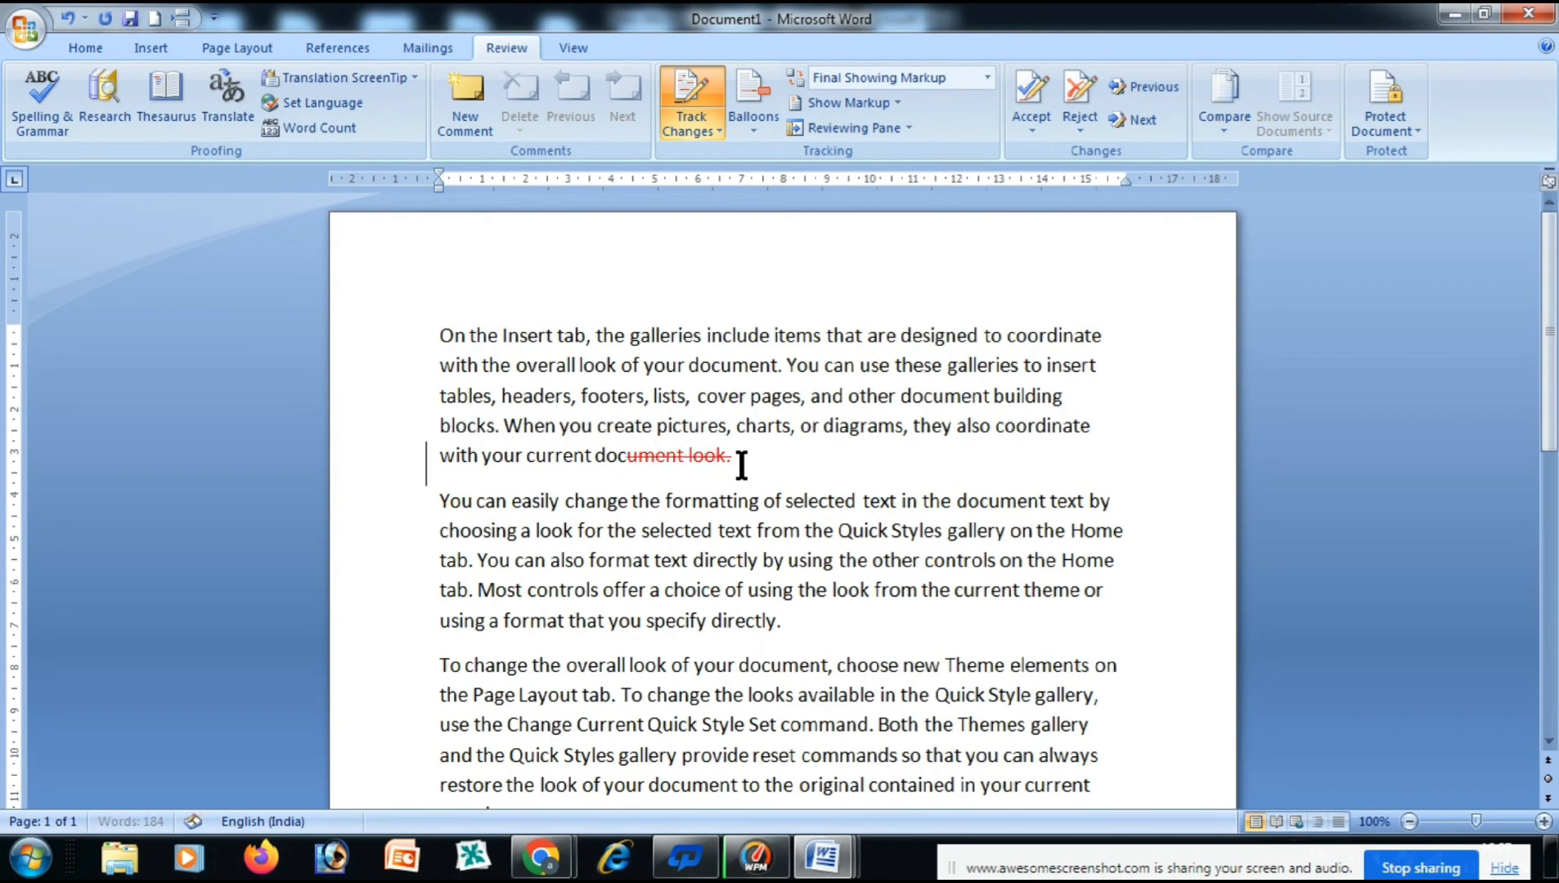
pyautogui.press('BackSpace')
pyautogui.press('BackSpace')
pyautogui.press('BackSpace')
pyautogui.press('BackSpace')
pyautogui.press('BackSpace')
pyautogui.press('BackSpace')
pyautogui.press('BackSpace')
pyautogui.press('BackSpace')
pyautogui.press('BackSpace')
pyautogui.press('BackSpace')
pyautogui.press('BackSpace')
pyautogui.press('BackSpace')
pyautogui.press('BackSpace')
pyautogui.press('BackSpace')
pyautogui.press('BackSpace')
pyautogui.press('BackSpace')
pyautogui.press('BackSpace')
pyautogui.press('BackSpace')
pyautogui.press('BackSpace')
pyautogui.press('BackSpace')
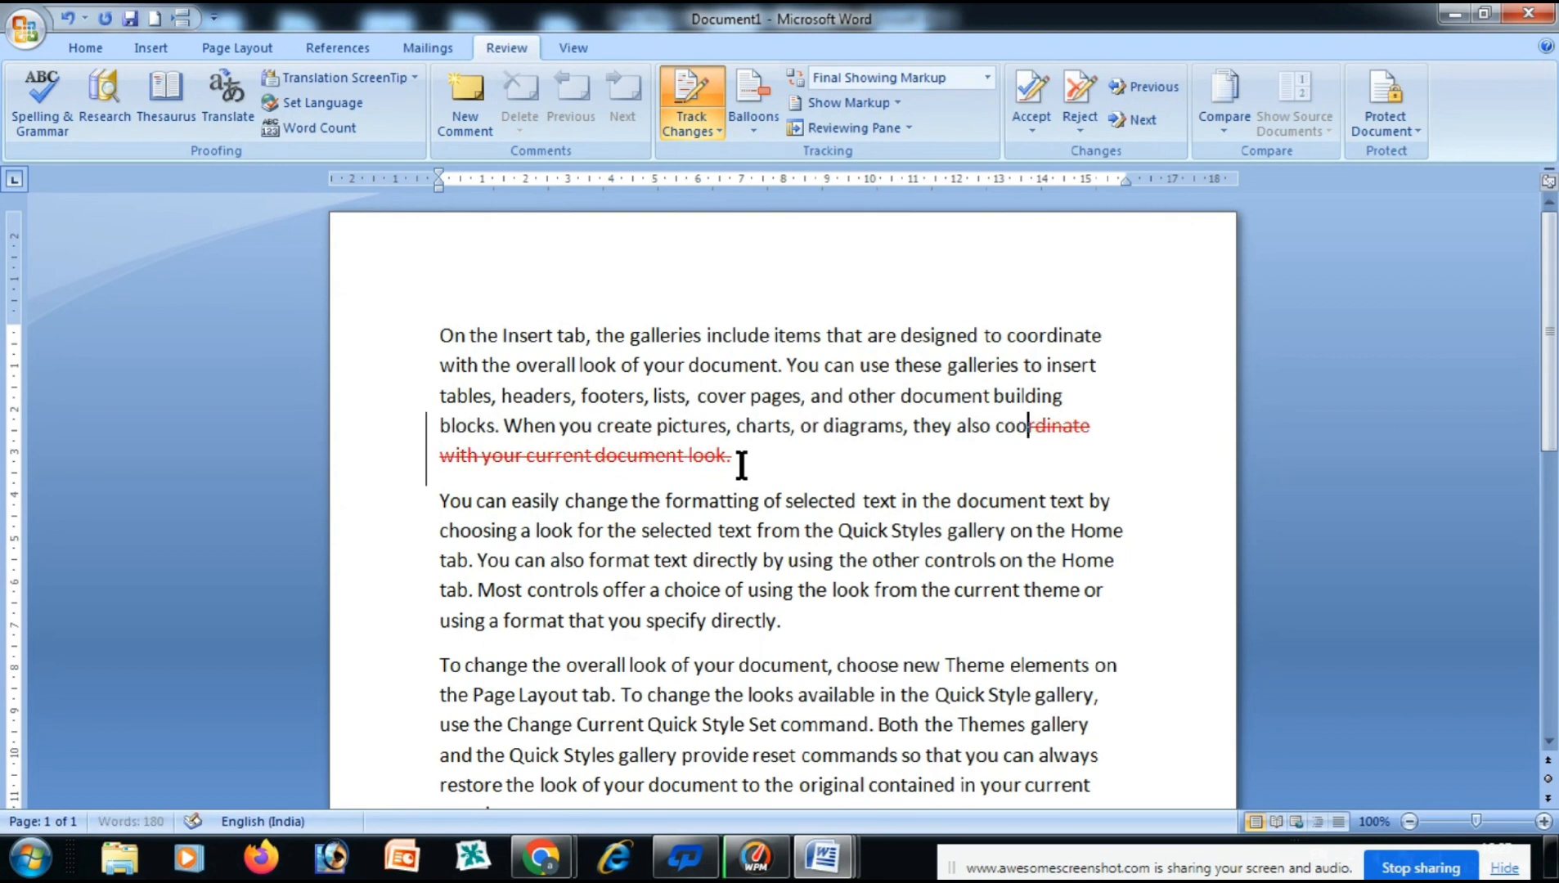
pyautogui.press('BackSpace')
pyautogui.press('BackSpace')
pyautogui.press('BackSpace')
pyautogui.press('BackSpace')
pyautogui.press('BackSpace')
pyautogui.press('BackSpace')
pyautogui.press('BackSpace')
pyautogui.press('BackSpace')
pyautogui.press('BackSpace')
pyautogui.press('BackSpace')
pyautogui.press('BackSpace')
pyautogui.press('BackSpace')
pyautogui.press('BackSpace')
pyautogui.press('BackSpace')
pyautogui.press('BackSpace')
pyautogui.press('BackSpace')
pyautogui.press('BackSpace')
pyautogui.press('BackSpace')
pyautogui.press('BackSpace')
pyautogui.press('BackSpace')
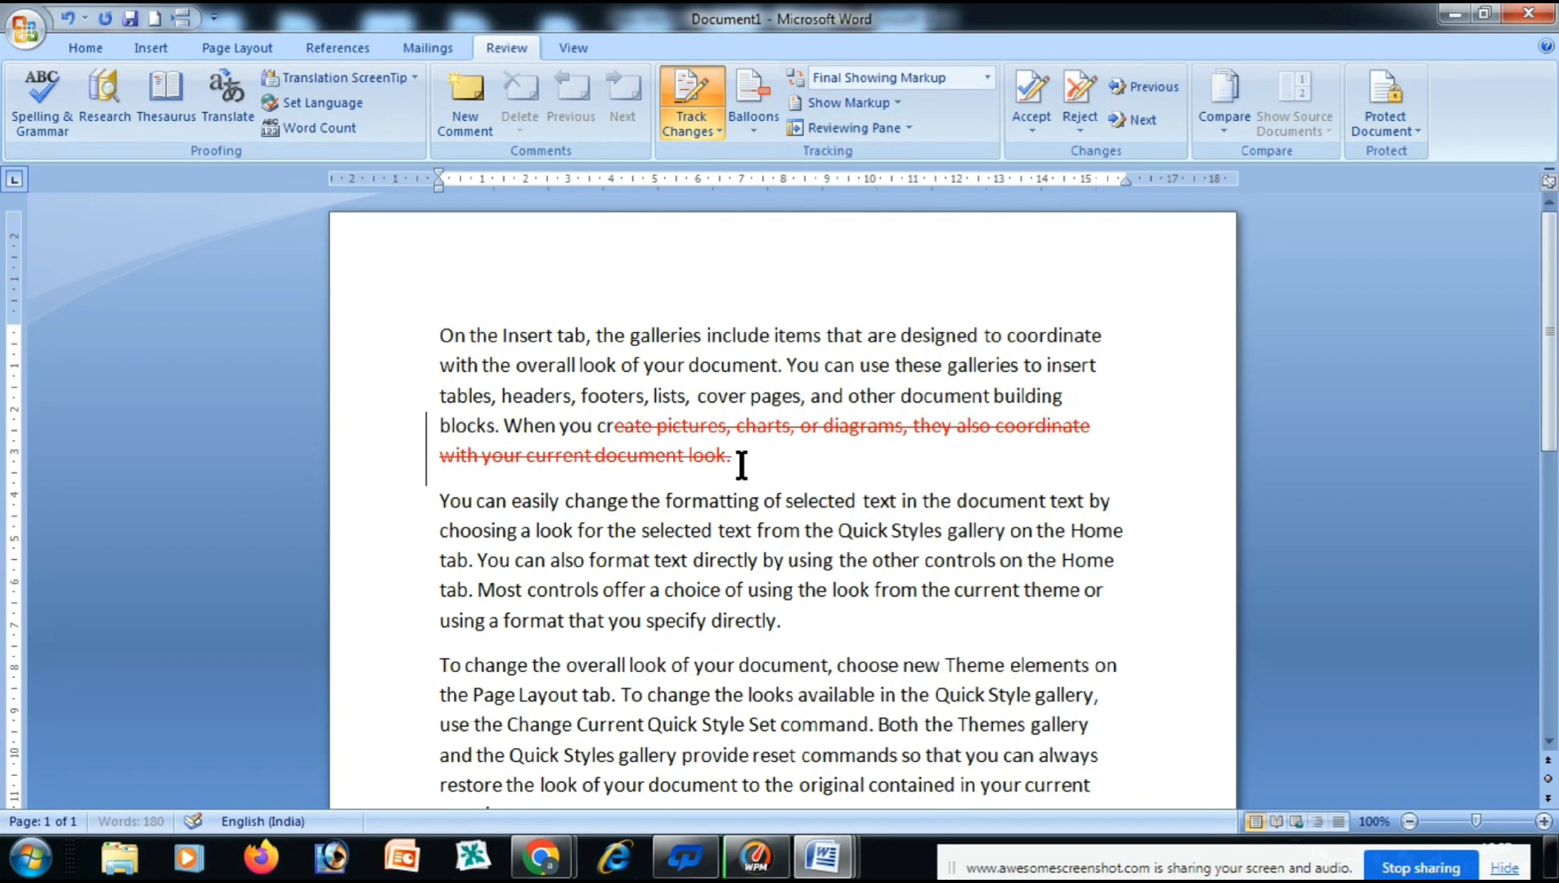
pyautogui.press('BackSpace')
pyautogui.press('BackSpace')
pyautogui.press('BackSpace')
pyautogui.press('BackSpace')
pyautogui.press('BackSpace')
pyautogui.press('BackSpace')
pyautogui.press('BackSpace')
pyautogui.press('BackSpace')
pyautogui.press('BackSpace')
pyautogui.press('BackSpace')
pyautogui.press('BackSpace')
pyautogui.press('BackSpace')
pyautogui.press('BackSpace')
pyautogui.press('BackSpace')
pyautogui.press('BackSpace')
pyautogui.press('BackSpace')
pyautogui.press('BackSpace')
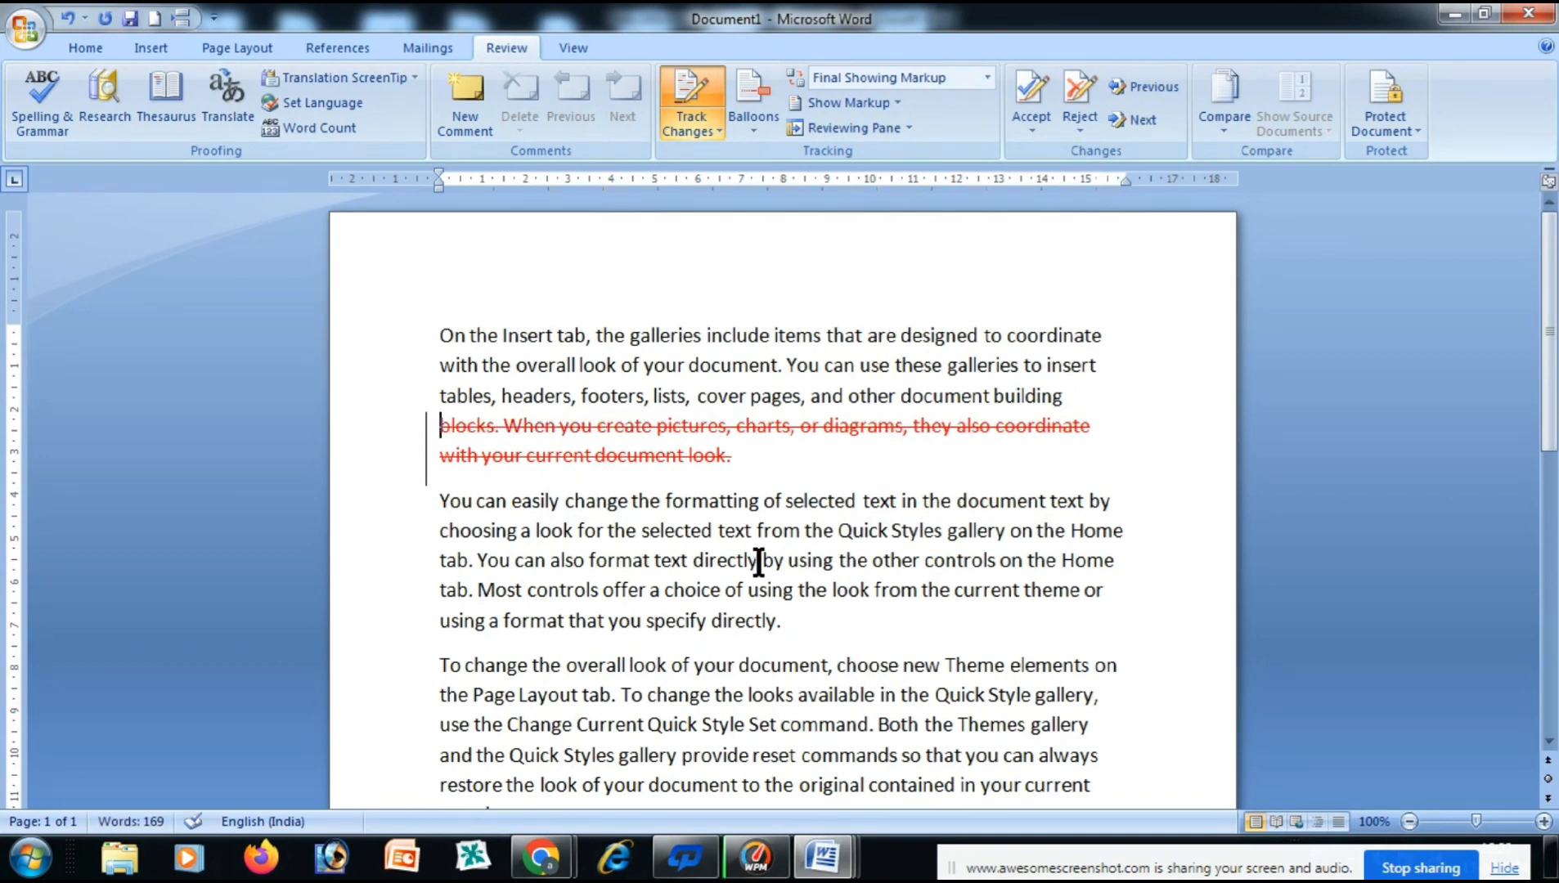
pyautogui.click(785, 628)
pyautogui.press('Return')
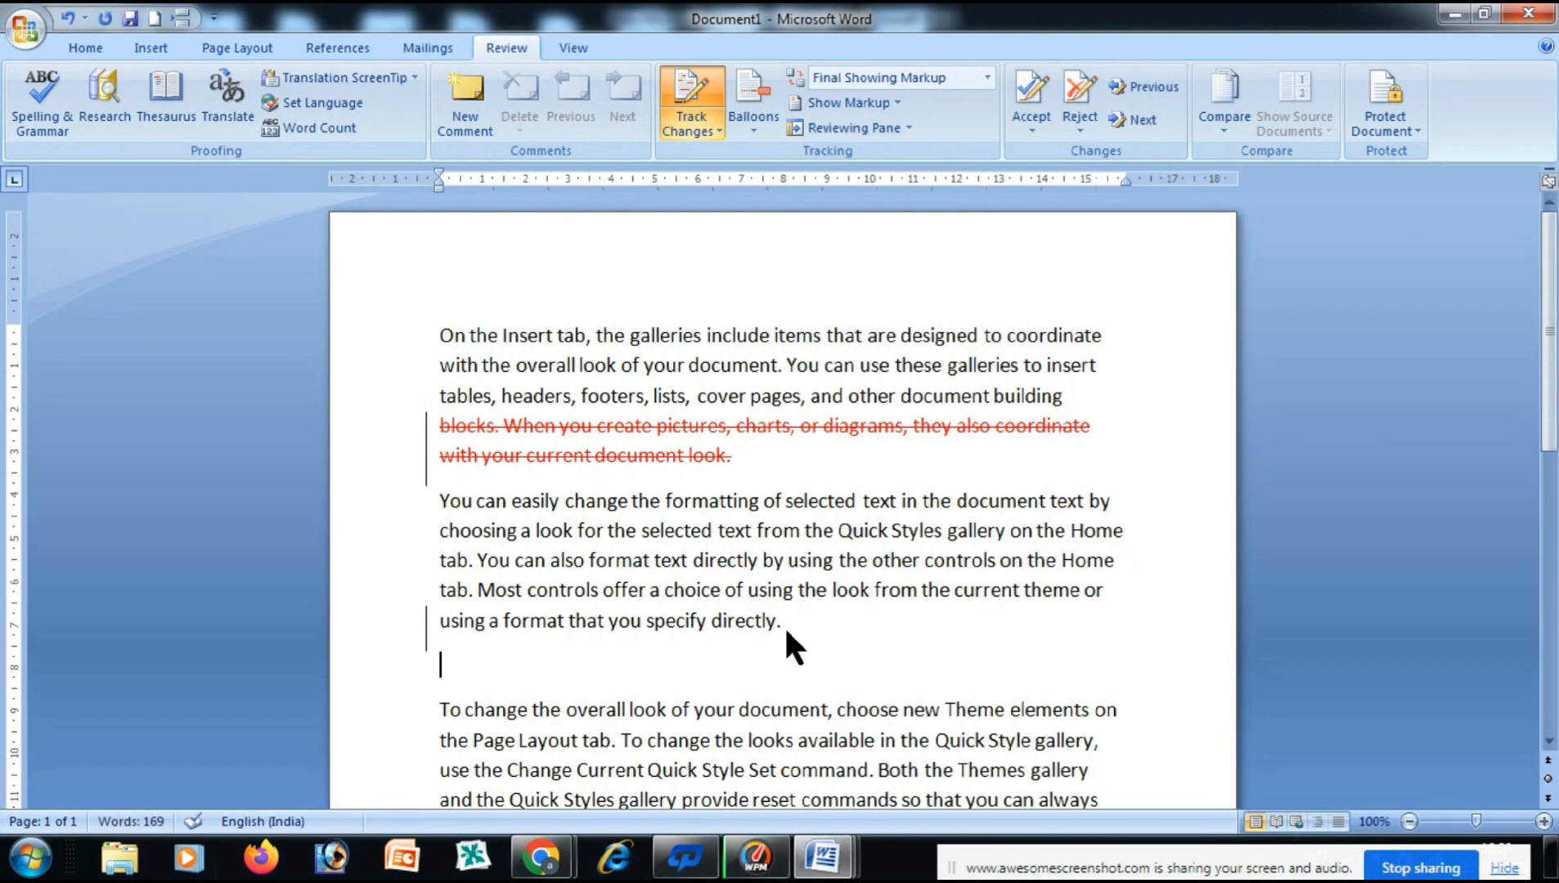
# Insert 'computer is an electronic device' as tracked text, then click into the deleted passage.
pyautogui.write('com')
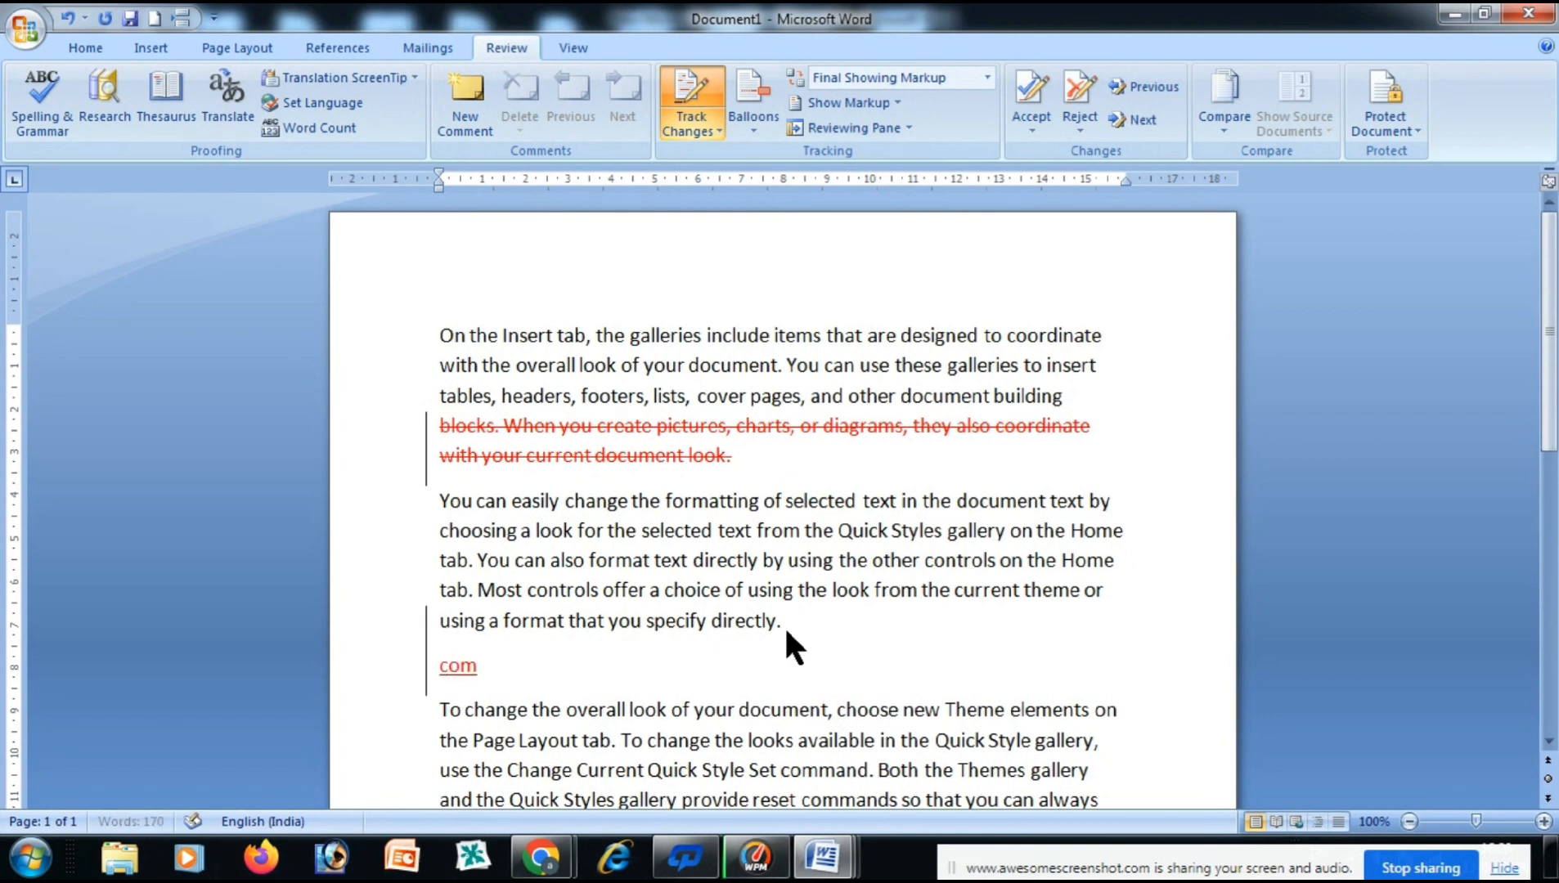
pyautogui.write('puter is a')
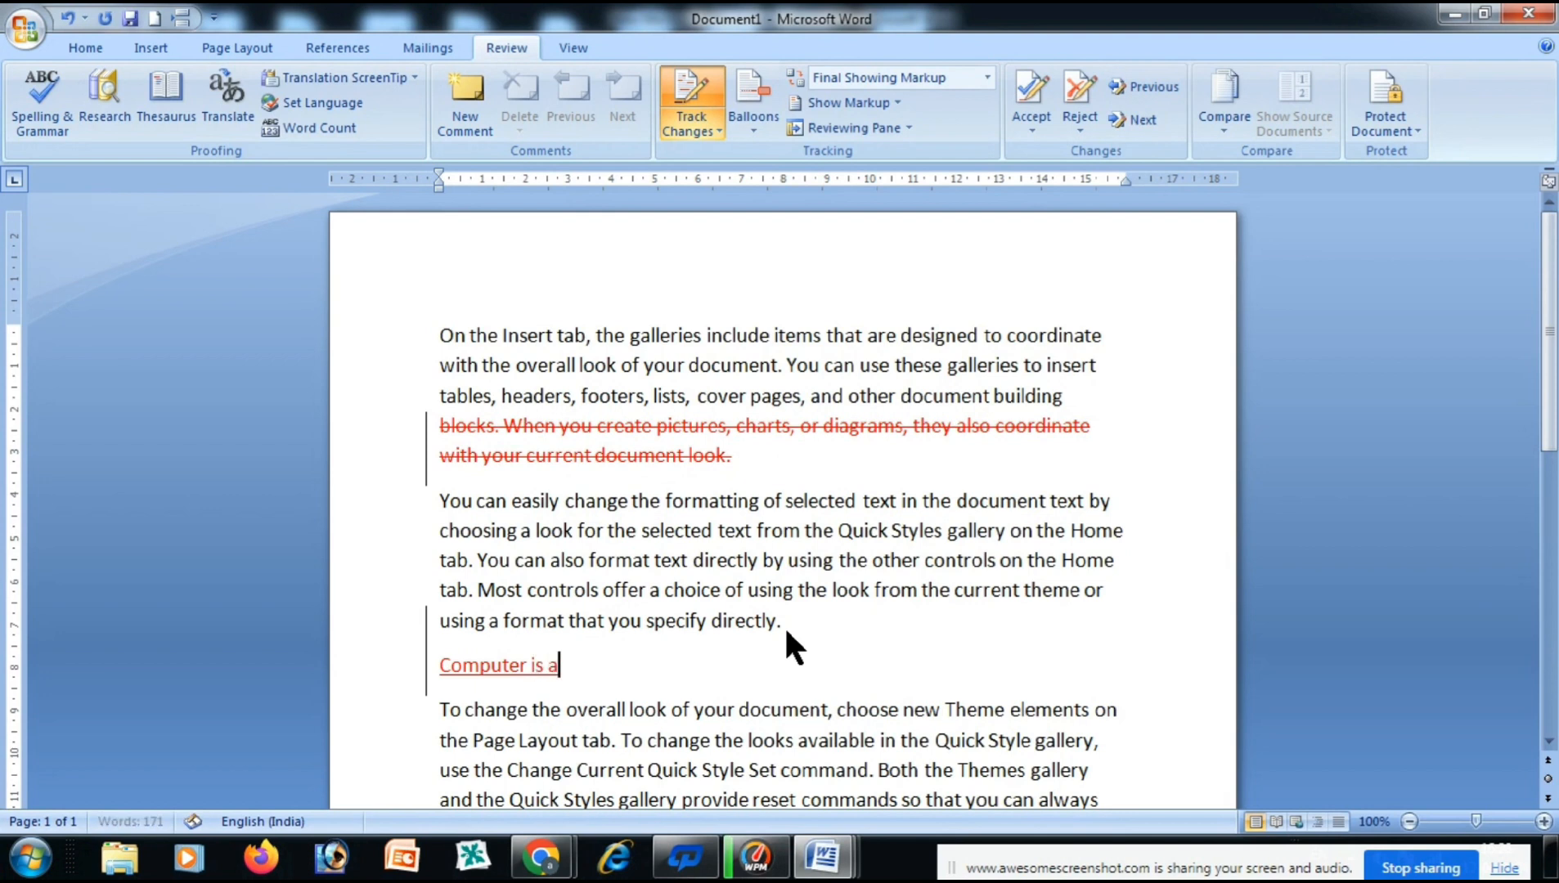
pyautogui.write('n electronic device')
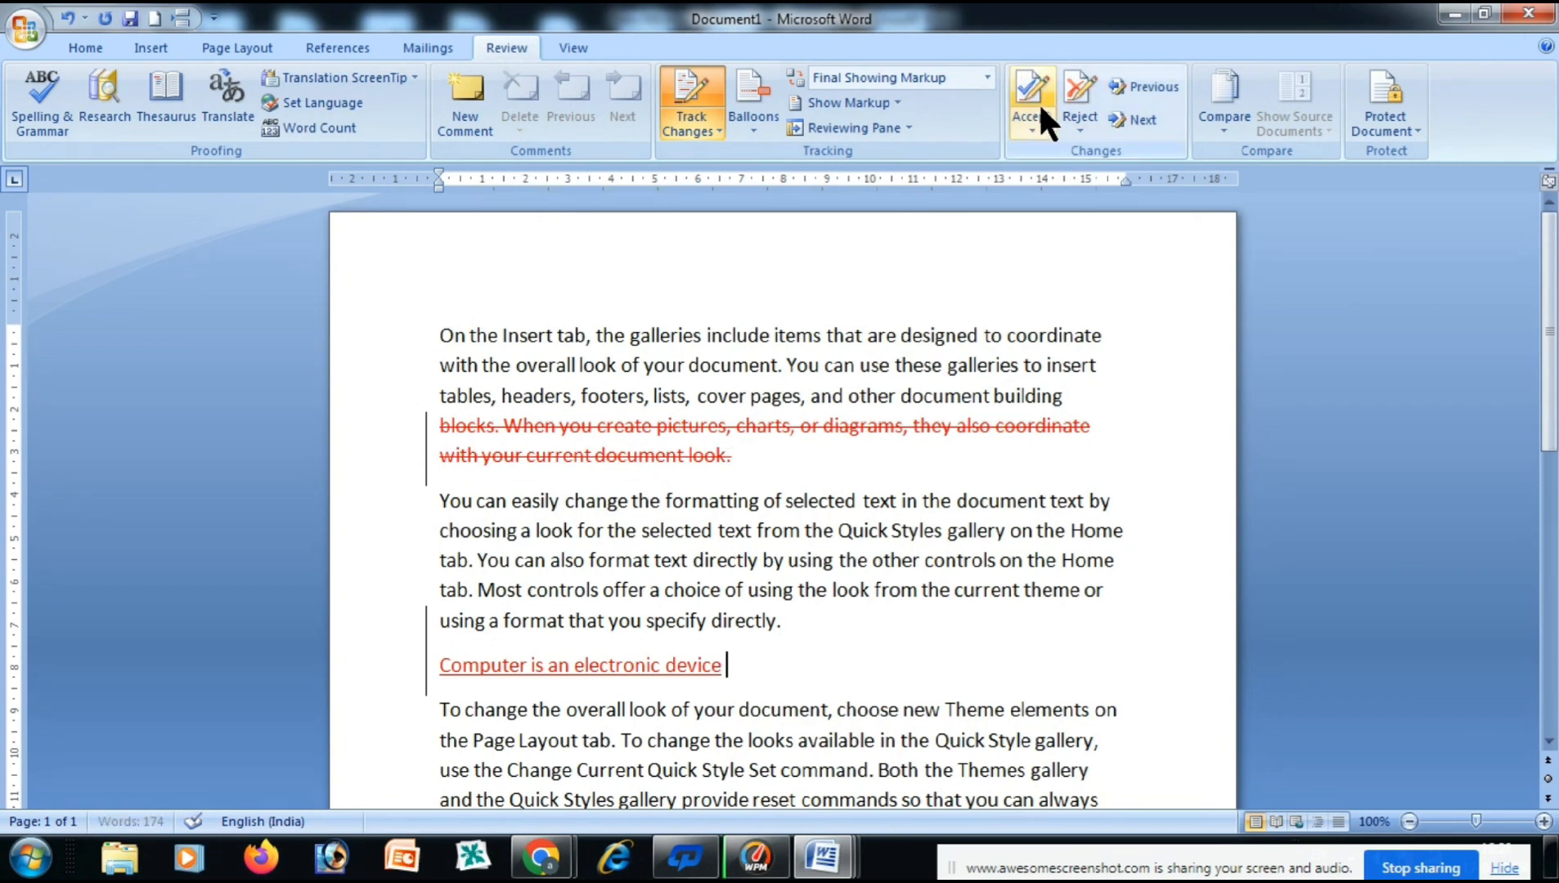
pyautogui.click(730, 455)
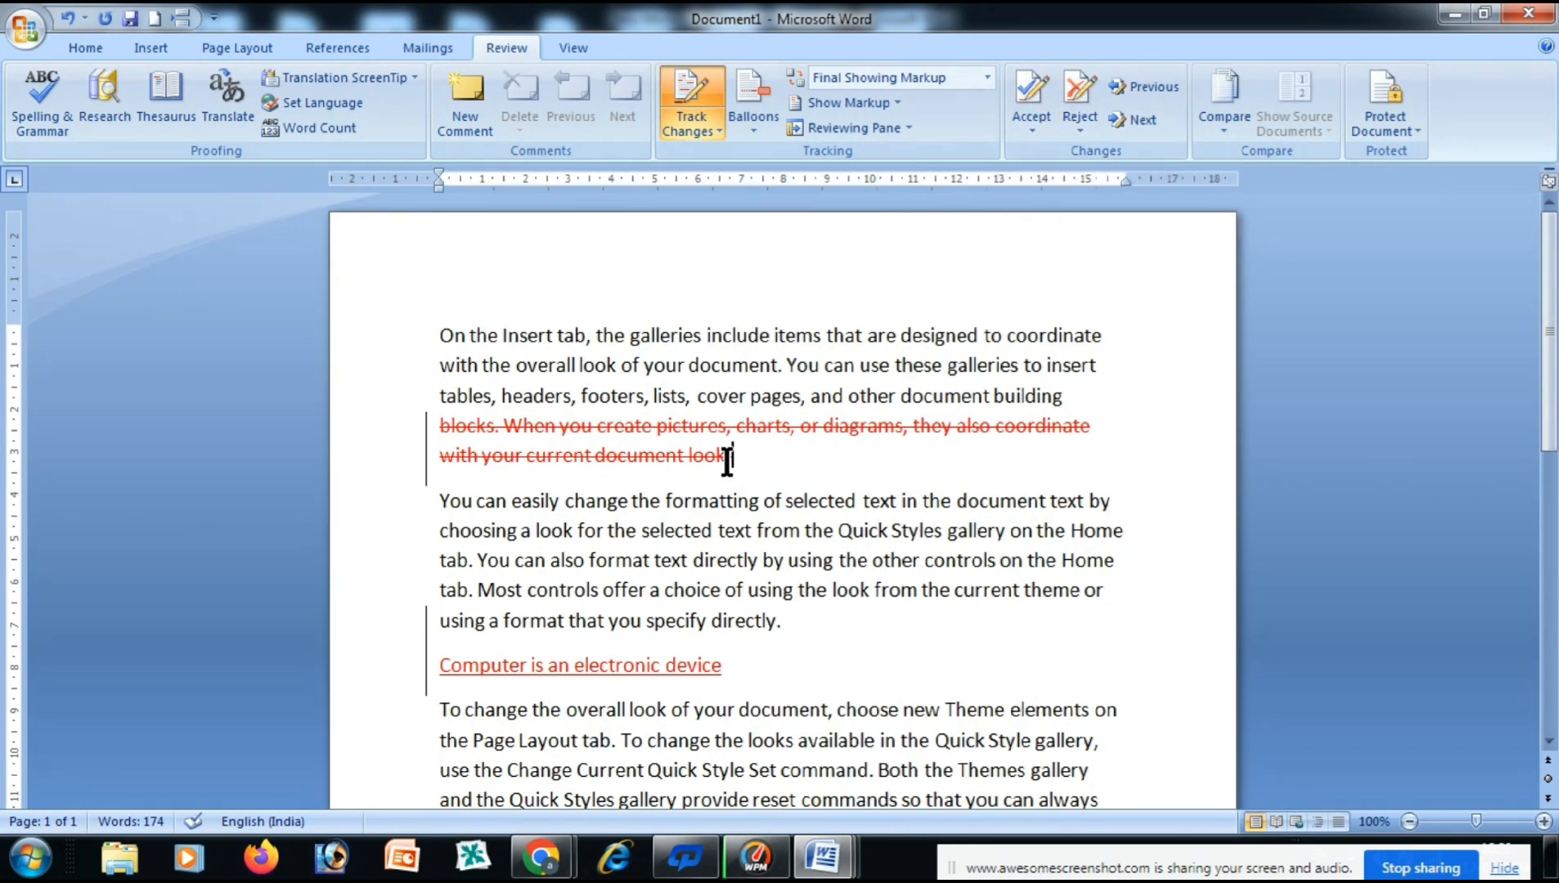
pyautogui.moveTo(727, 460)
# Accept the tracked deletion and the inserted sentence, dismissing the no-more-changes message.
pyautogui.click(1030, 92)
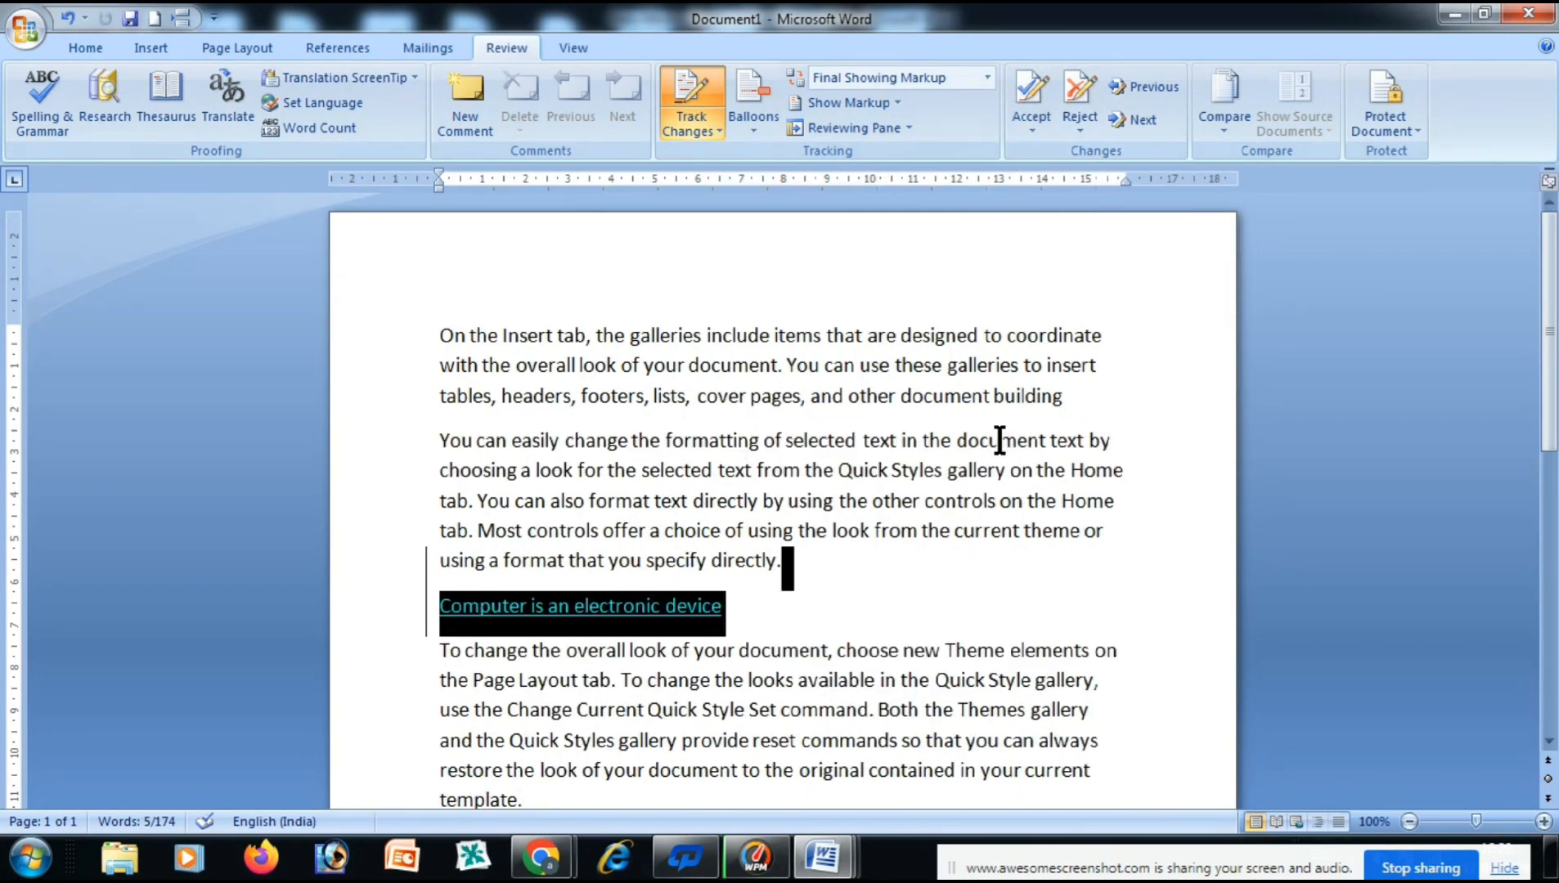
pyautogui.click(759, 613)
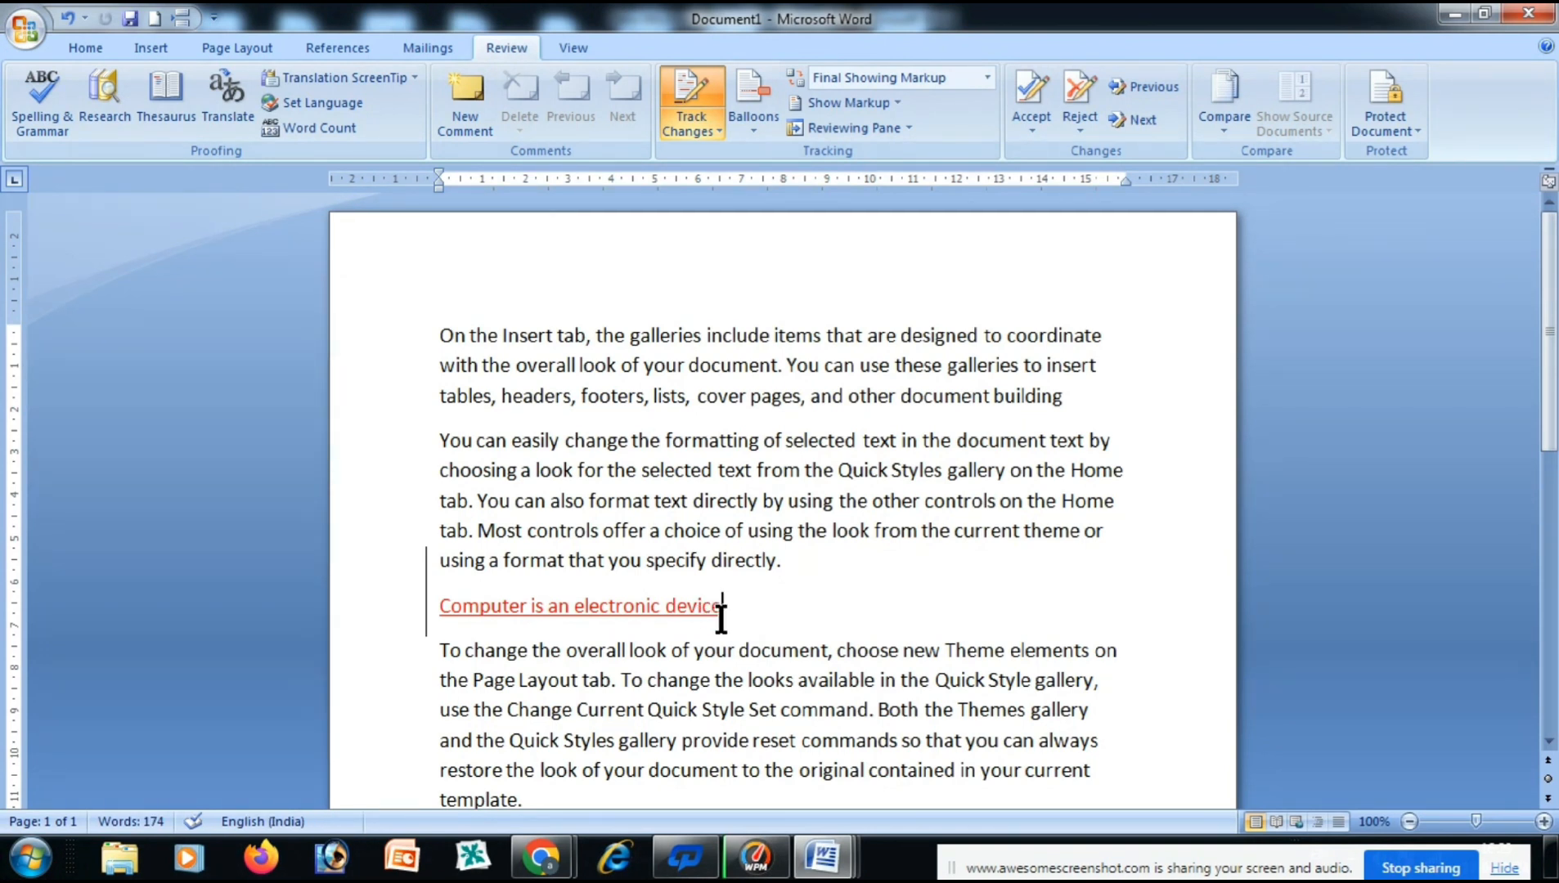
pyautogui.click(674, 612)
pyautogui.moveTo(618, 628)
pyautogui.click(1031, 97)
pyautogui.click(783, 486)
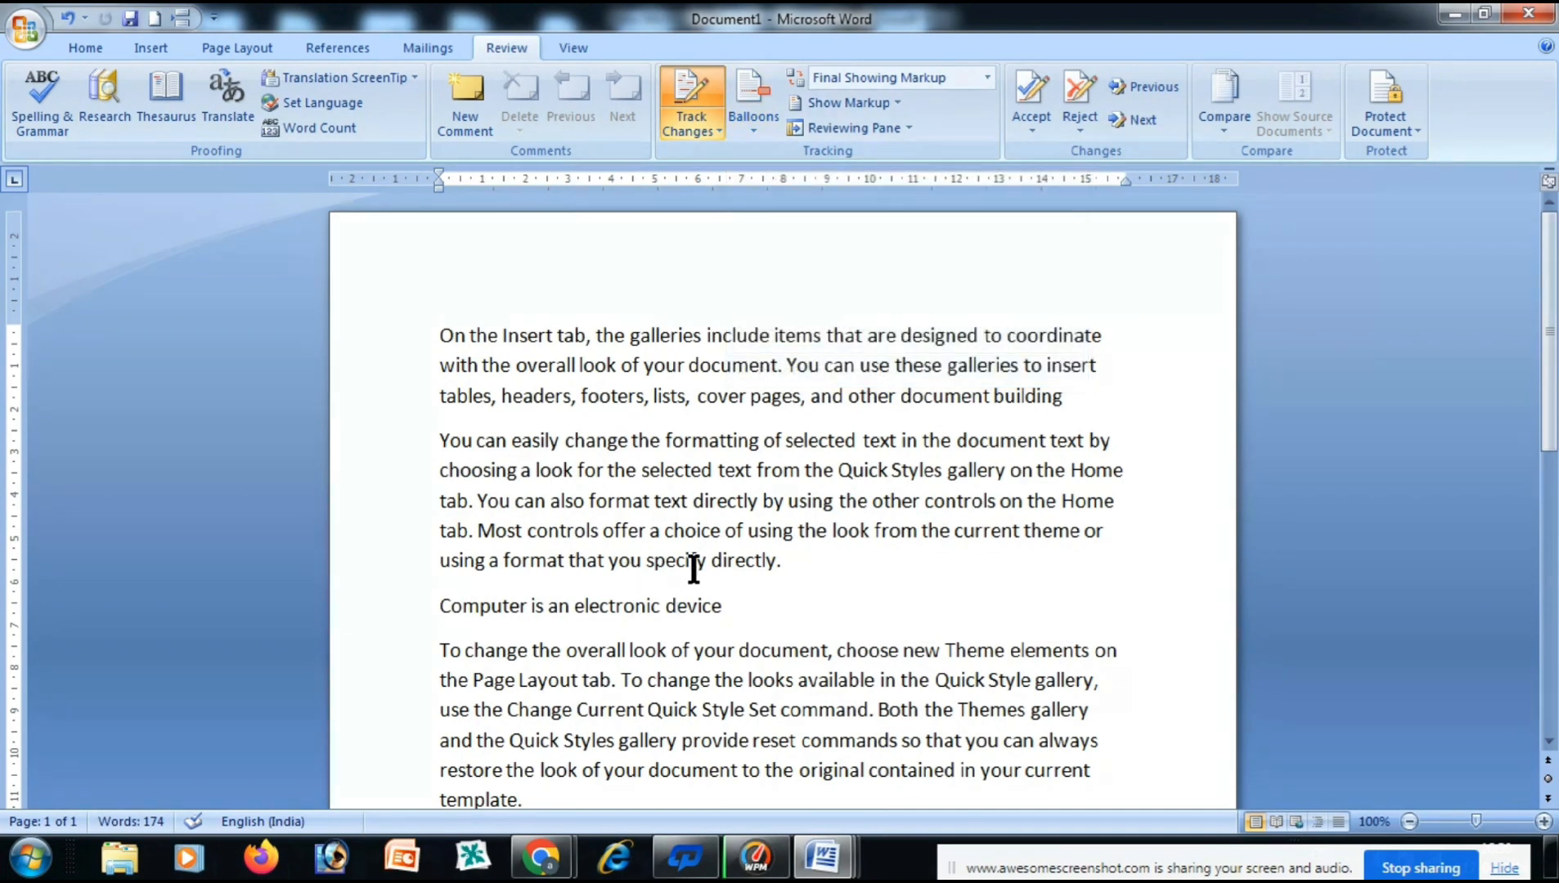
# Undo and redo so both changes show as tracked again, then open Balloons options.
pyautogui.hotkey('ctrl', 'z')
pyautogui.hotkey('ctrl', 'z')
pyautogui.hotkey('ctrl', 'y')
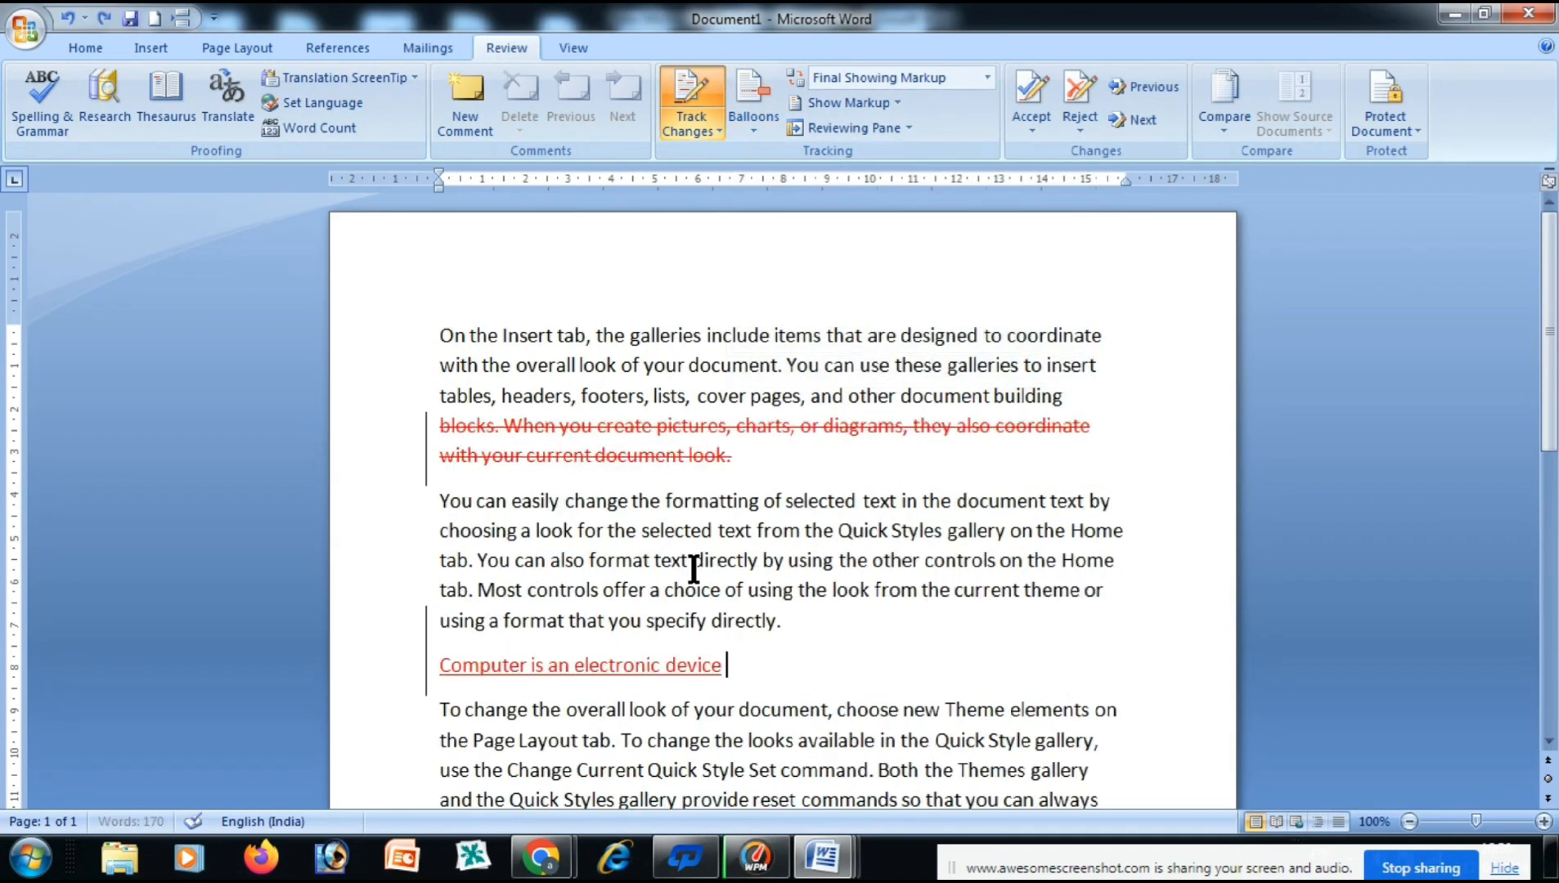
pyautogui.click(751, 130)
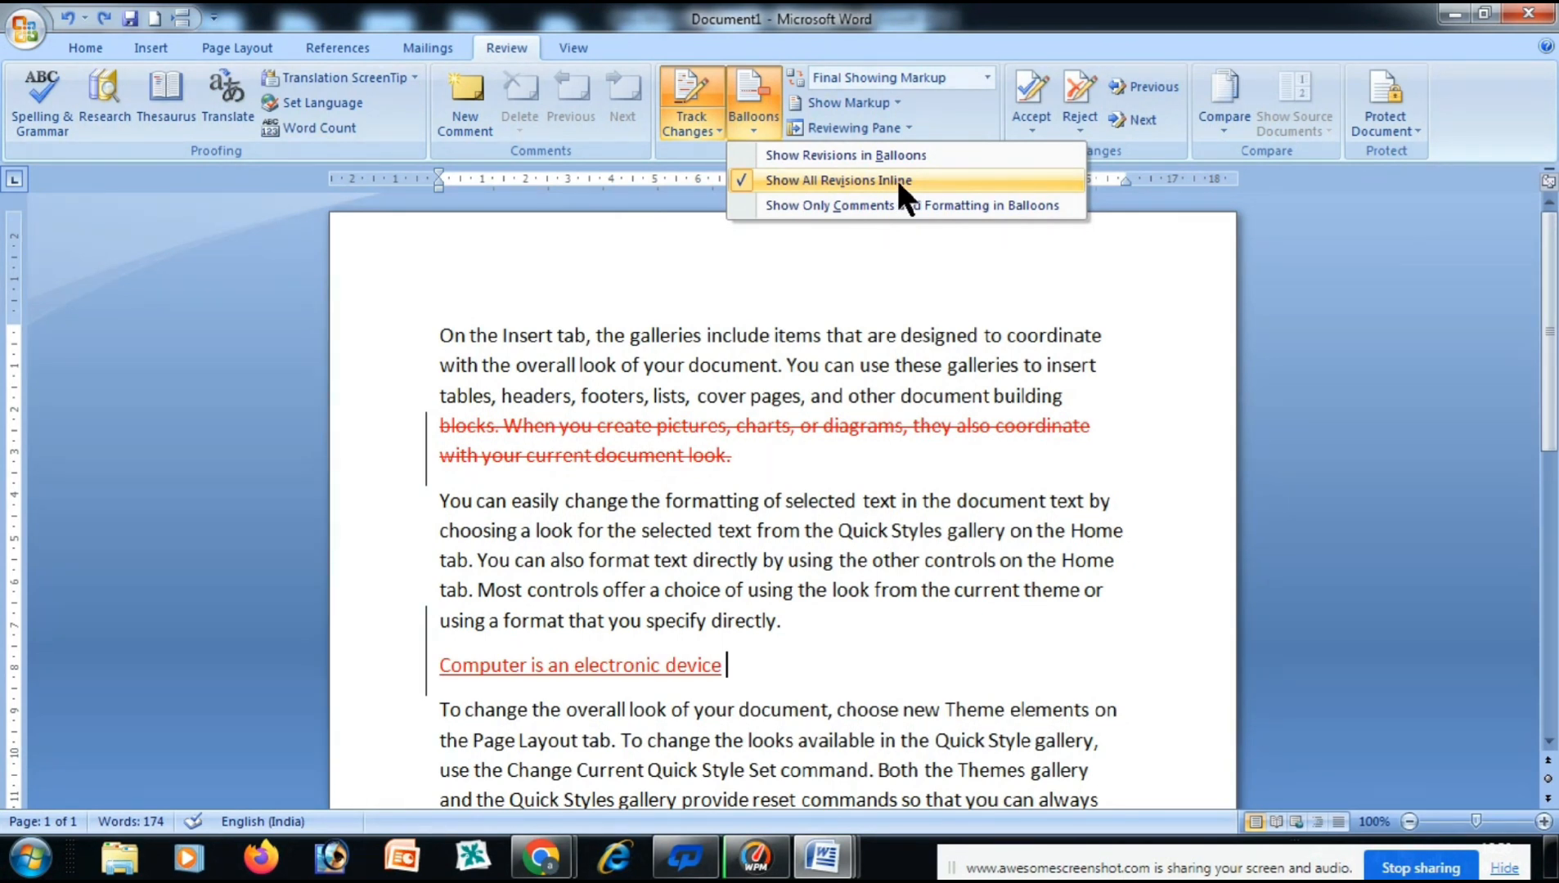
pyautogui.click(876, 156)
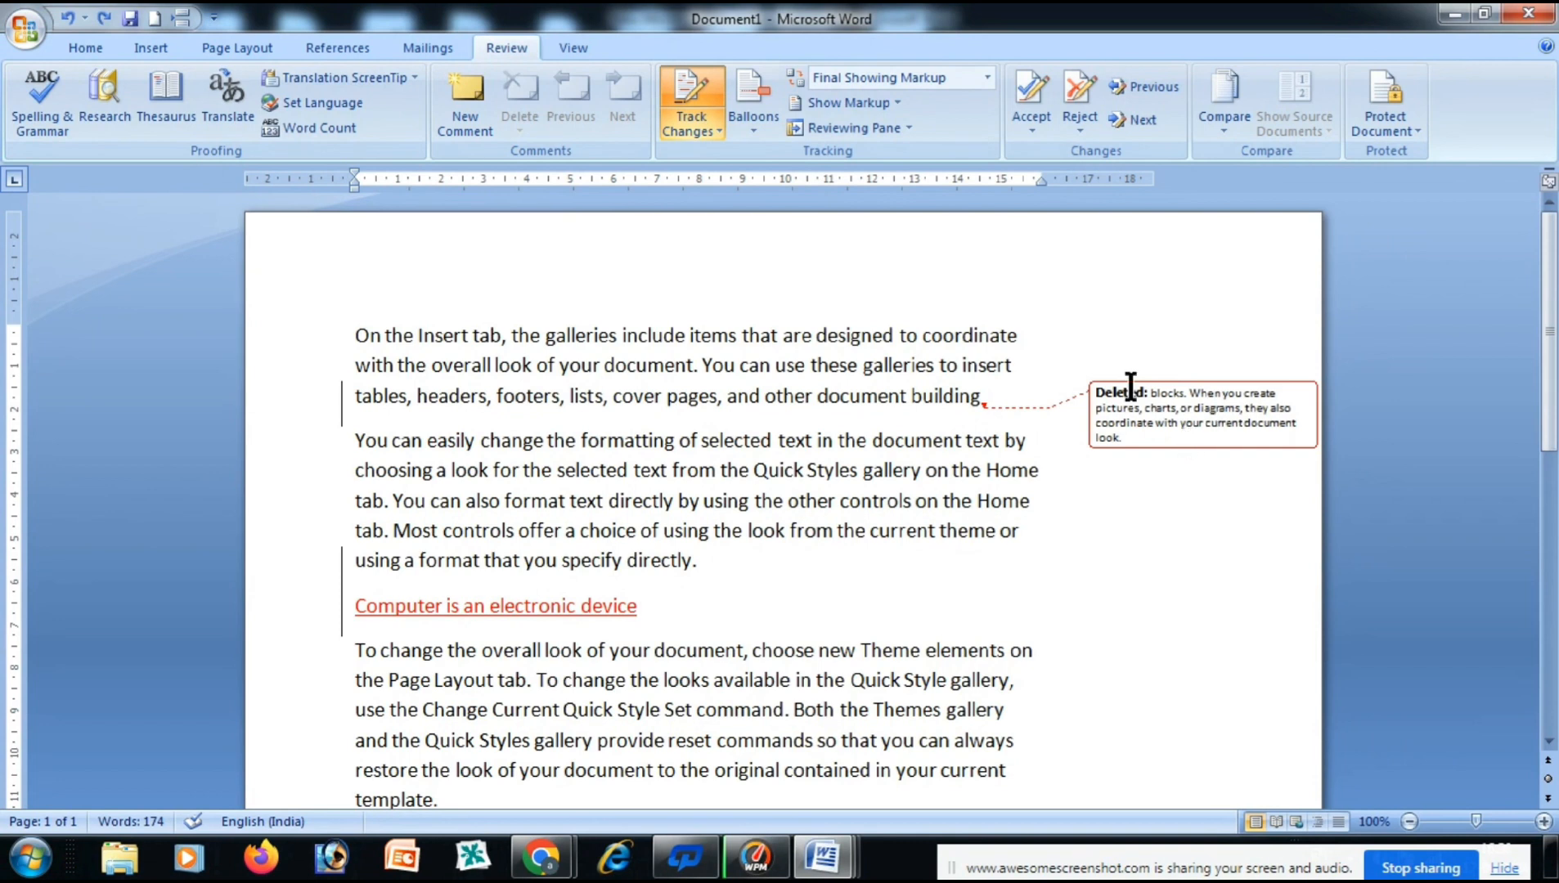
pyautogui.click(752, 122)
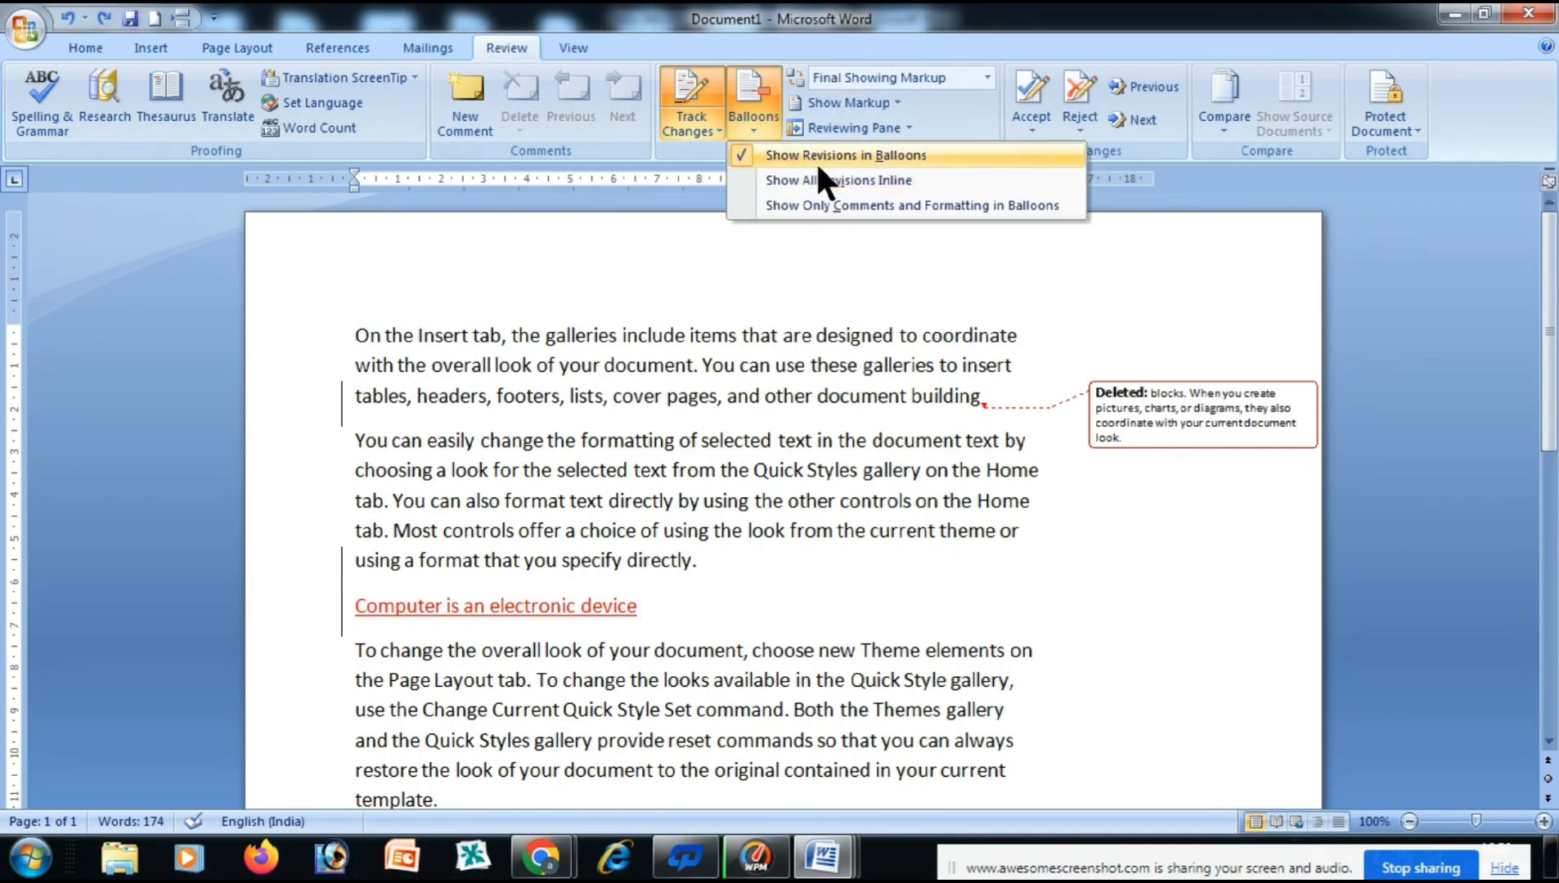
pyautogui.click(838, 155)
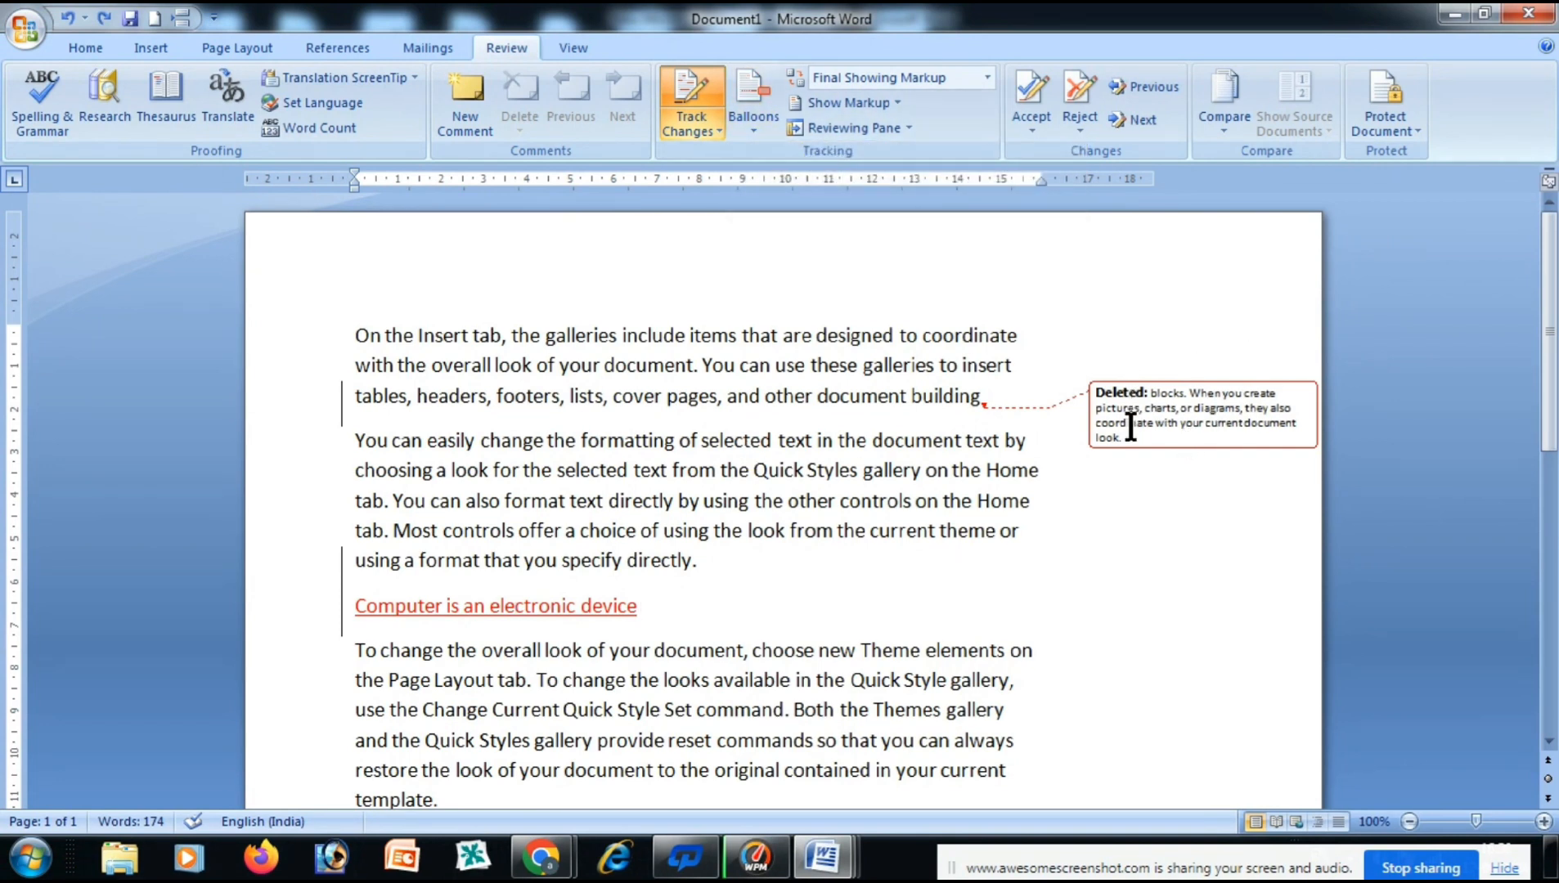
pyautogui.click(748, 124)
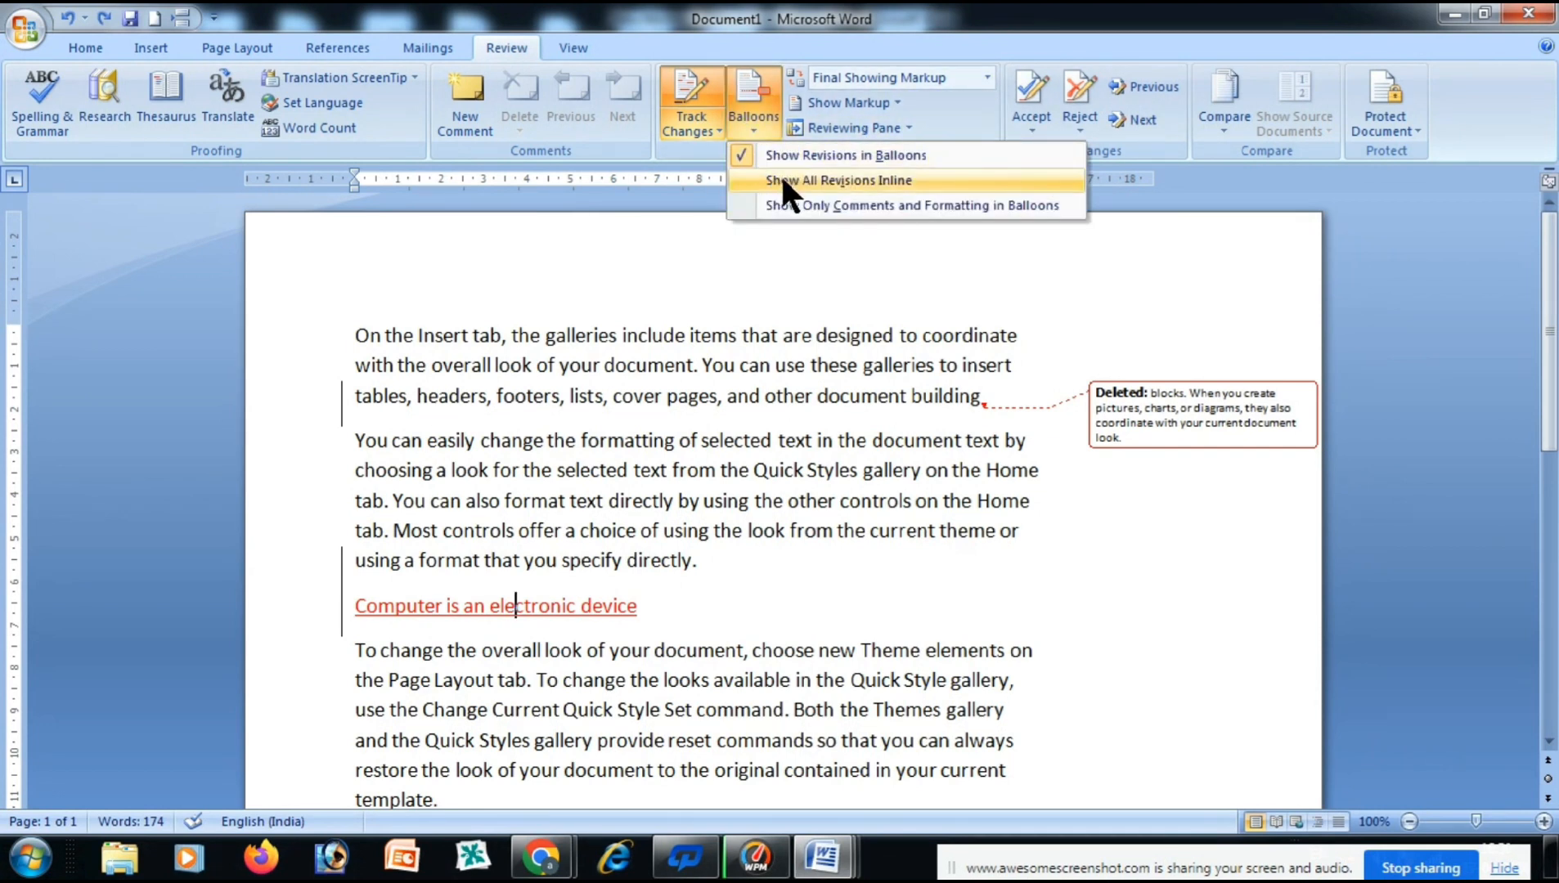
pyautogui.click(838, 180)
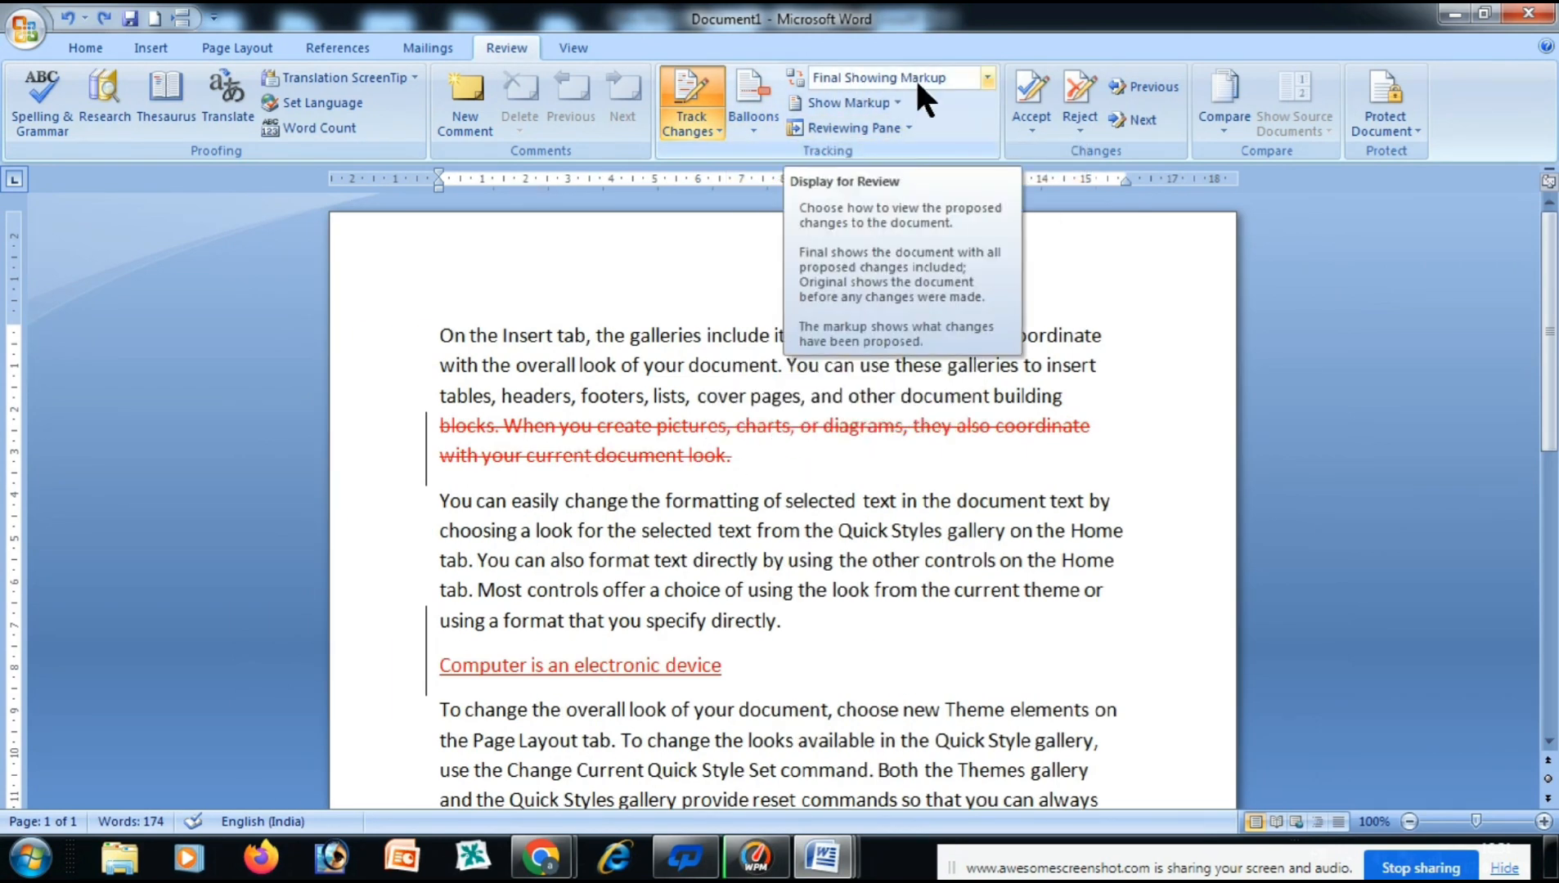
# Preview the document as Final, without any markup.
pyautogui.click(988, 79)
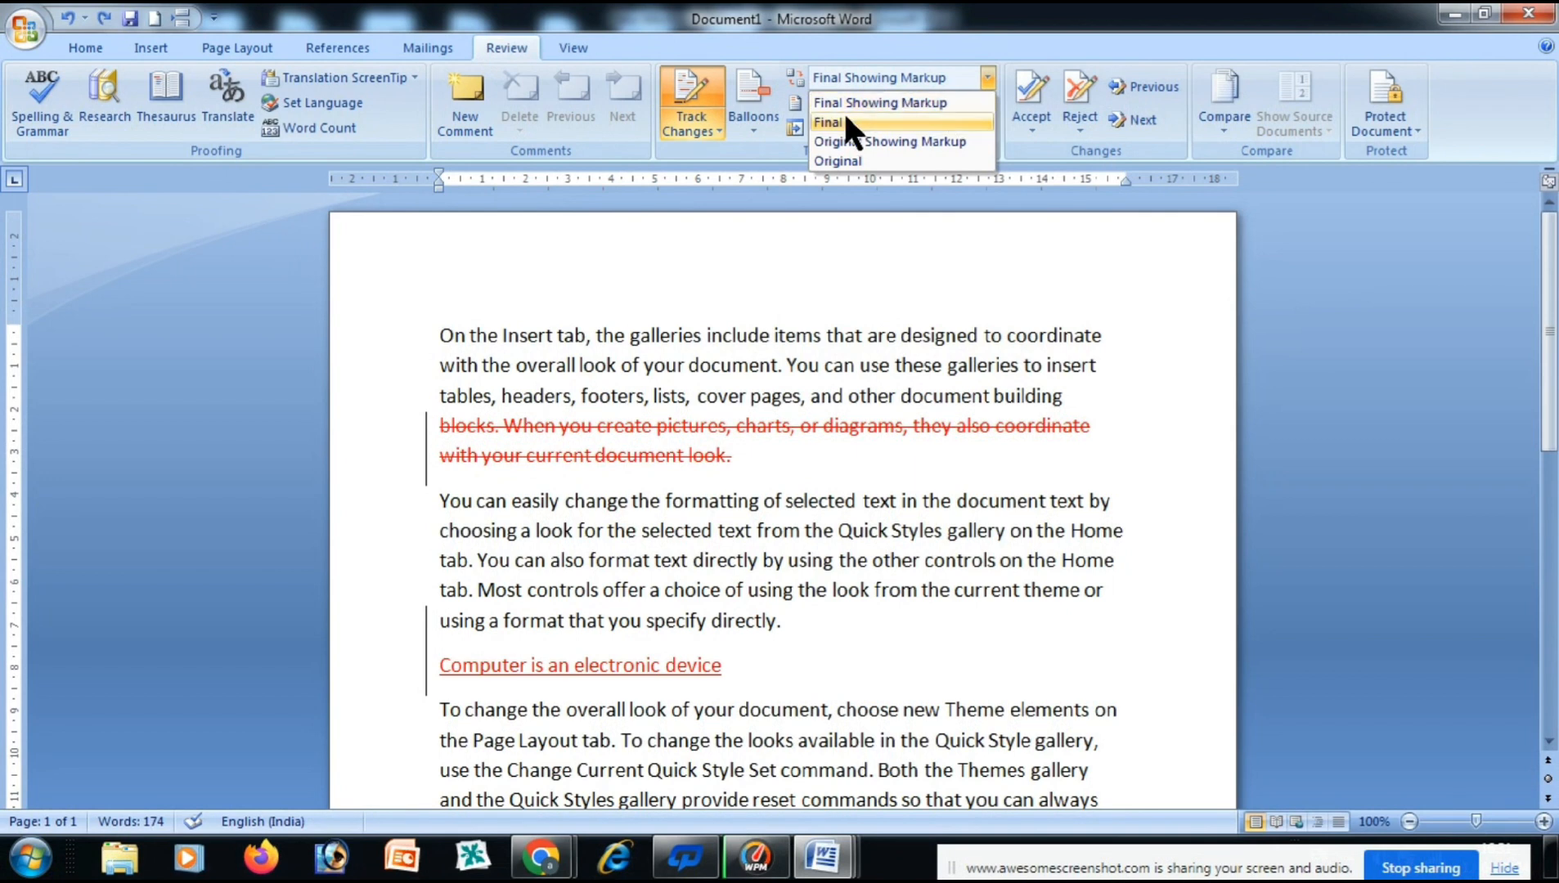
pyautogui.click(705, 449)
pyautogui.moveTo(645, 684)
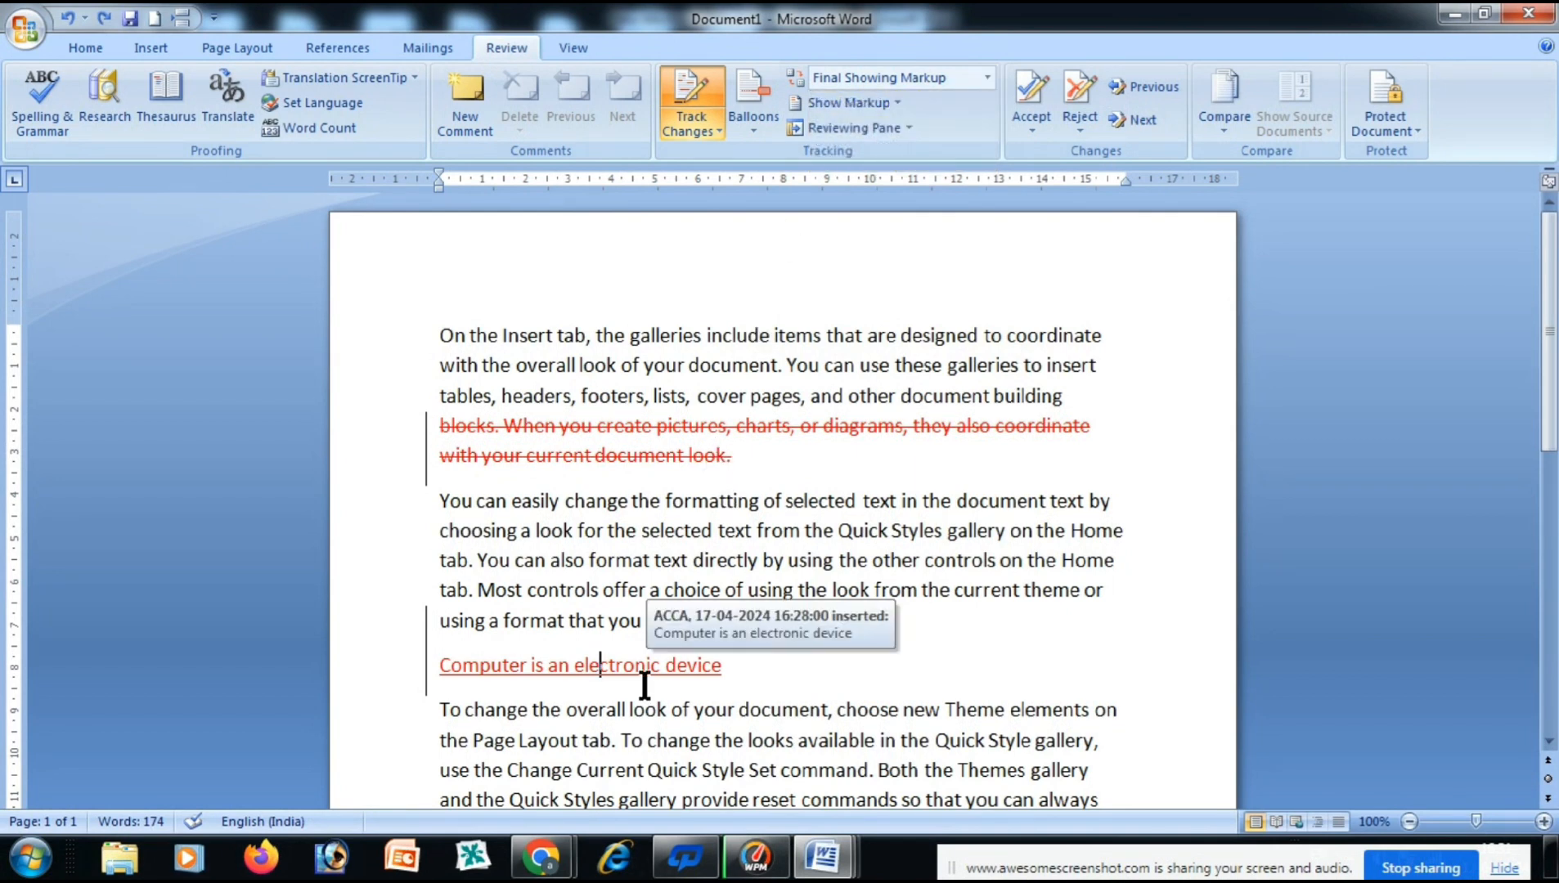
pyautogui.click(900, 77)
pyautogui.click(875, 116)
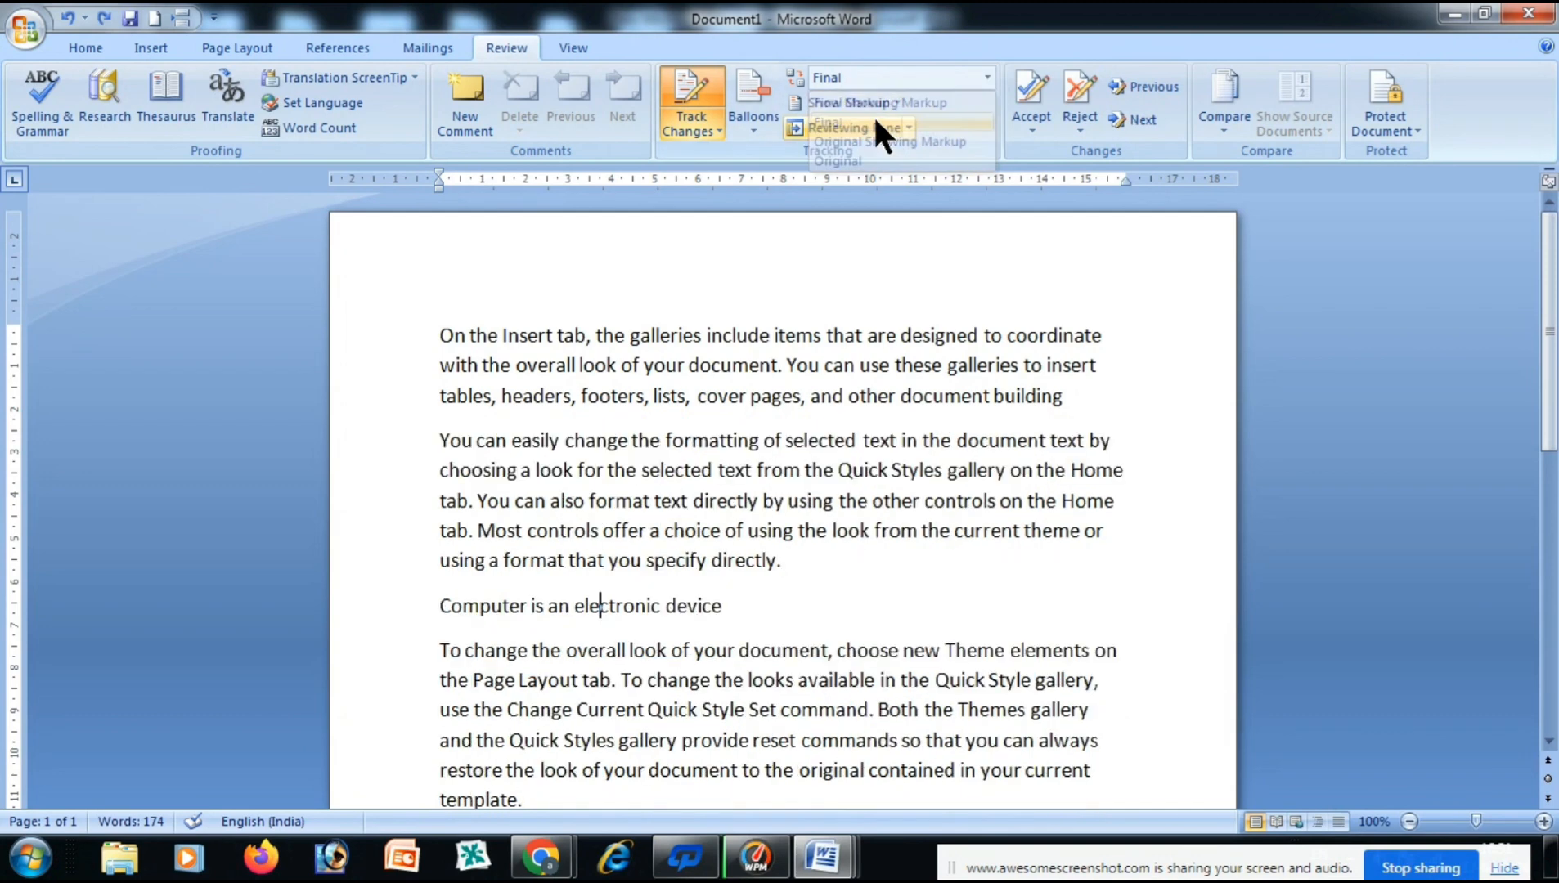
pyautogui.moveTo(728, 609); pyautogui.dragTo(516, 621)
pyautogui.click(780, 616)
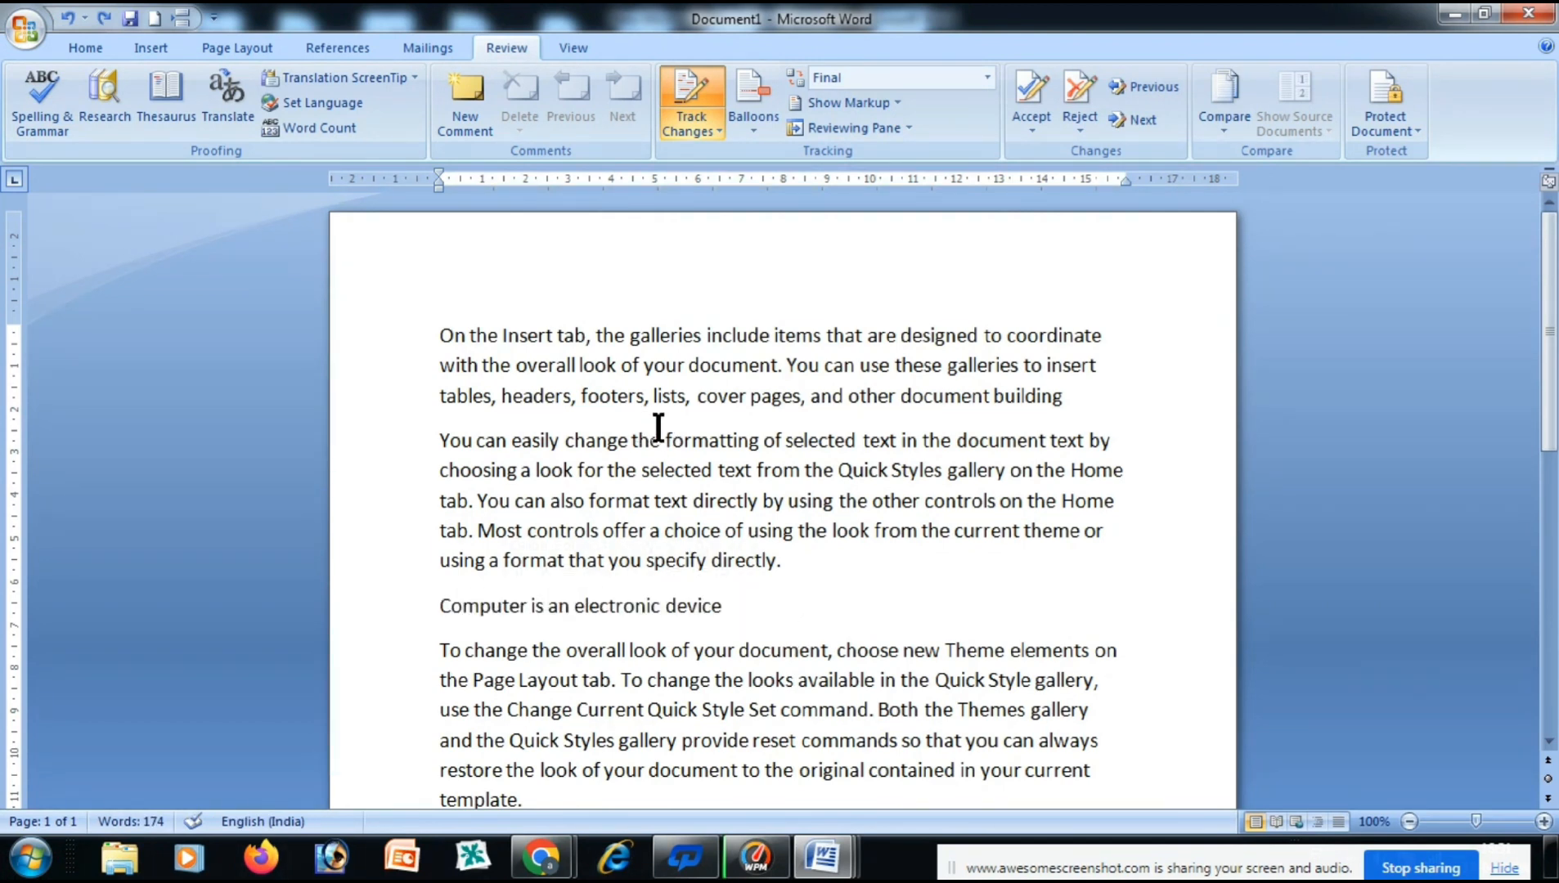
# Preview Original Showing Markup and Original, then return to Final Showing Markup.
pyautogui.click(985, 78)
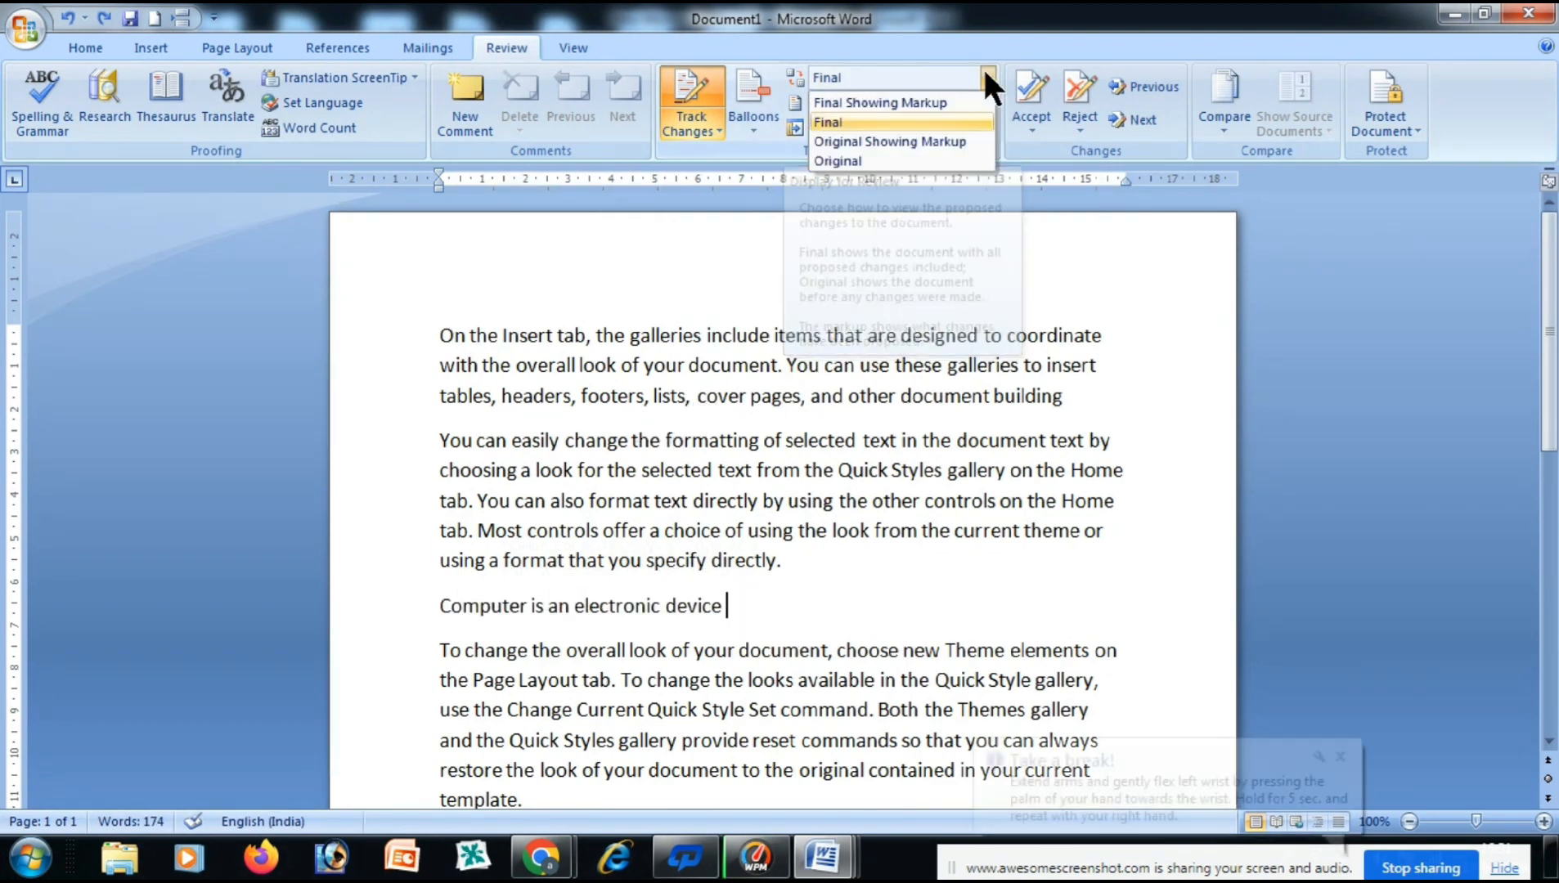
pyautogui.click(956, 141)
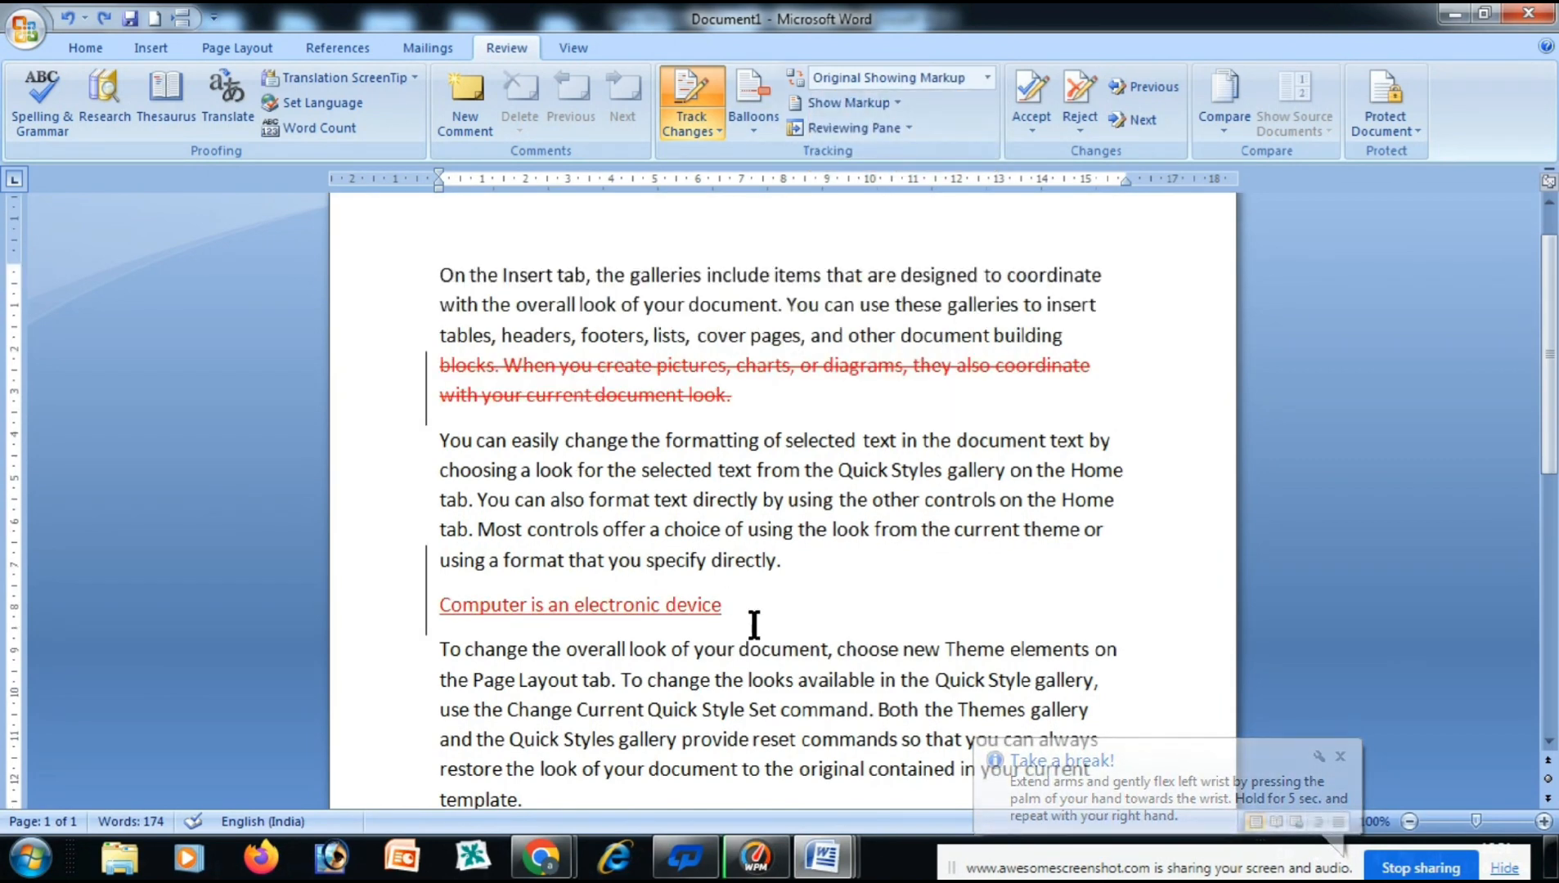
pyautogui.click(986, 75)
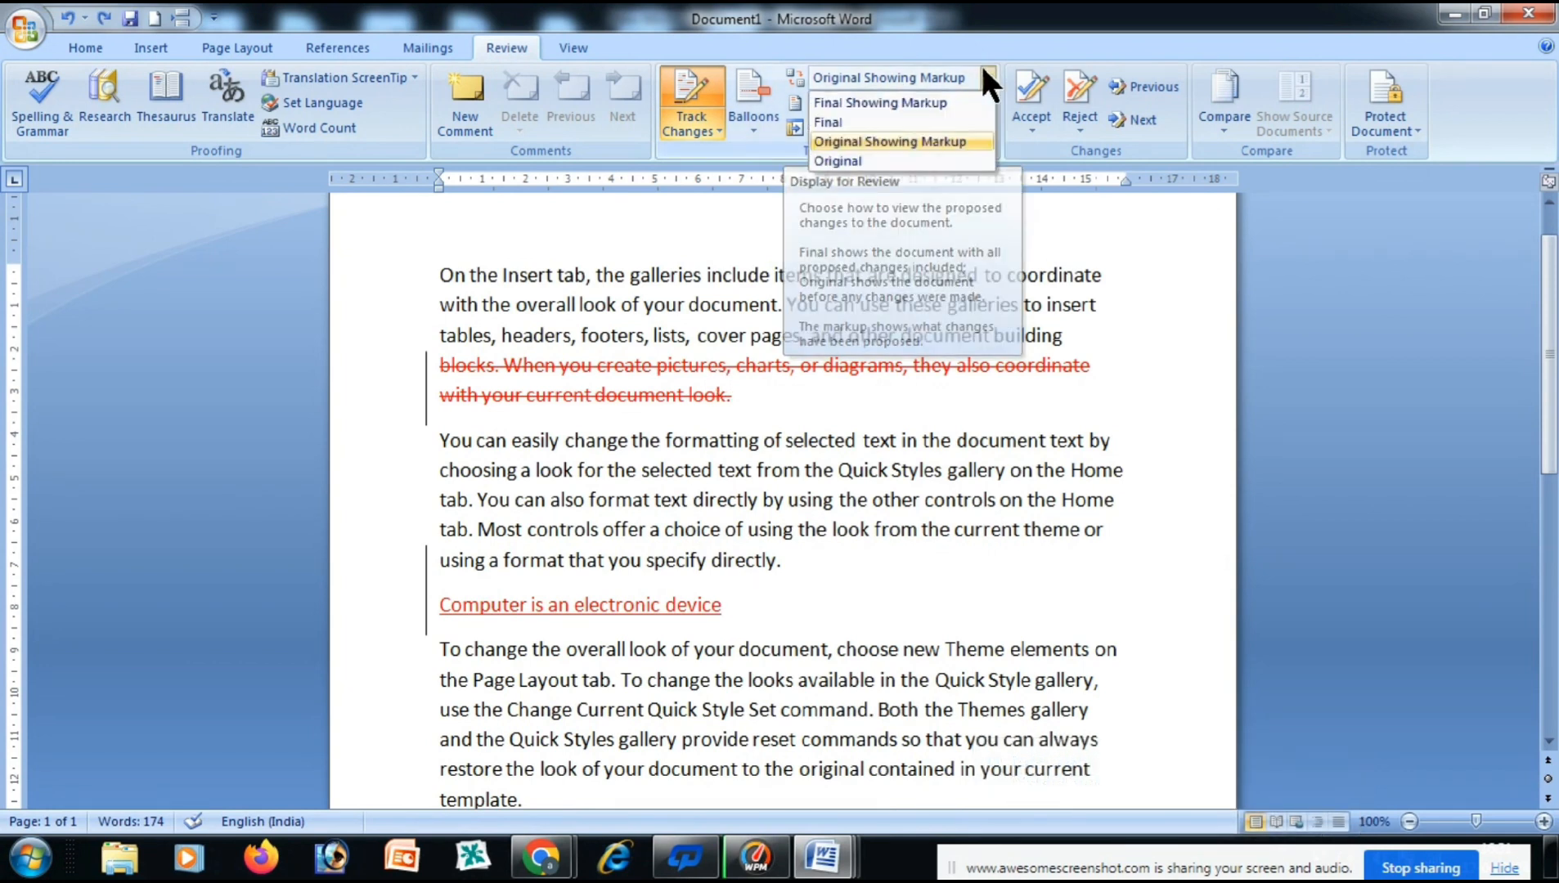
pyautogui.click(835, 161)
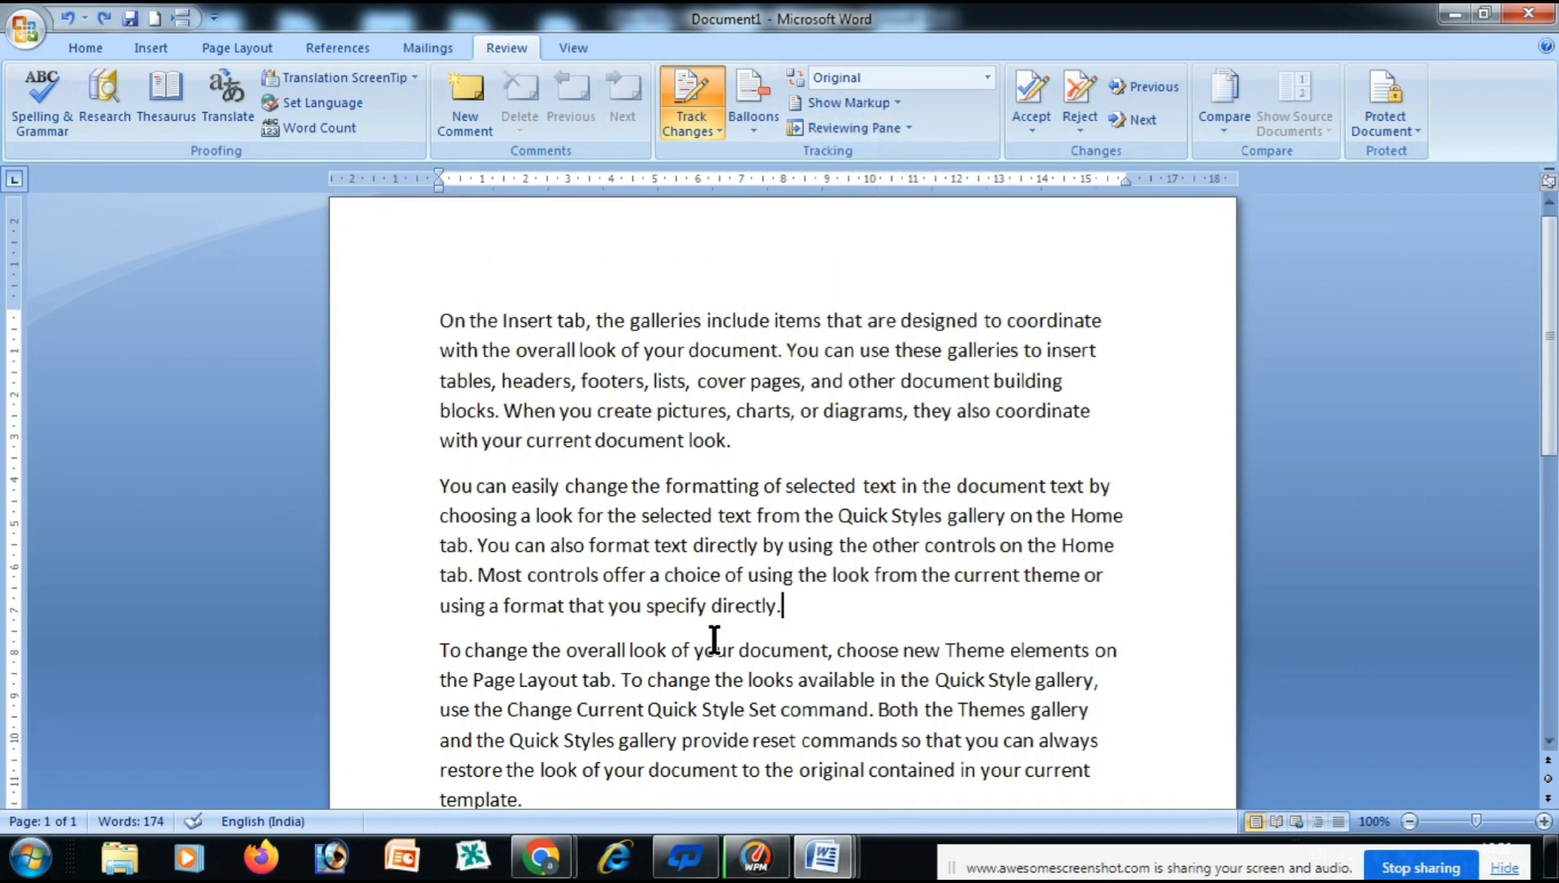
pyautogui.click(987, 76)
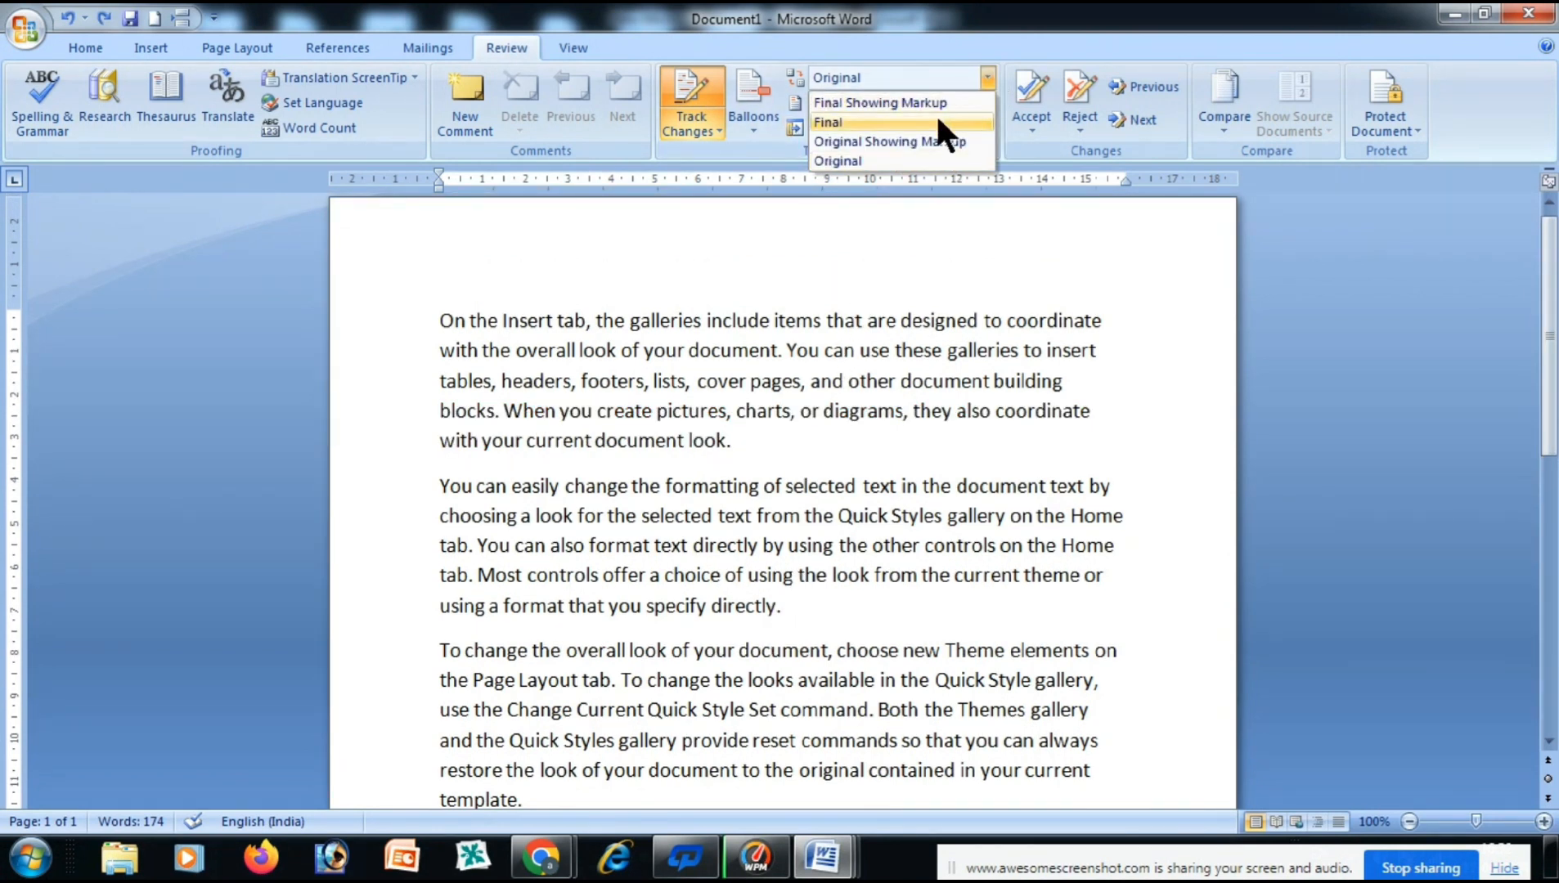
pyautogui.click(942, 101)
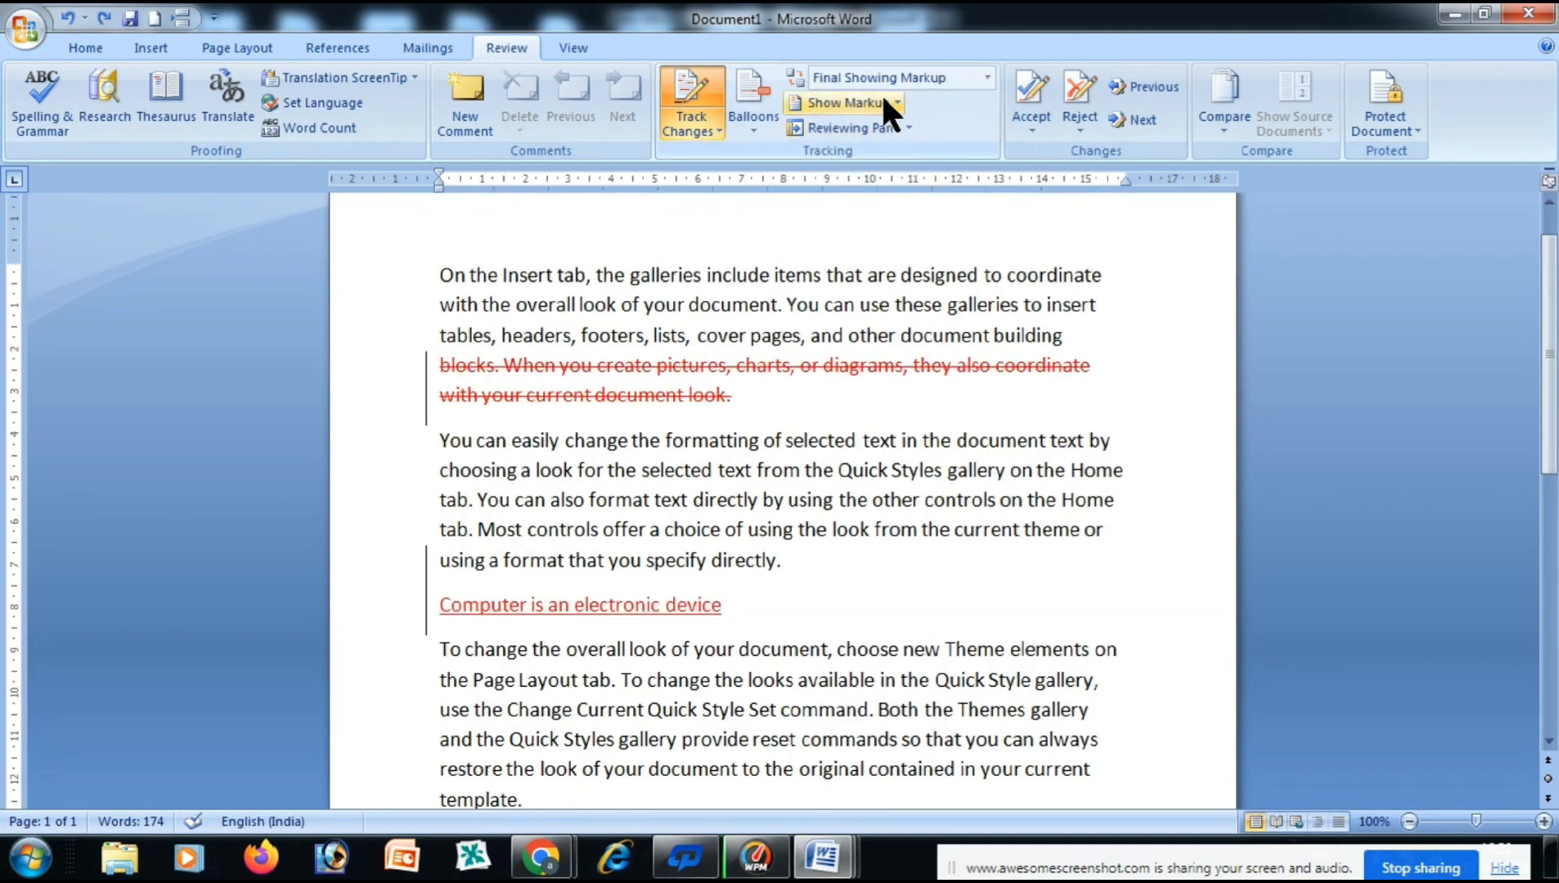
# Add a new comment on the words 'Styles gallery' and close the Reviewing Pane.
pyautogui.click(896, 101)
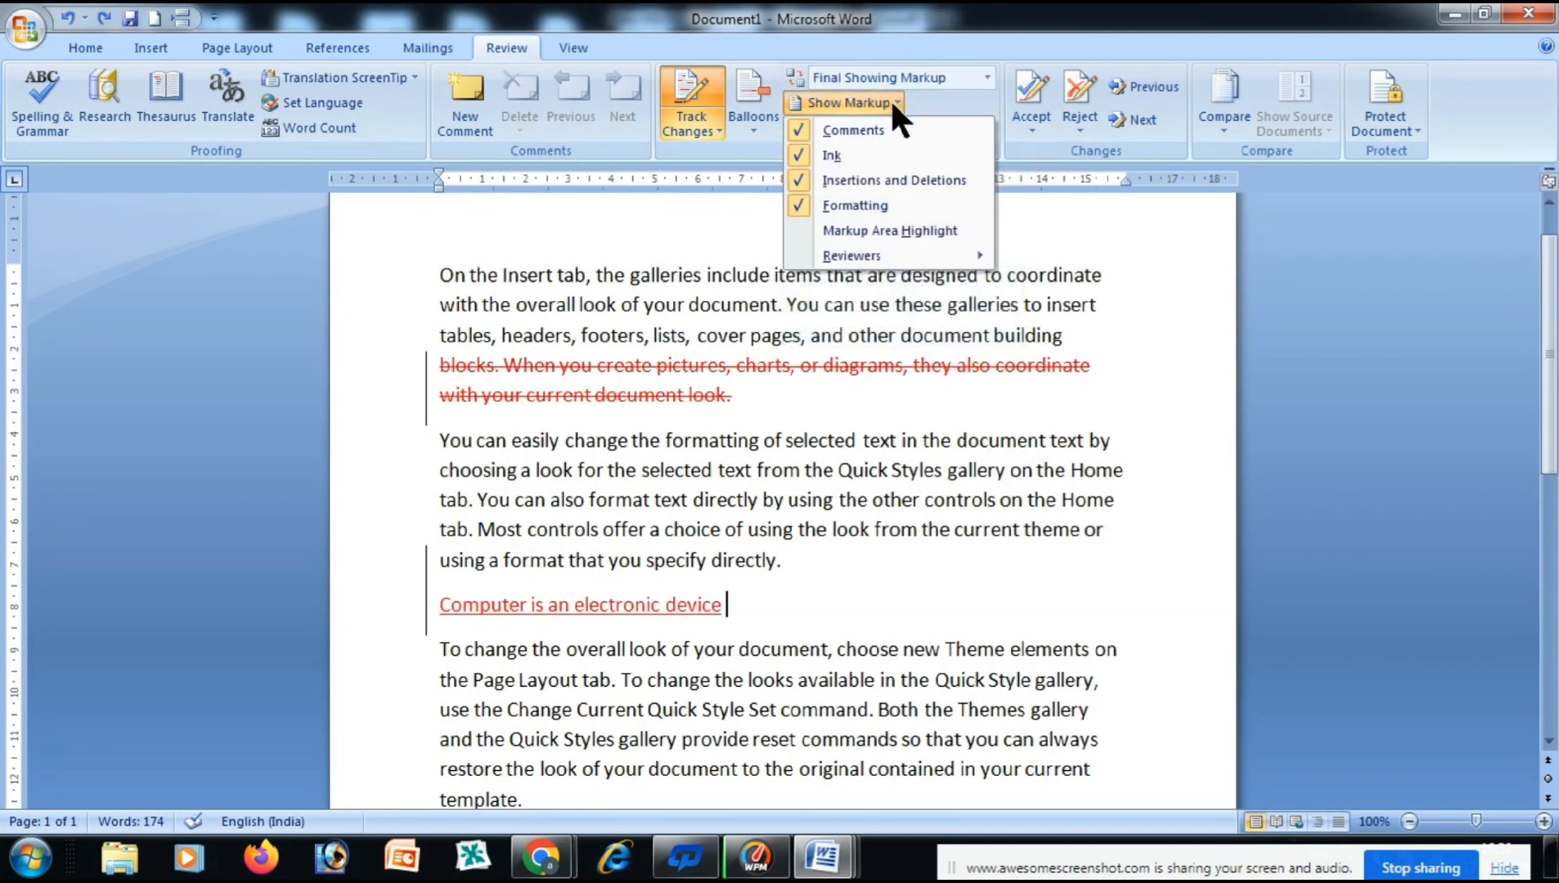
pyautogui.click(788, 554)
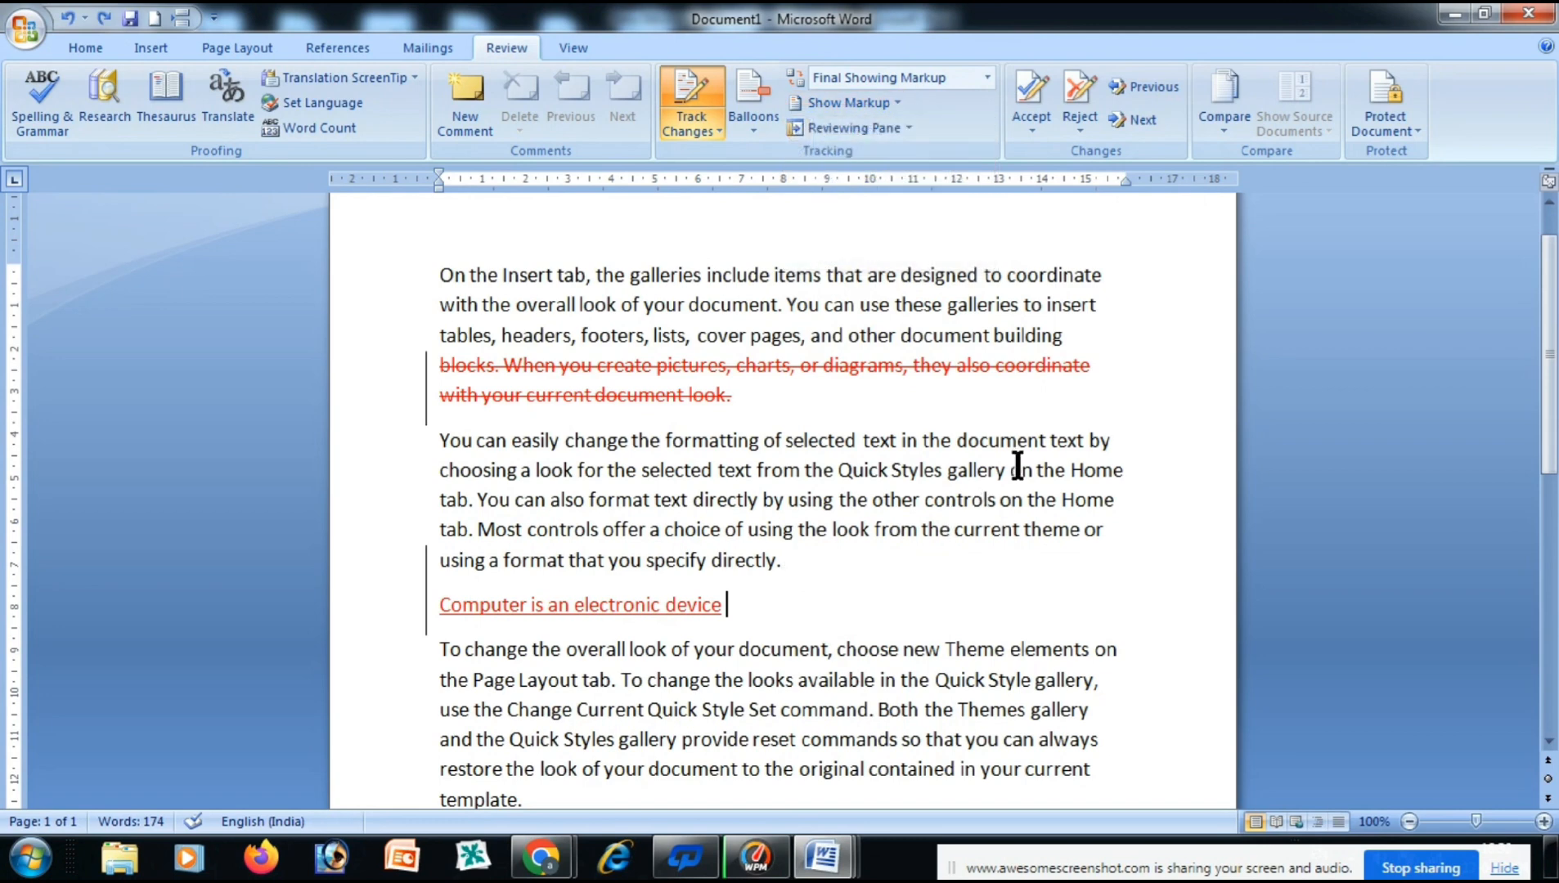
pyautogui.moveTo(1016, 469); pyautogui.dragTo(897, 469)
pyautogui.click(470, 122)
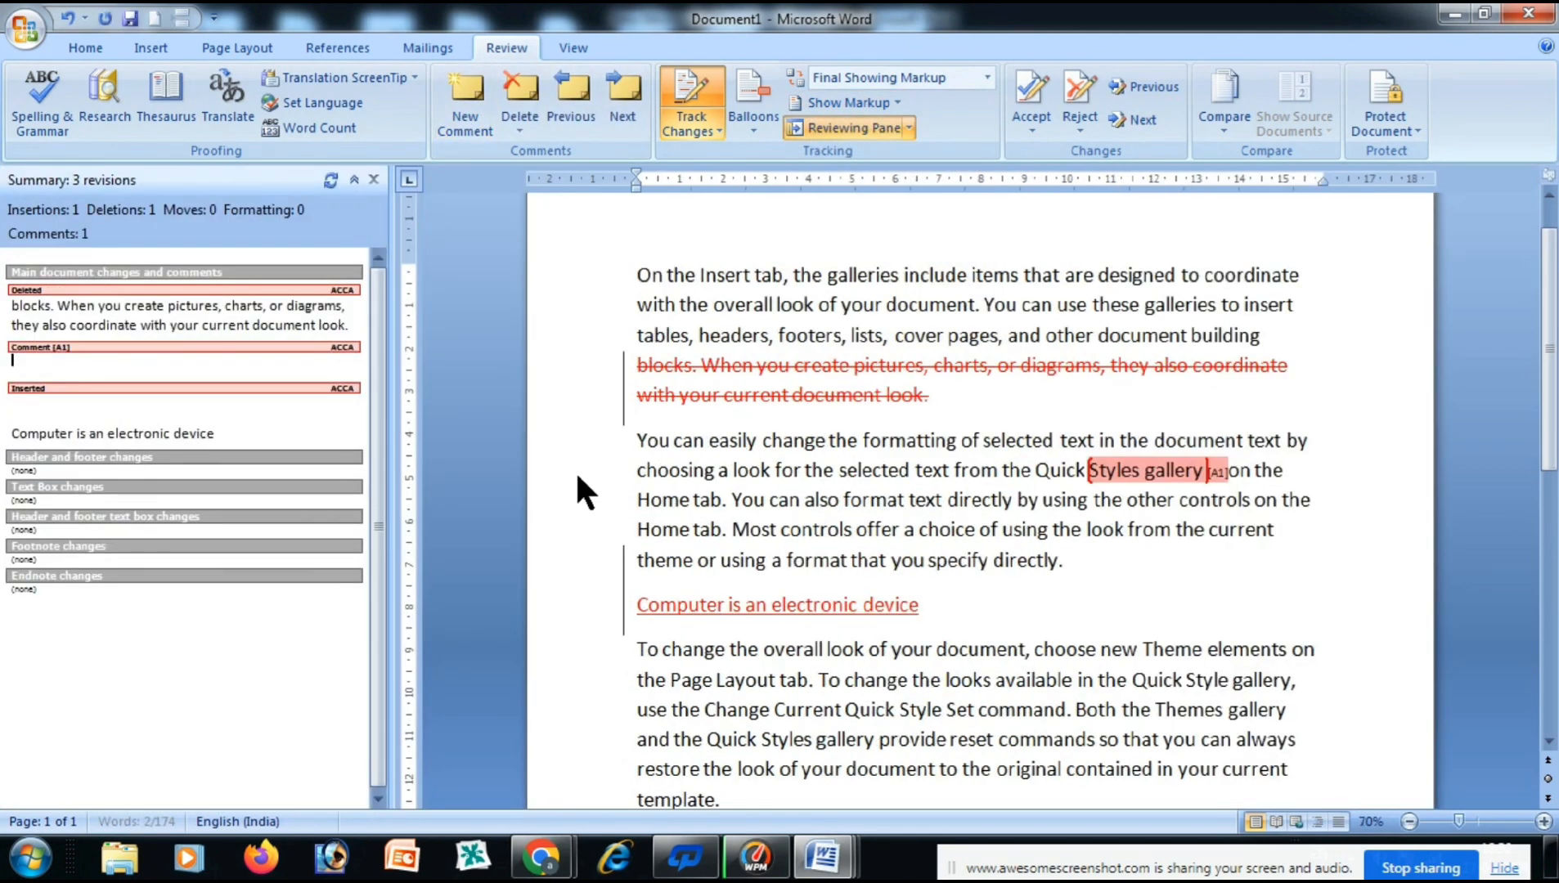
pyautogui.click(374, 179)
pyautogui.click(753, 114)
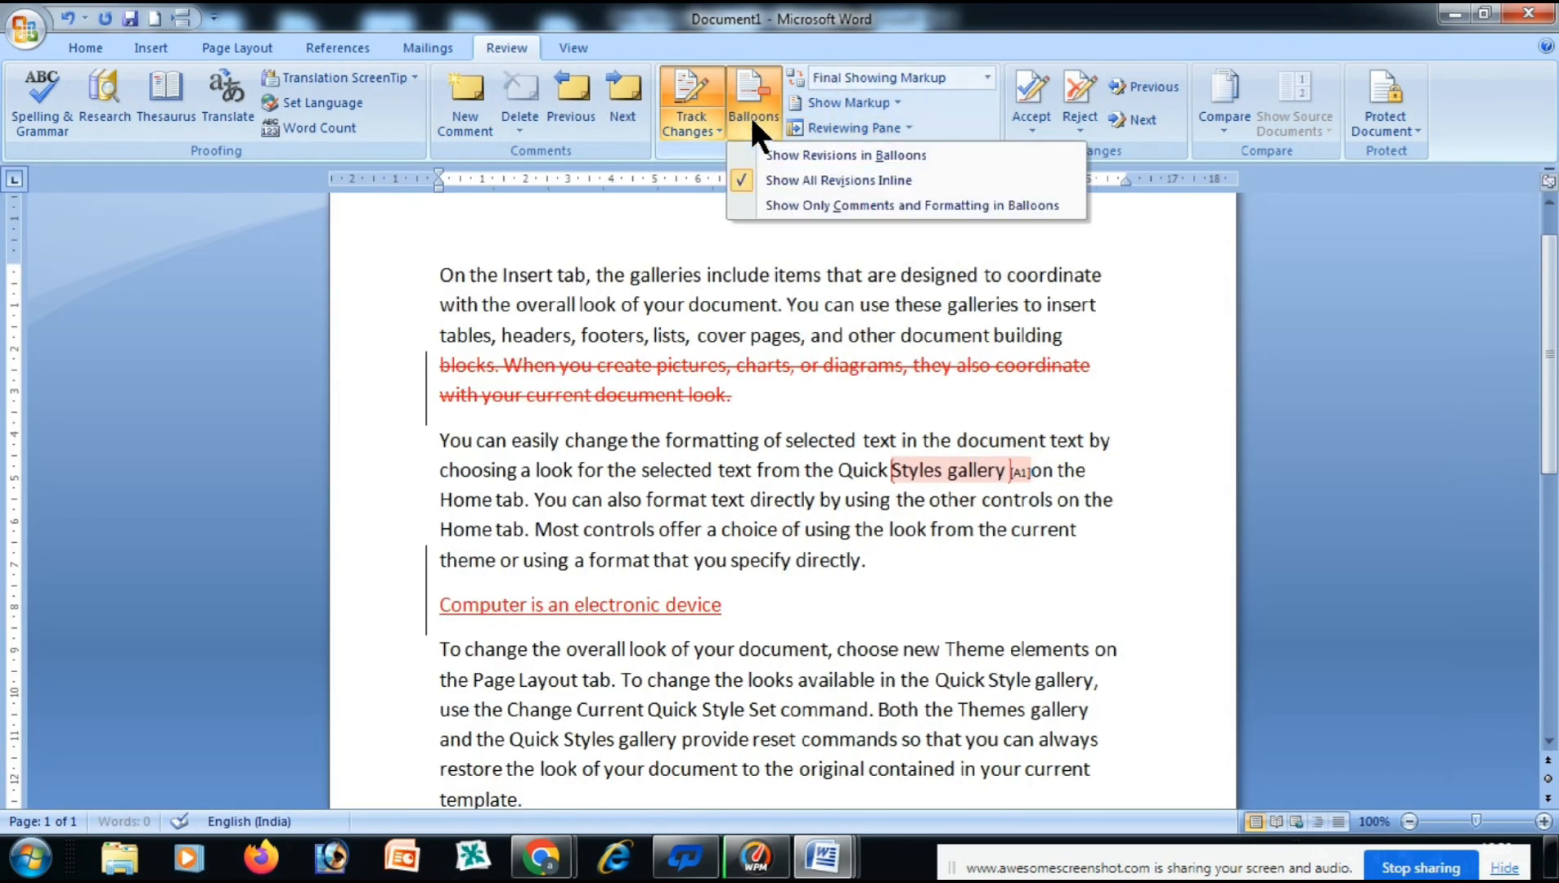
# Show revisions as margin balloons, edit comment A1, then select 'the current'.
pyautogui.click(809, 155)
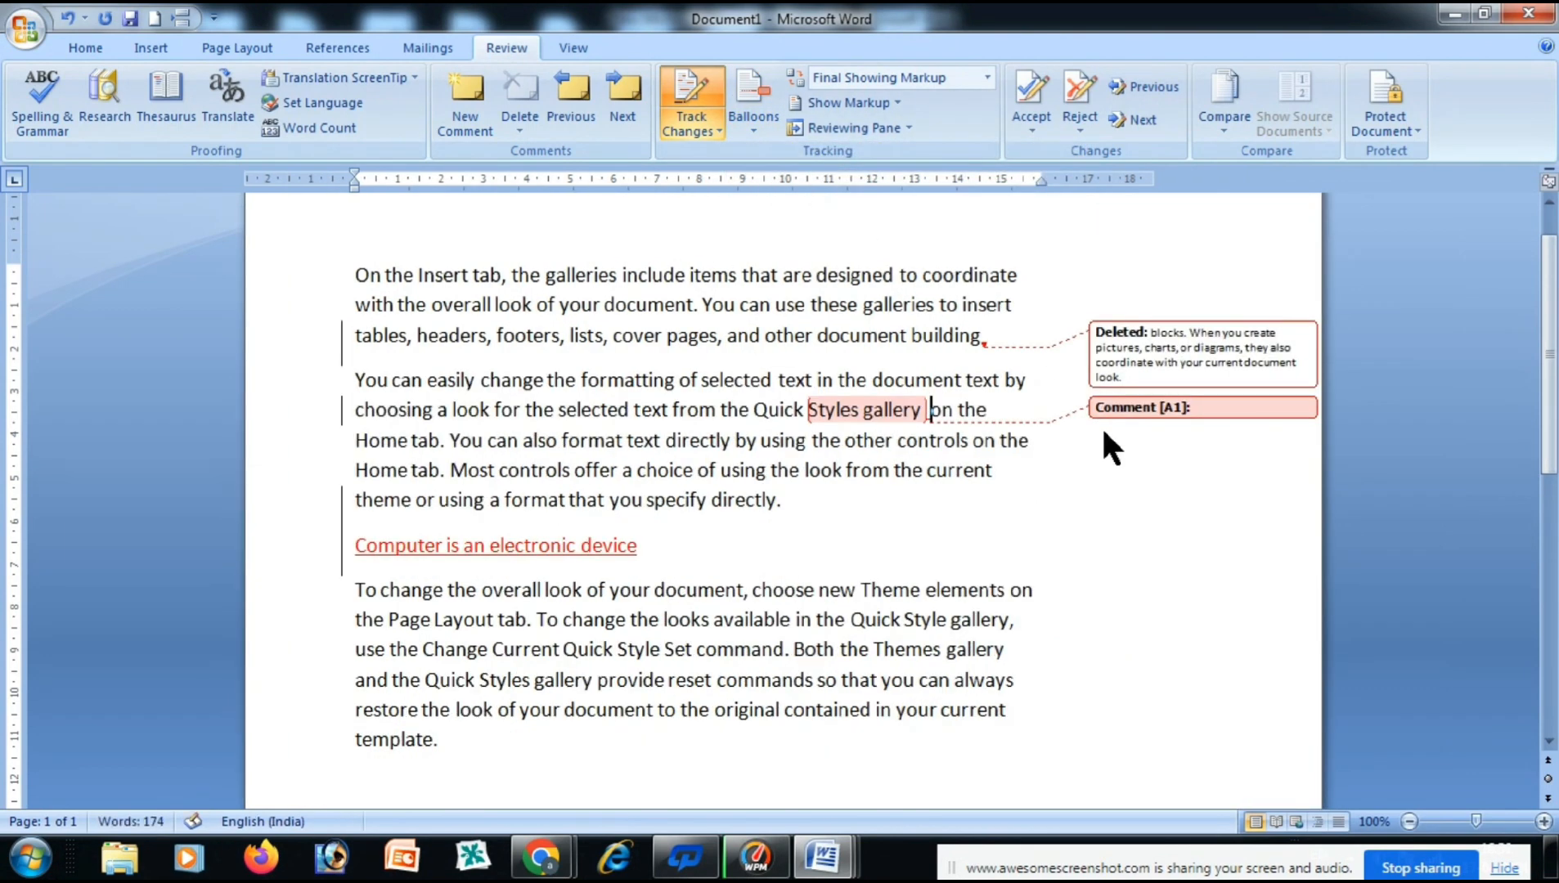
pyautogui.click(1206, 408)
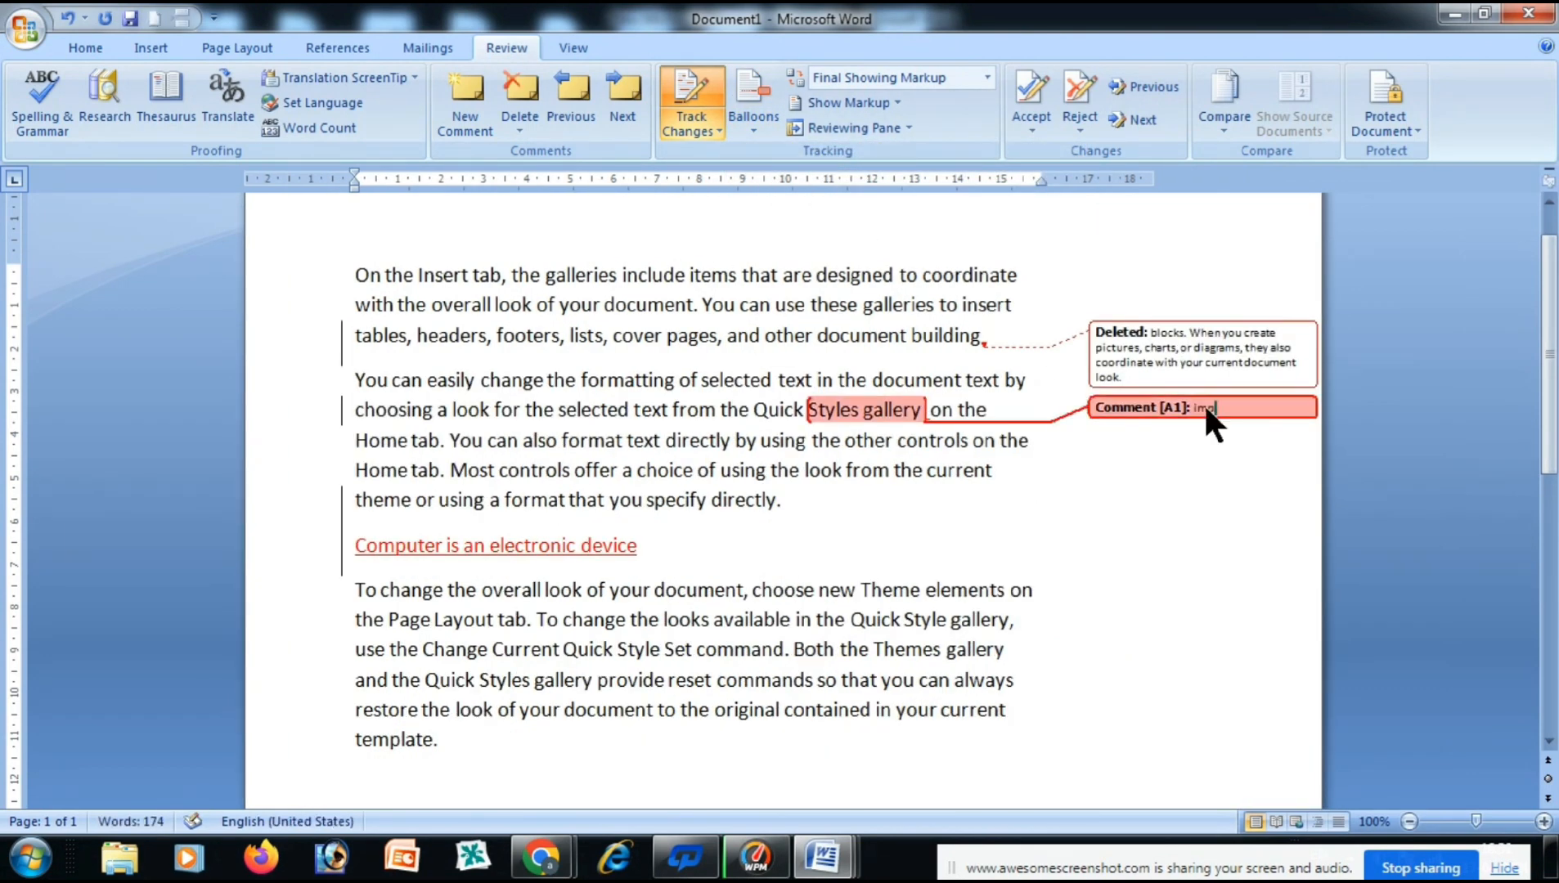
pyautogui.click(918, 493)
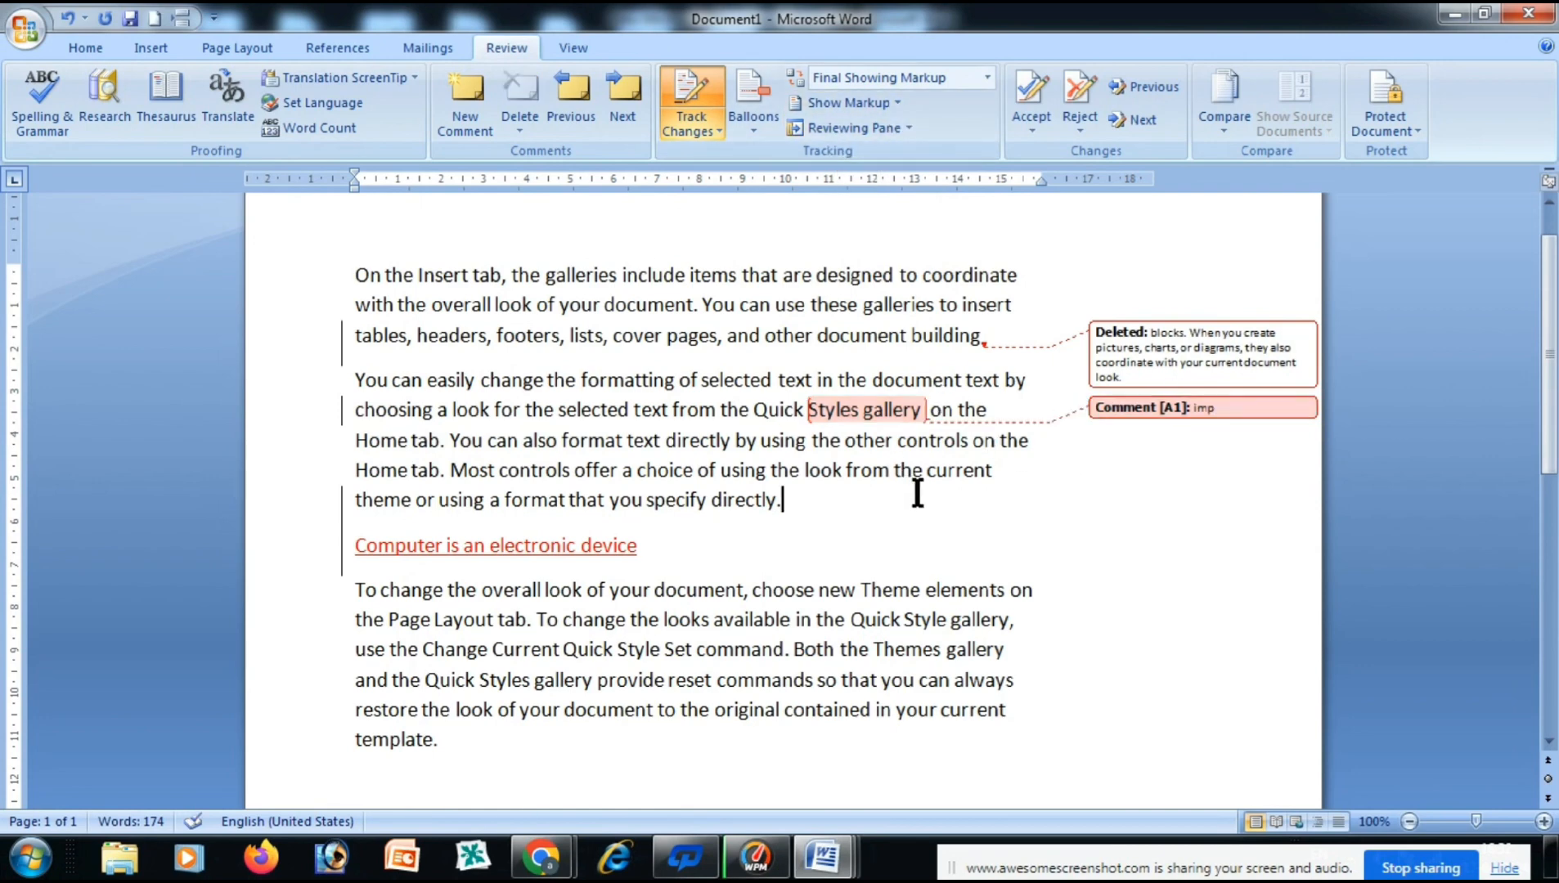
pyautogui.moveTo(1000, 475); pyautogui.dragTo(893, 472)
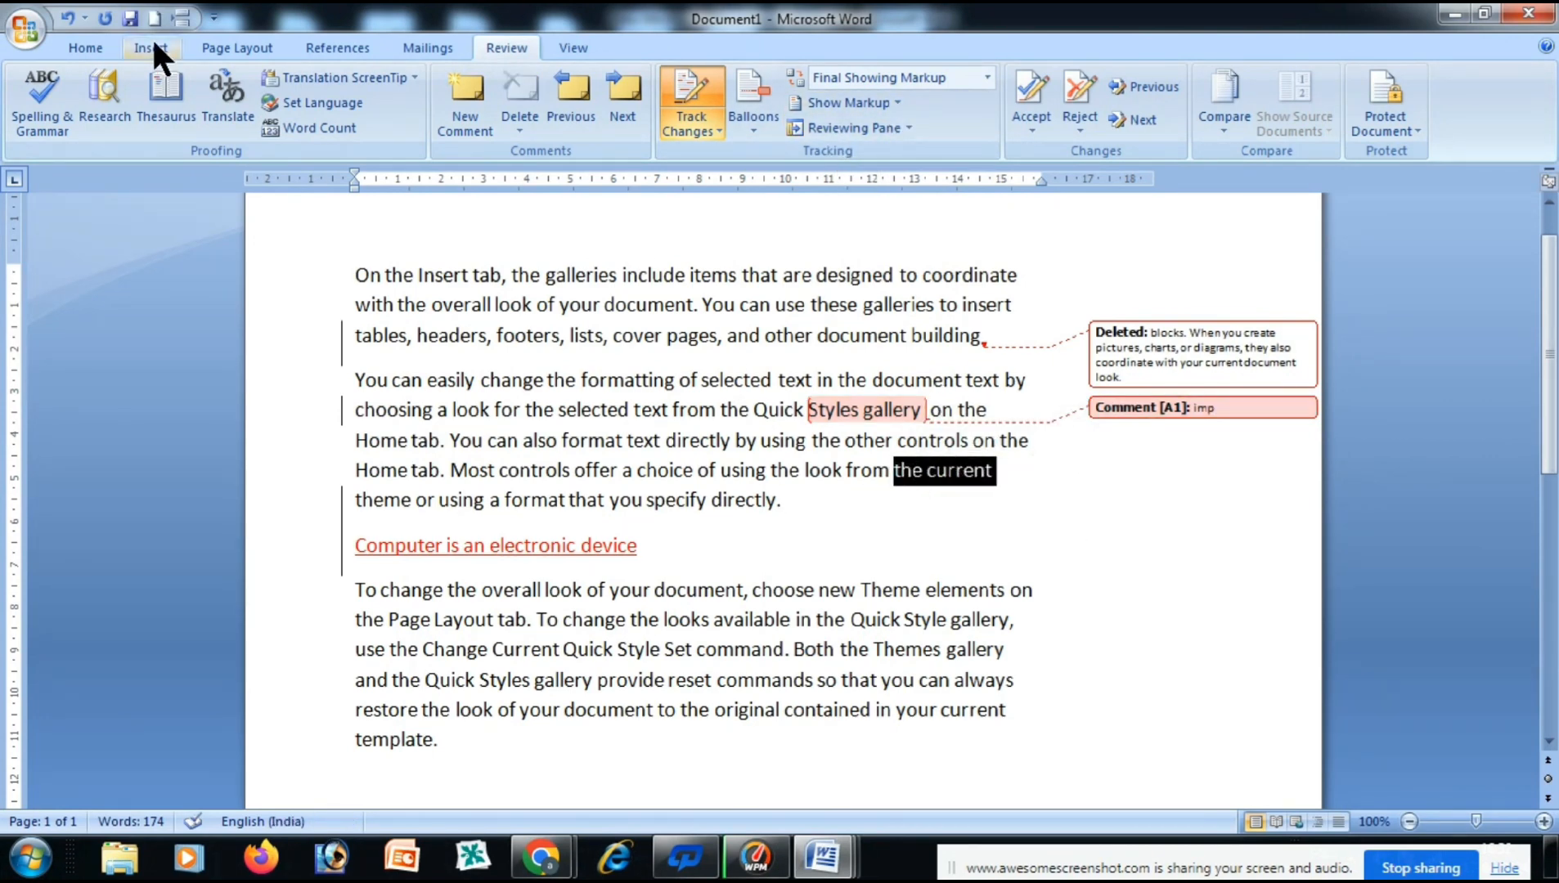
# Apply Bold and Italic to 'the current' from the Home tab.
pyautogui.click(85, 47)
pyautogui.click(197, 119)
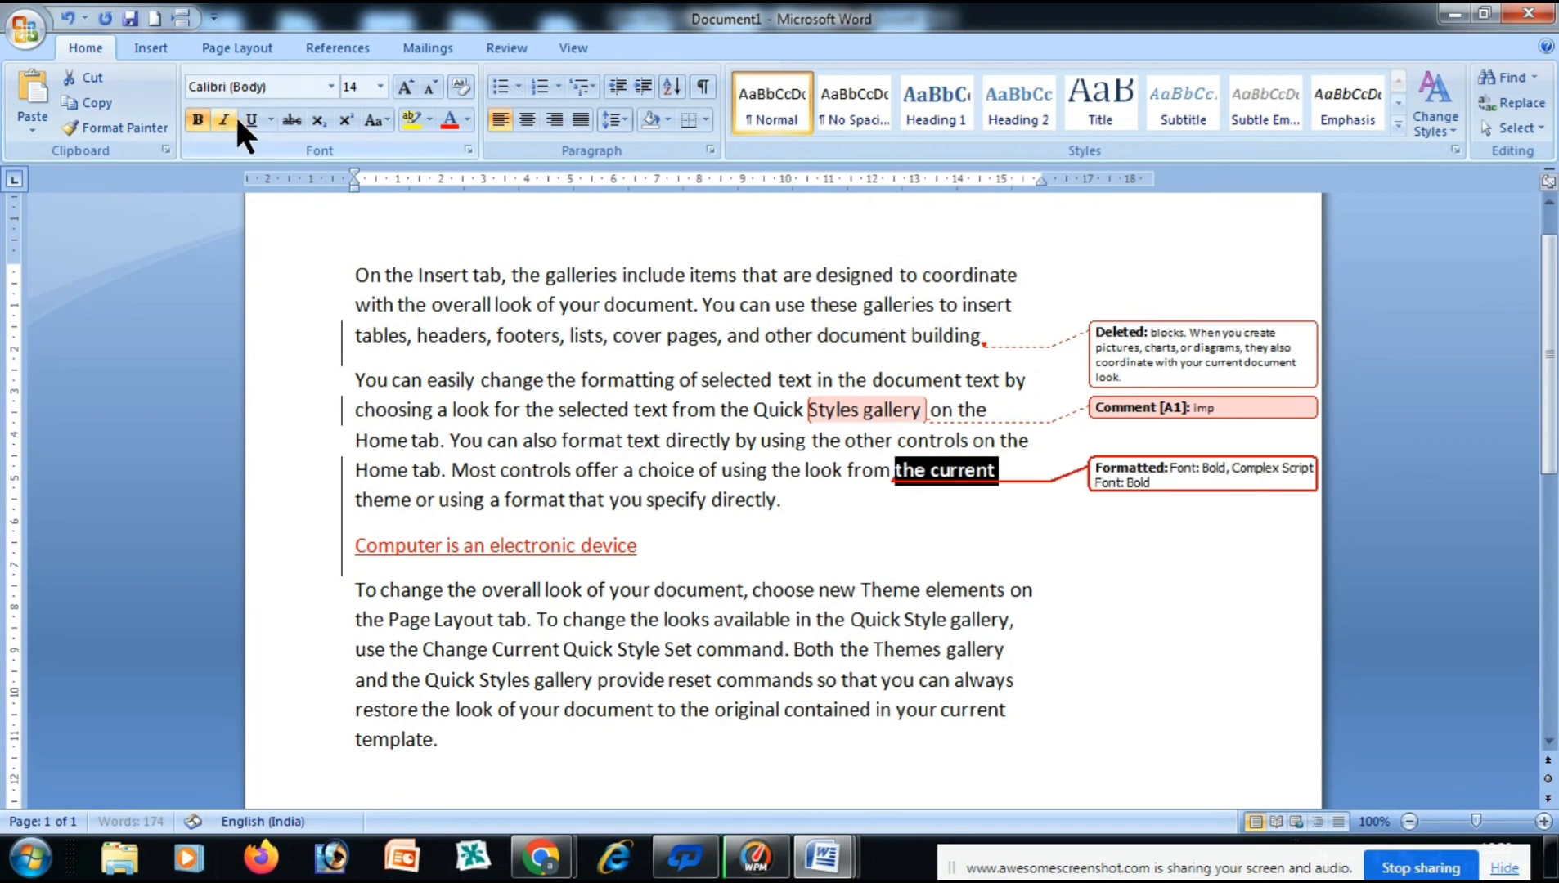
pyautogui.click(229, 119)
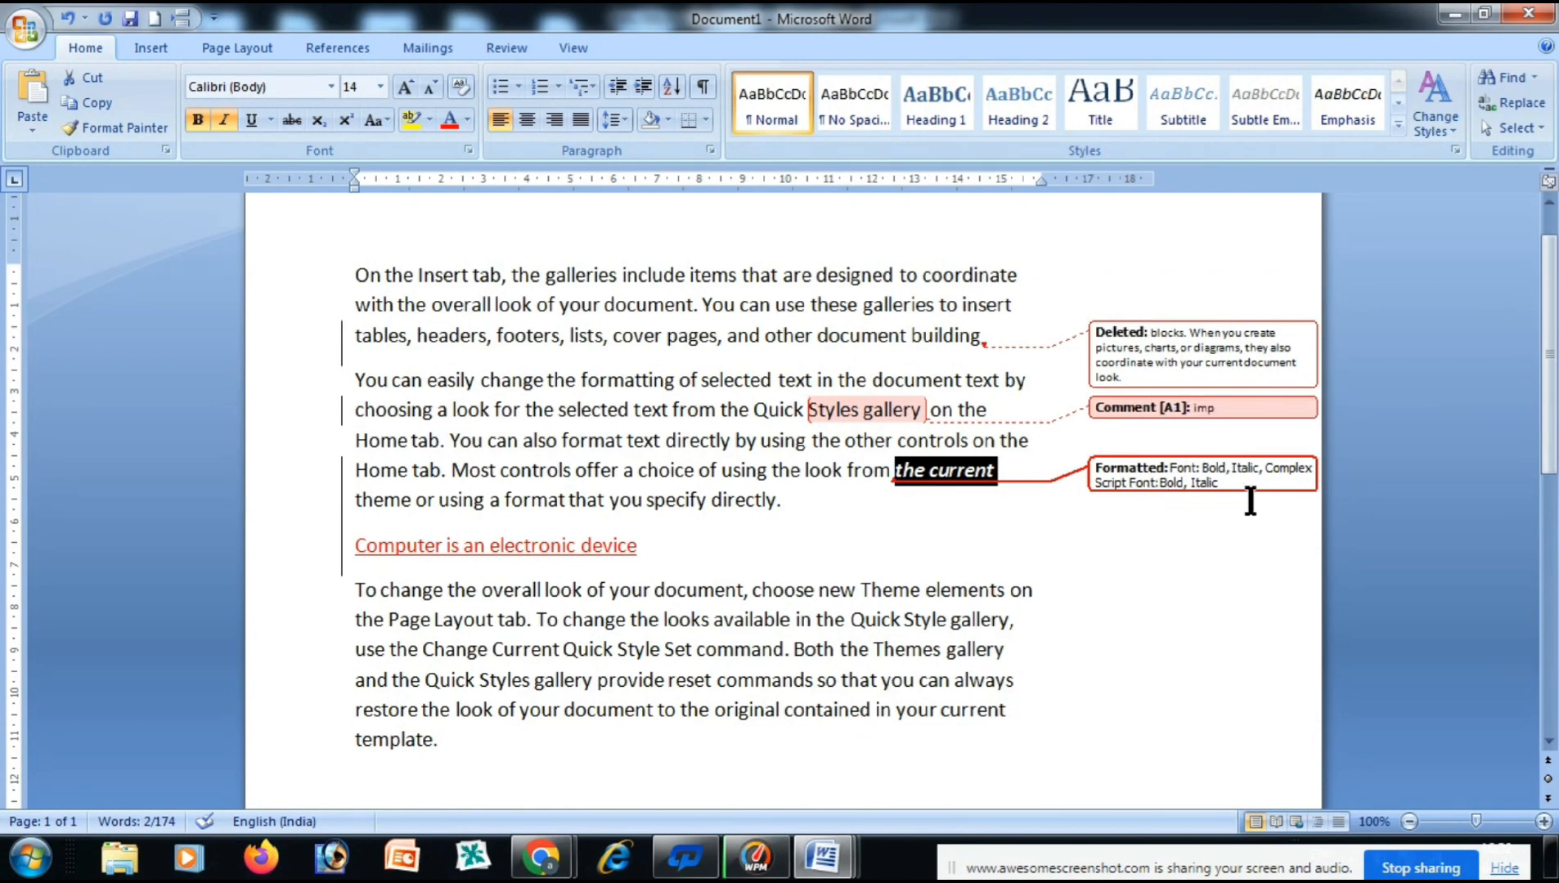
# Hide comments, insertions and deletions, and formatting changes from the shown markup.
pyautogui.click(489, 49)
pyautogui.click(849, 102)
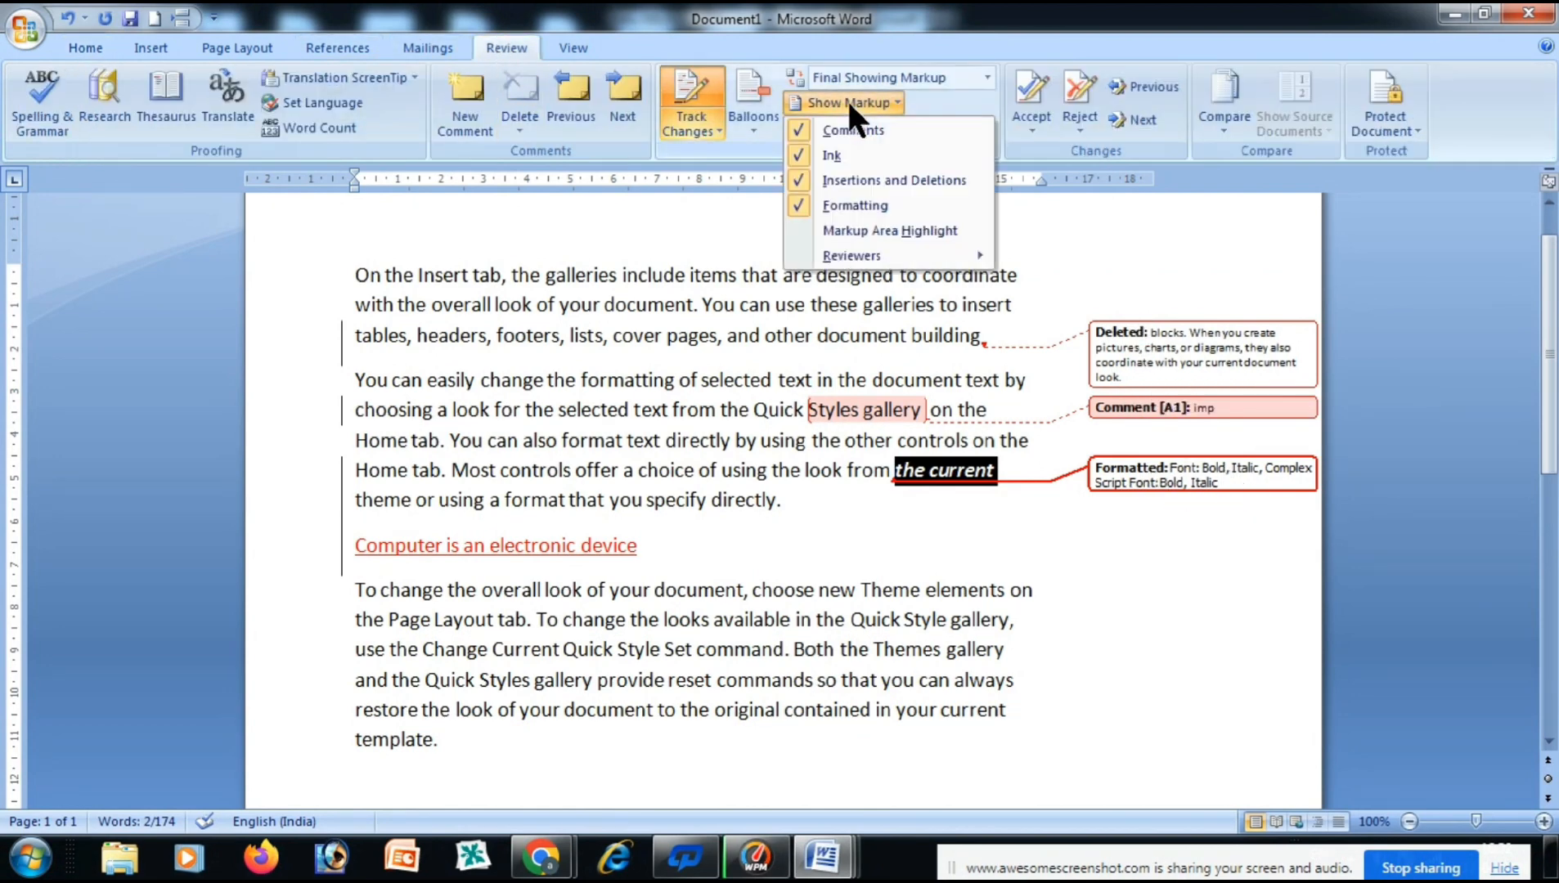
pyautogui.click(798, 127)
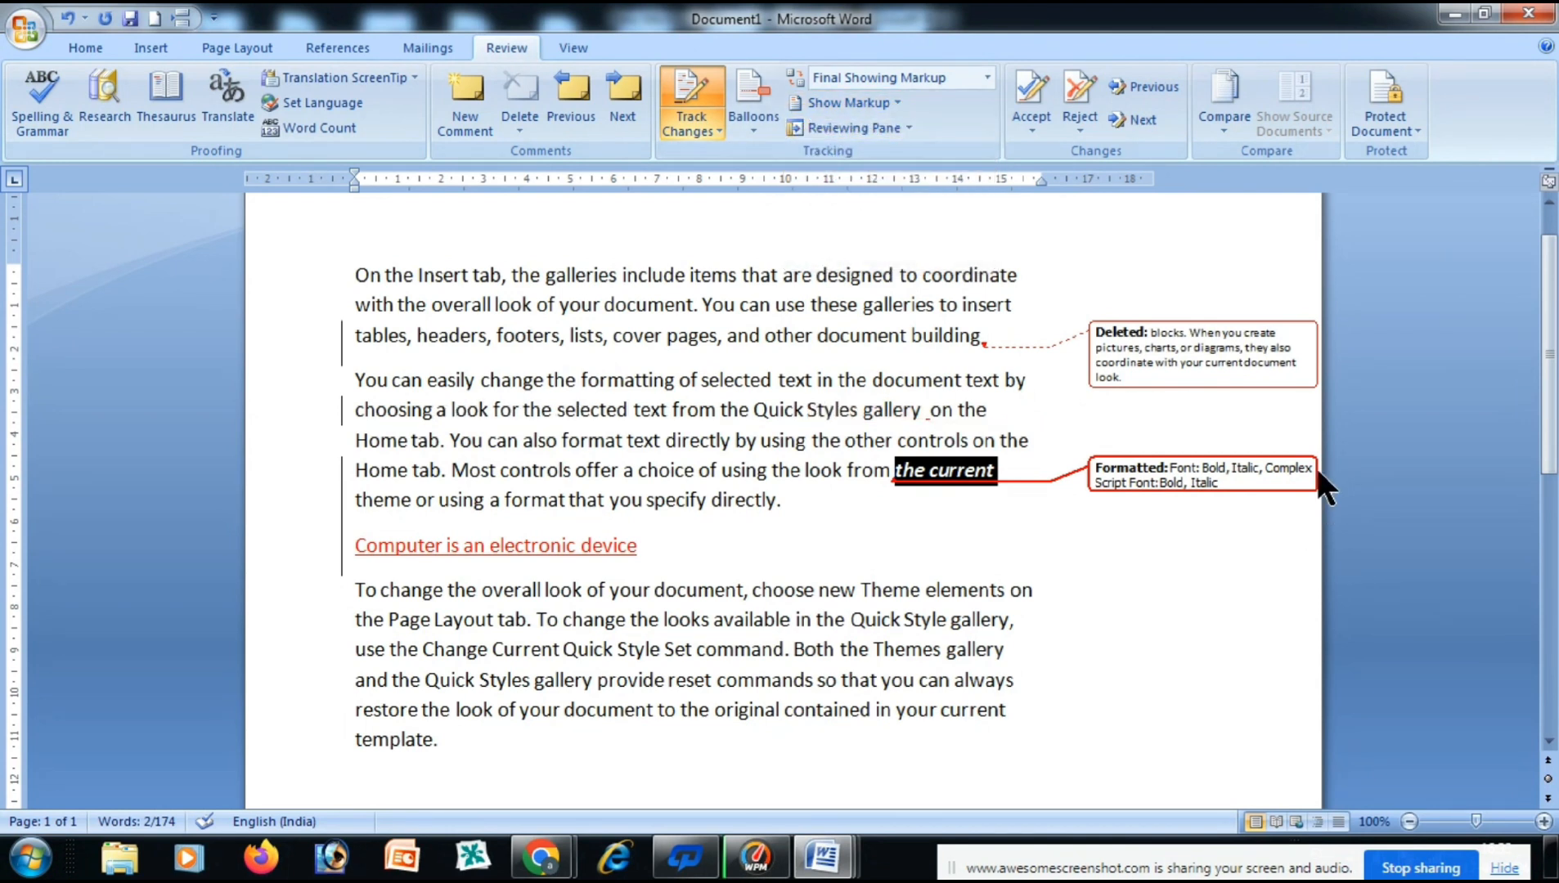
pyautogui.click(890, 99)
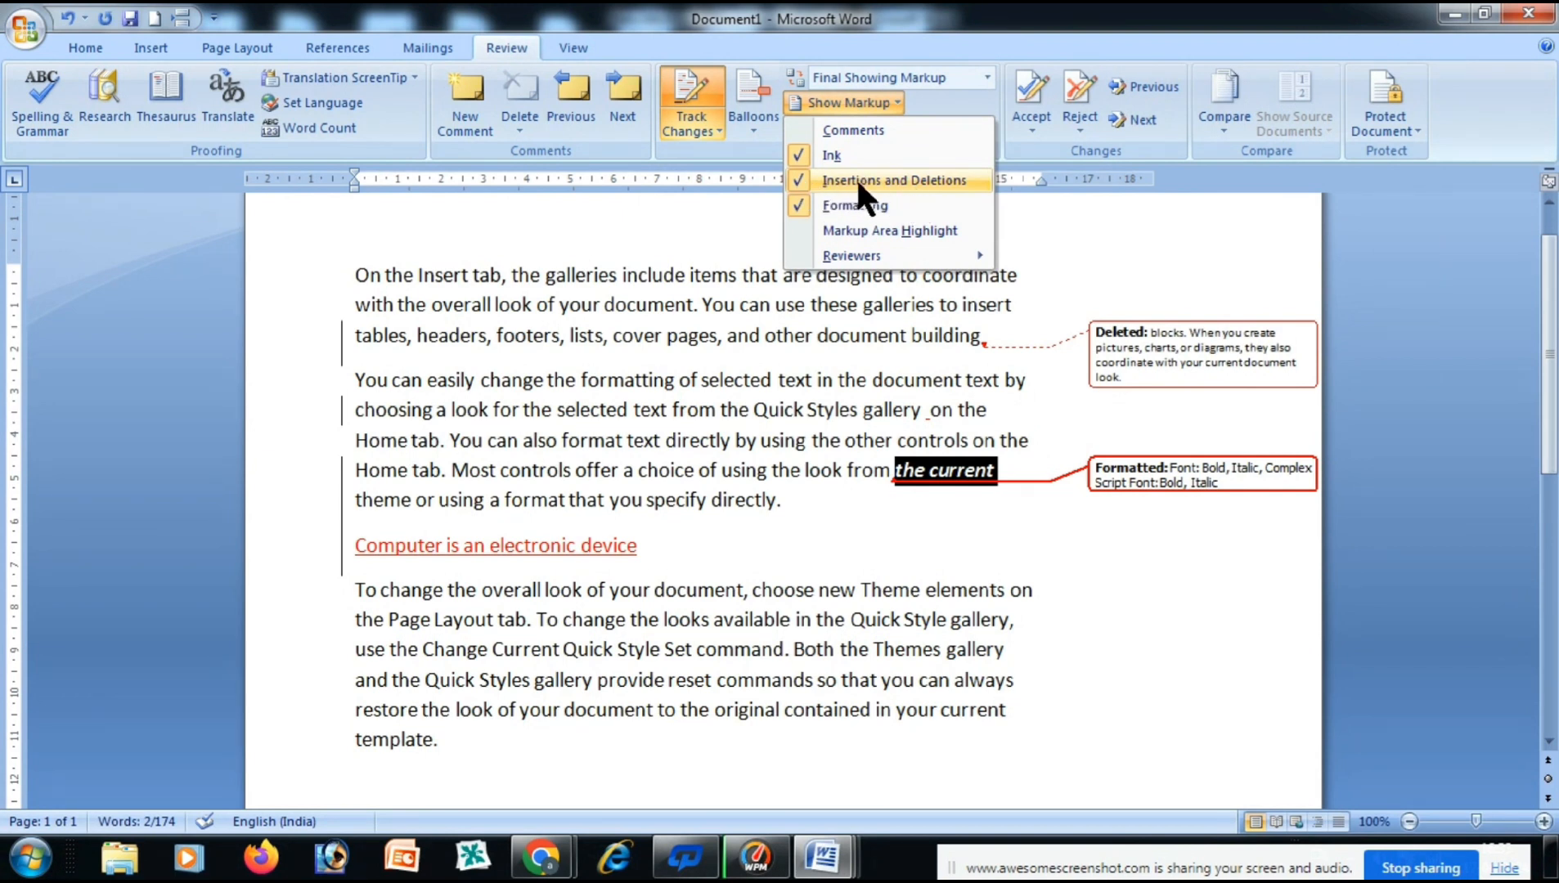
pyautogui.click(802, 180)
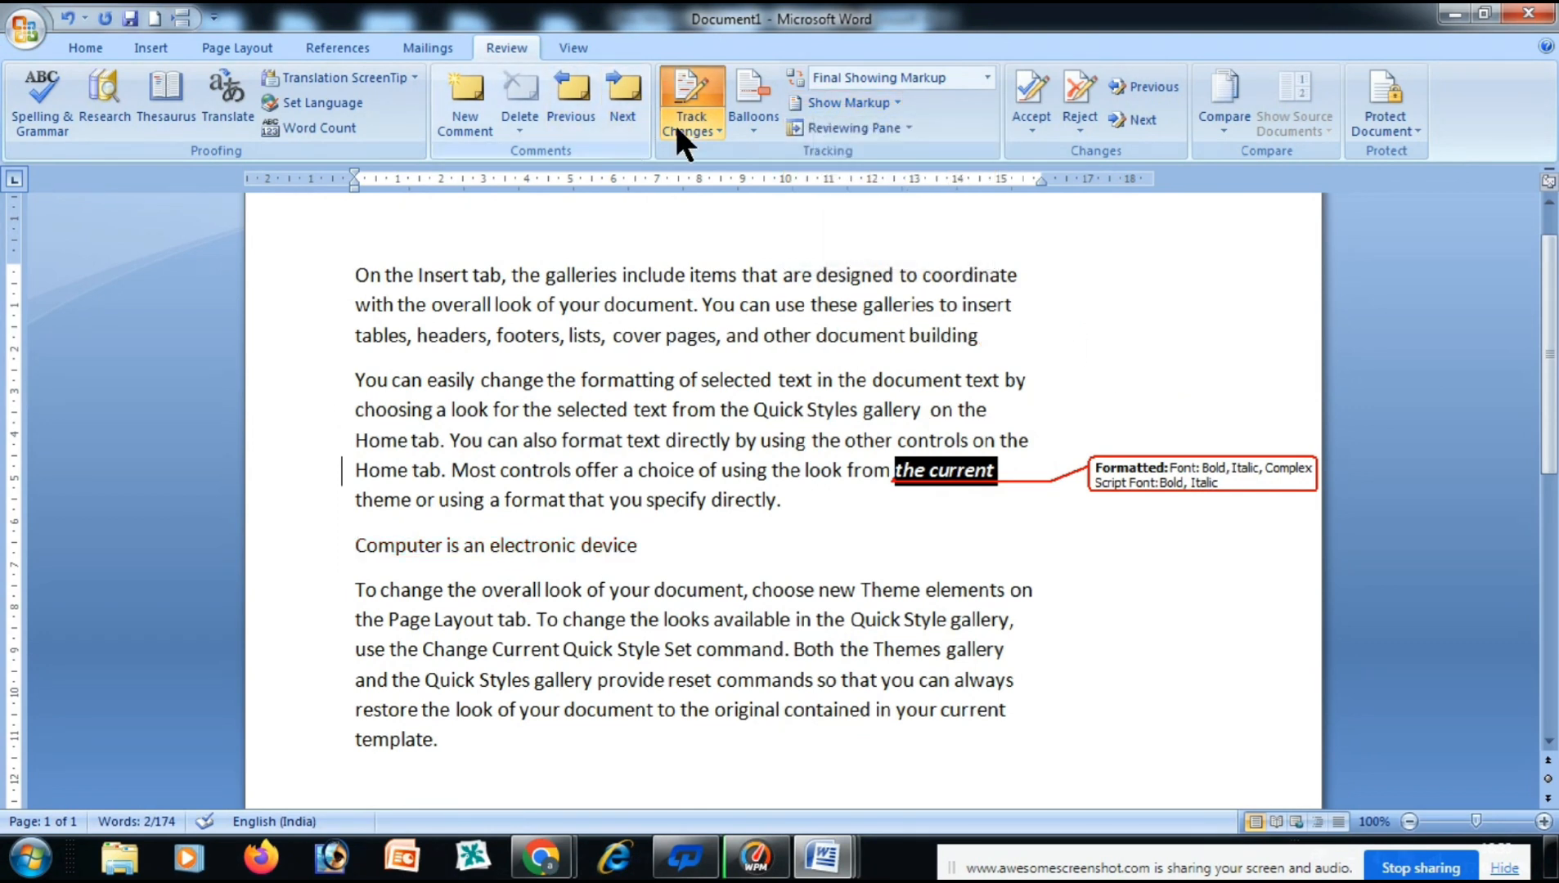
pyautogui.click(894, 102)
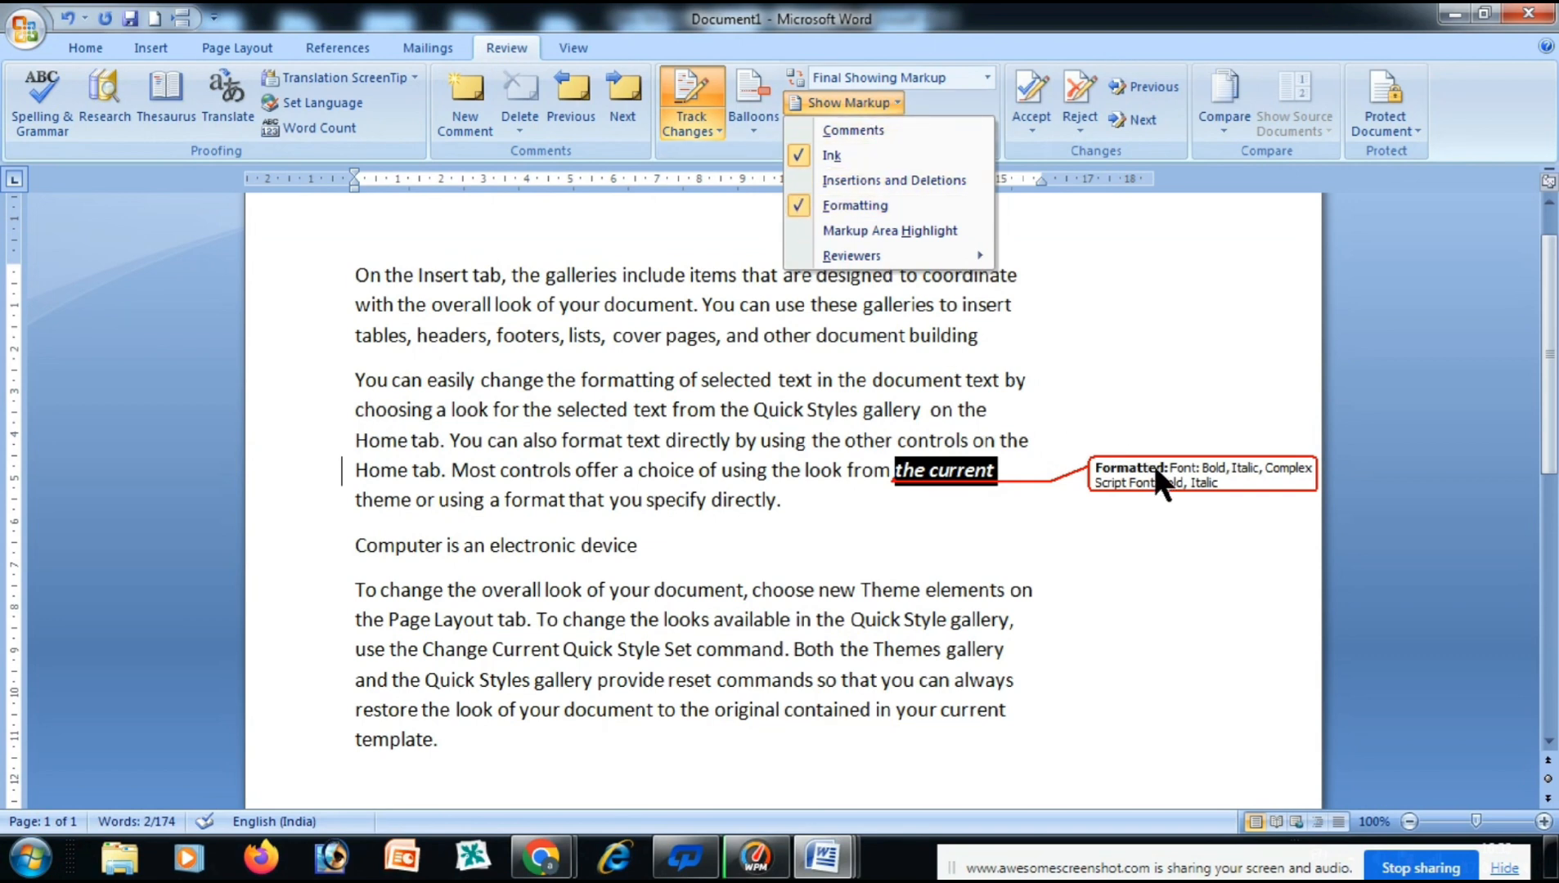
pyautogui.click(802, 205)
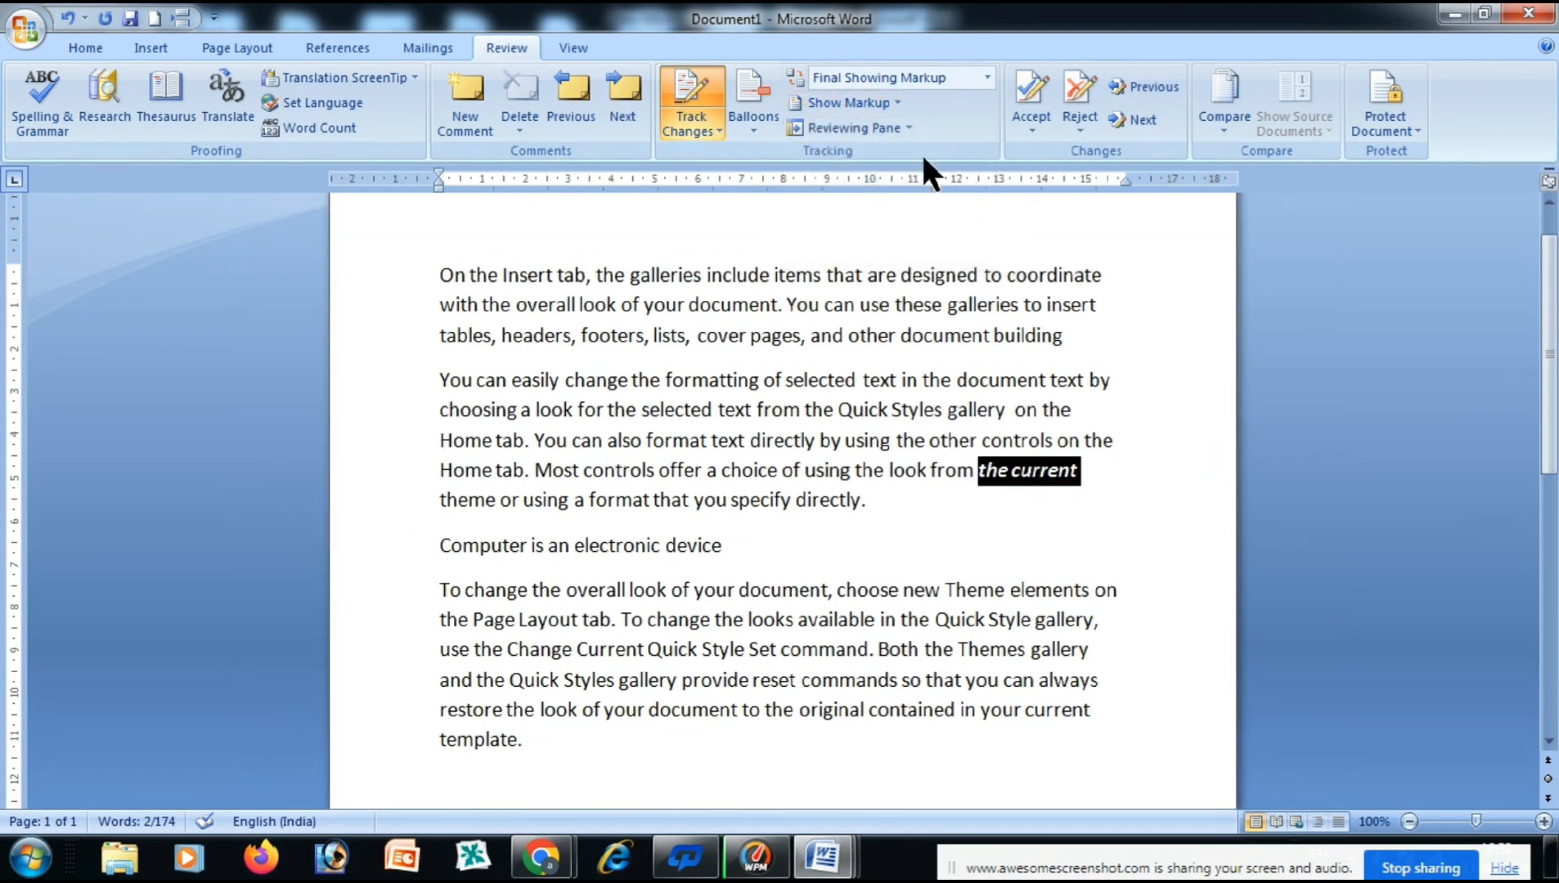
# Show comments, insertions and deletions, and formatting changes again.
pyautogui.click(897, 102)
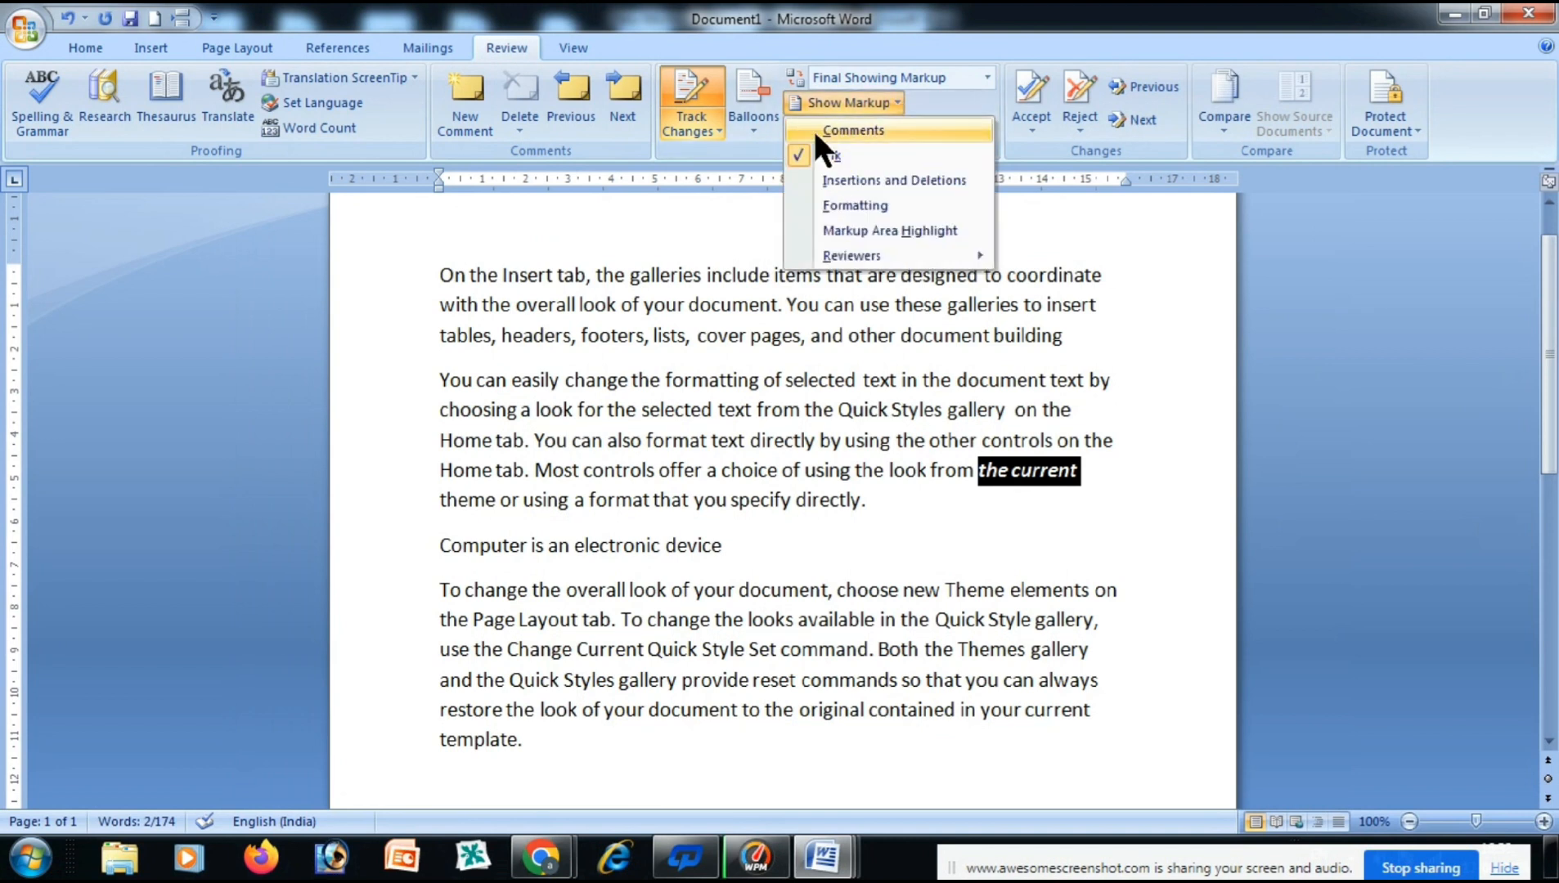
pyautogui.click(814, 129)
pyautogui.click(894, 102)
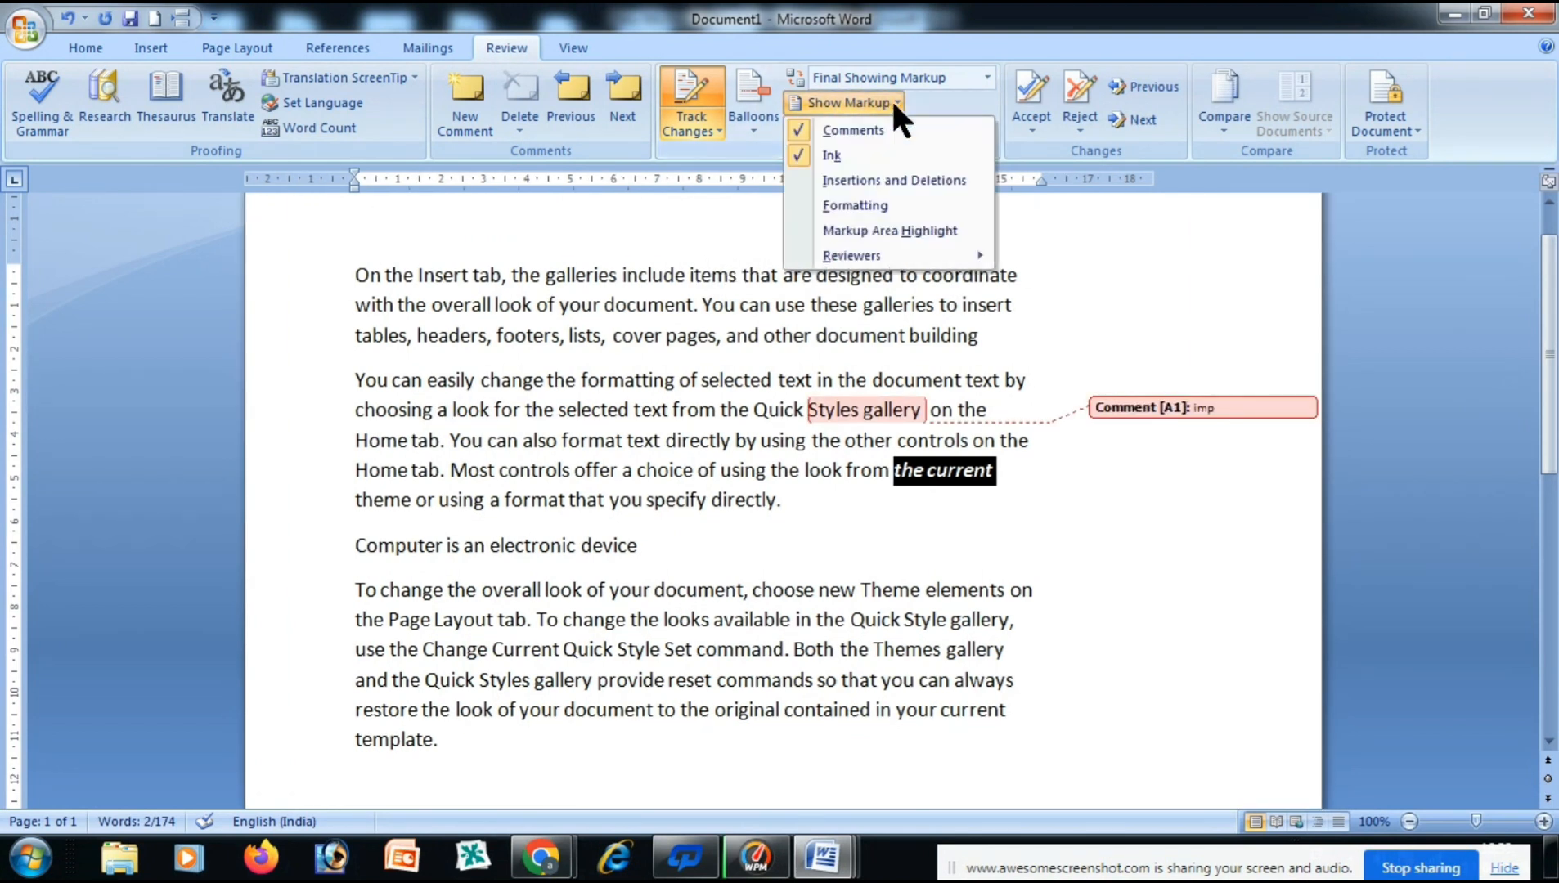
pyautogui.click(805, 181)
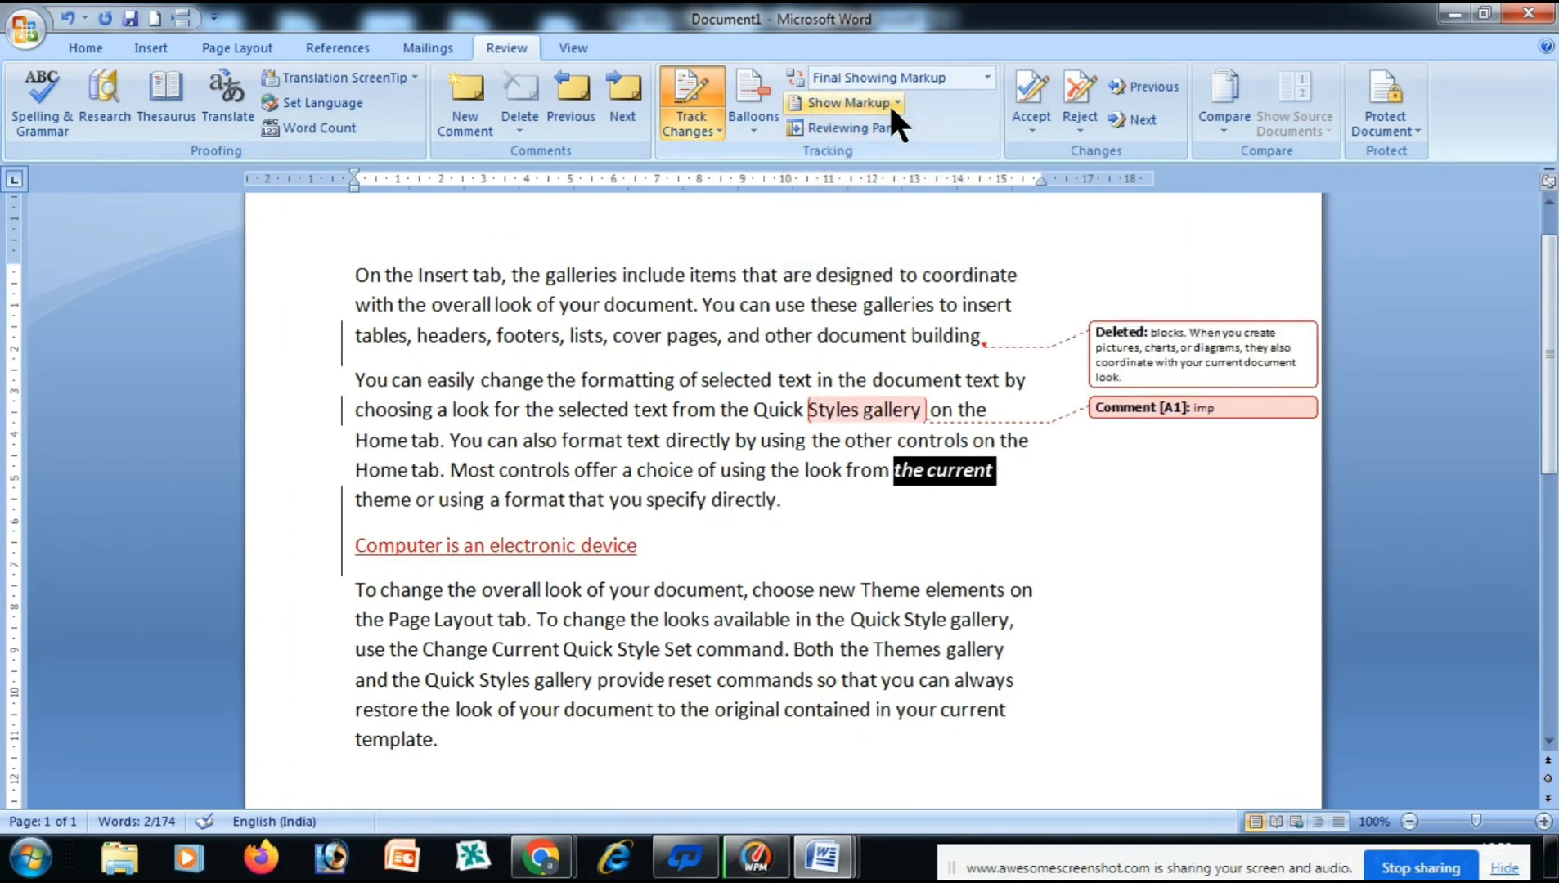
pyautogui.click(894, 102)
pyautogui.click(805, 207)
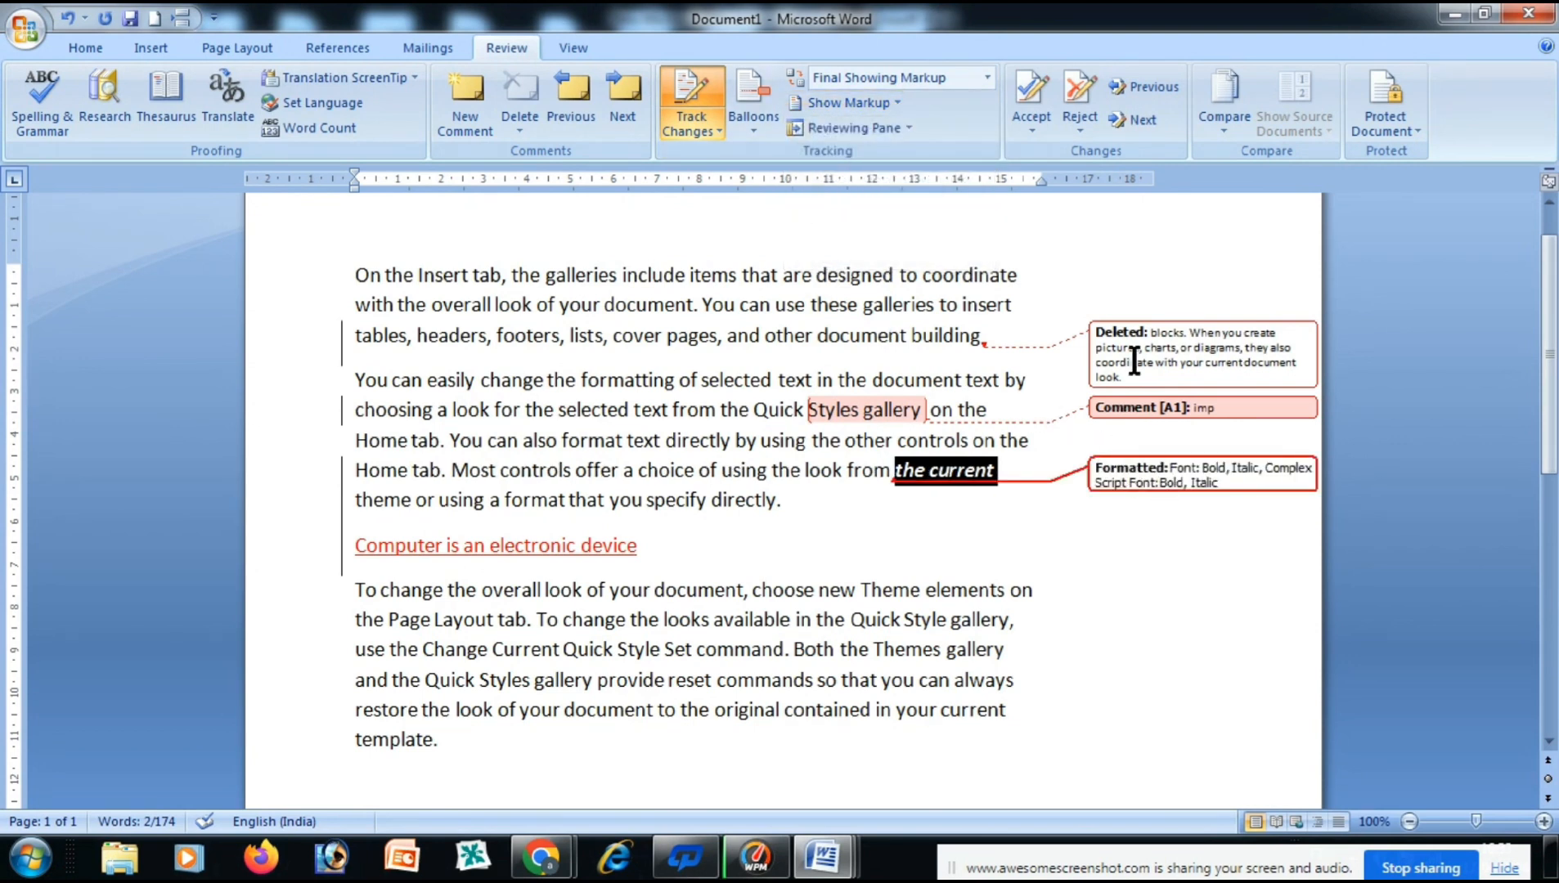
# Toggle Markup Area Highlight on, then switch it off for a white margin.
pyautogui.click(890, 104)
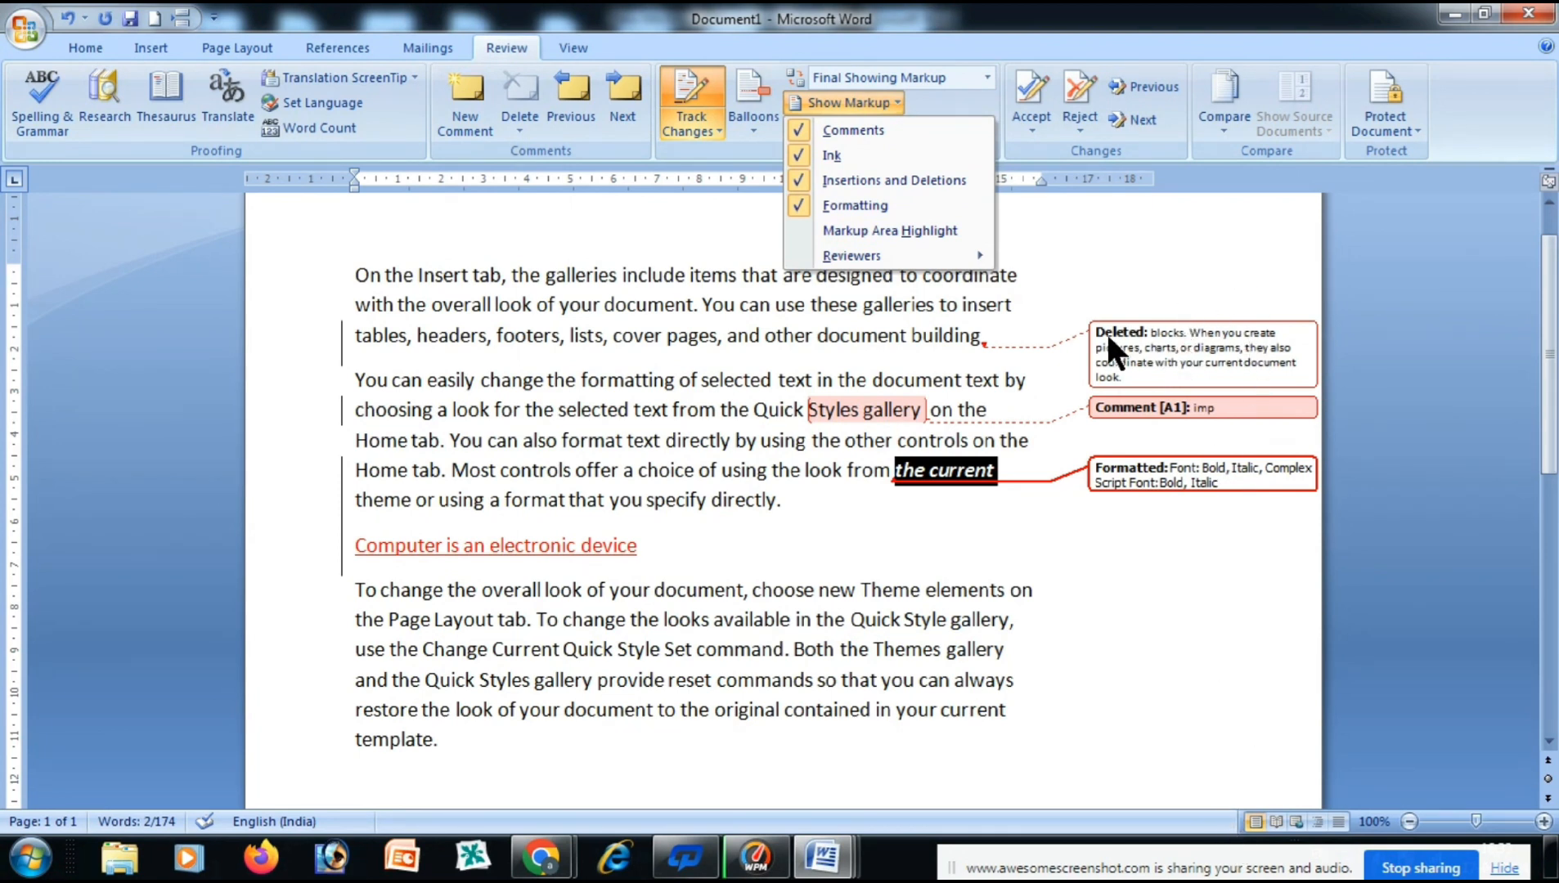
pyautogui.click(818, 232)
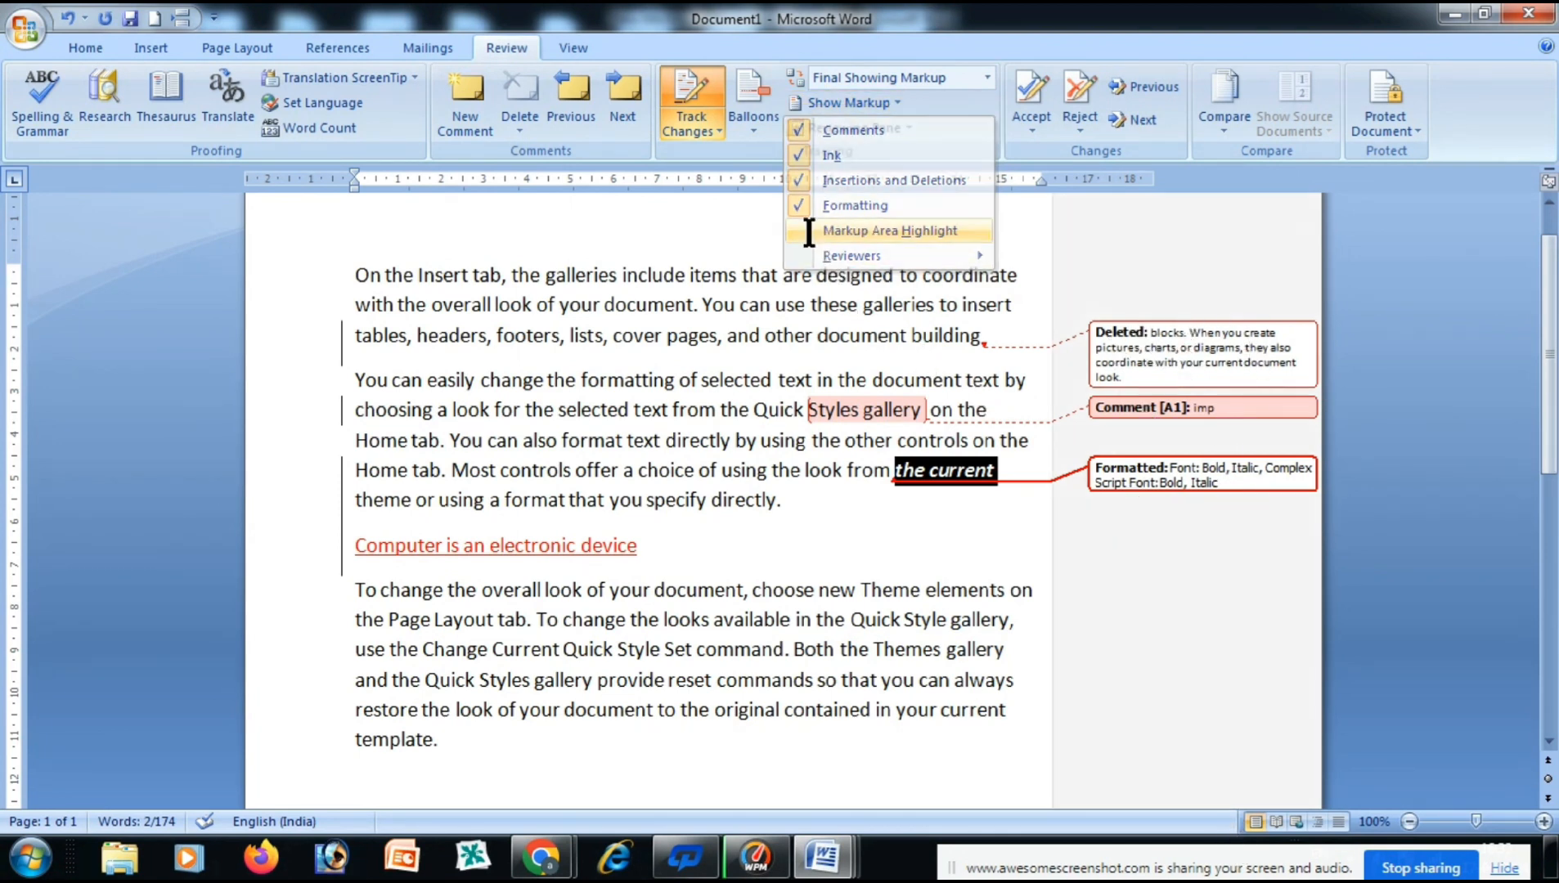
pyautogui.click(890, 103)
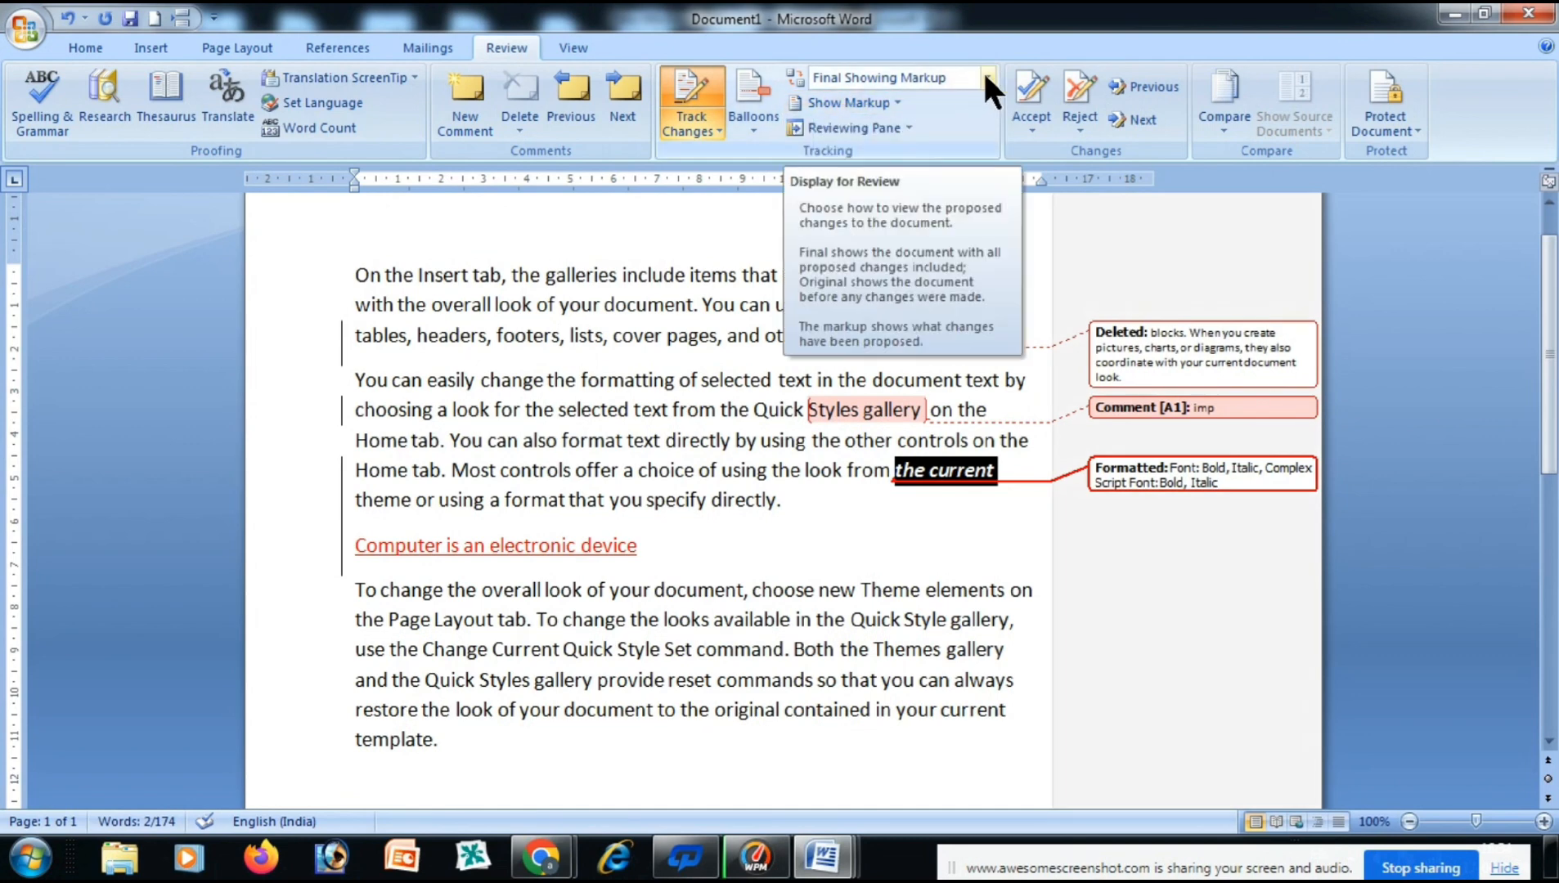
pyautogui.click(889, 99)
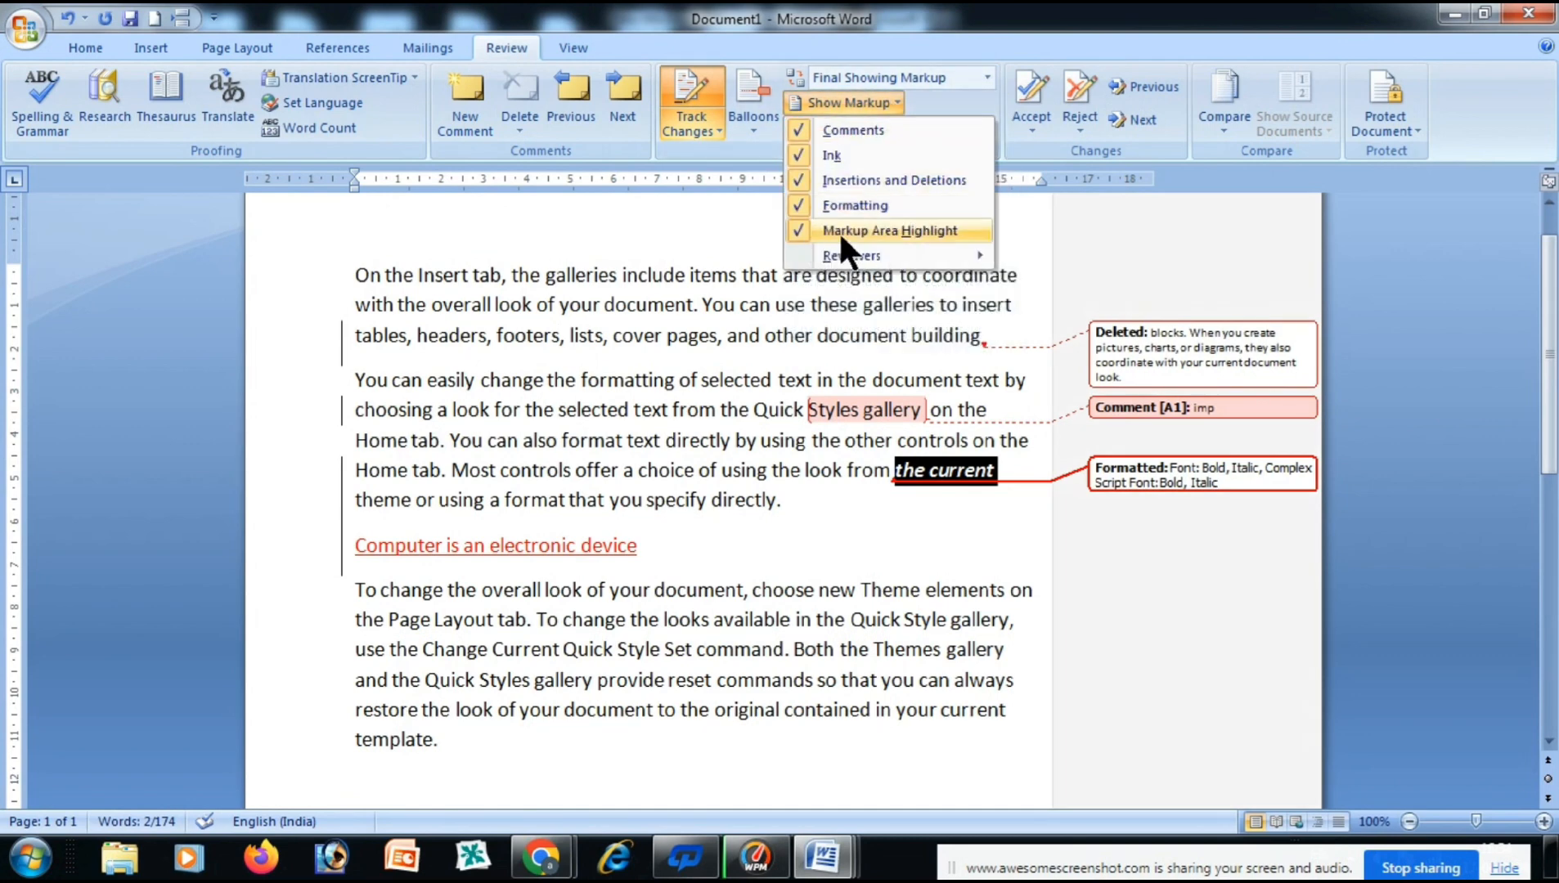
pyautogui.click(800, 230)
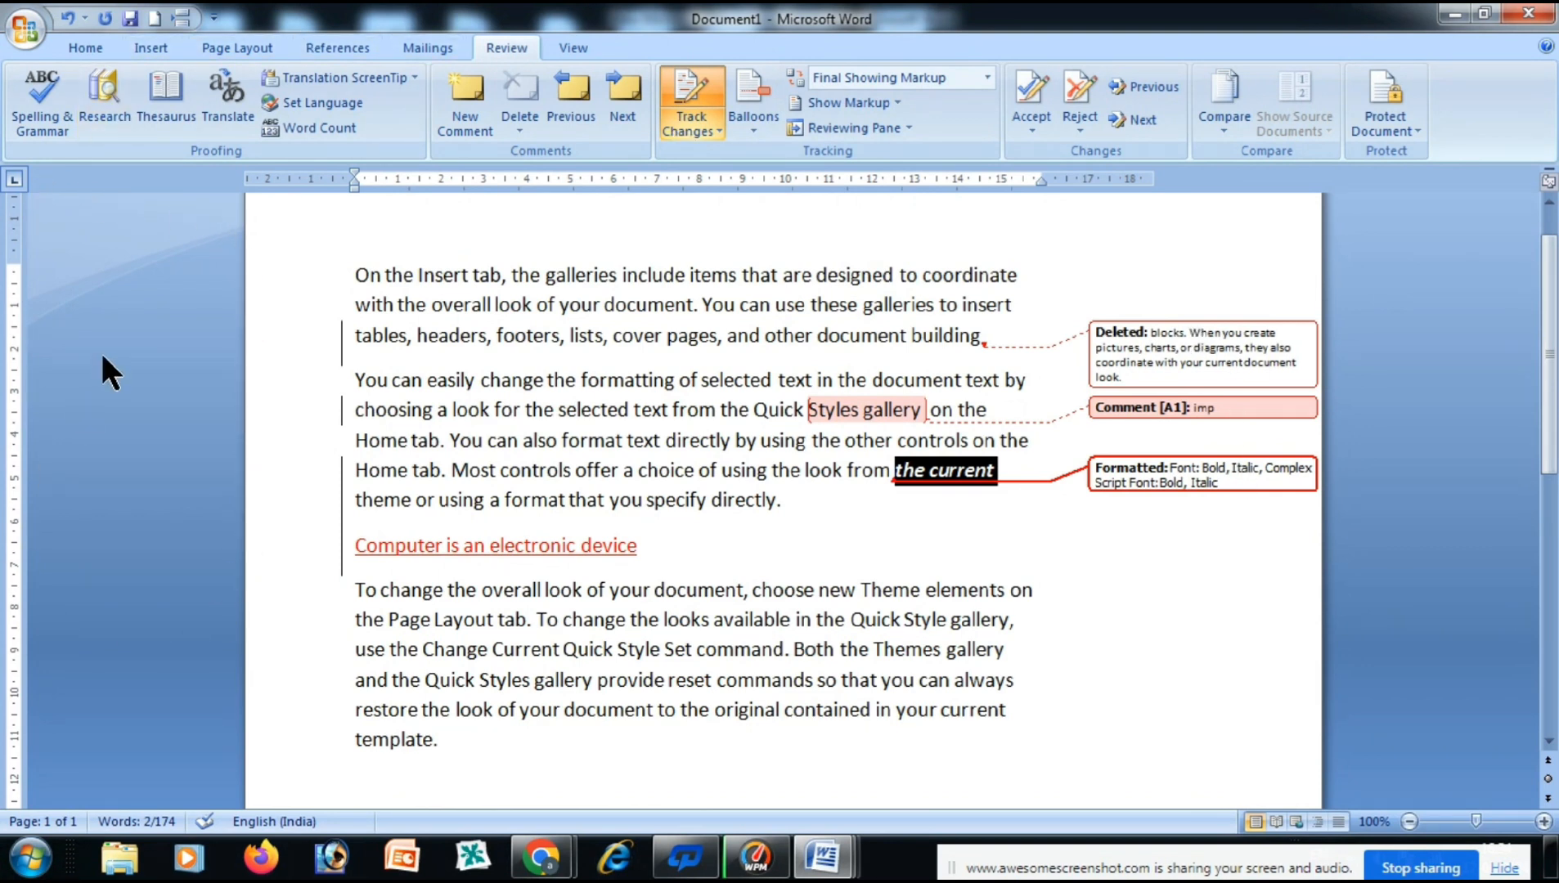
pyautogui.click(867, 125)
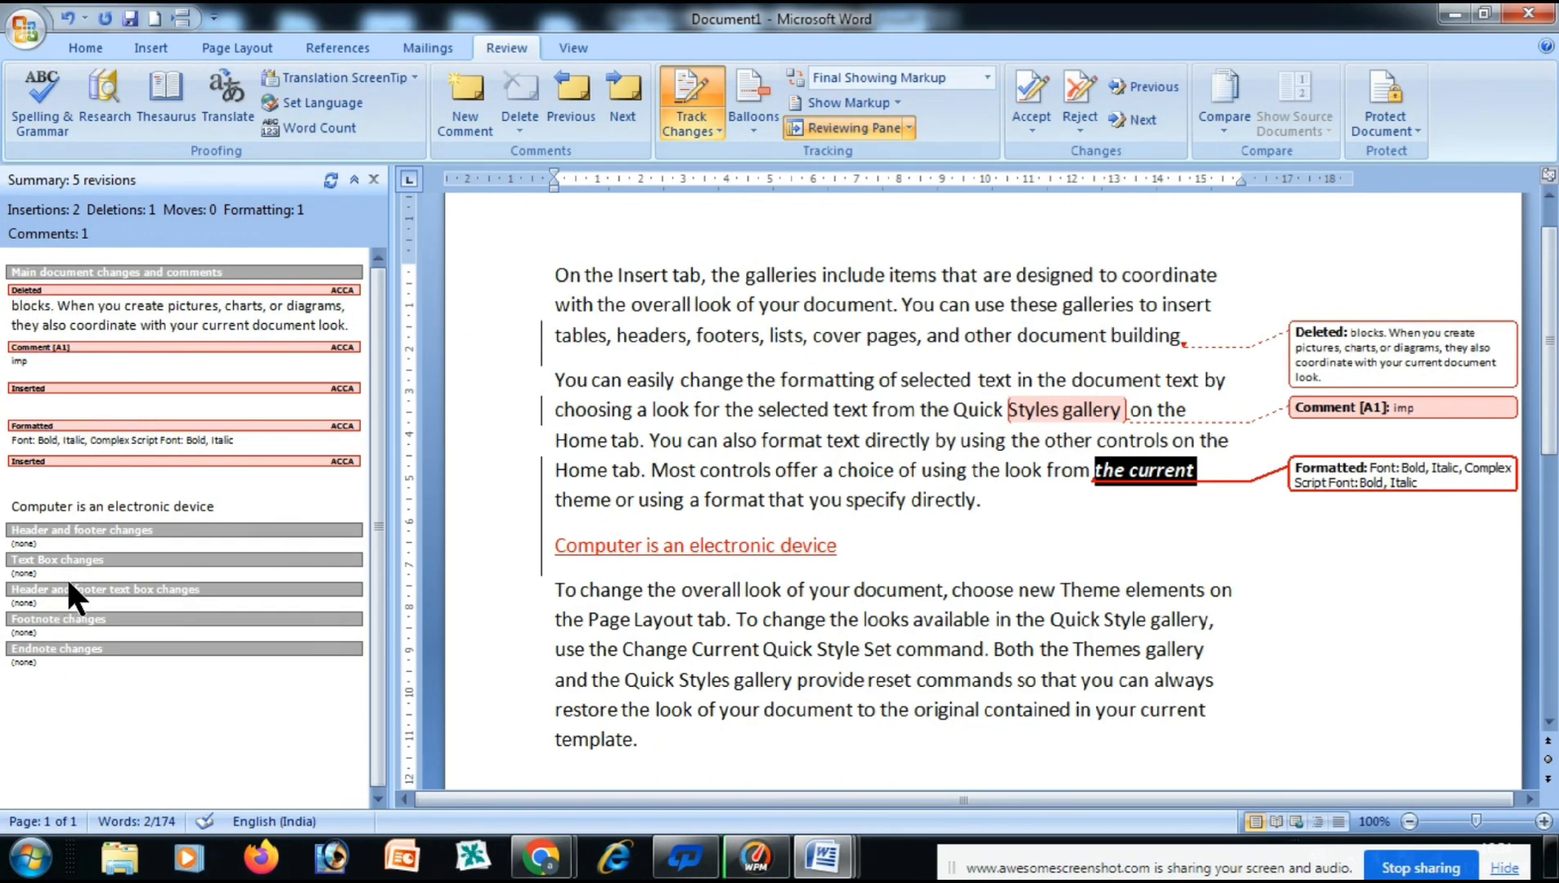
pyautogui.click(372, 177)
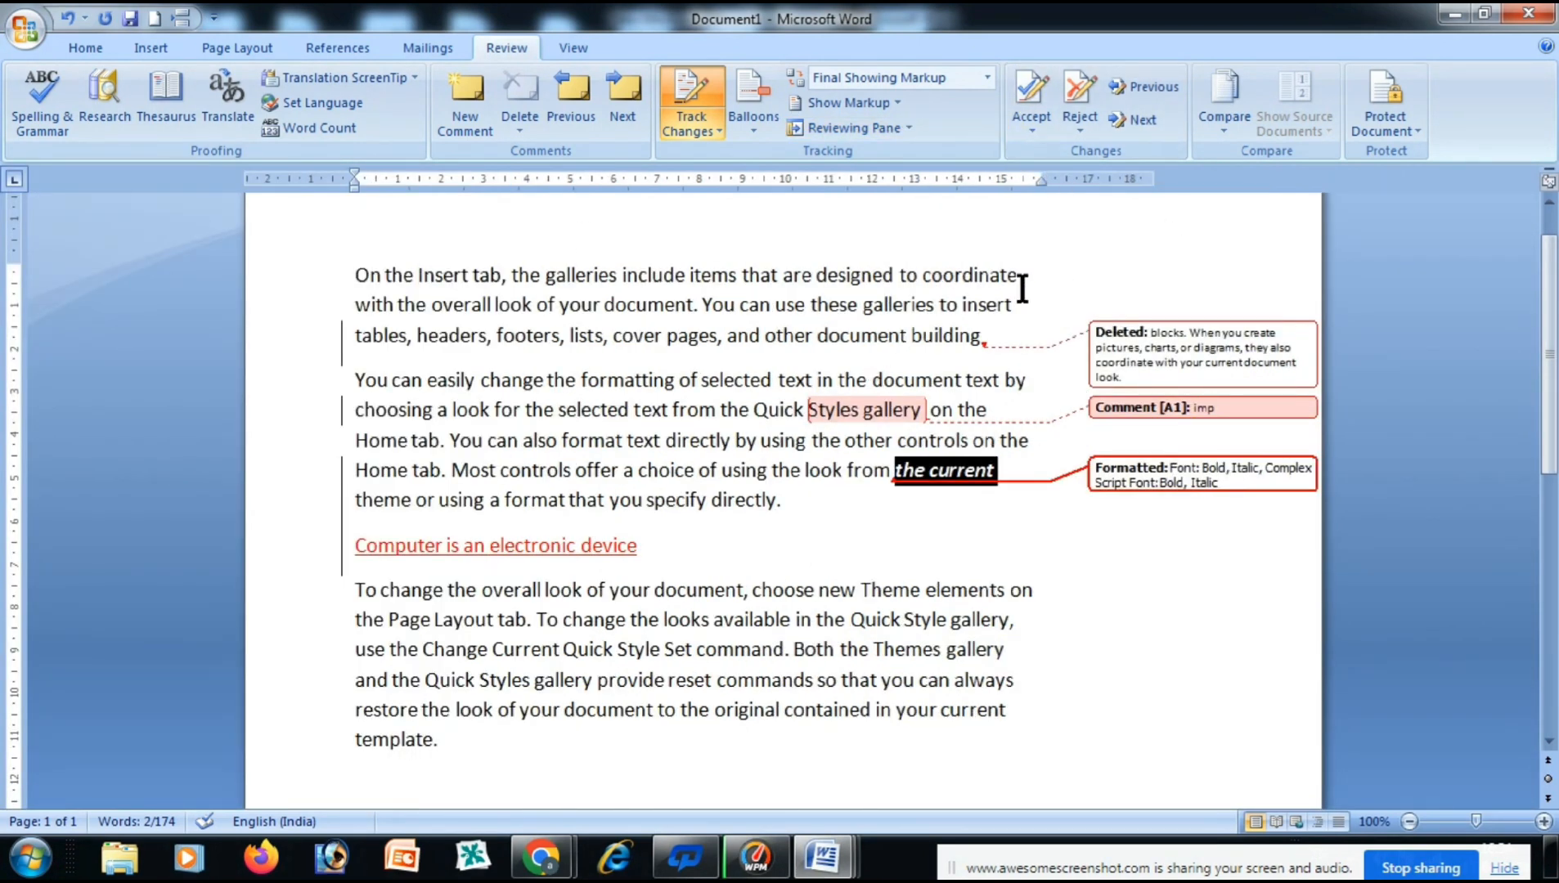
# Switch to Show All Revisions Inline, showing the deletion as strikethrough, then deselect.
pyautogui.click(757, 122)
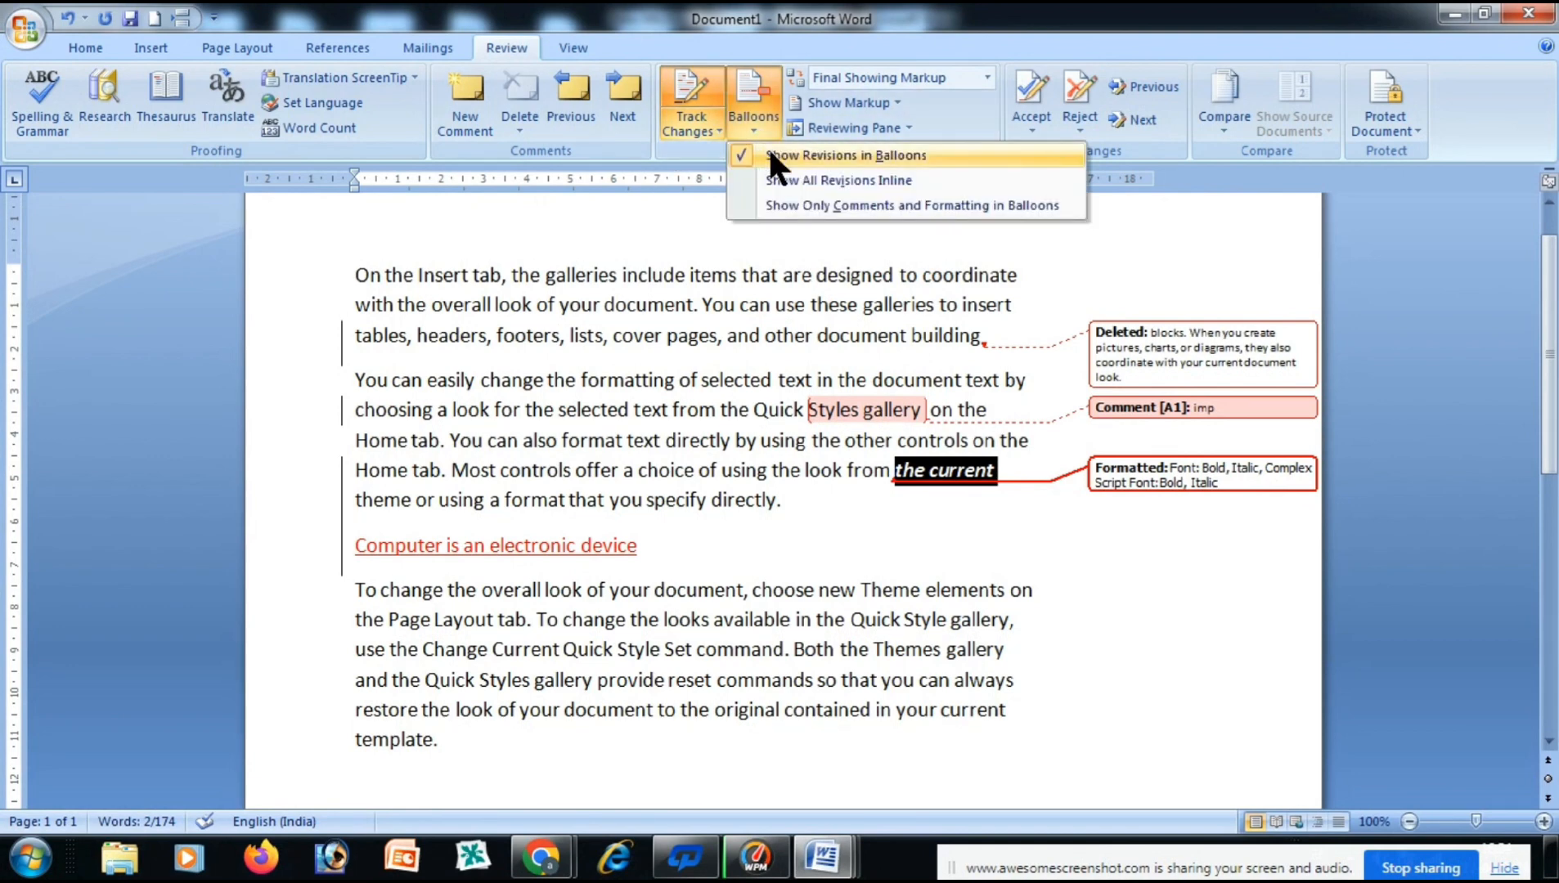
pyautogui.click(780, 178)
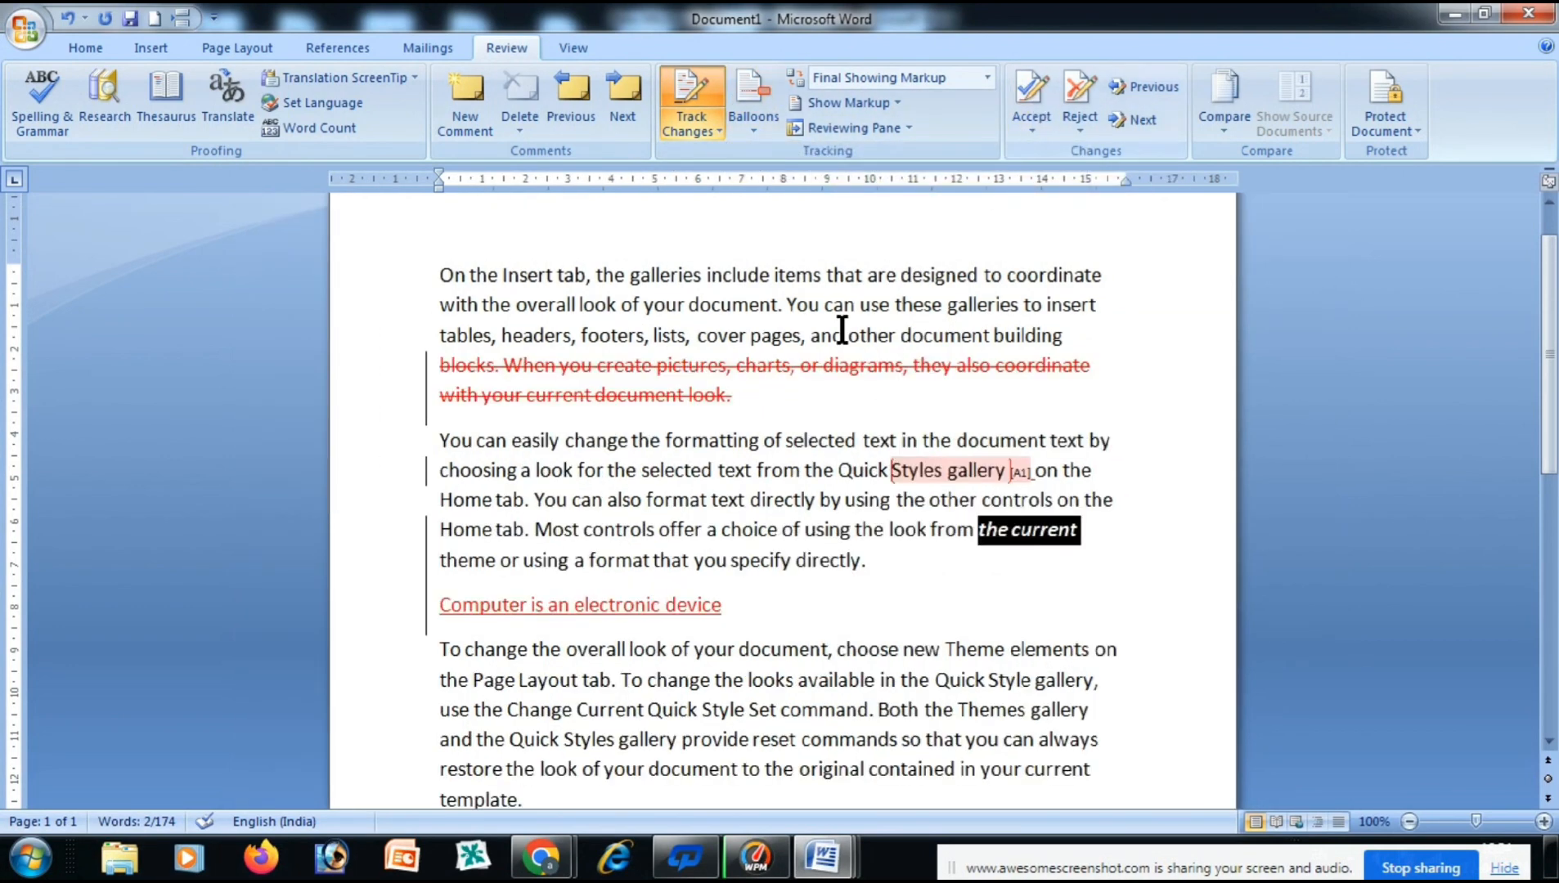
pyautogui.click(734, 396)
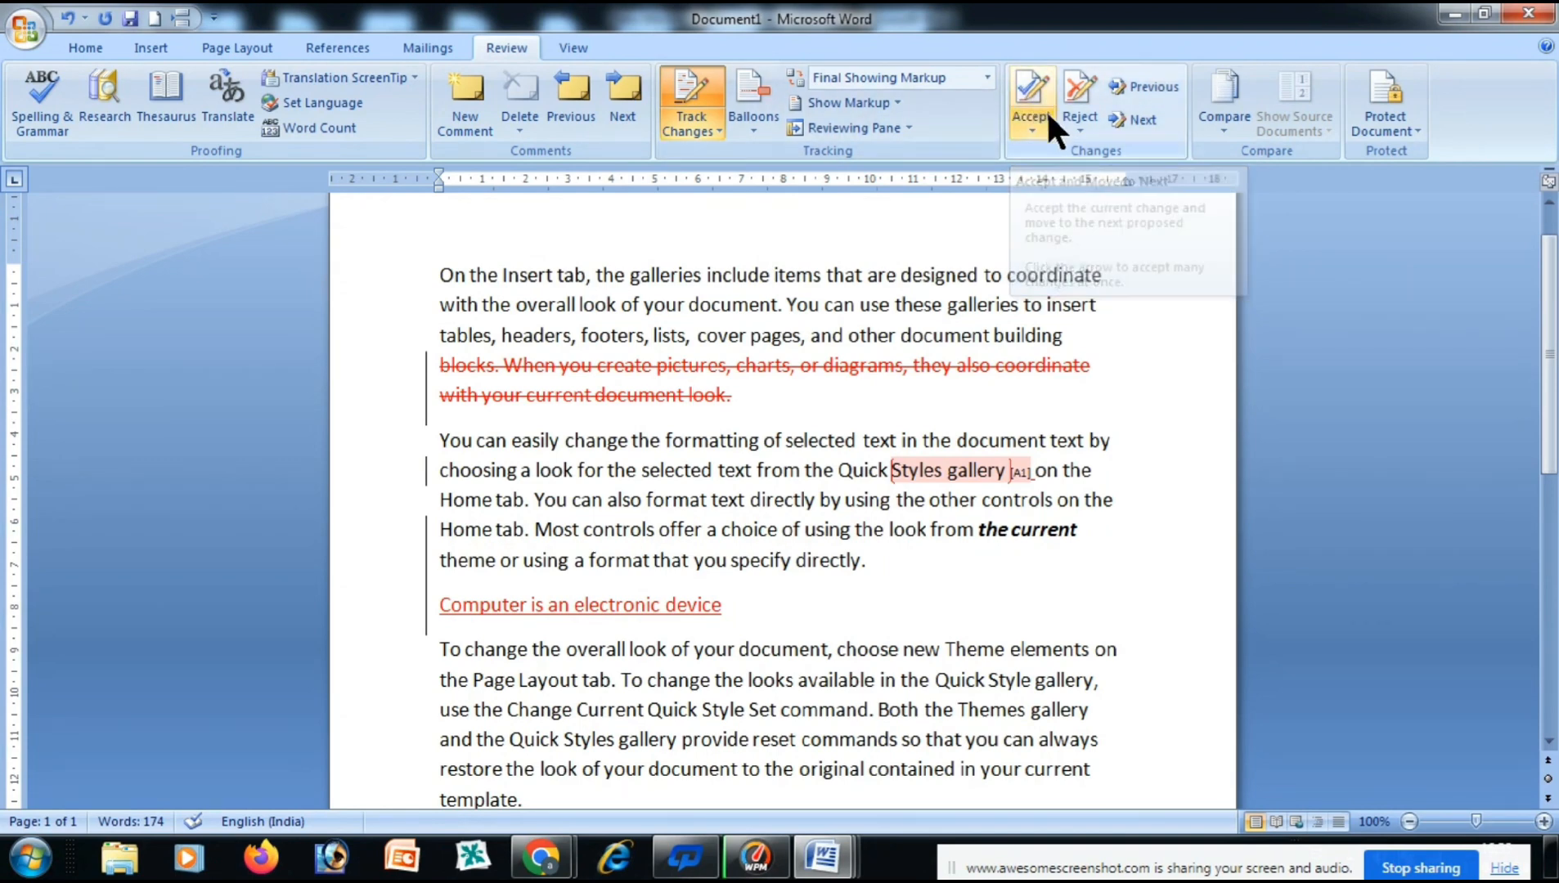
# Reject the tracked deletion and the inserted sentence 'Computer is an electronic device'.
pyautogui.click(1074, 90)
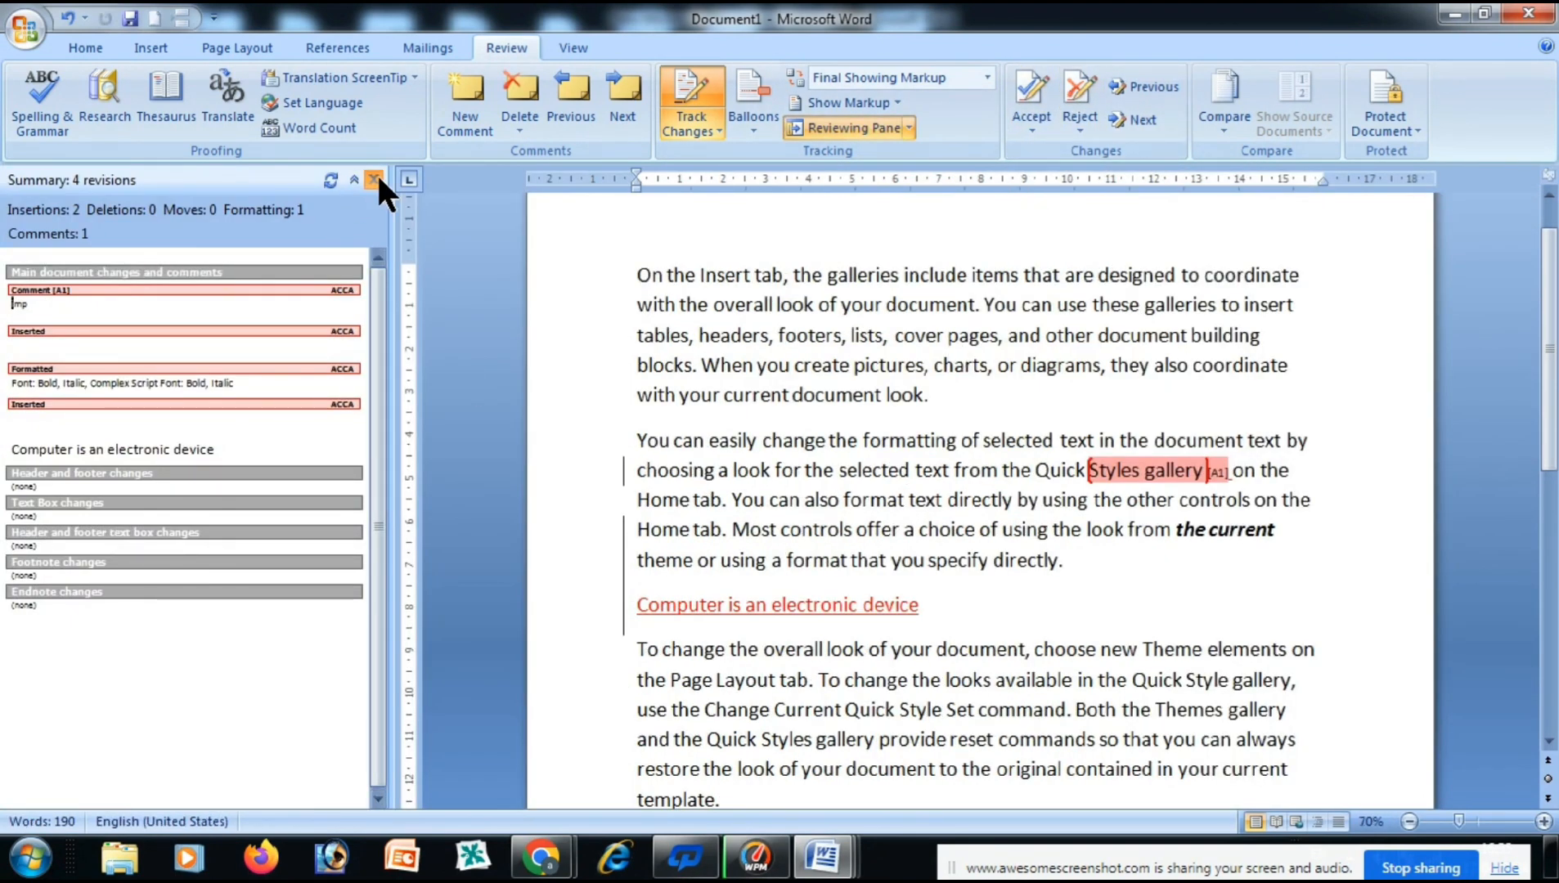
pyautogui.click(374, 179)
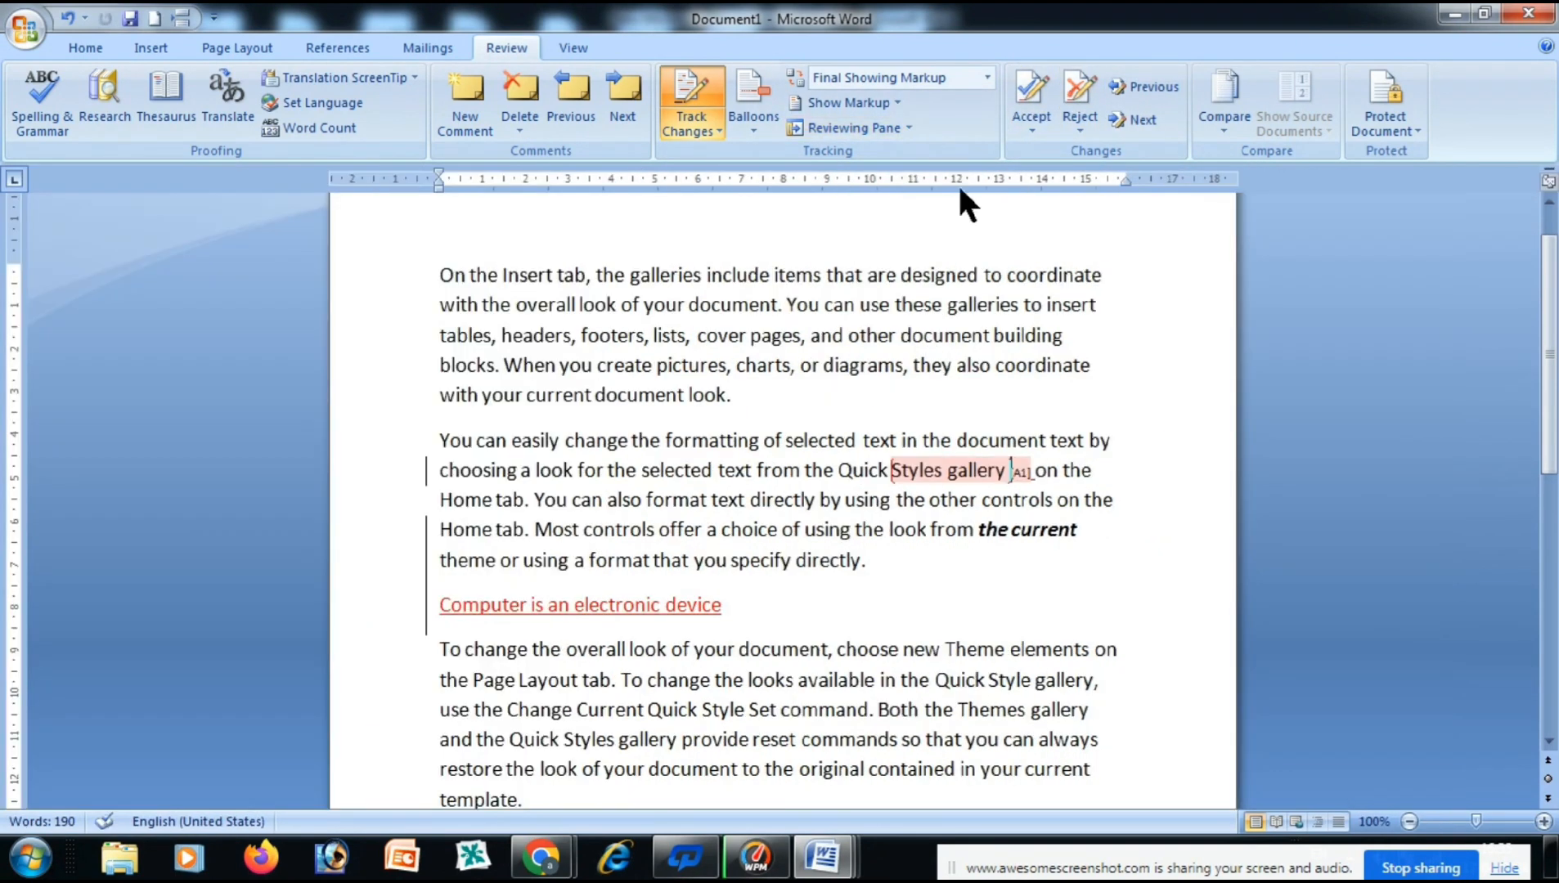
pyautogui.click(753, 566)
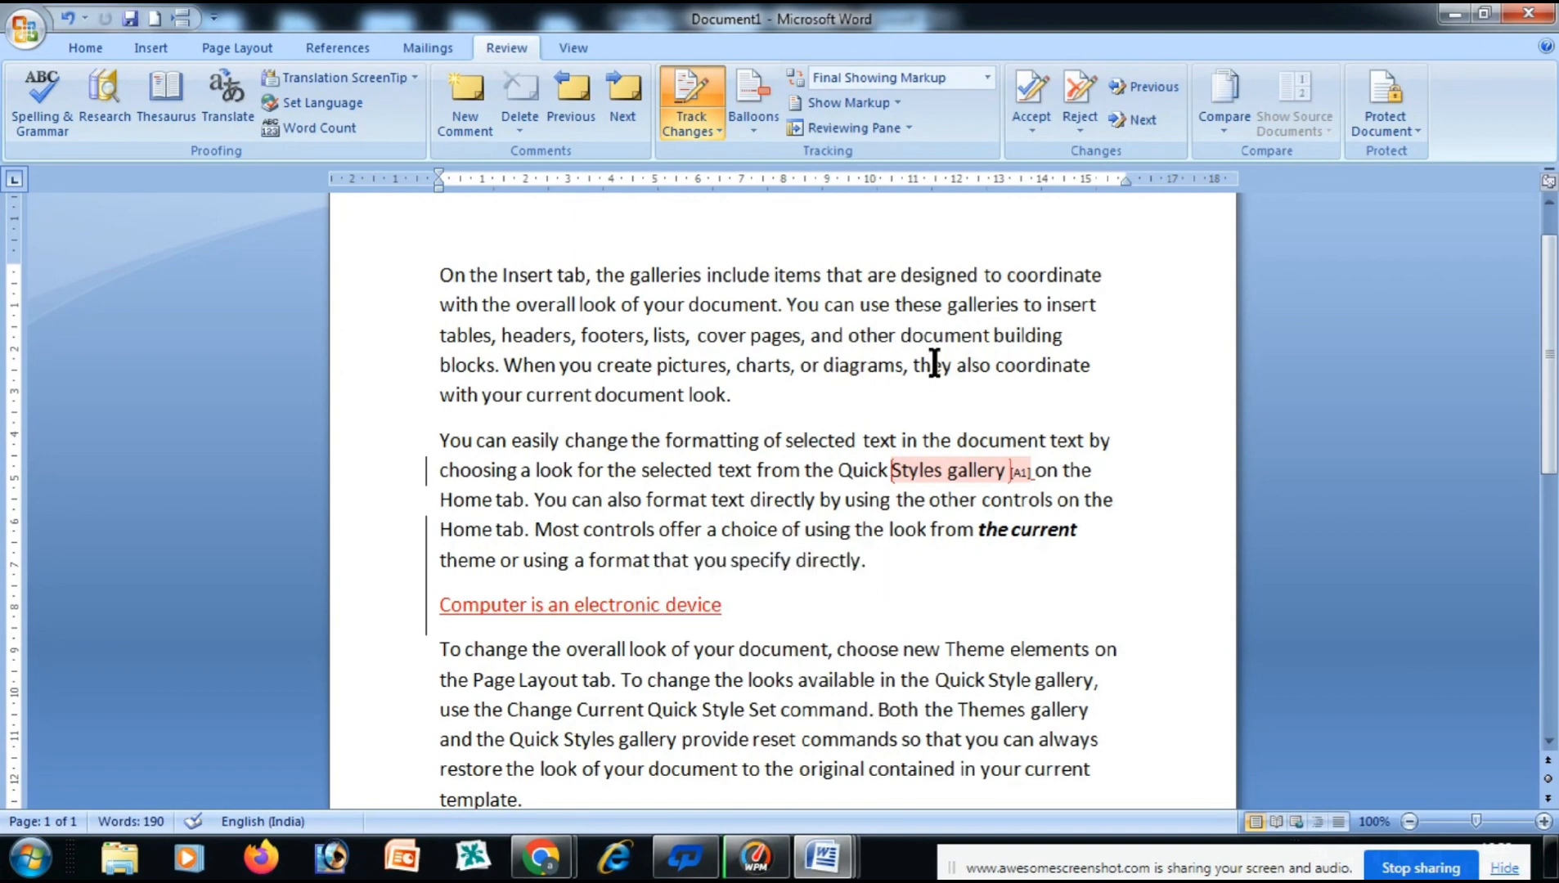
pyautogui.click(1068, 106)
pyautogui.click(730, 486)
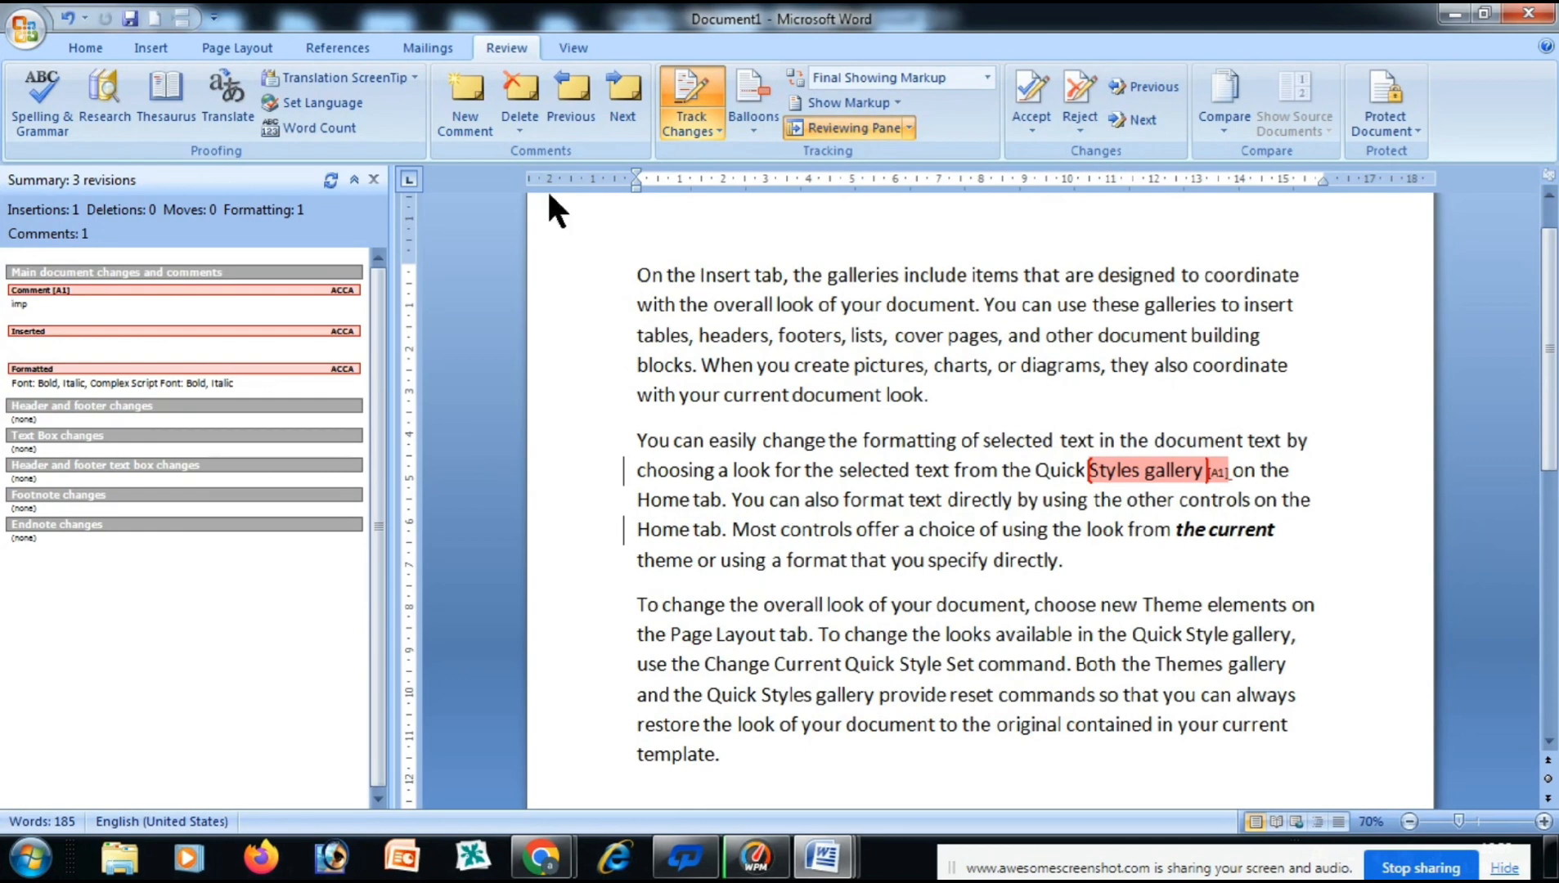
pyautogui.click(373, 180)
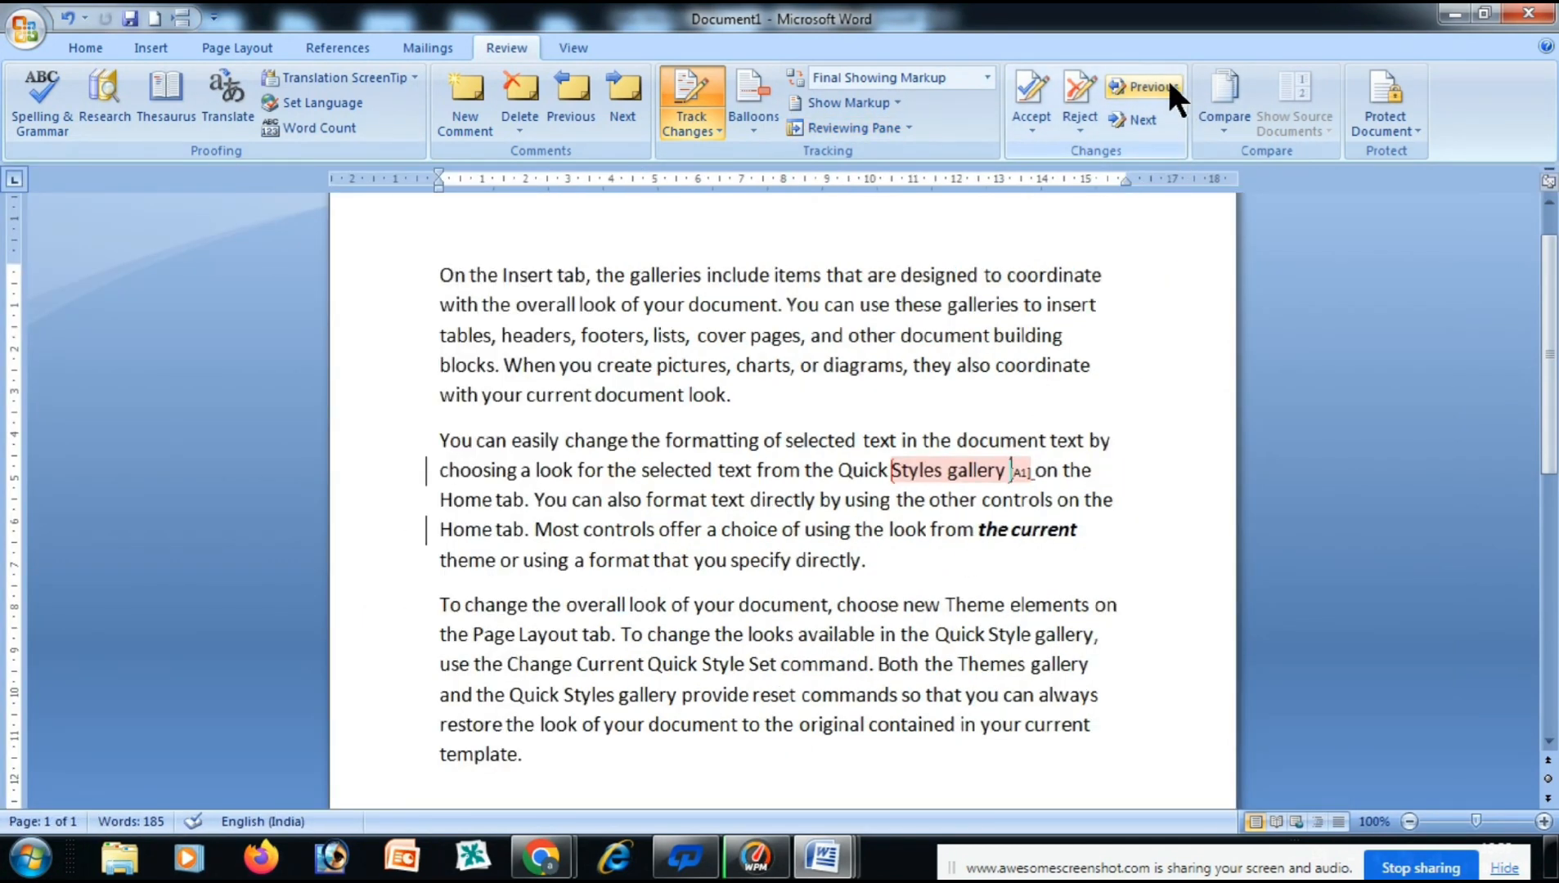
# Undo both rejections, then step forward and back through the comment and tracked changes.
pyautogui.hotkey('ctrl', 'z')
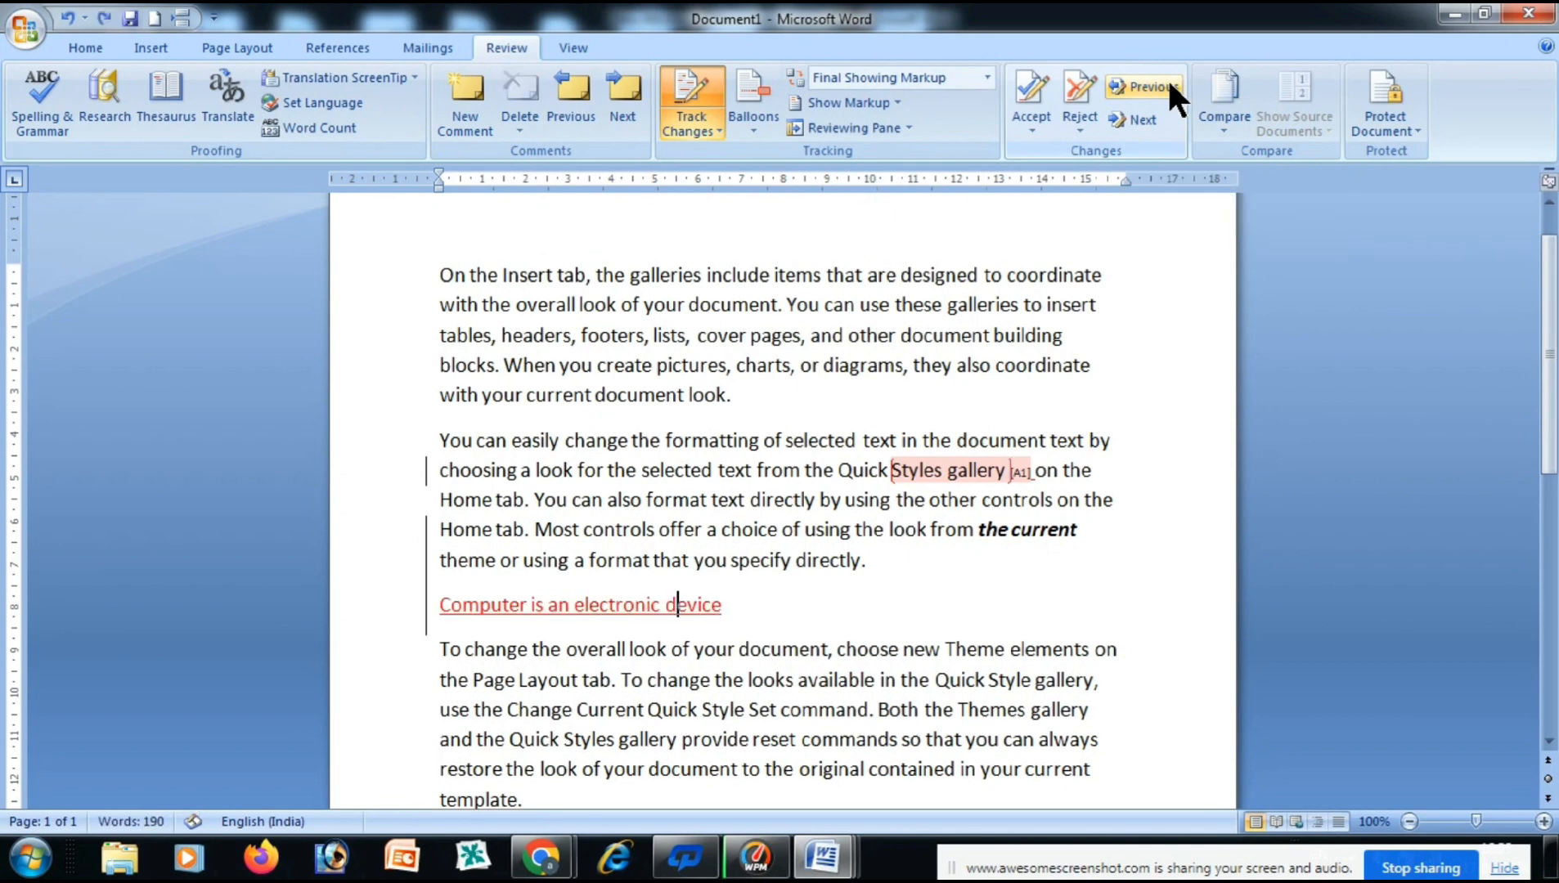
pyautogui.hotkey('ctrl', 'z')
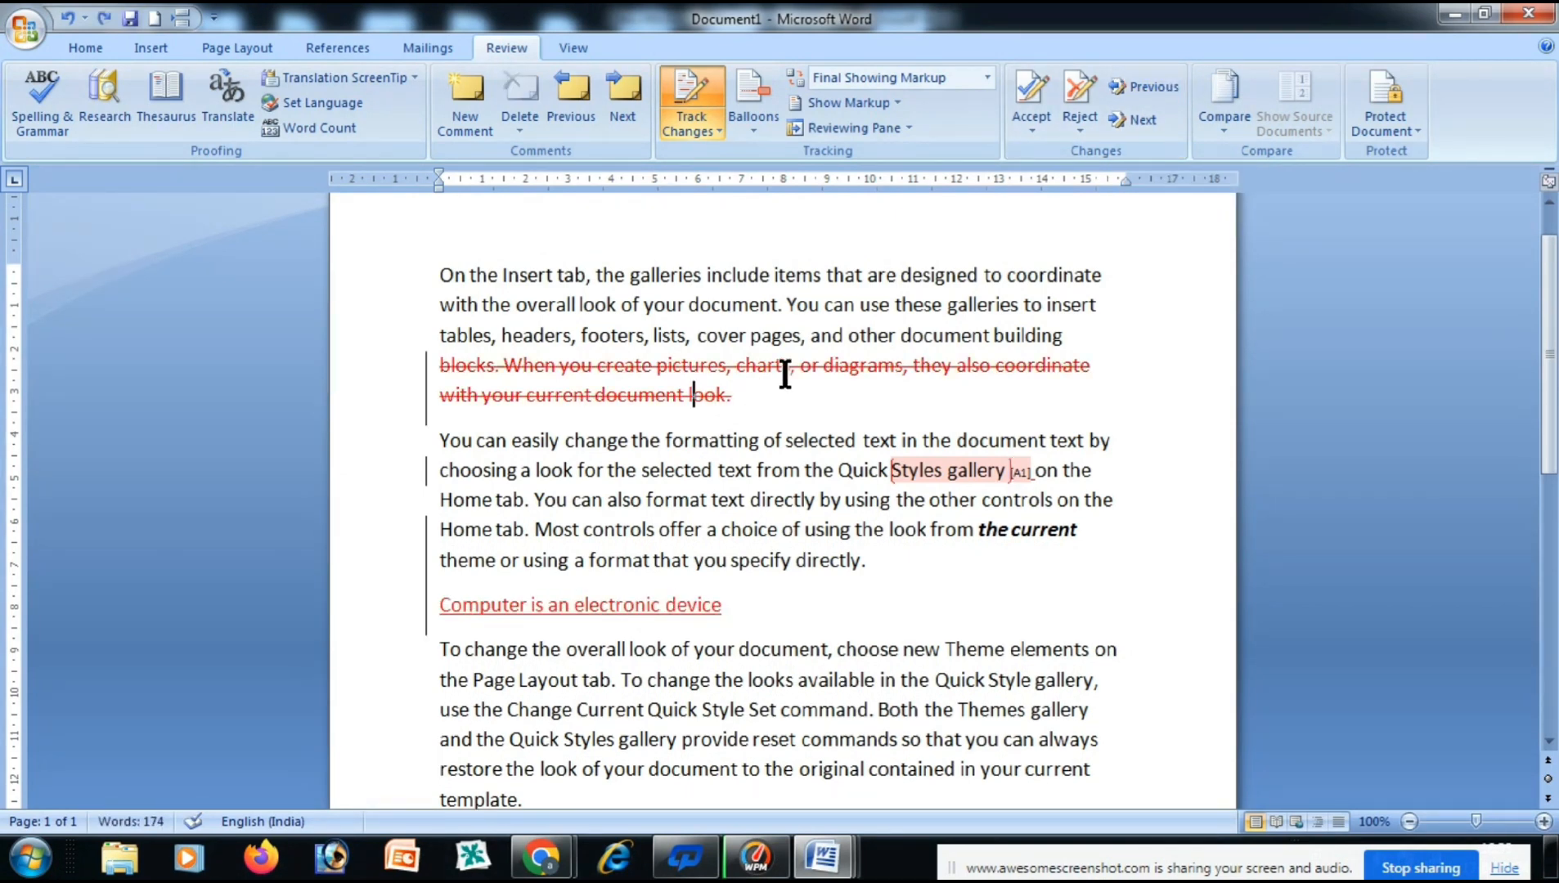
pyautogui.click(1147, 114)
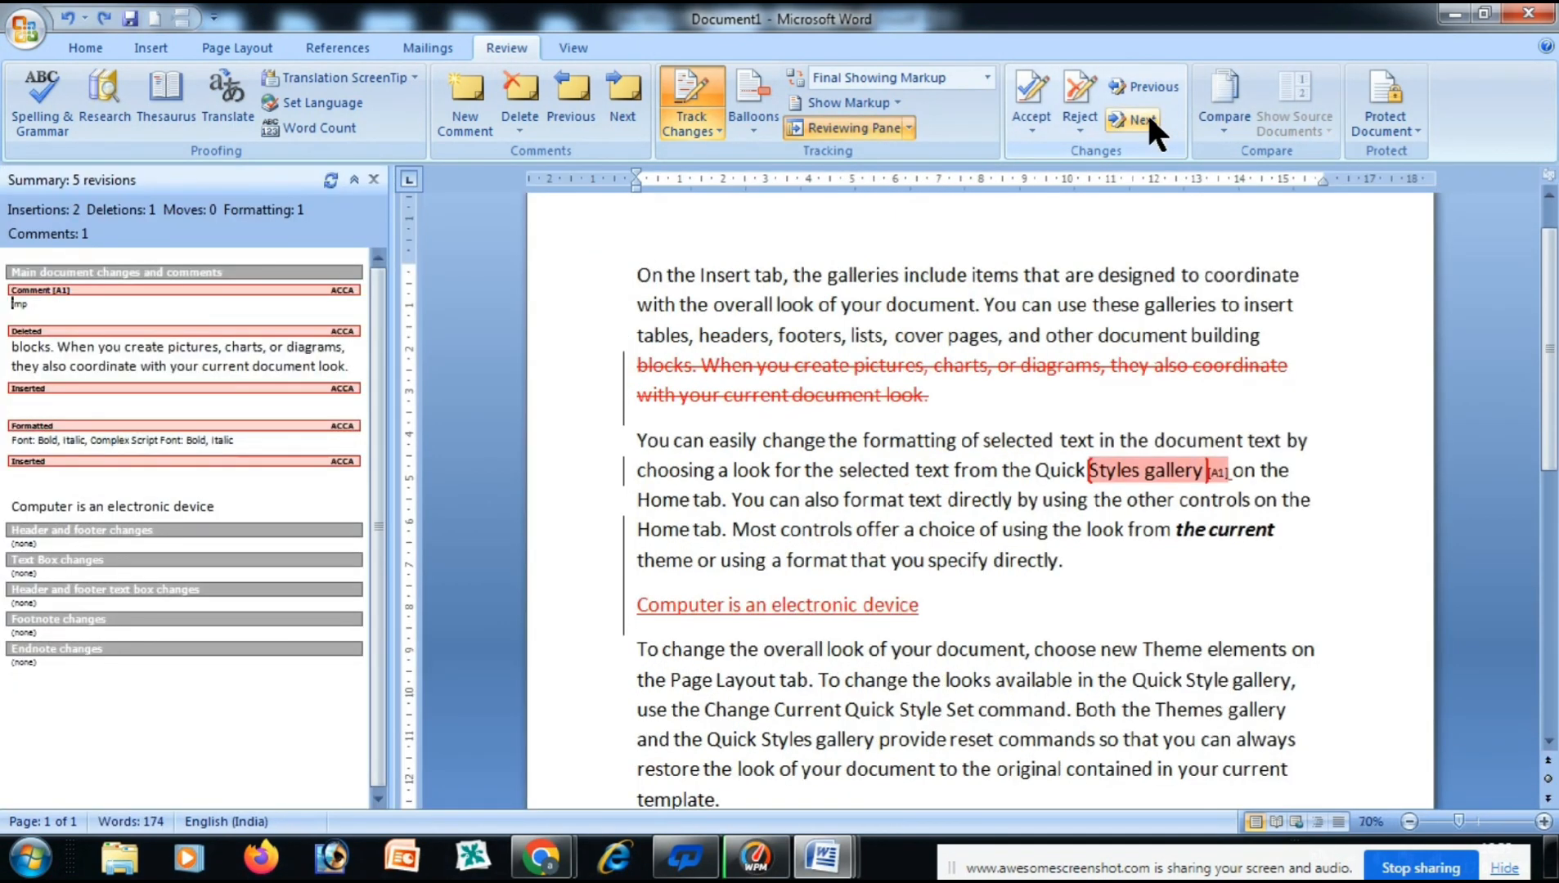
pyautogui.click(1148, 114)
pyautogui.click(1148, 114)
pyautogui.click(1147, 114)
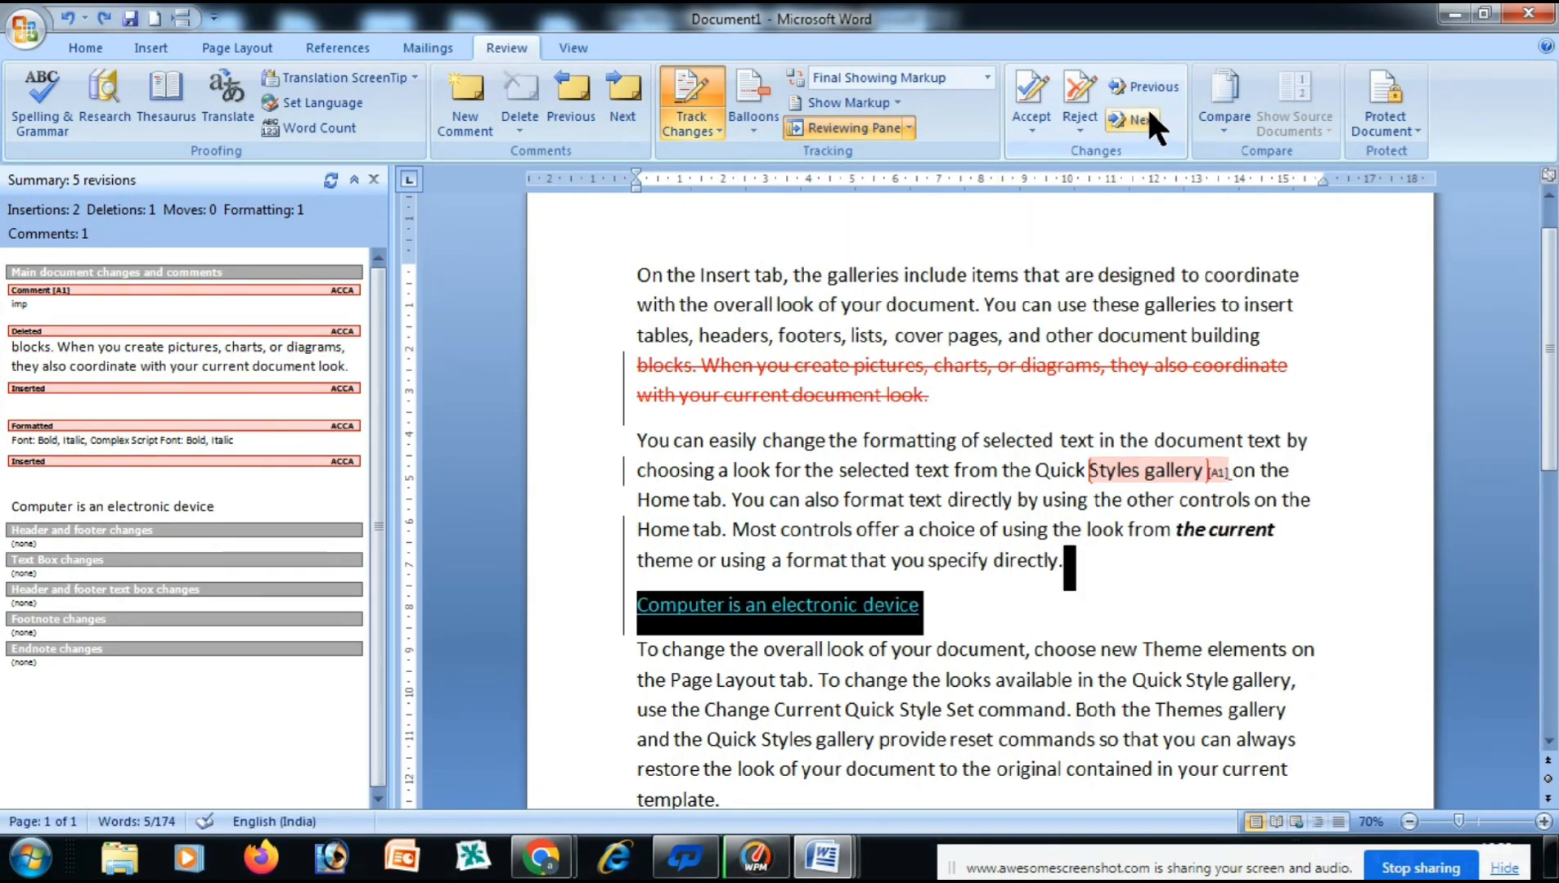
pyautogui.click(1145, 83)
pyautogui.click(1145, 84)
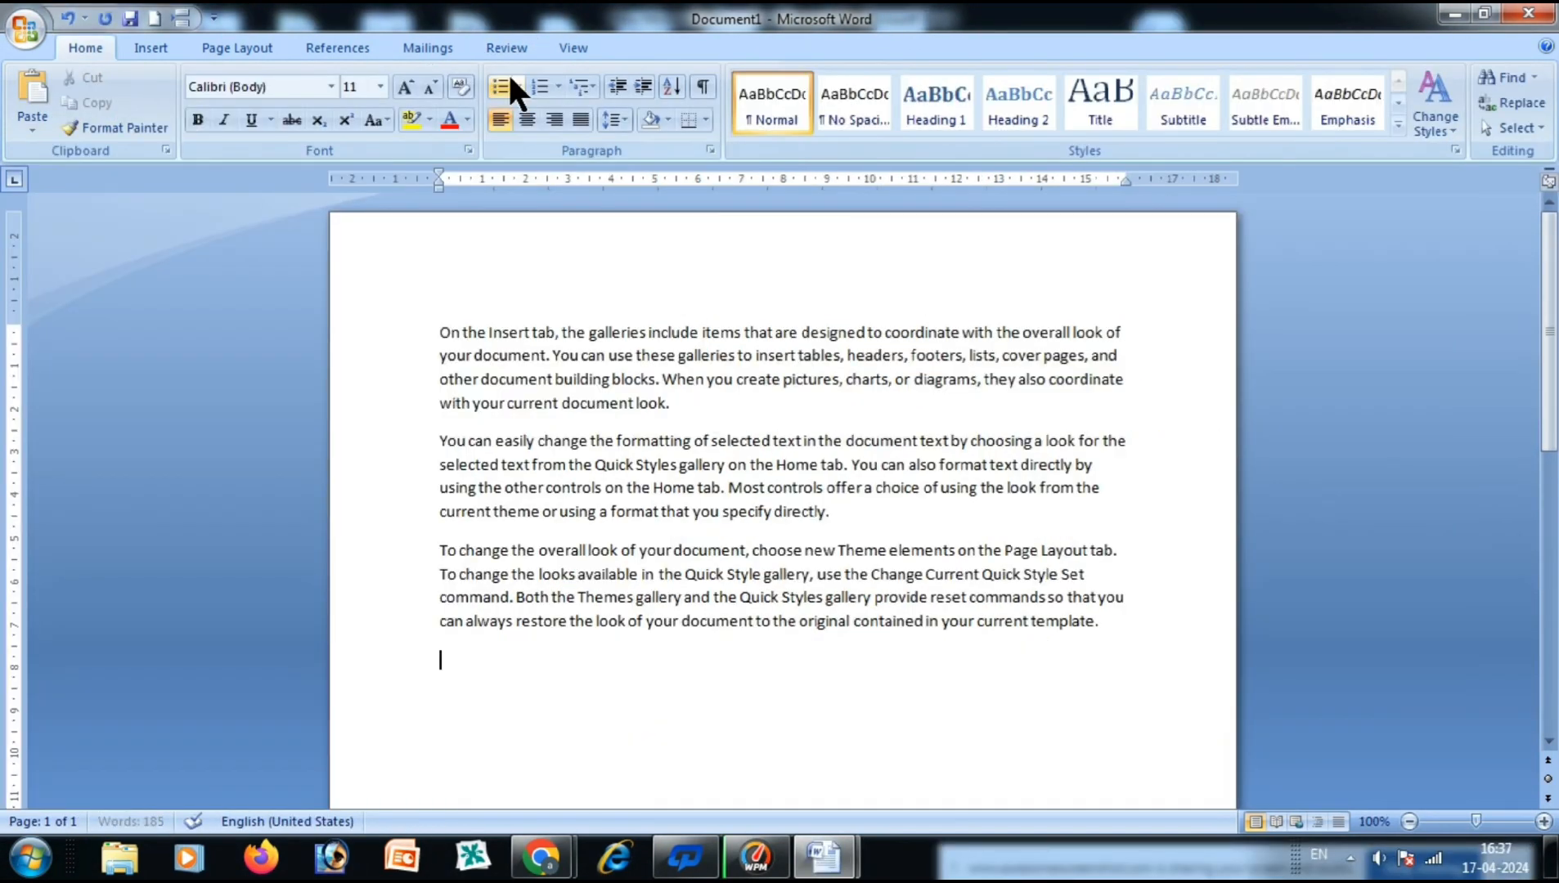
# Switch to the Review tab to reach the Compare tools.
pyautogui.click(505, 48)
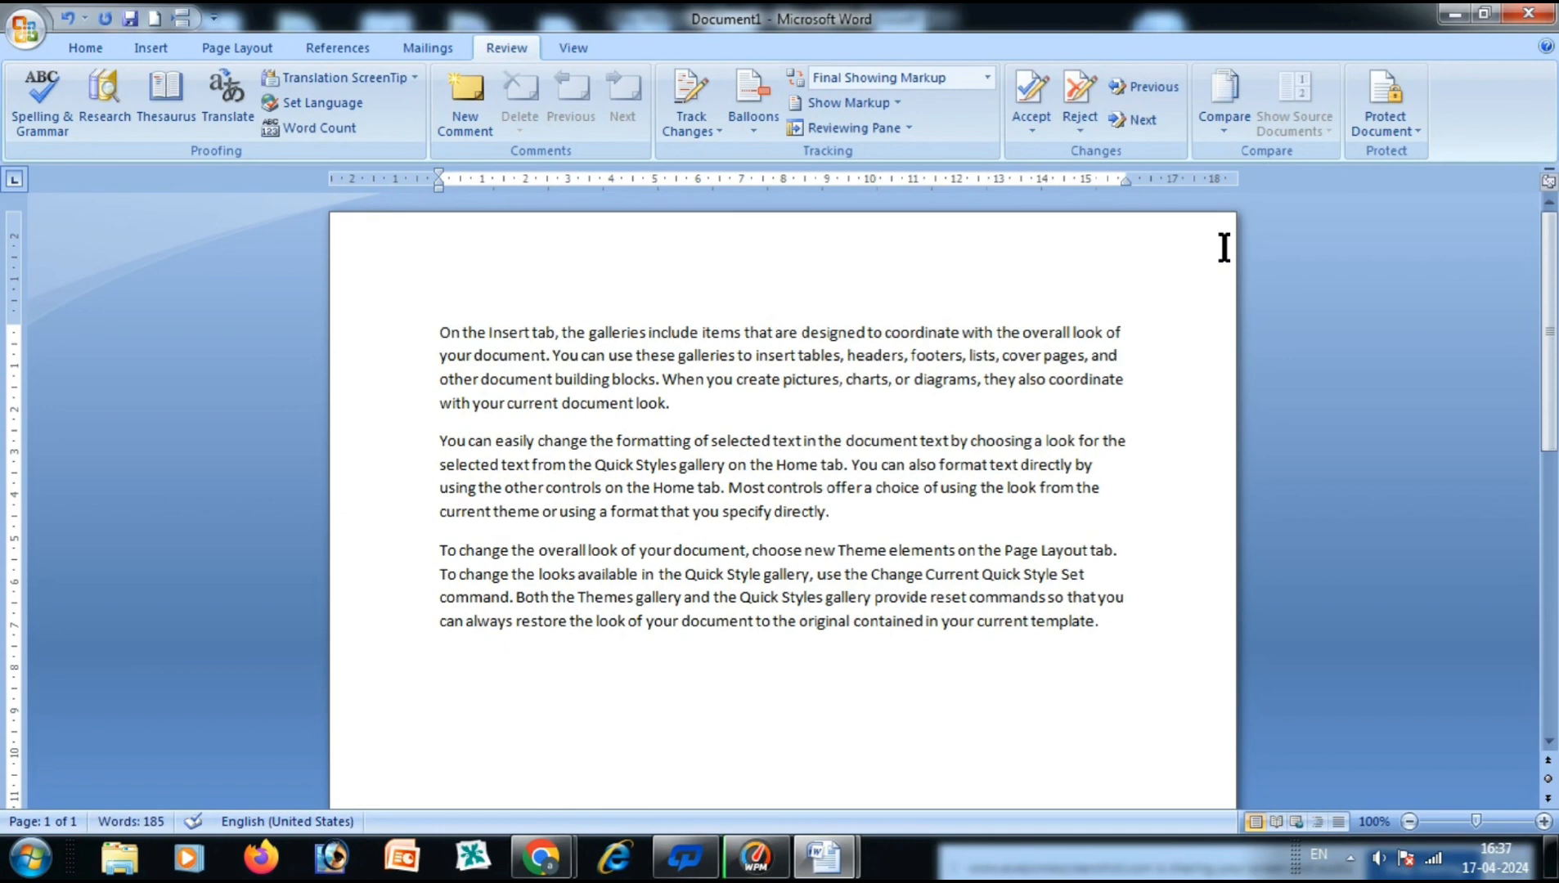
# Compare abcd as the original document against Document1 as the revised one.
pyautogui.click(1225, 127)
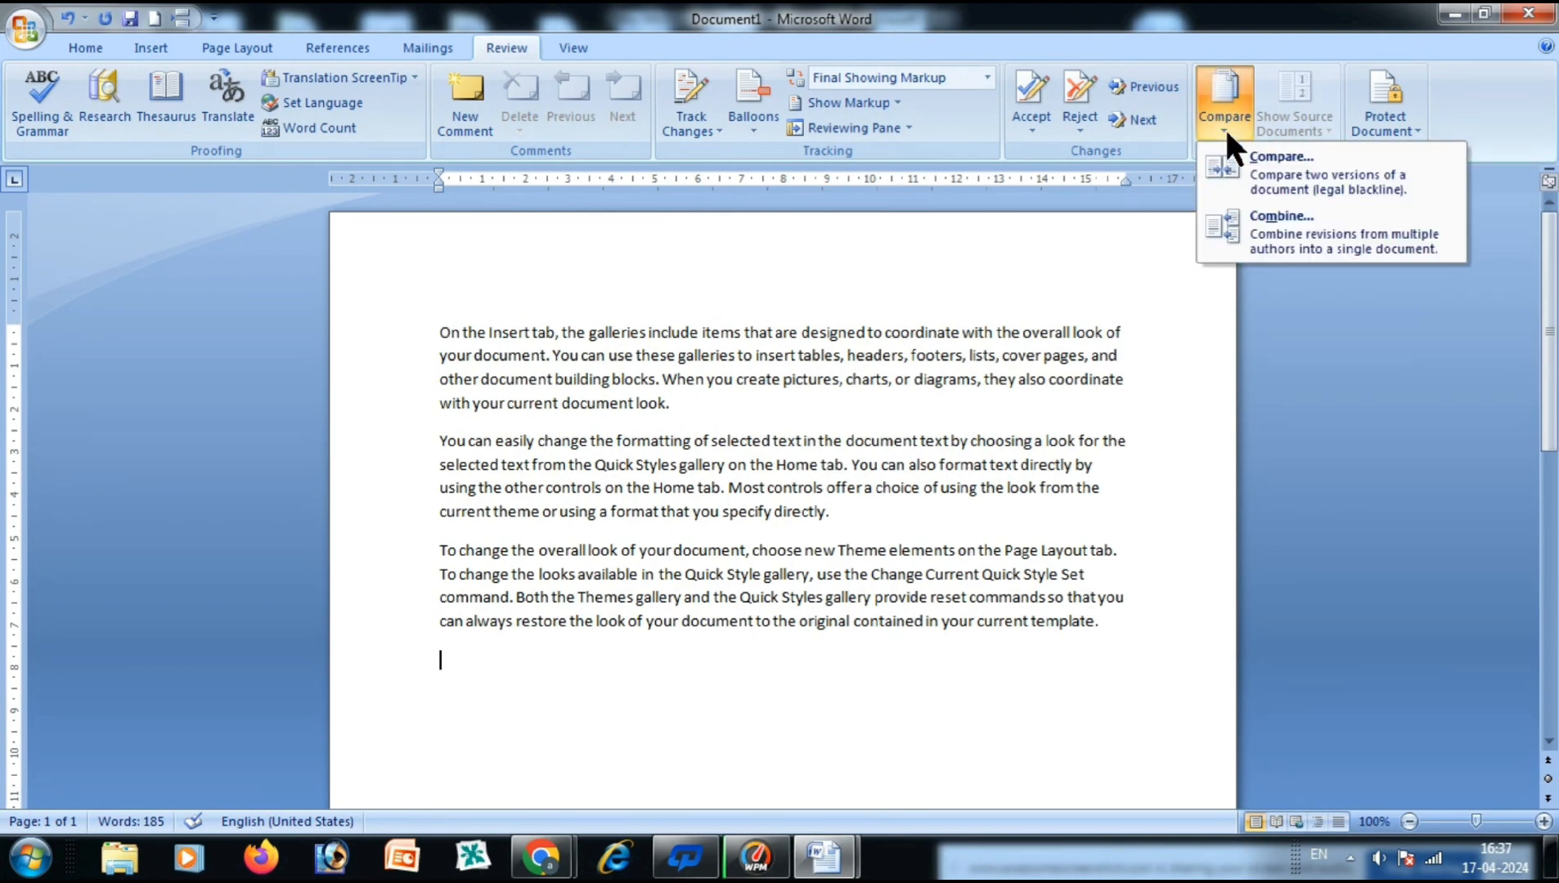
pyautogui.click(1290, 174)
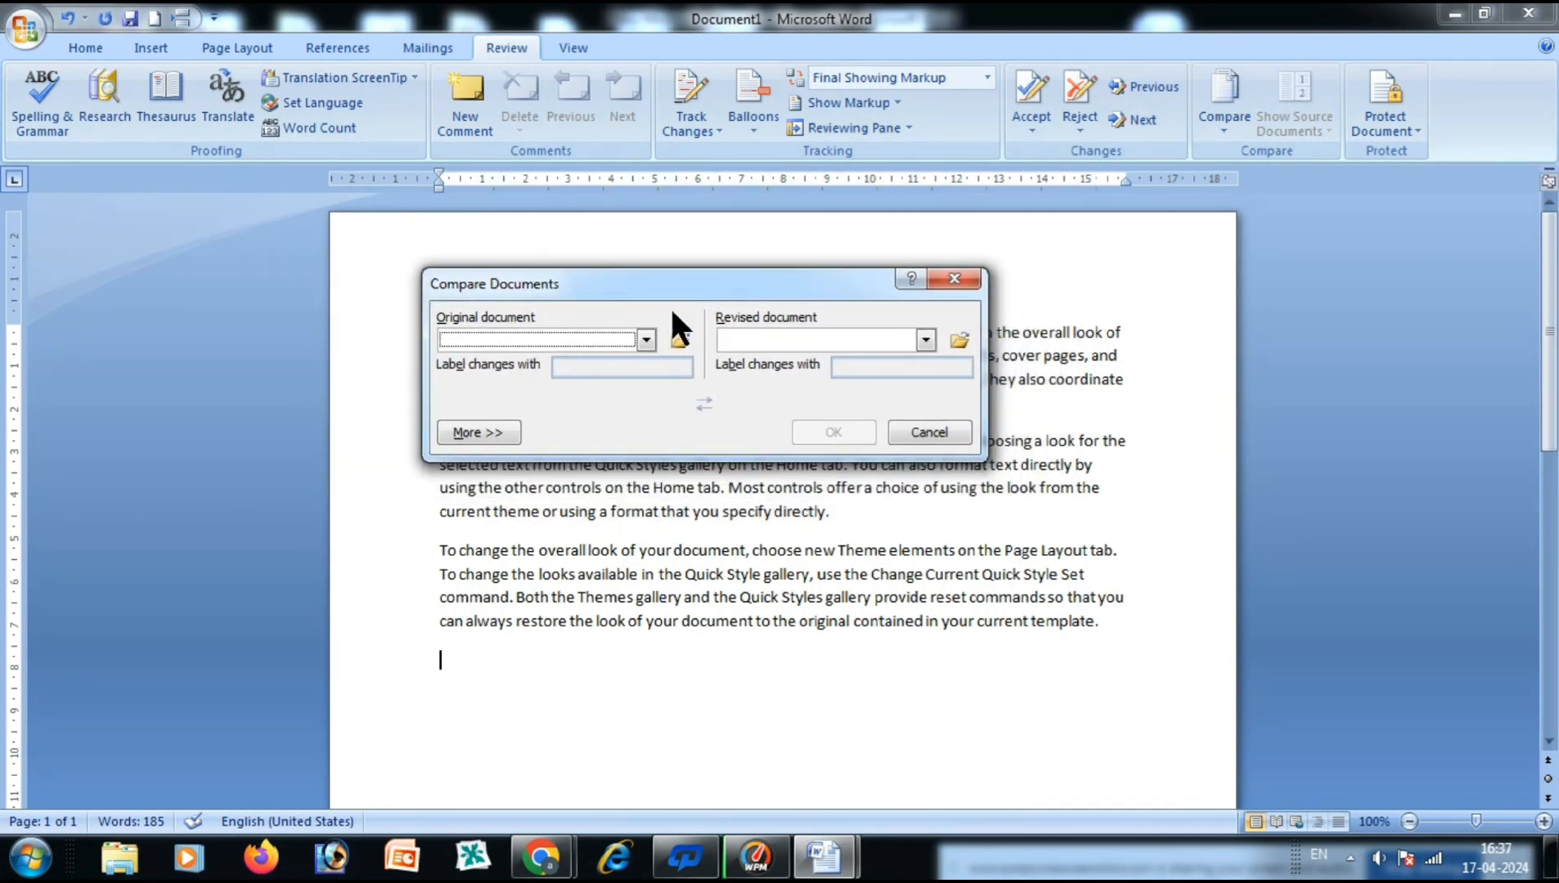
pyautogui.click(646, 341)
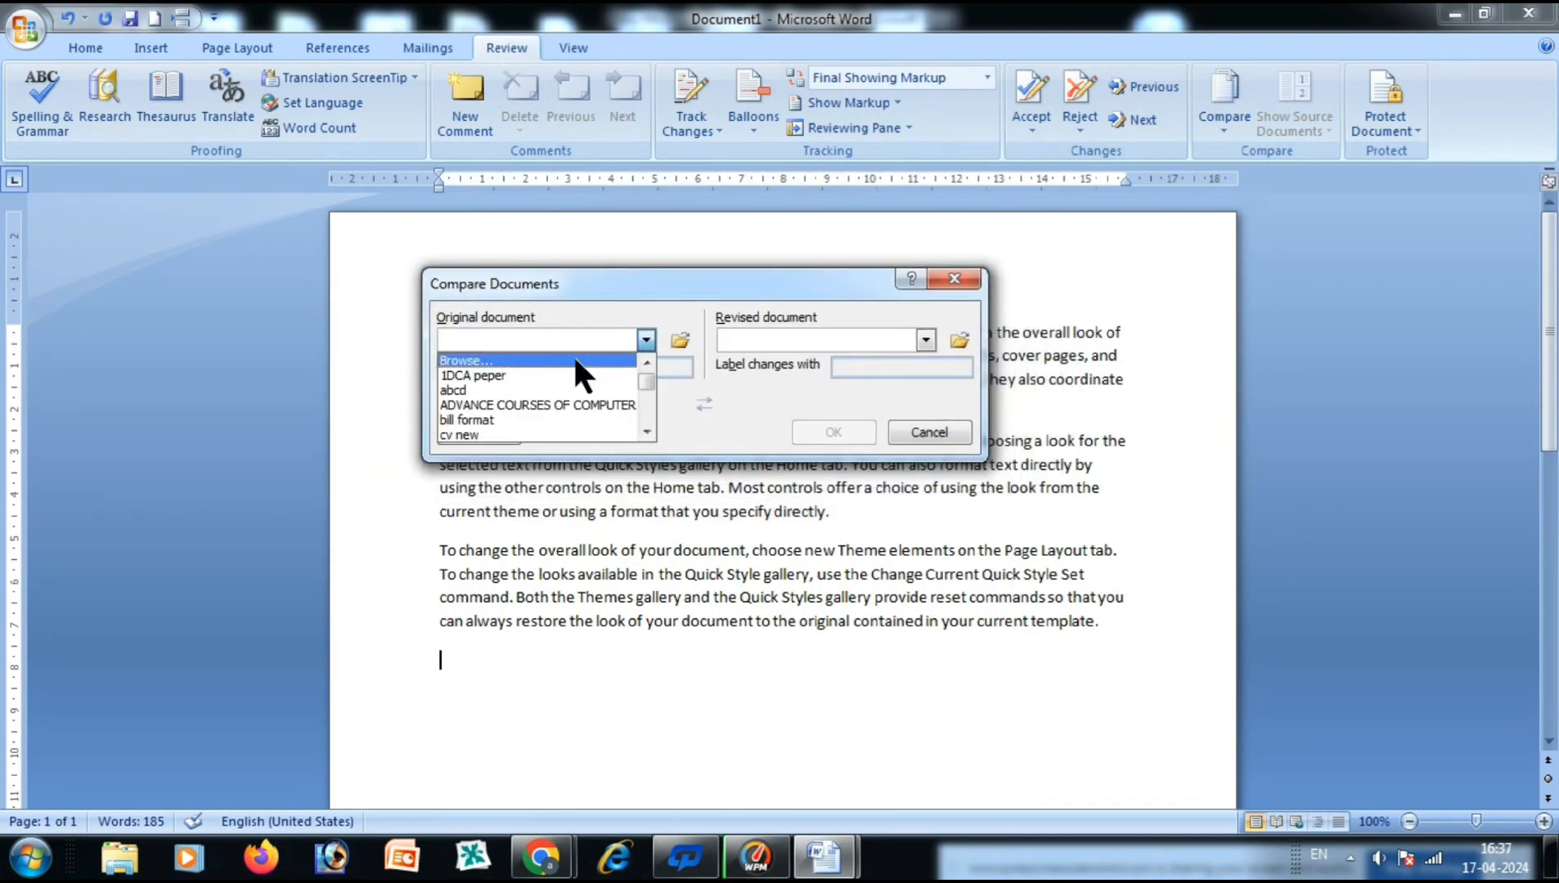
pyautogui.click(459, 390)
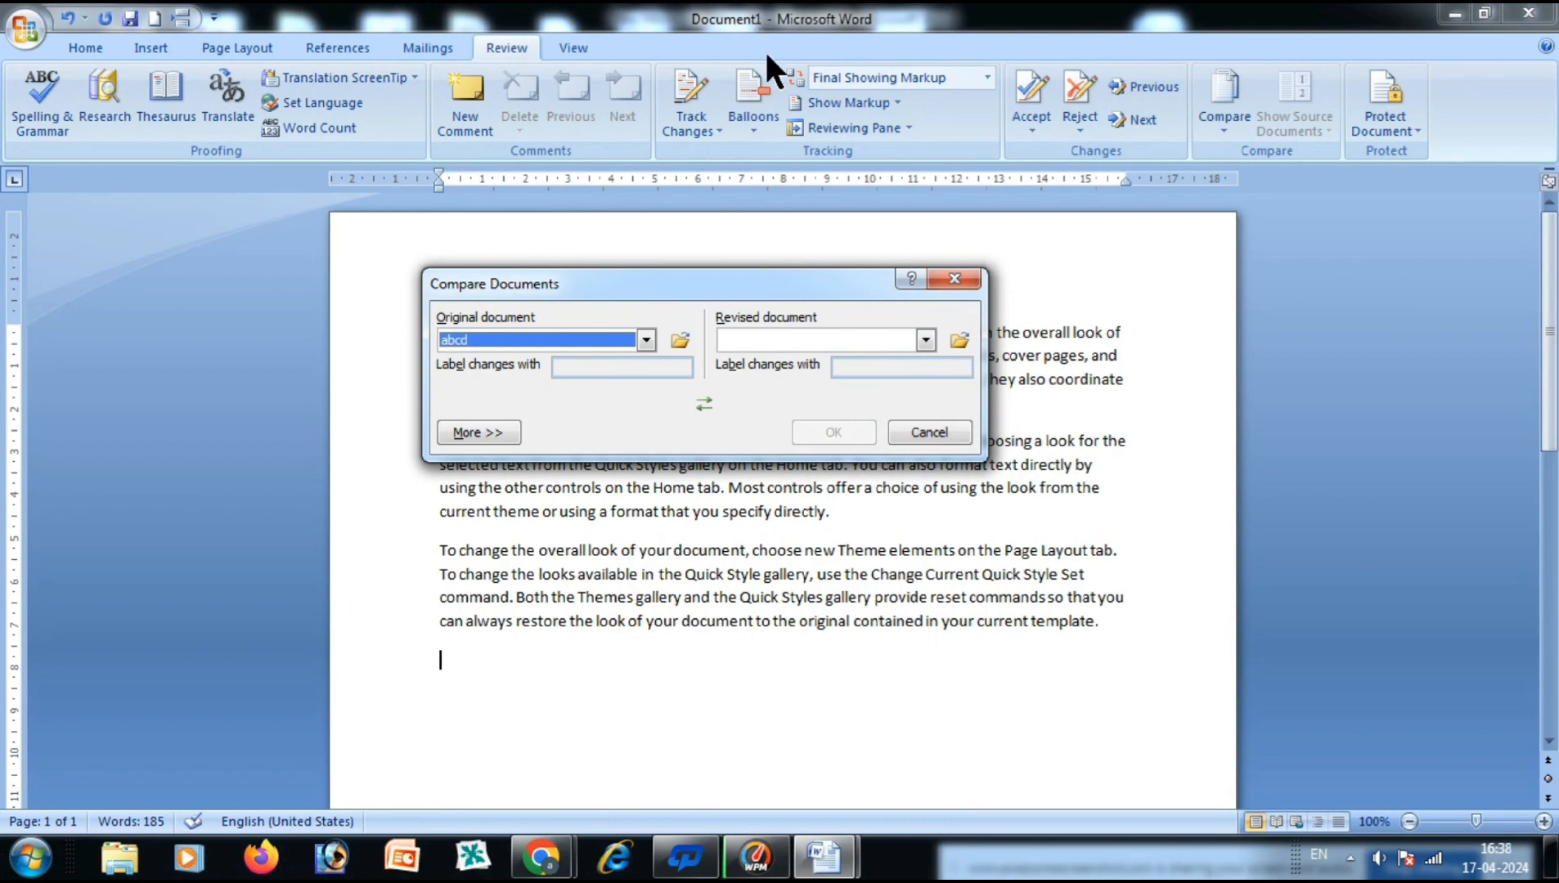
pyautogui.click(925, 340)
pyautogui.moveTo(925, 368); pyautogui.dragTo(929, 402)
pyautogui.click(781, 357)
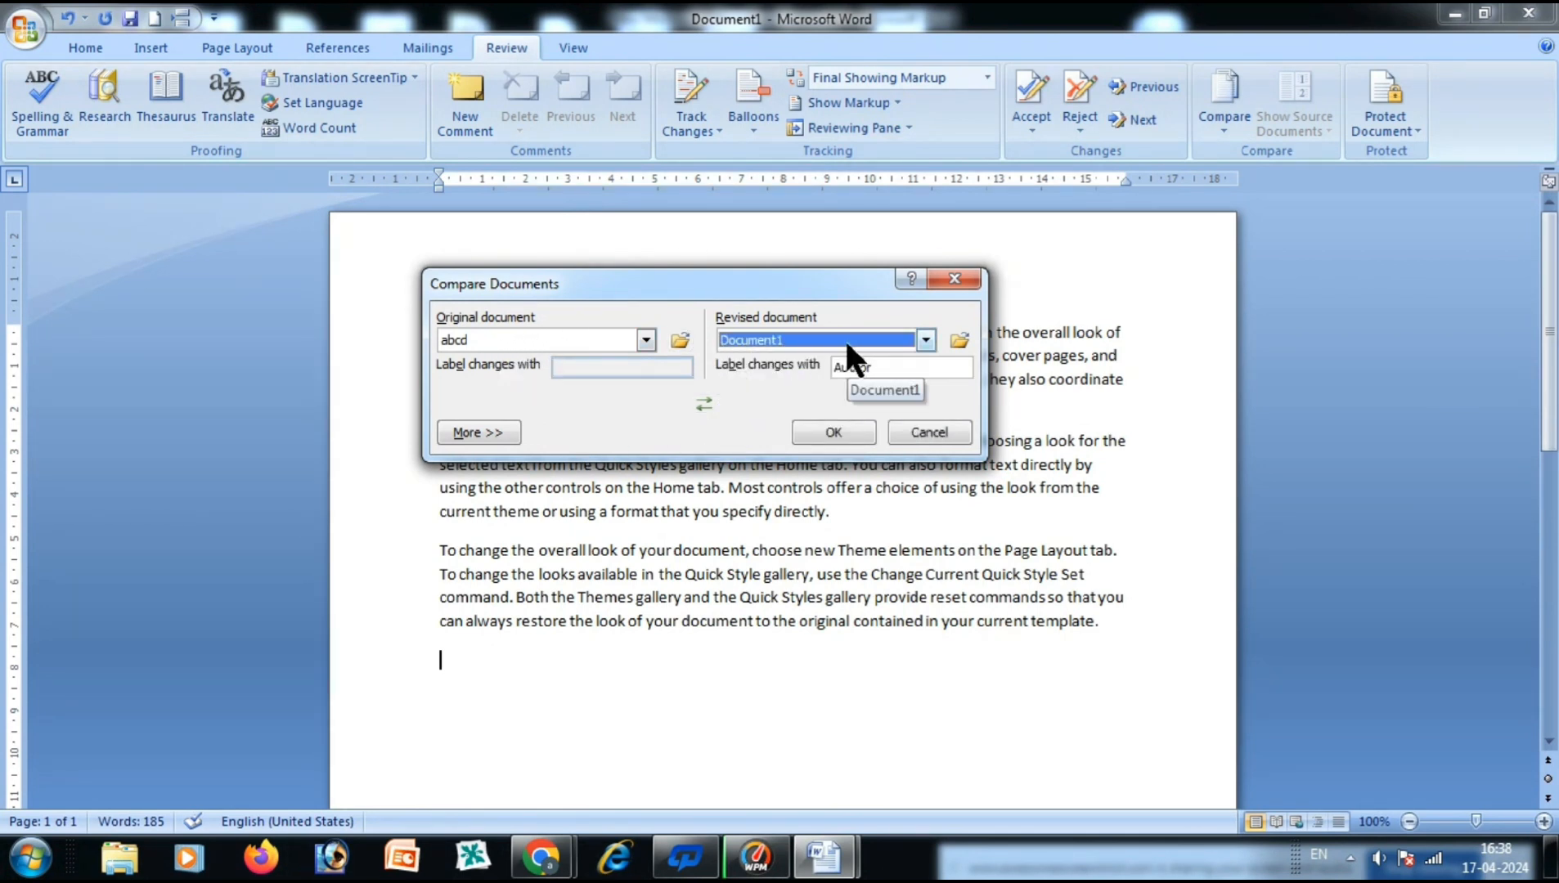
pyautogui.click(850, 429)
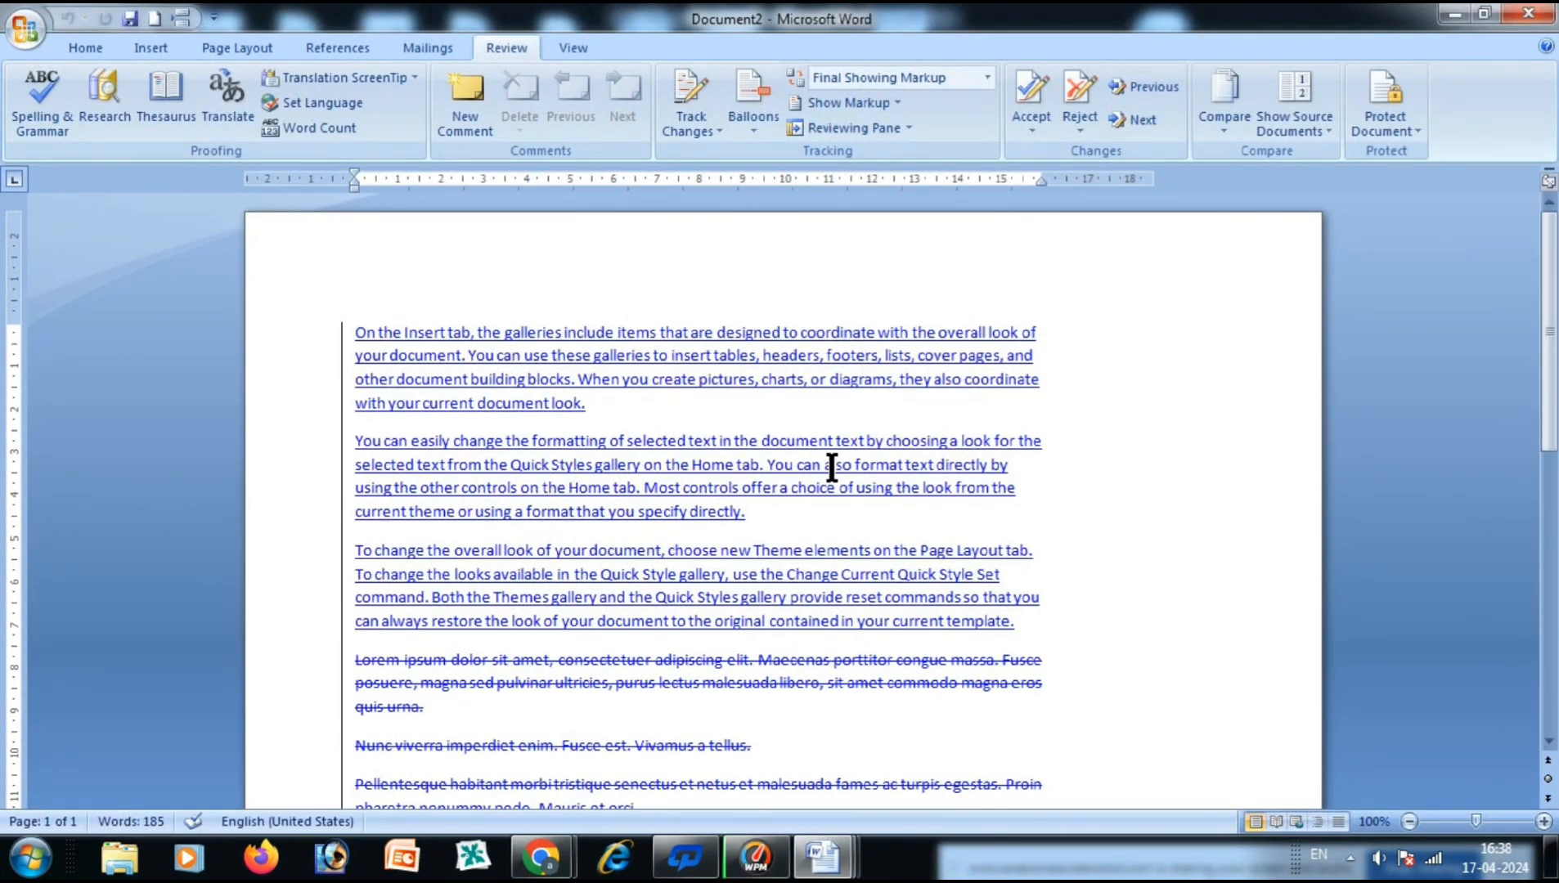
# Show the original source beside the result, accept changes and dismiss the message.
pyautogui.scroll(-5, 831, 465)
pyautogui.scroll(5, 832, 468)
pyautogui.click(1317, 131)
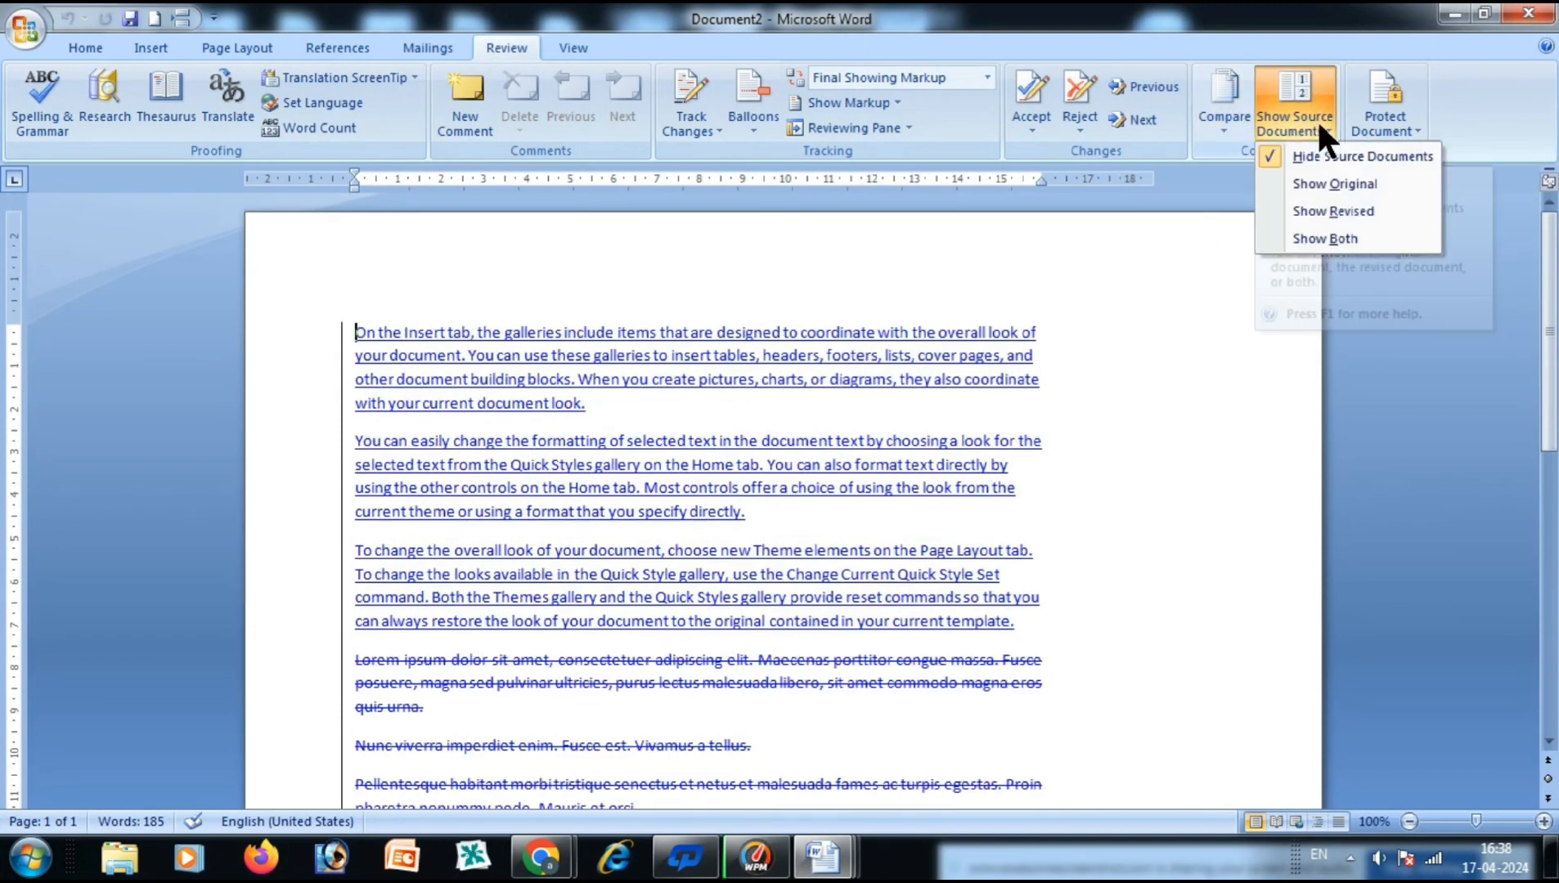
pyautogui.click(1309, 181)
pyautogui.click(1035, 95)
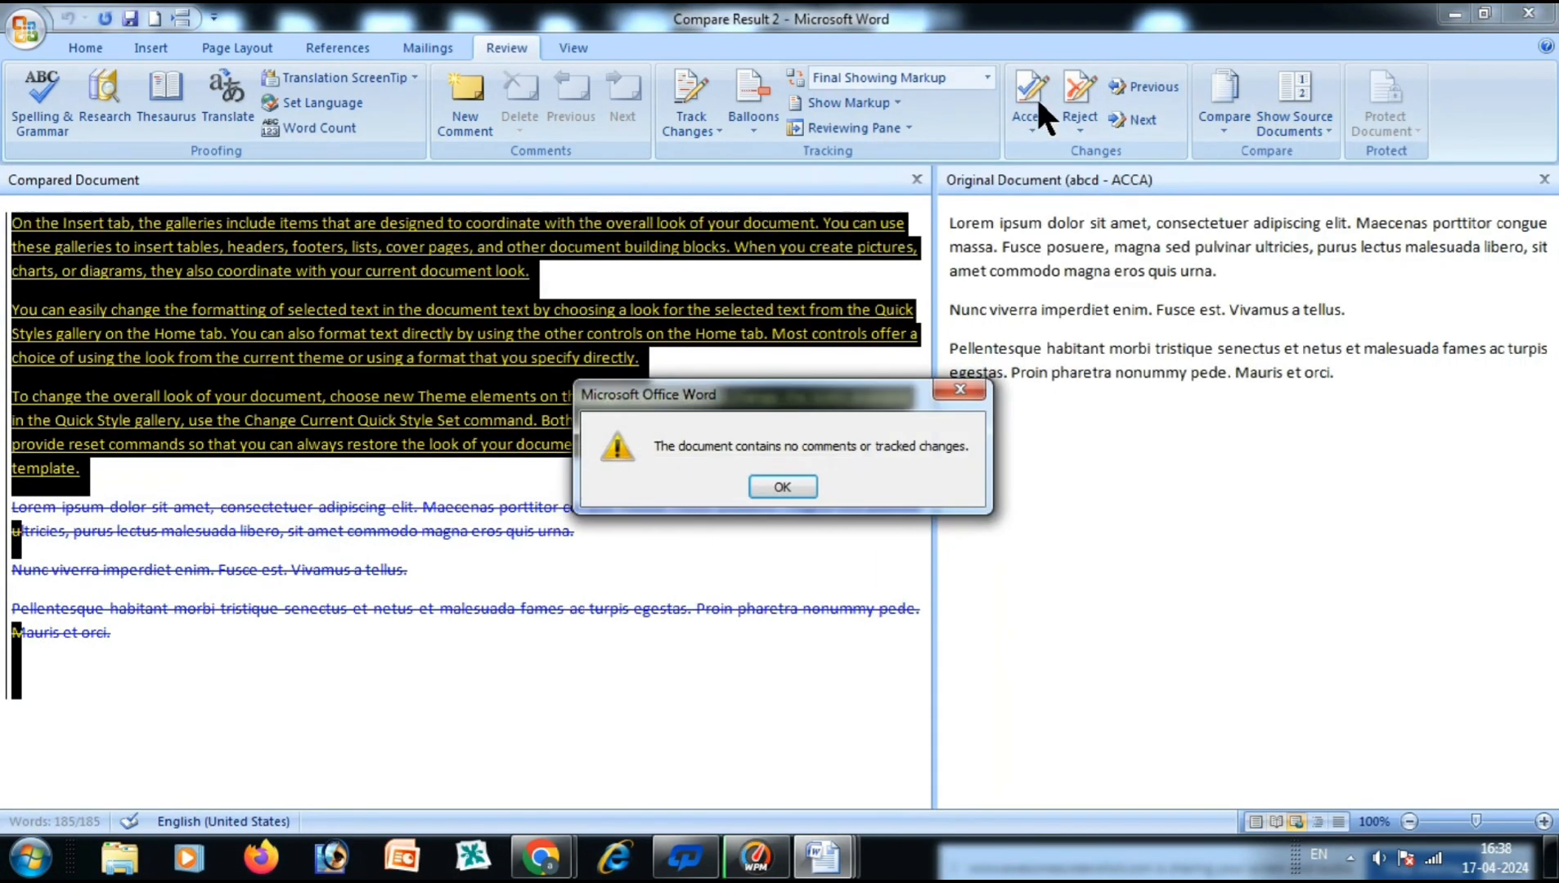
pyautogui.click(782, 488)
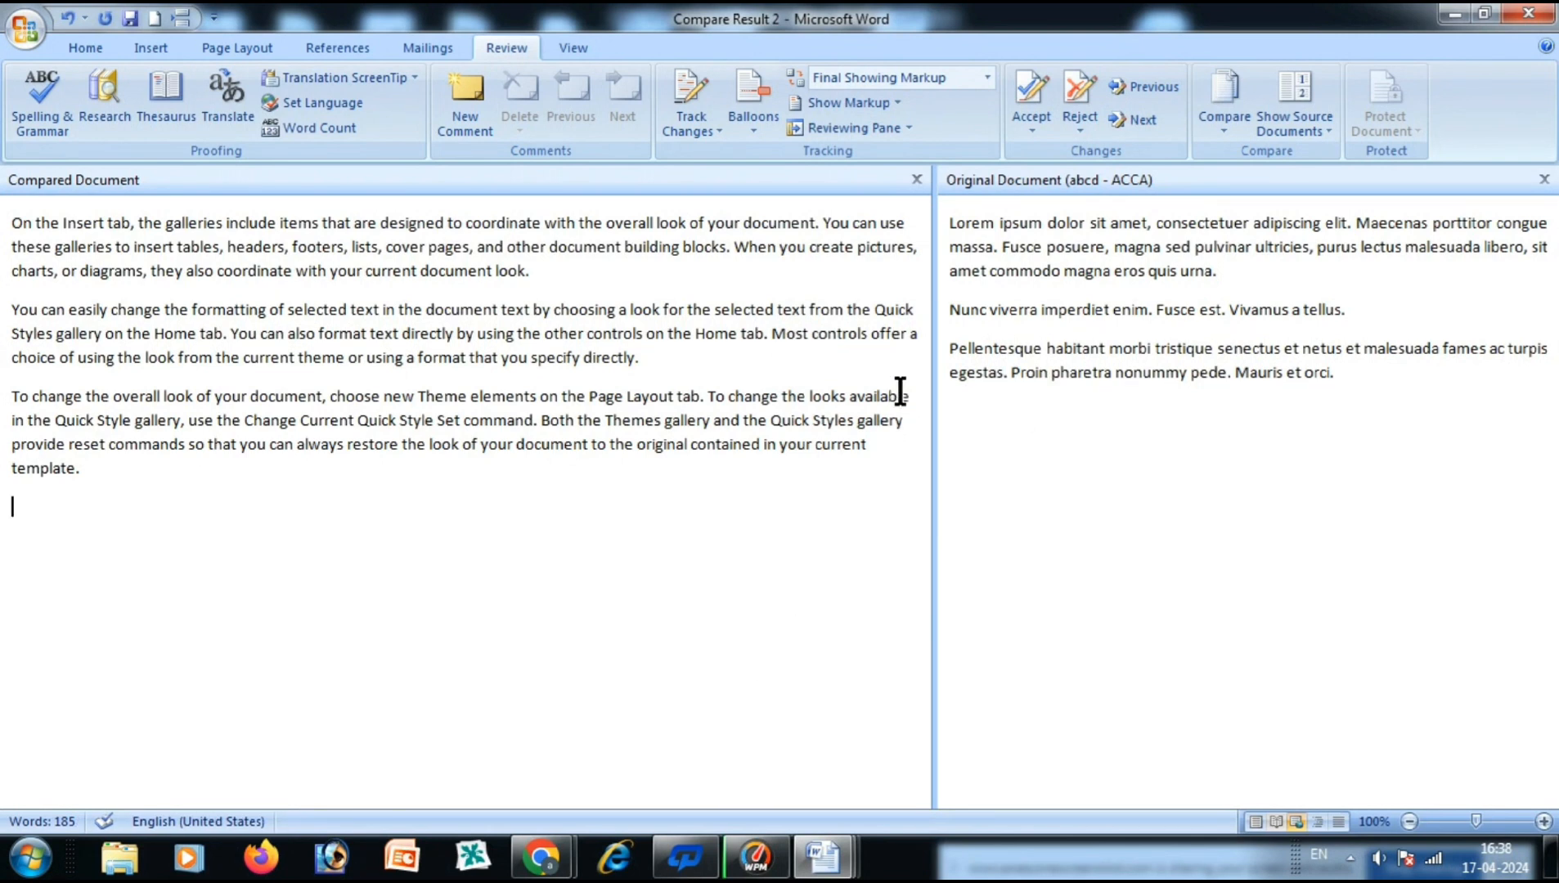
# Show both source documents and try selecting text in the original and revised panes.
pyautogui.click(1303, 130)
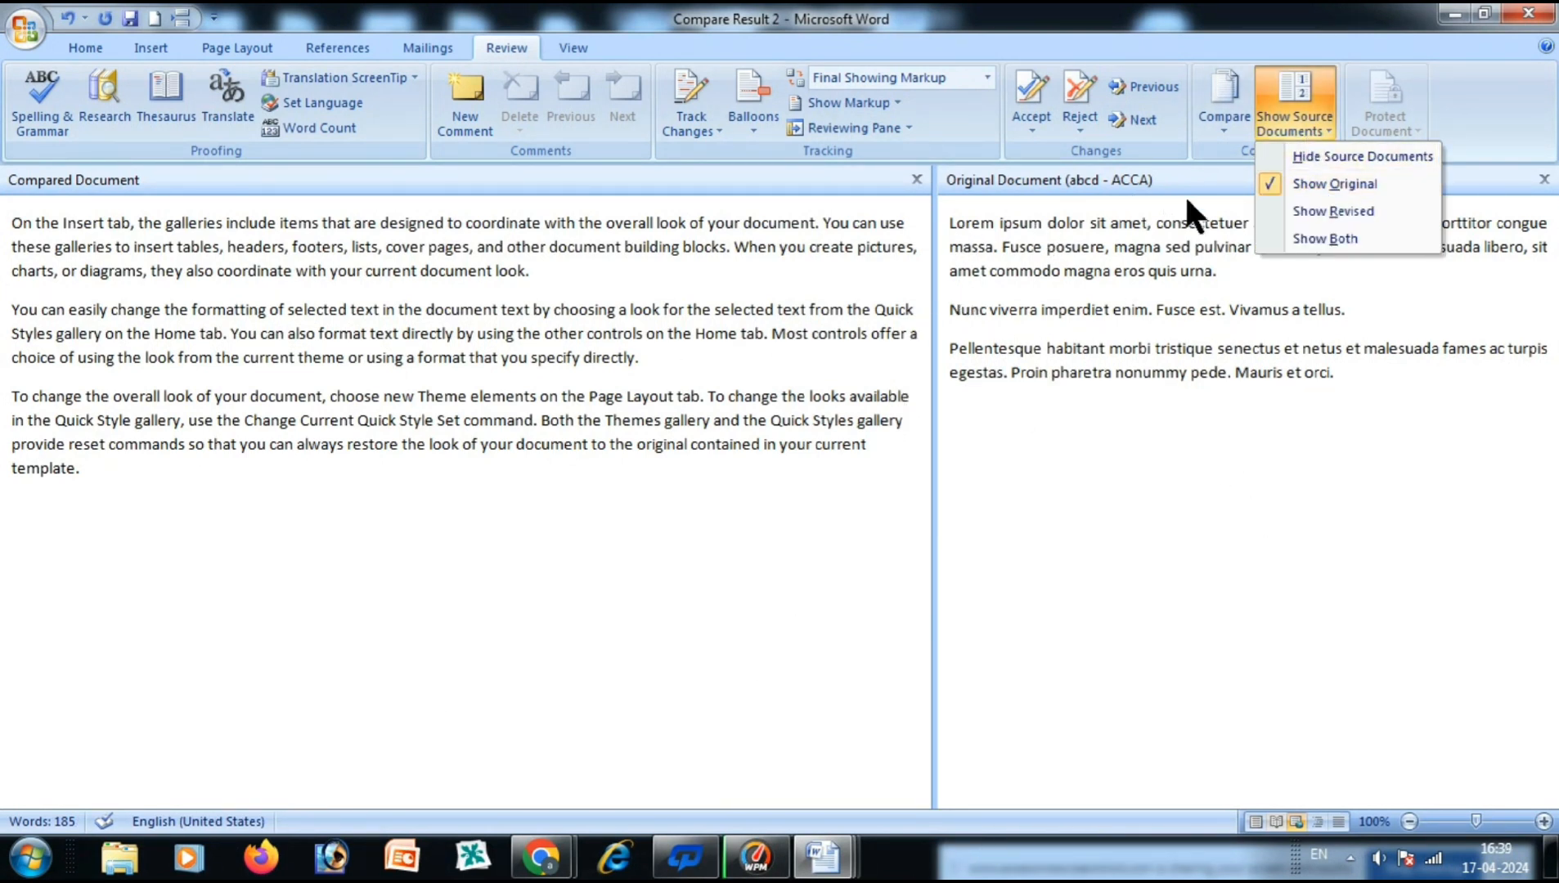
pyautogui.click(1336, 238)
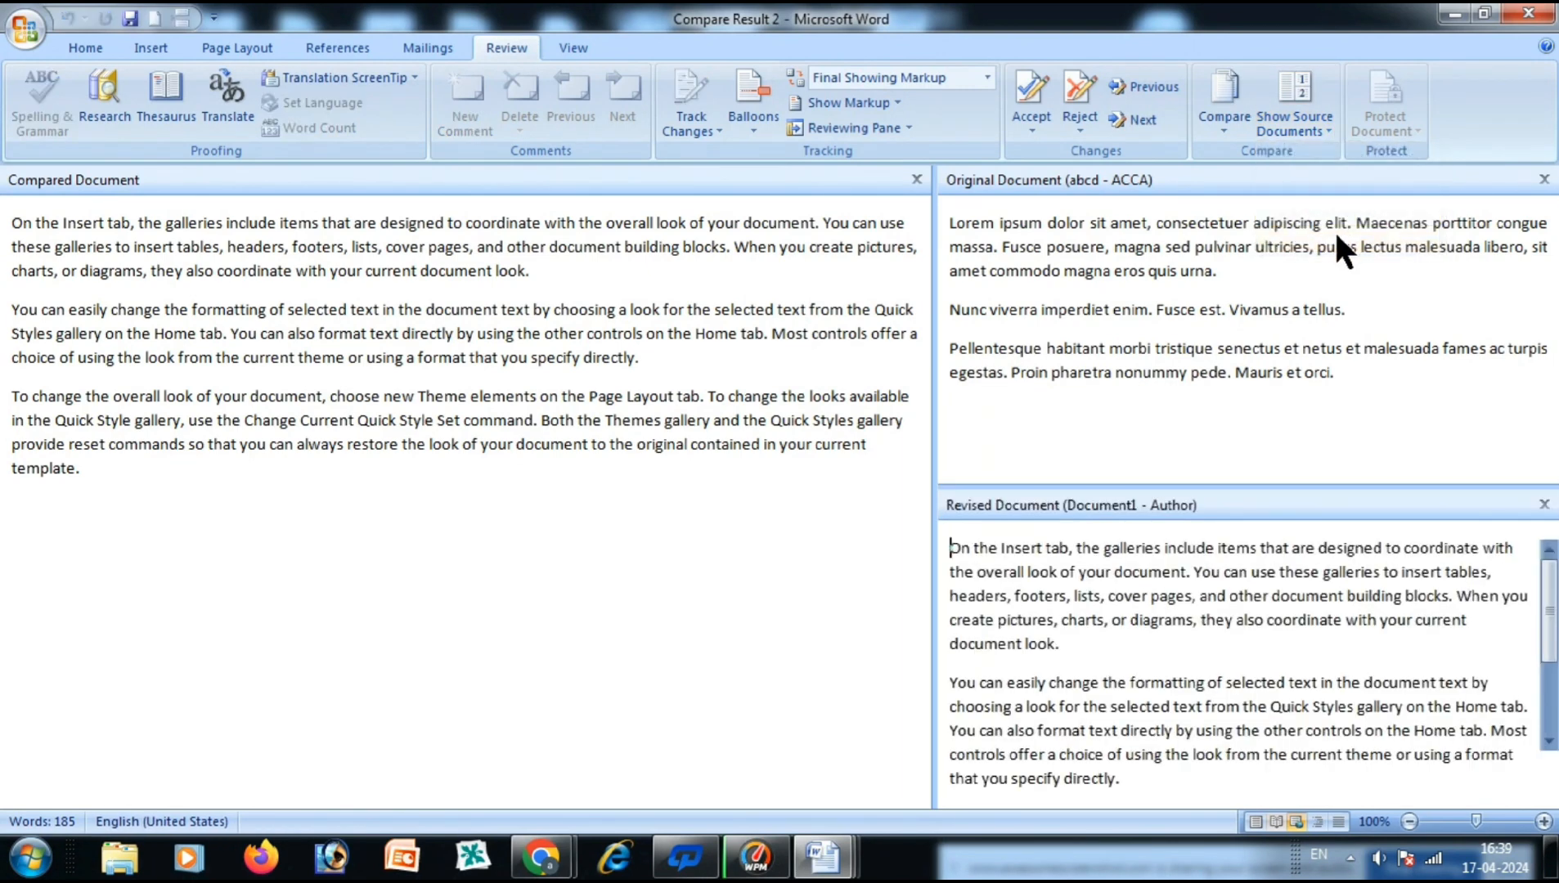
pyautogui.moveTo(943, 219); pyautogui.dragTo(1329, 385)
pyautogui.click(1276, 413)
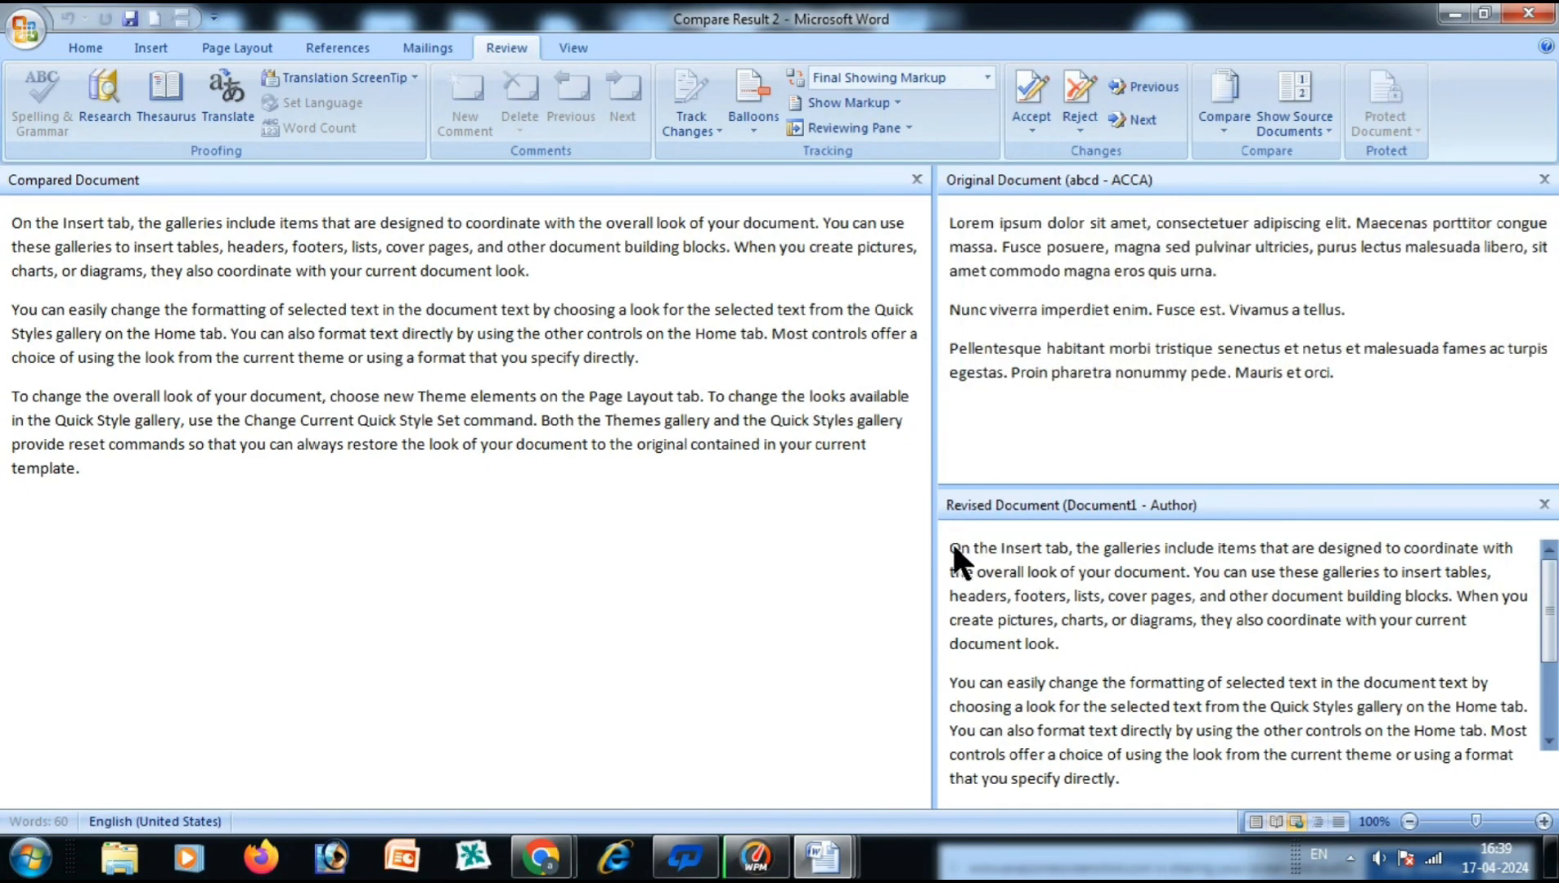
pyautogui.moveTo(950, 546); pyautogui.dragTo(1175, 650)
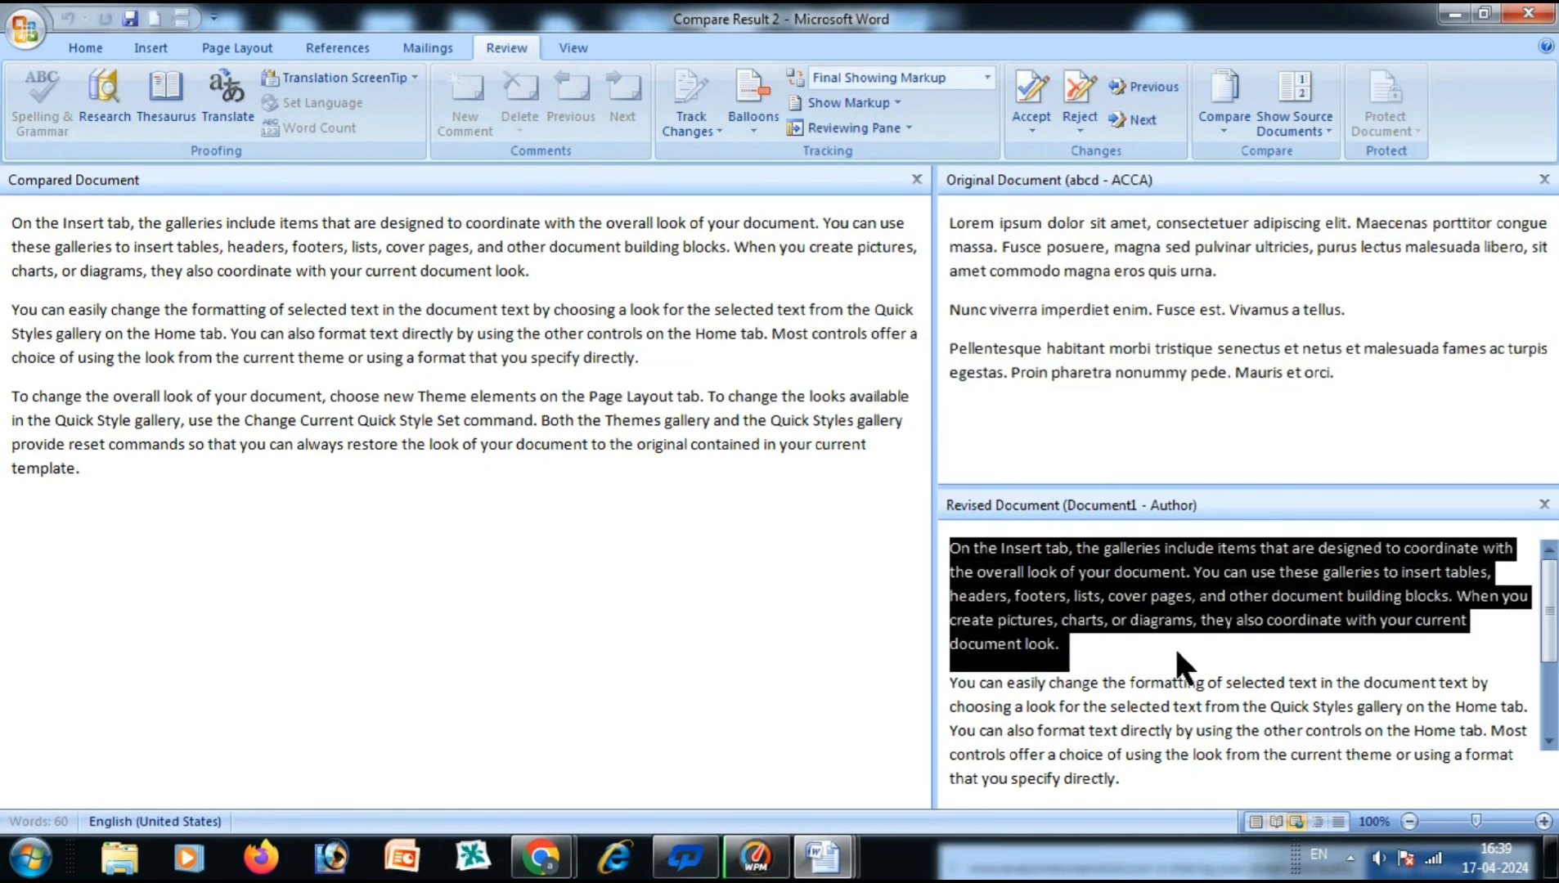
pyautogui.click(1222, 403)
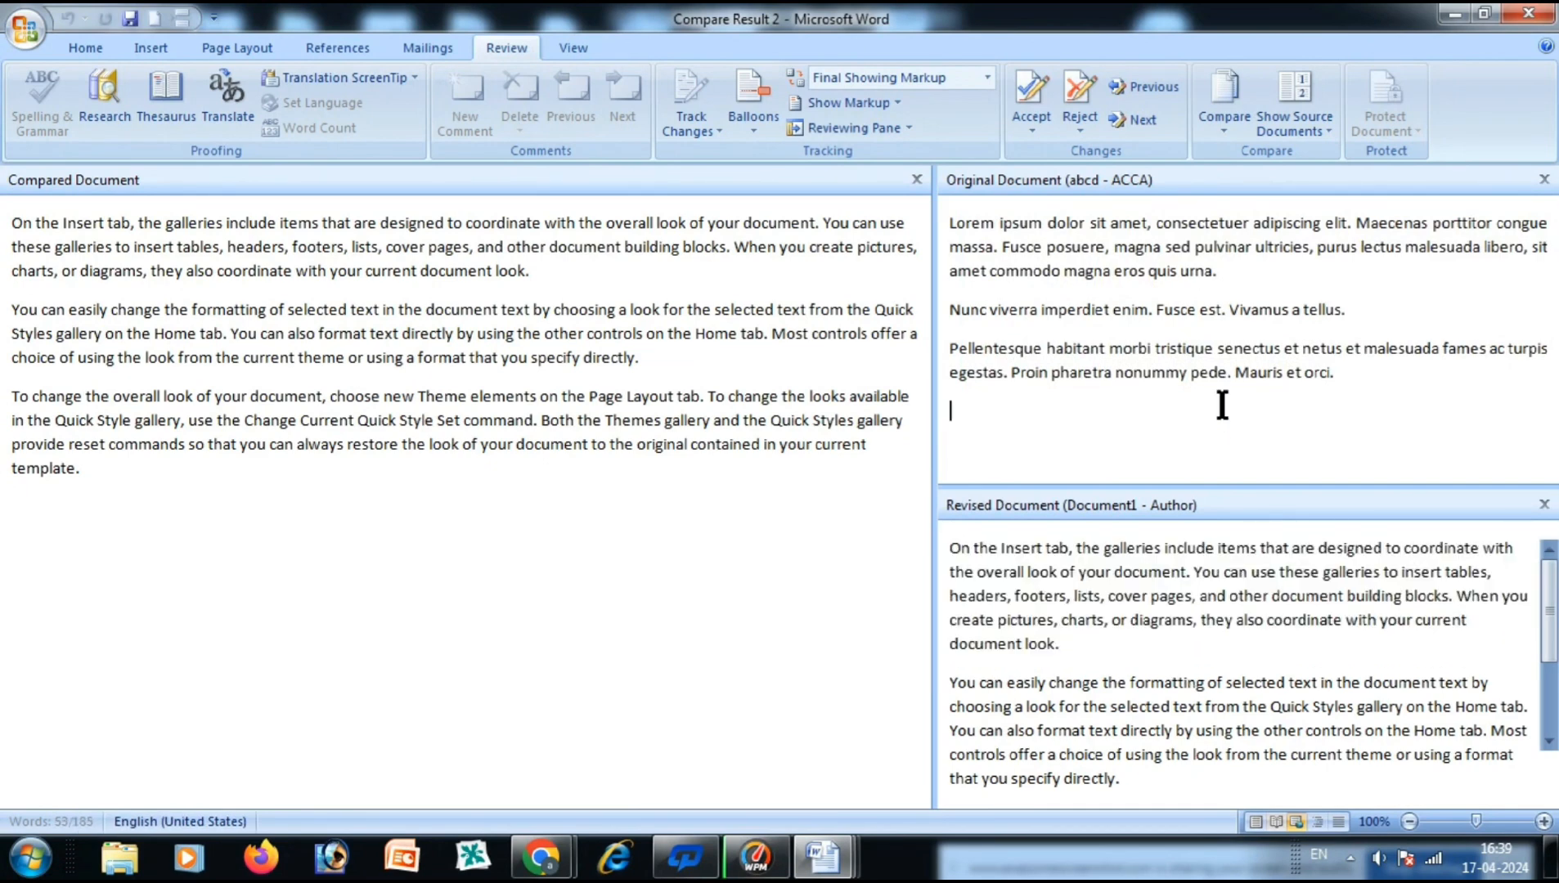
pyautogui.click(602, 389)
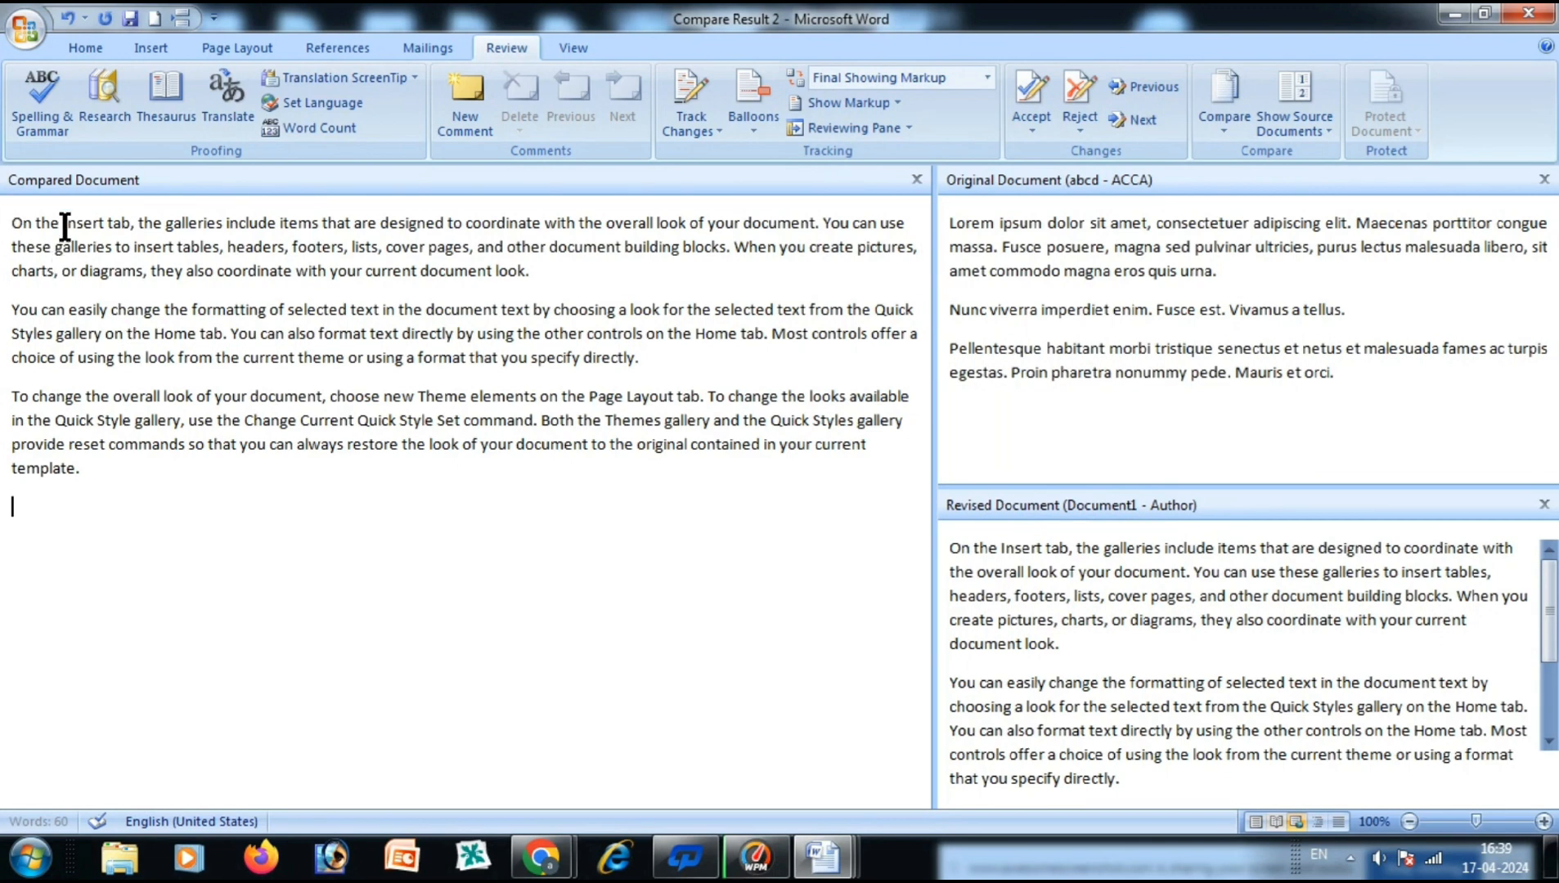
# Show only the revised source, then only the original, and resize the panes.
pyautogui.click(1317, 132)
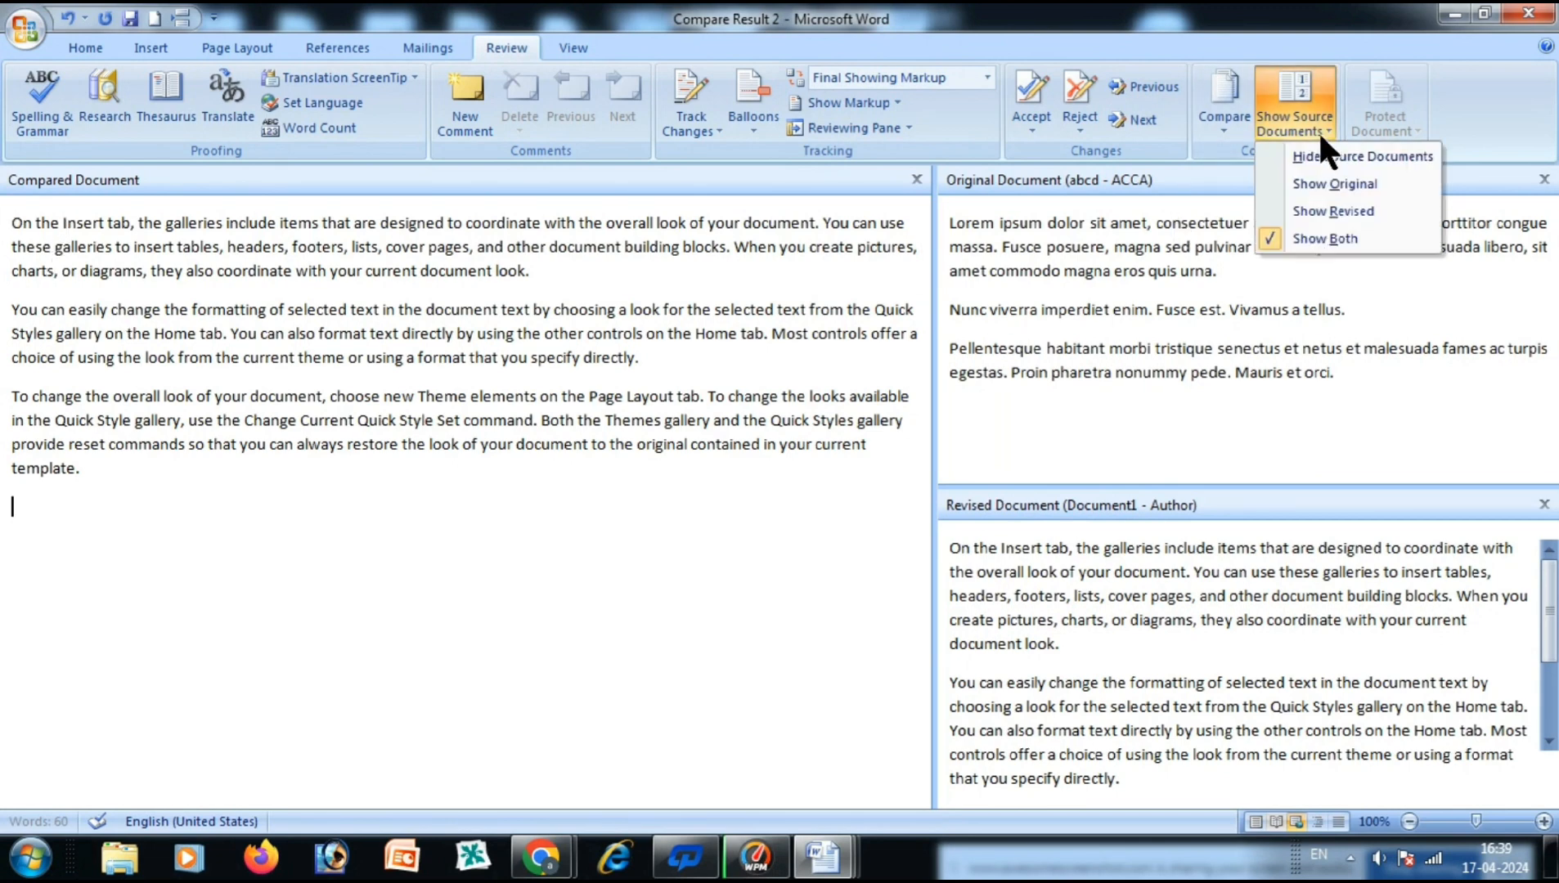
pyautogui.click(1335, 211)
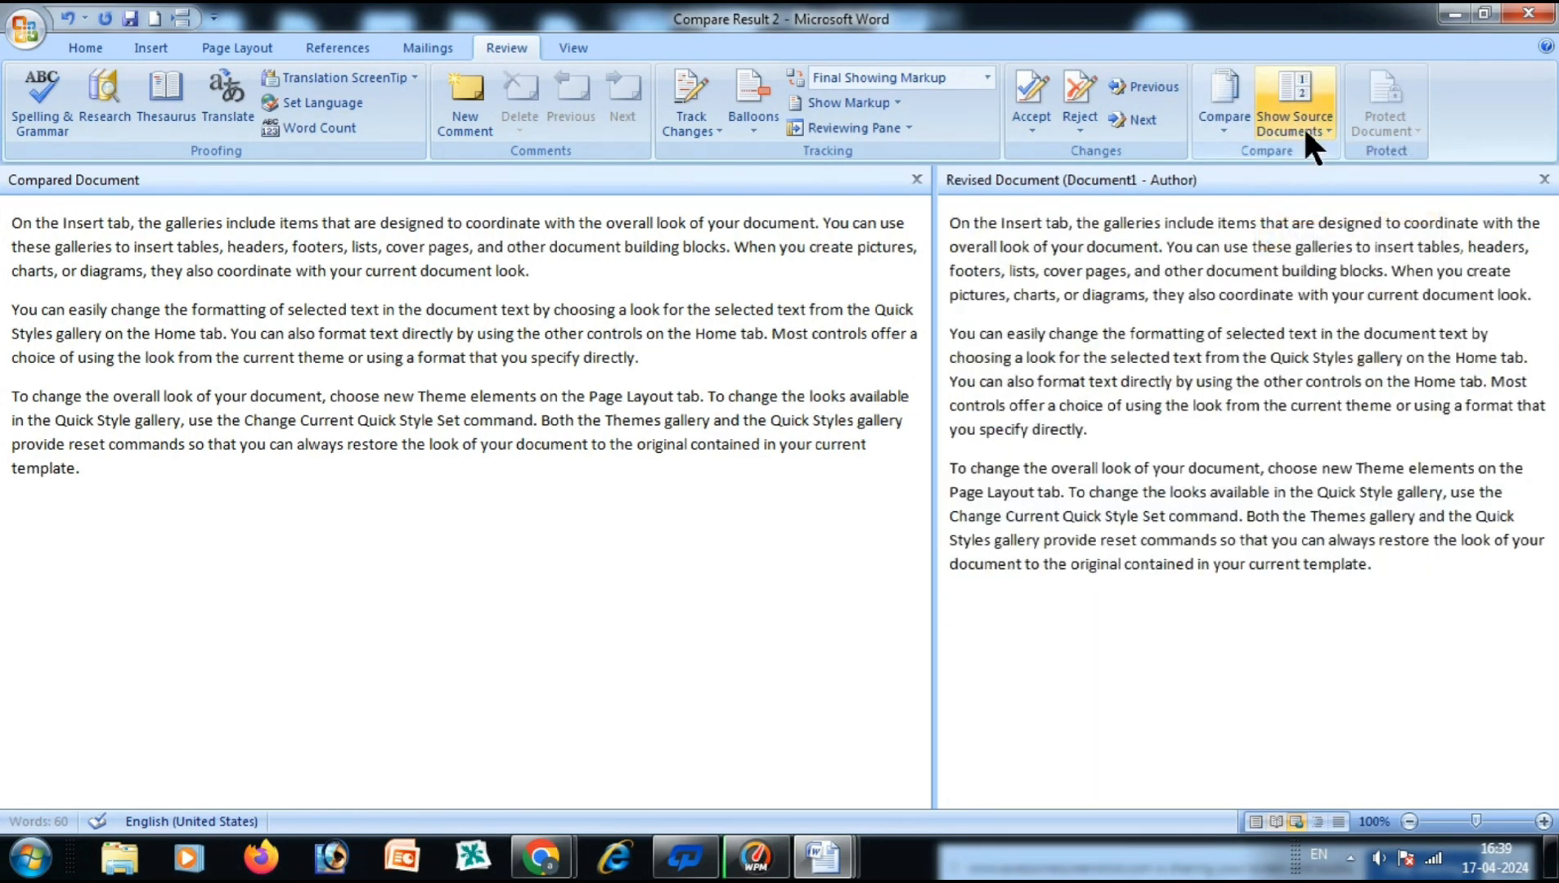
pyautogui.click(1303, 125)
pyautogui.click(1307, 182)
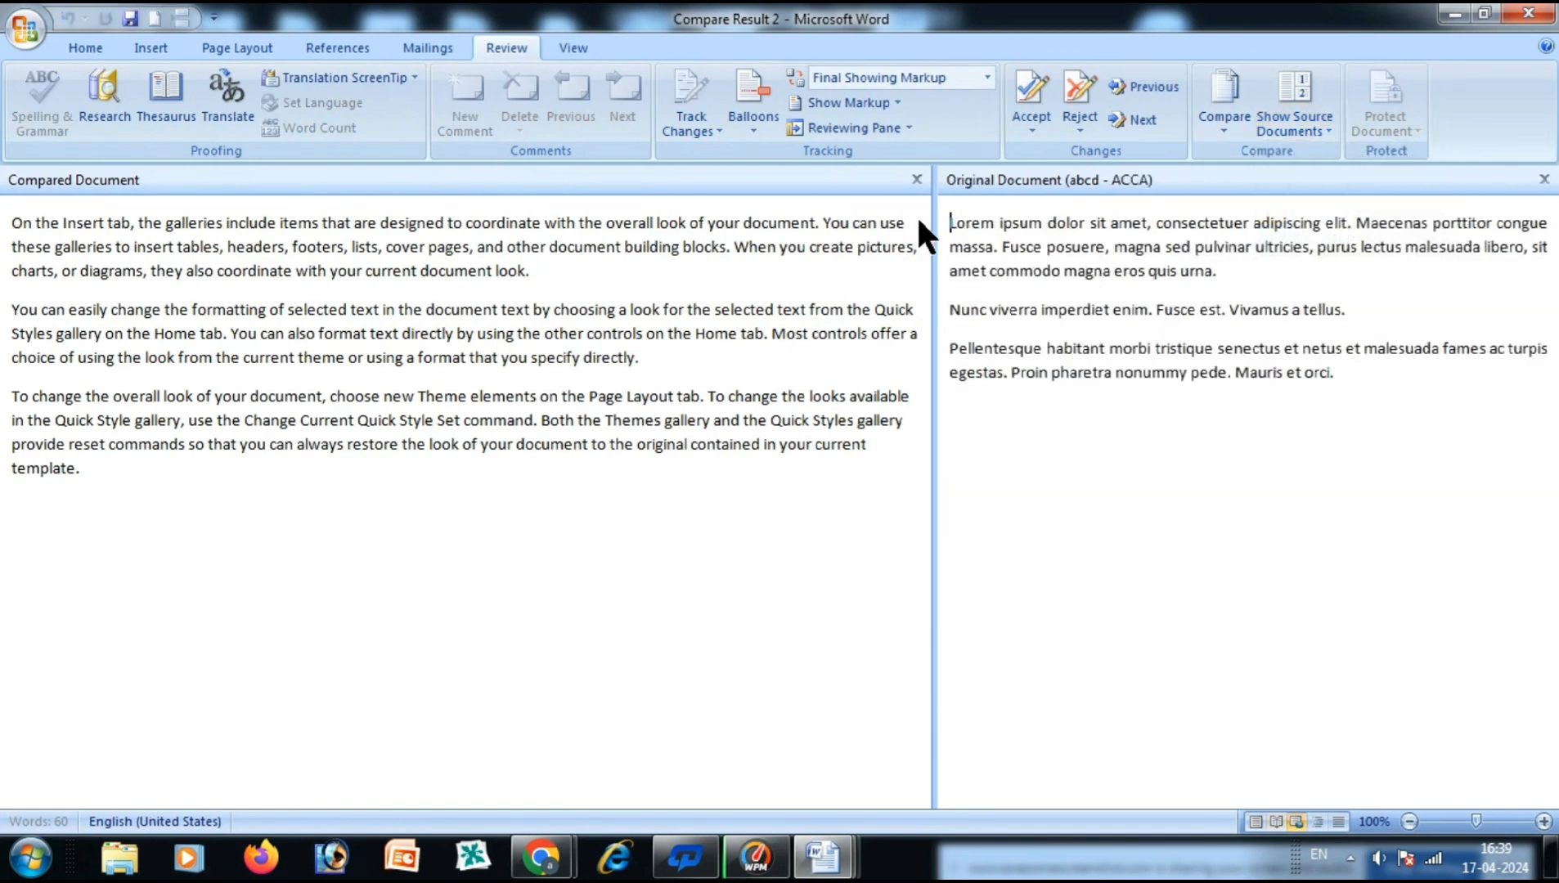
pyautogui.moveTo(934, 245); pyautogui.dragTo(694, 245)
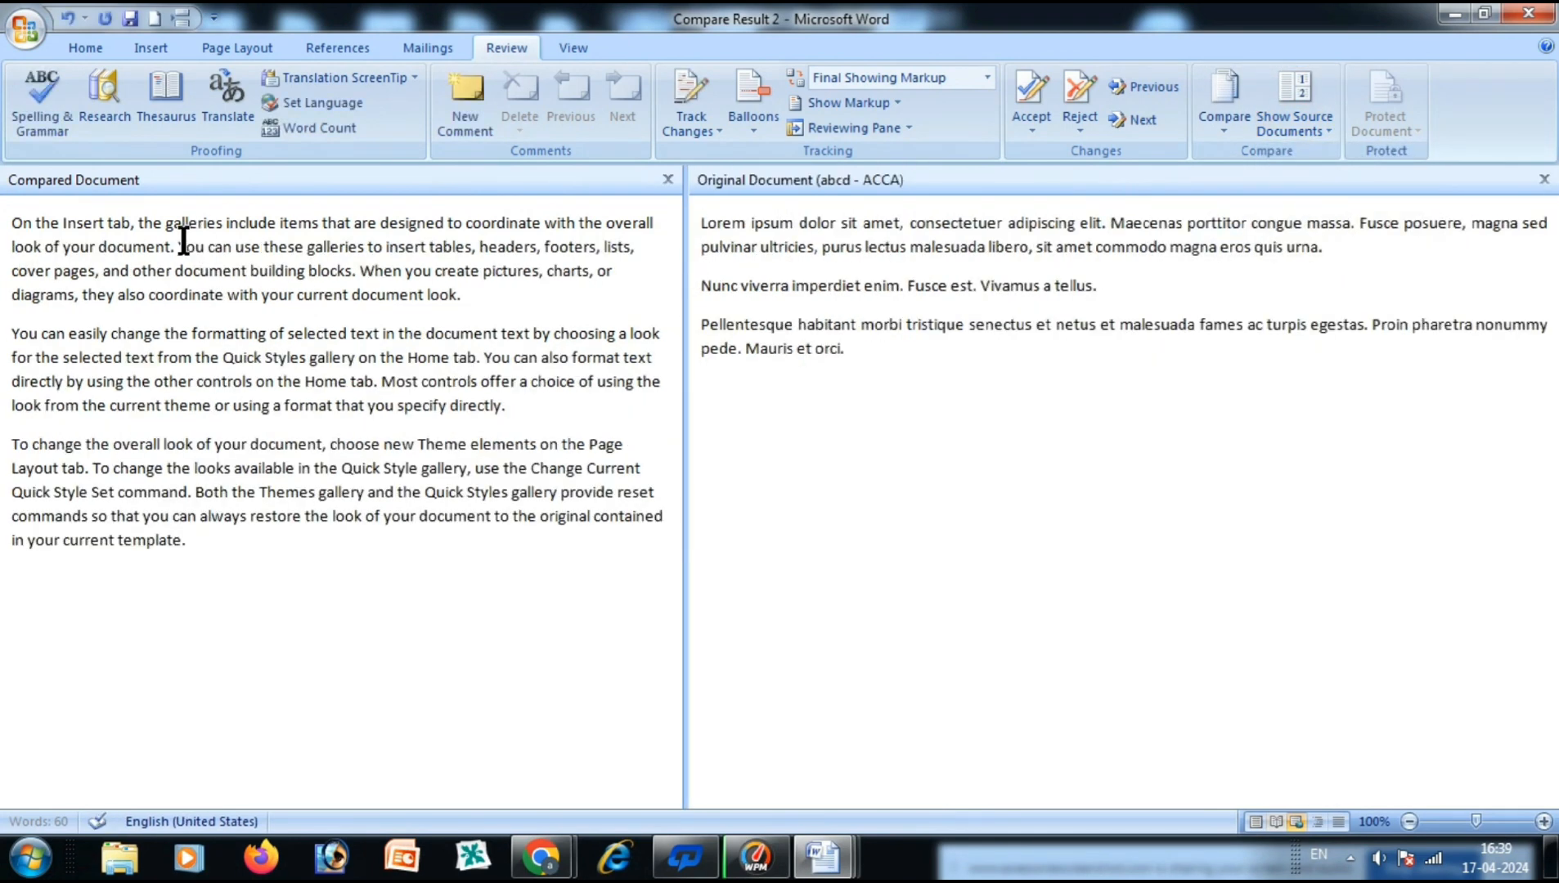
pyautogui.moveTo(12, 223); pyautogui.dragTo(62, 224)
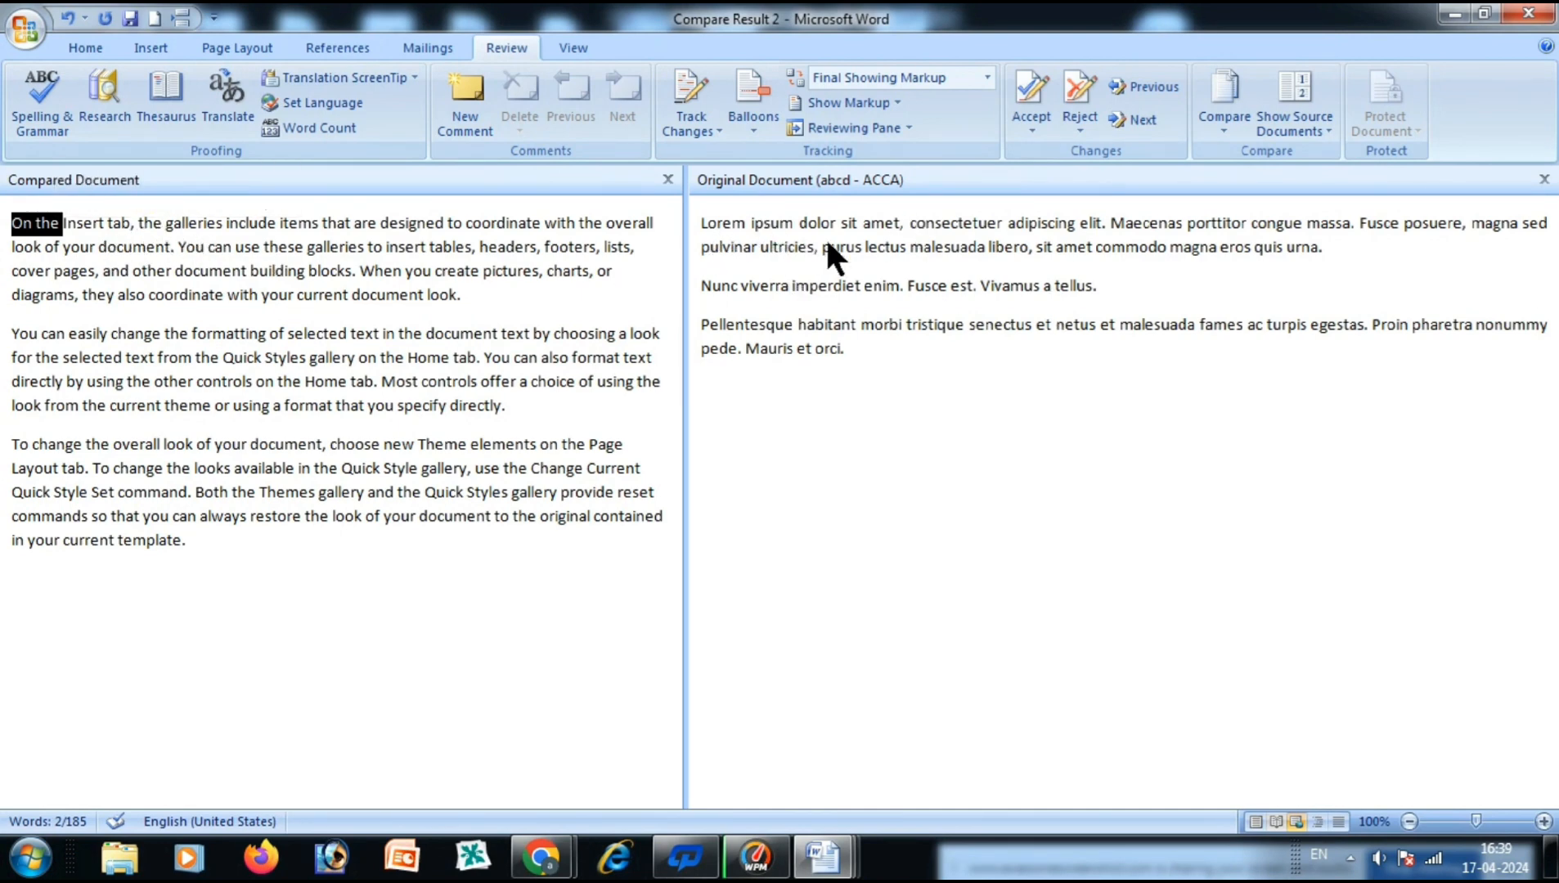
pyautogui.moveTo(691, 283); pyautogui.dragTo(872, 288)
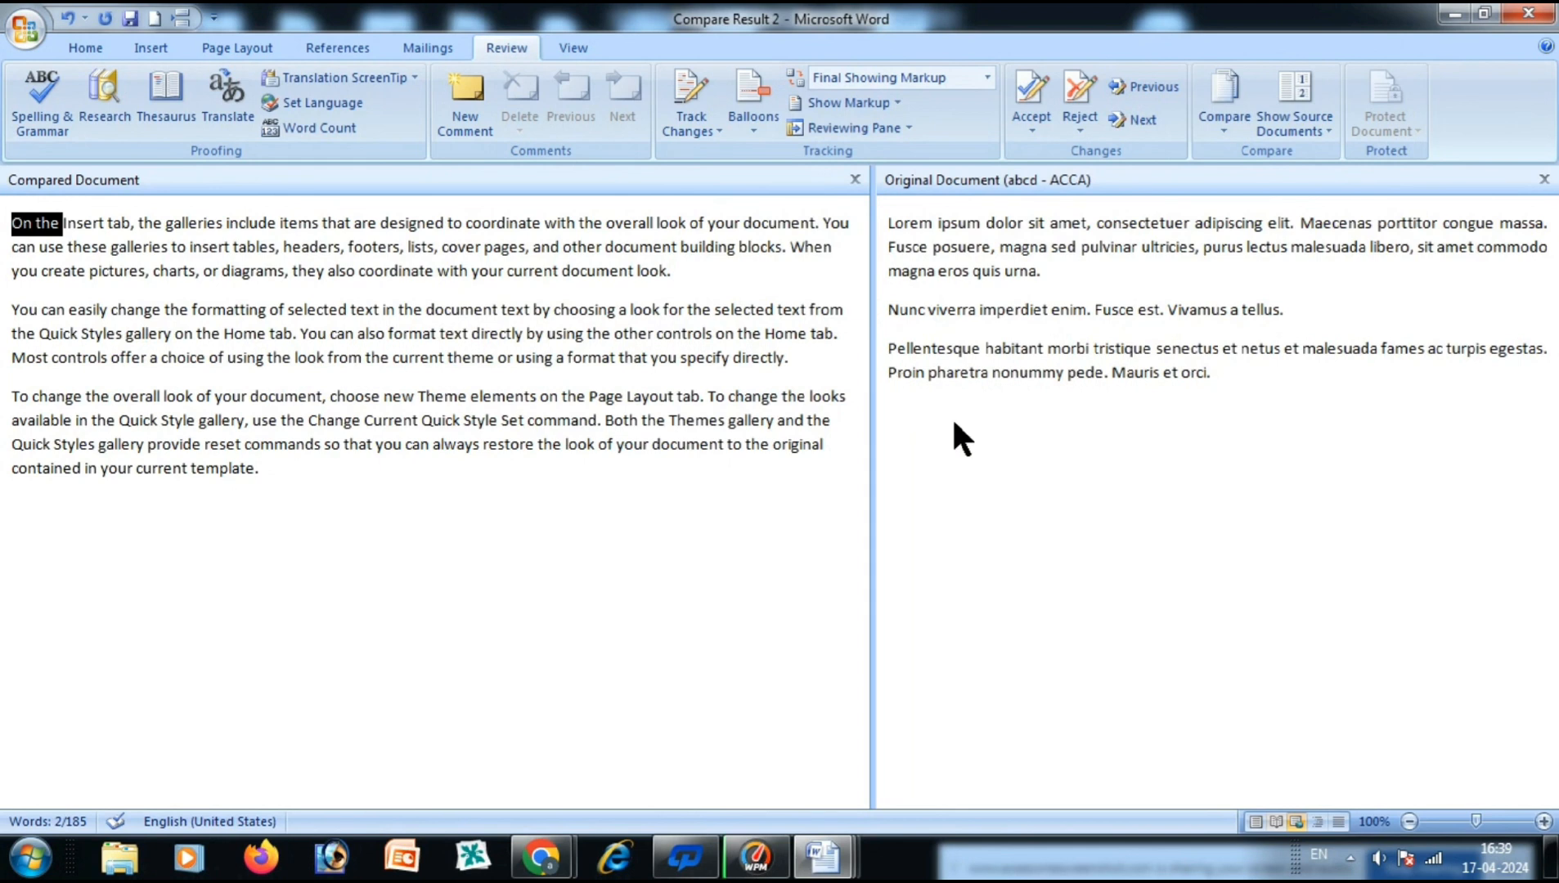
# Show both source documents again, then close the Original Document pane.
pyautogui.click(1295, 131)
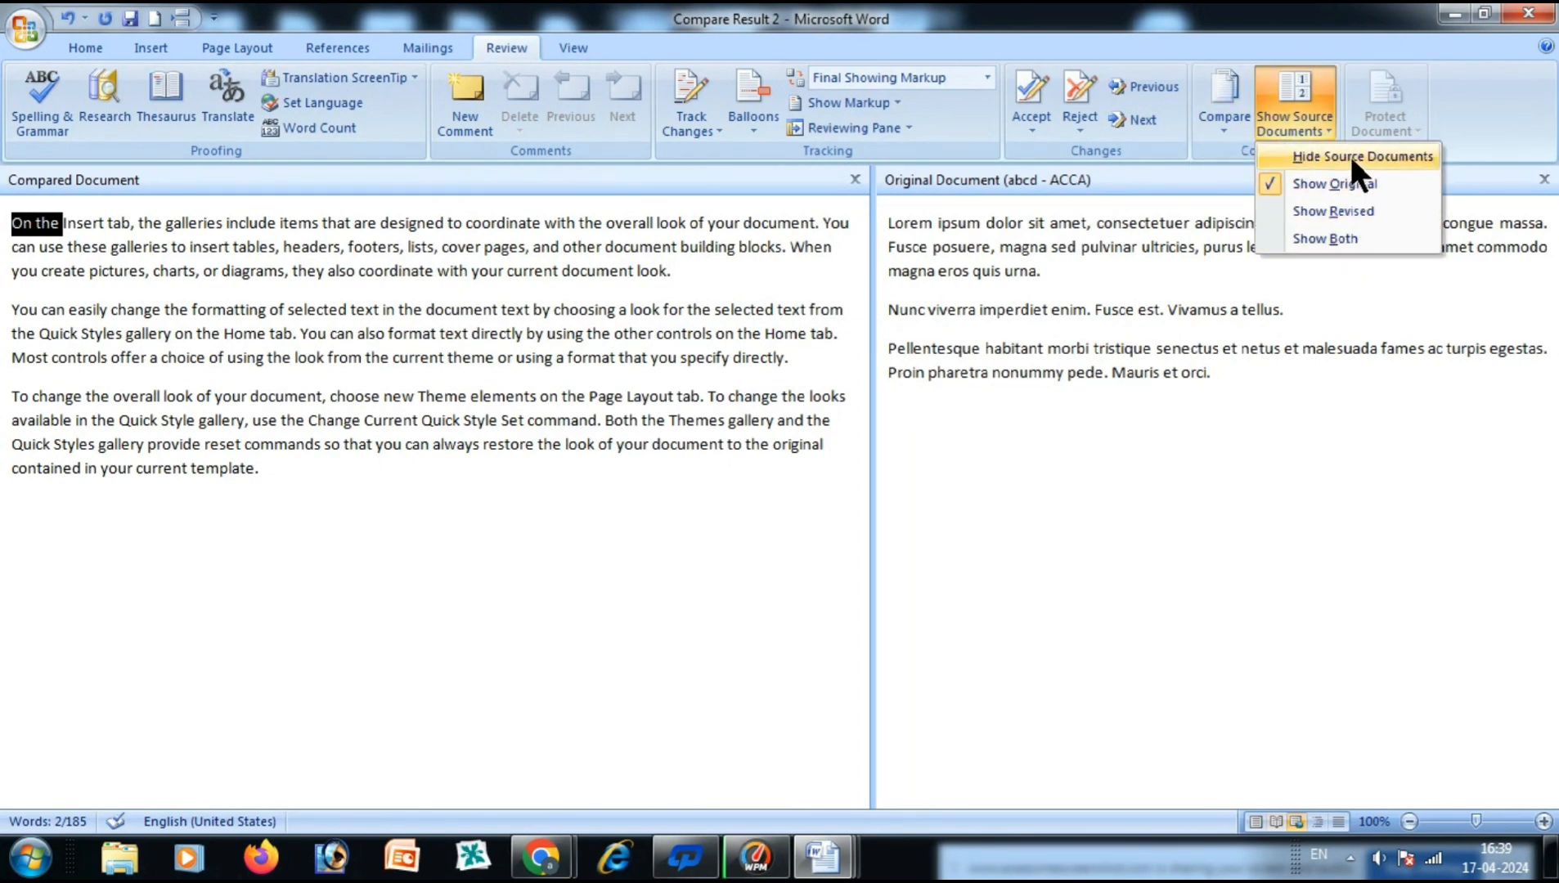
pyautogui.click(1325, 239)
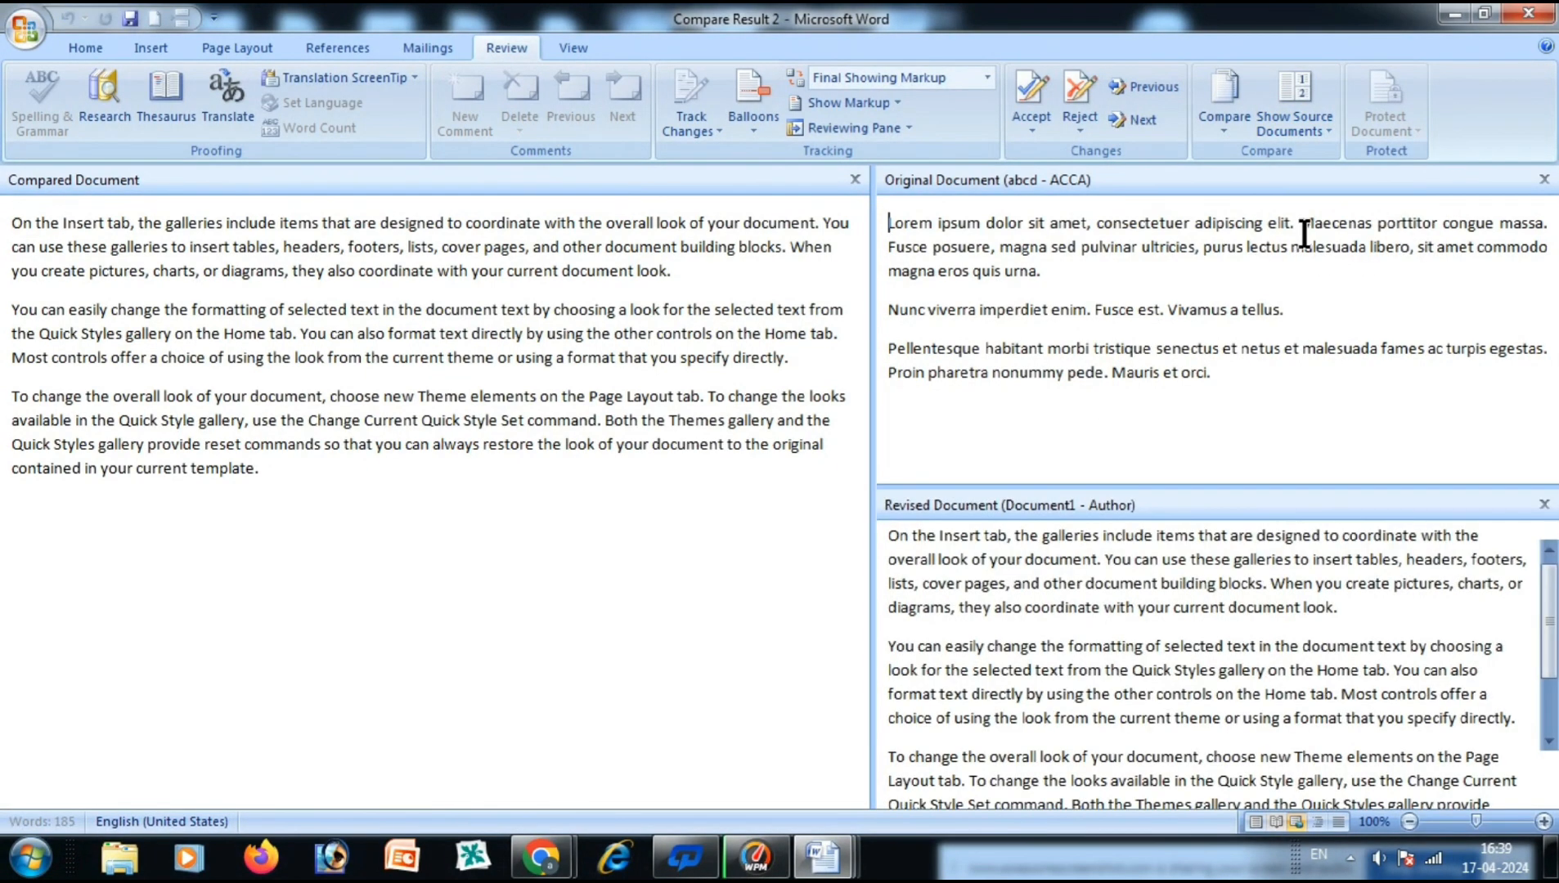
pyautogui.click(1317, 123)
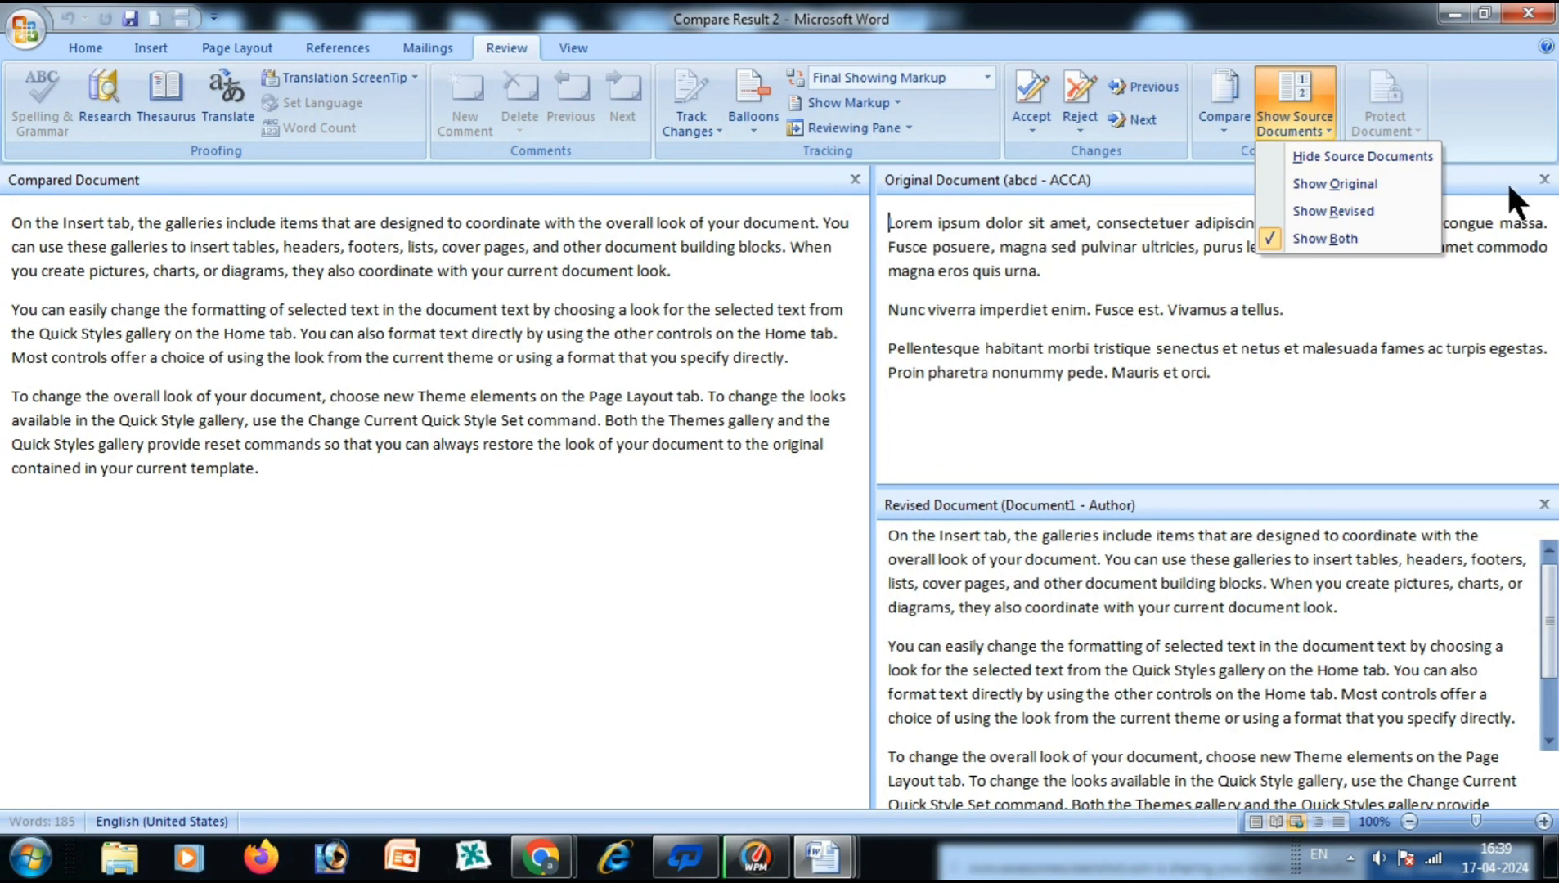
pyautogui.click(1542, 180)
pyautogui.click(1544, 179)
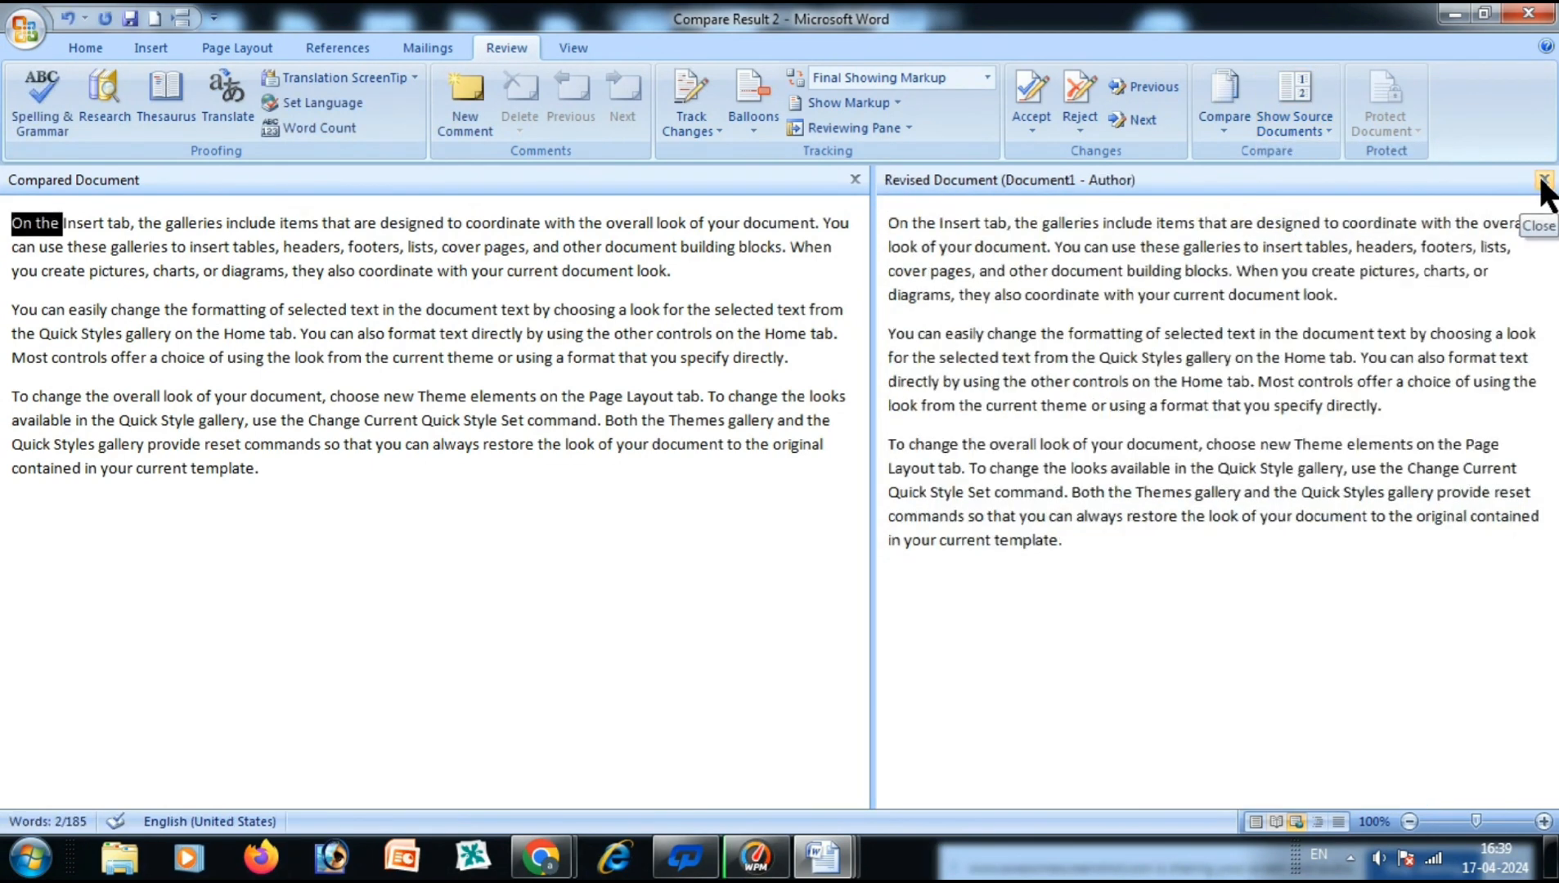
# Close the Revised Document pane so Compare Result 2 stands alone, then open Protect Document.
pyautogui.click(1545, 179)
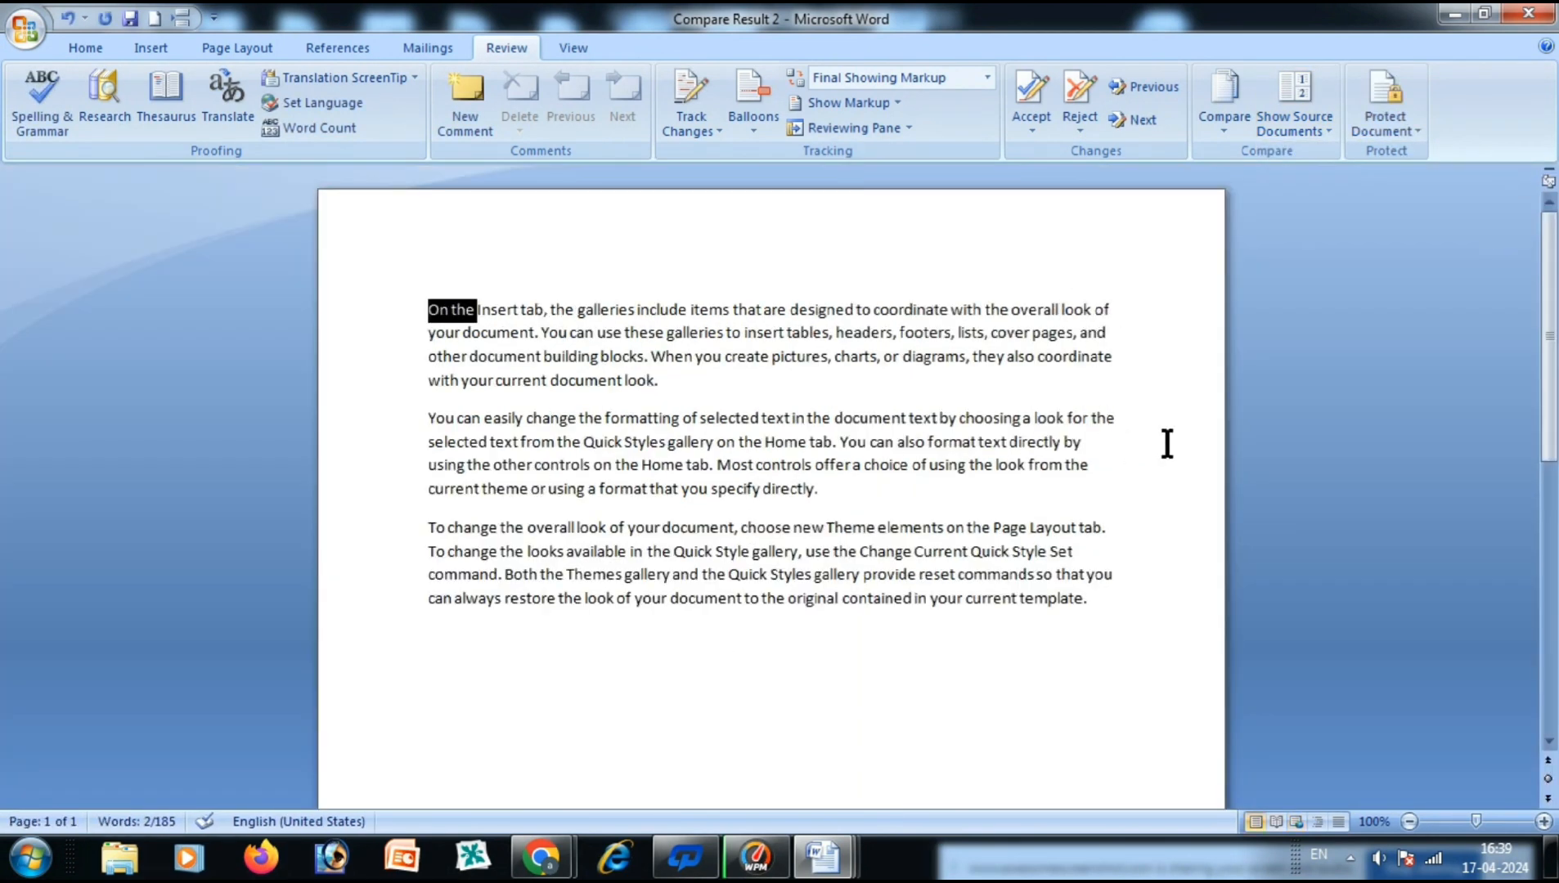
pyautogui.click(985, 472)
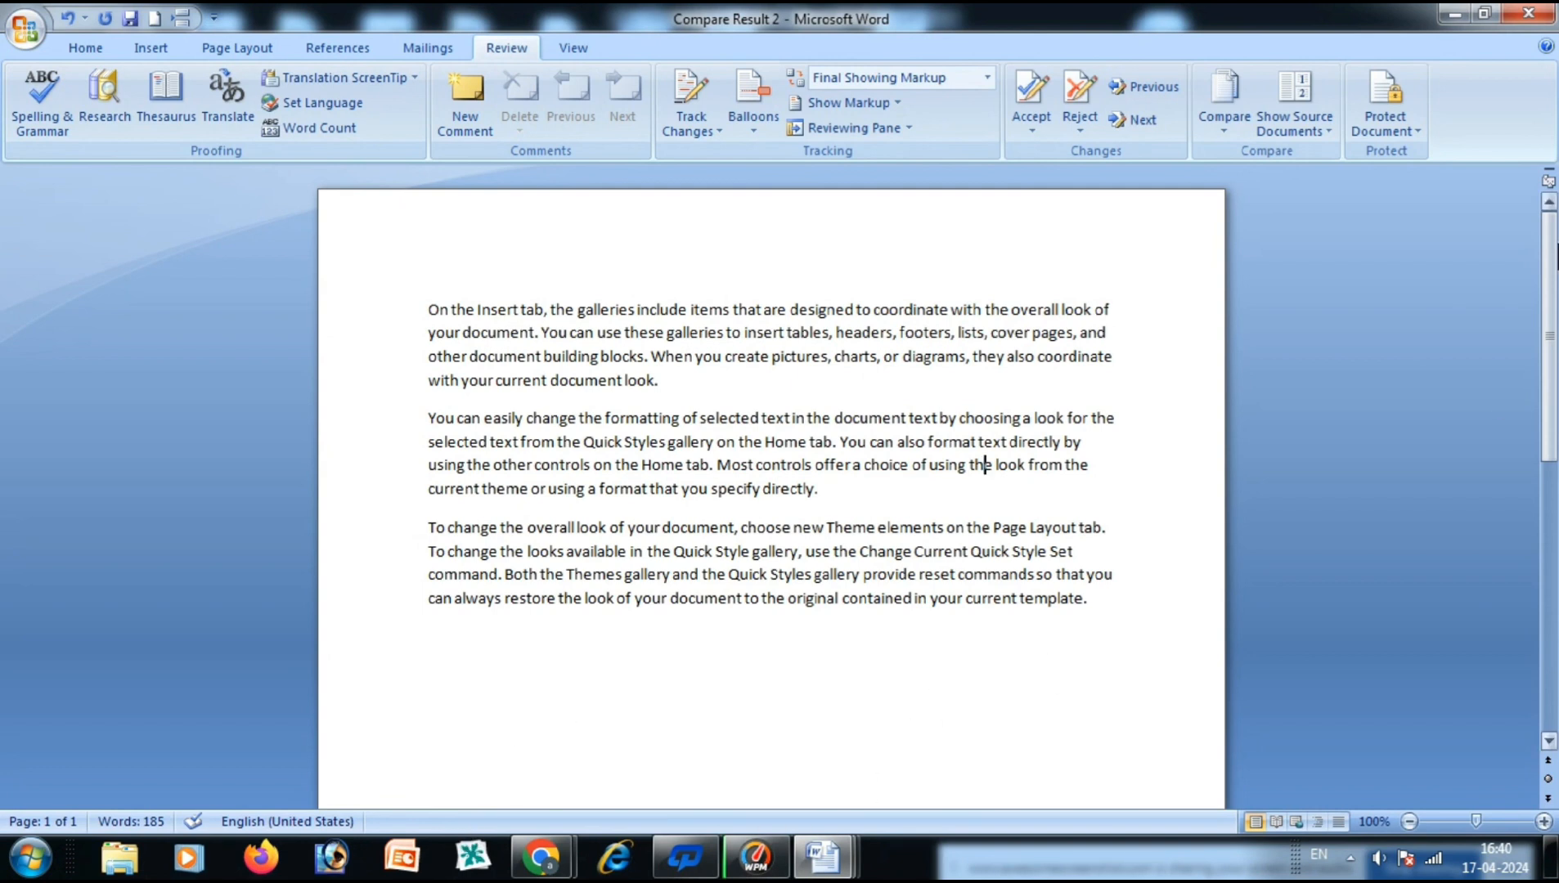
pyautogui.click(1407, 130)
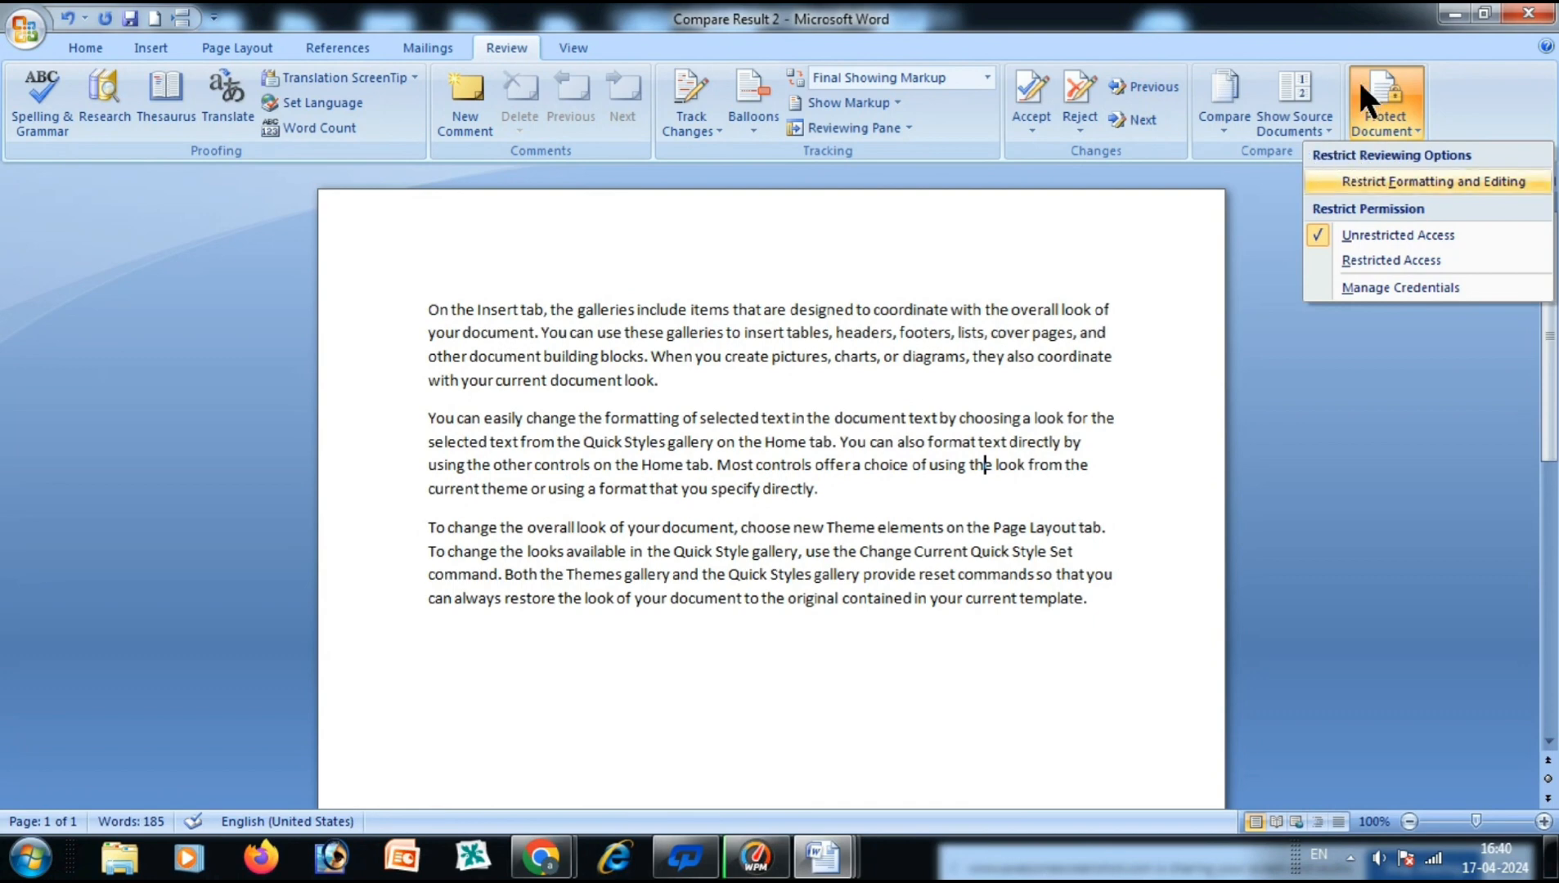
# Restrict editing to No changes (Read only) with Everyone as an exception.
pyautogui.click(1325, 178)
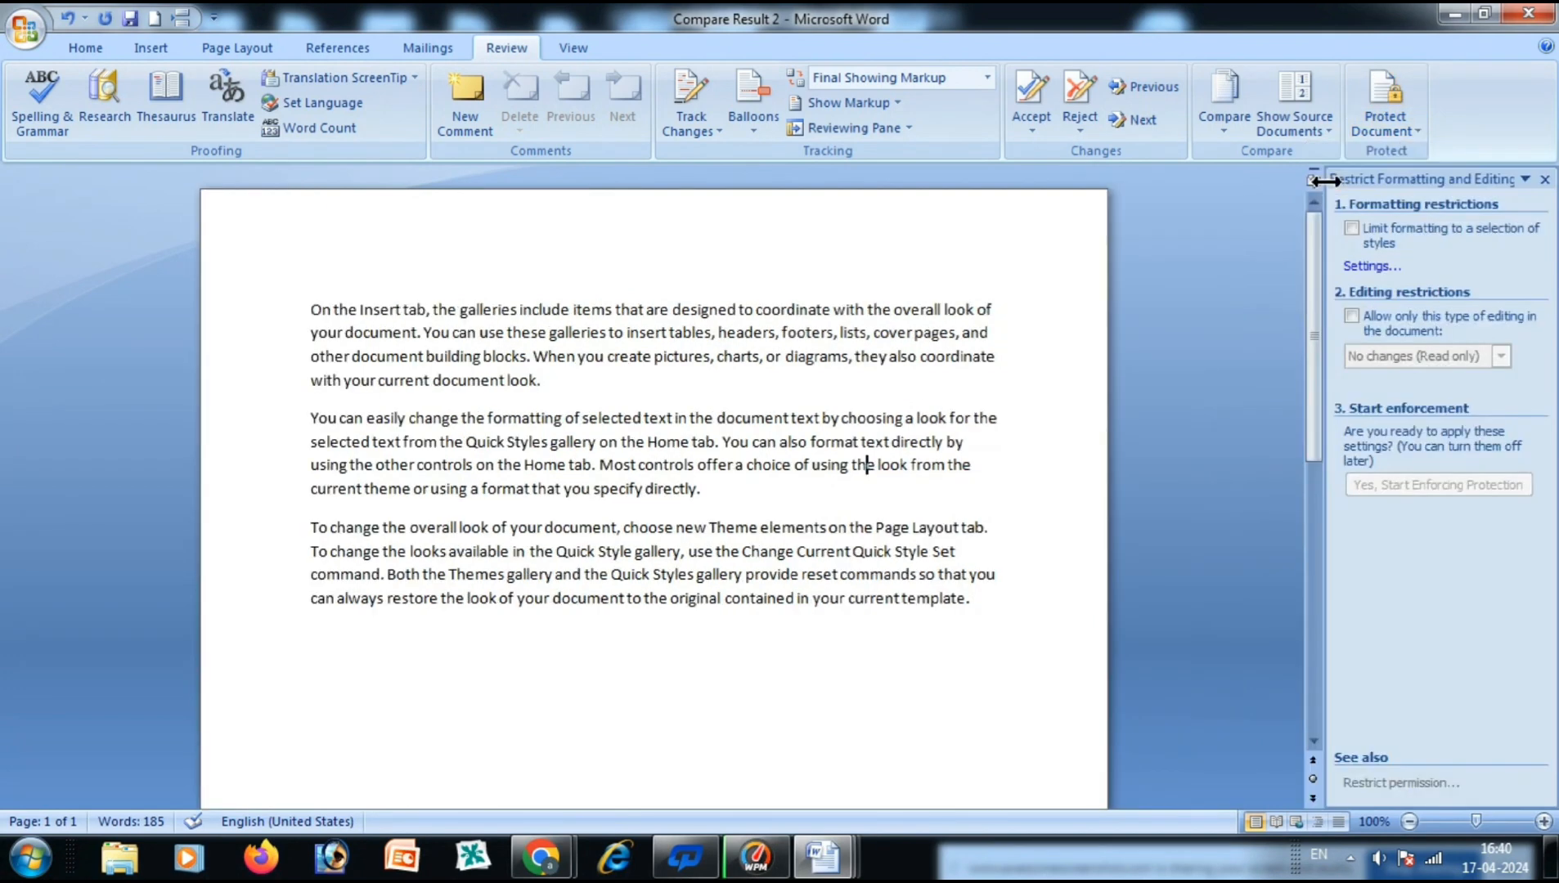
pyautogui.click(1351, 318)
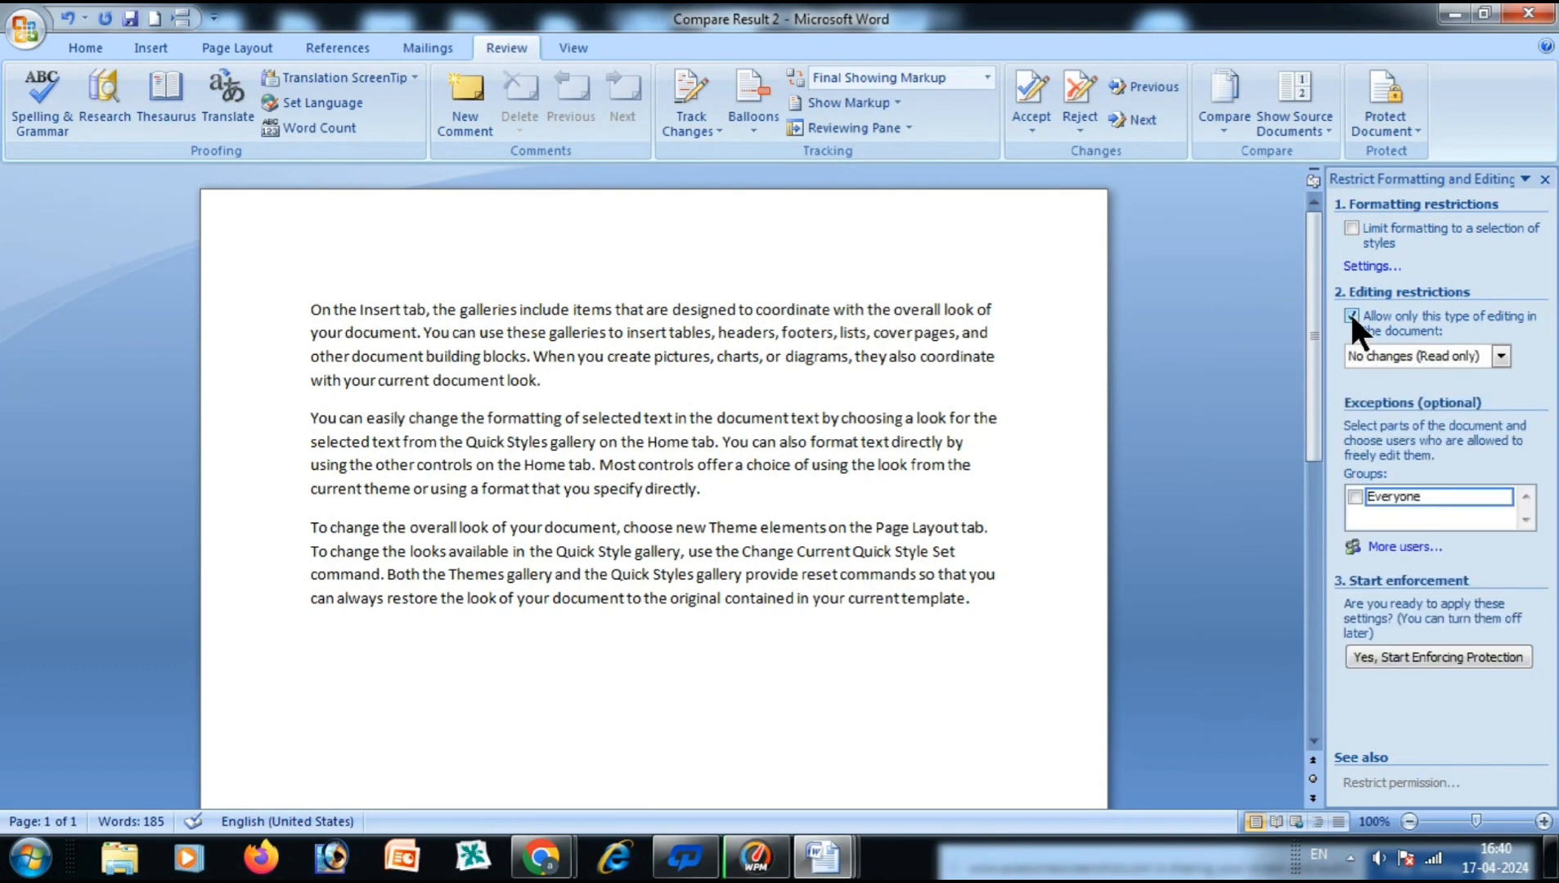
pyautogui.click(1354, 496)
# Start enforcing the protection with a password entered and confirmed.
pyautogui.click(1444, 657)
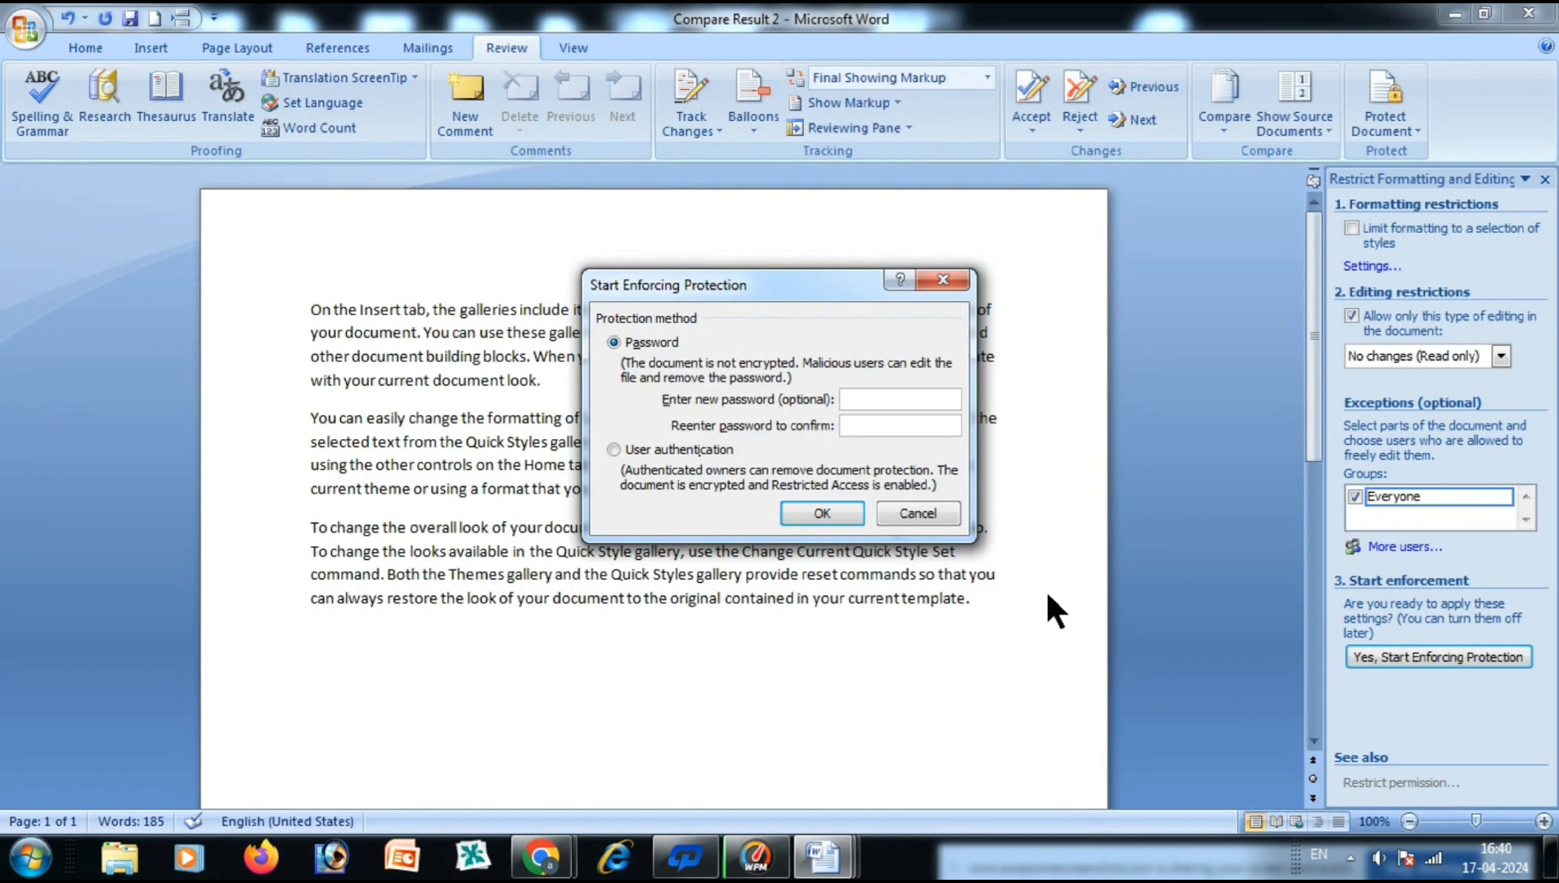
pyautogui.write('123')
pyautogui.click(877, 425)
pyautogui.write('123')
pyautogui.click(818, 509)
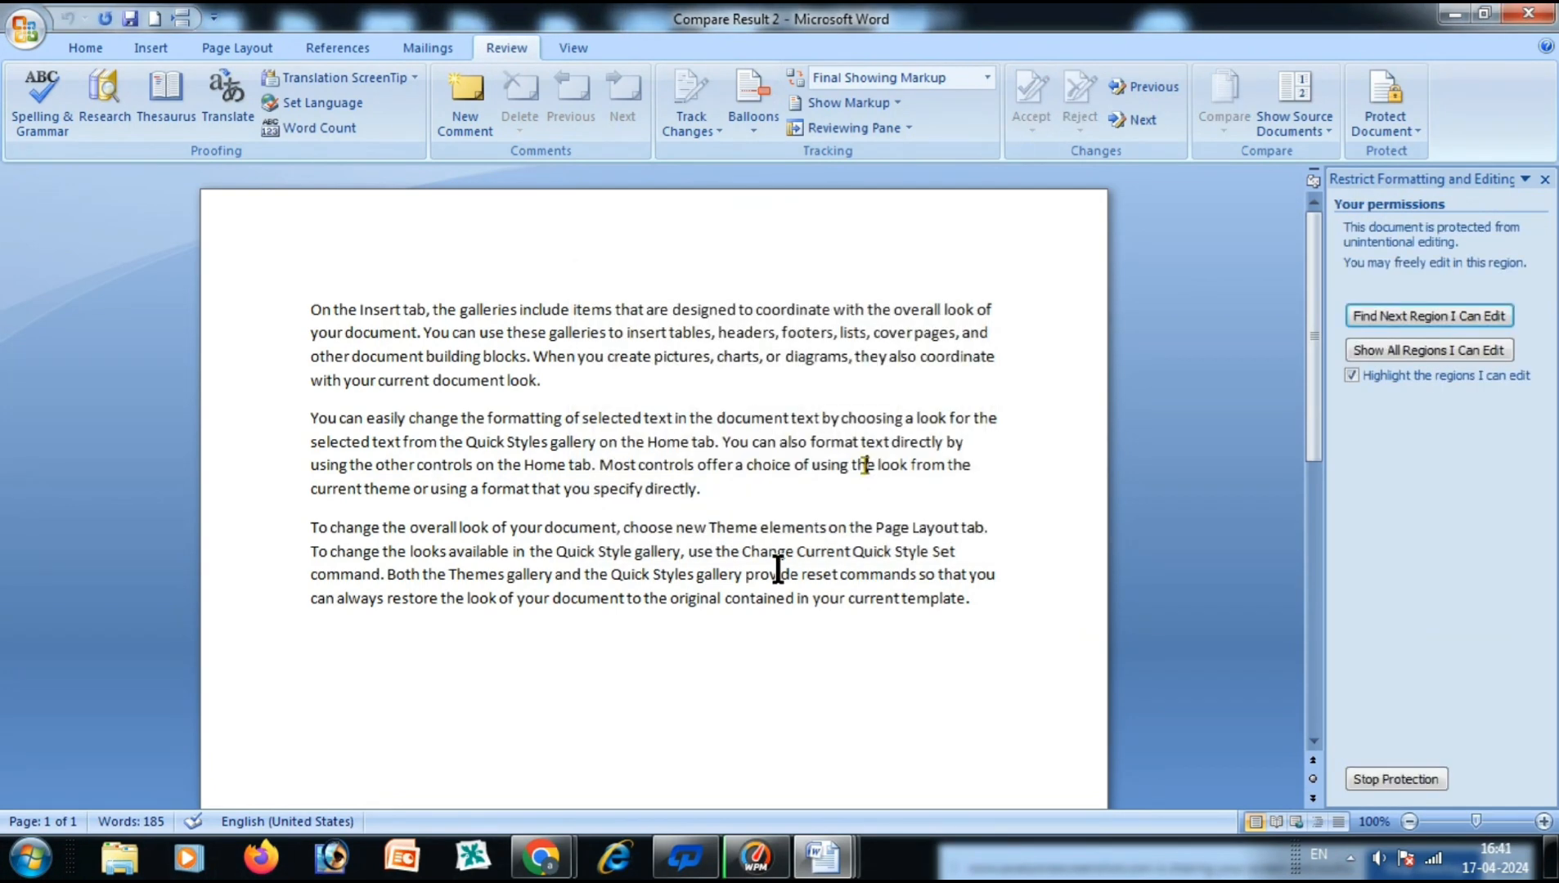
# Try Backspace and Delete on the protected text to confirm it is locked.
pyautogui.click(731, 637)
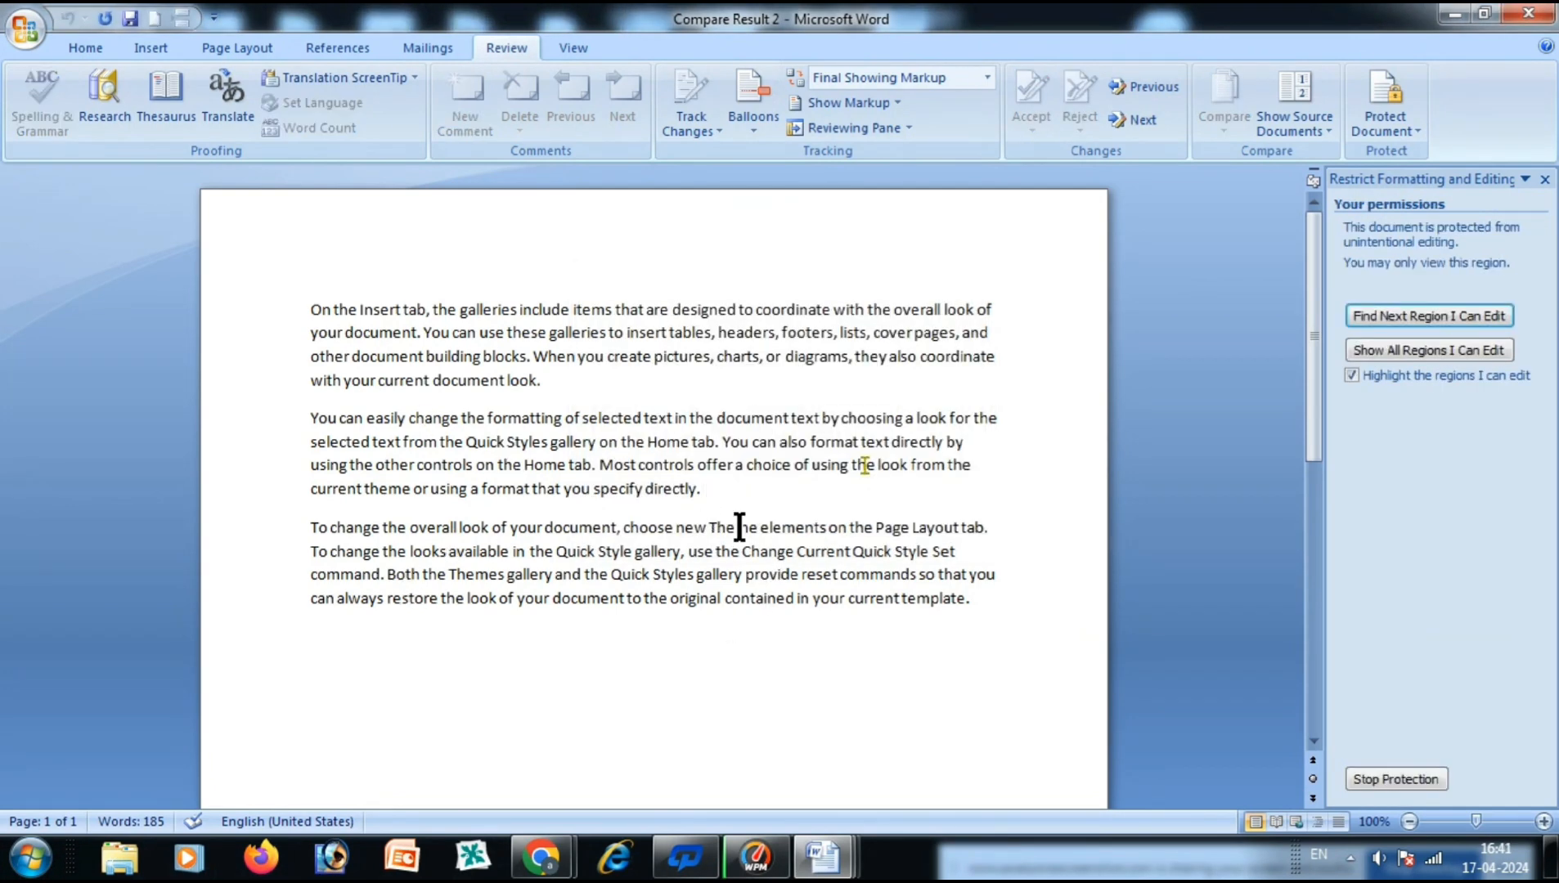
pyautogui.press('BackSpace')
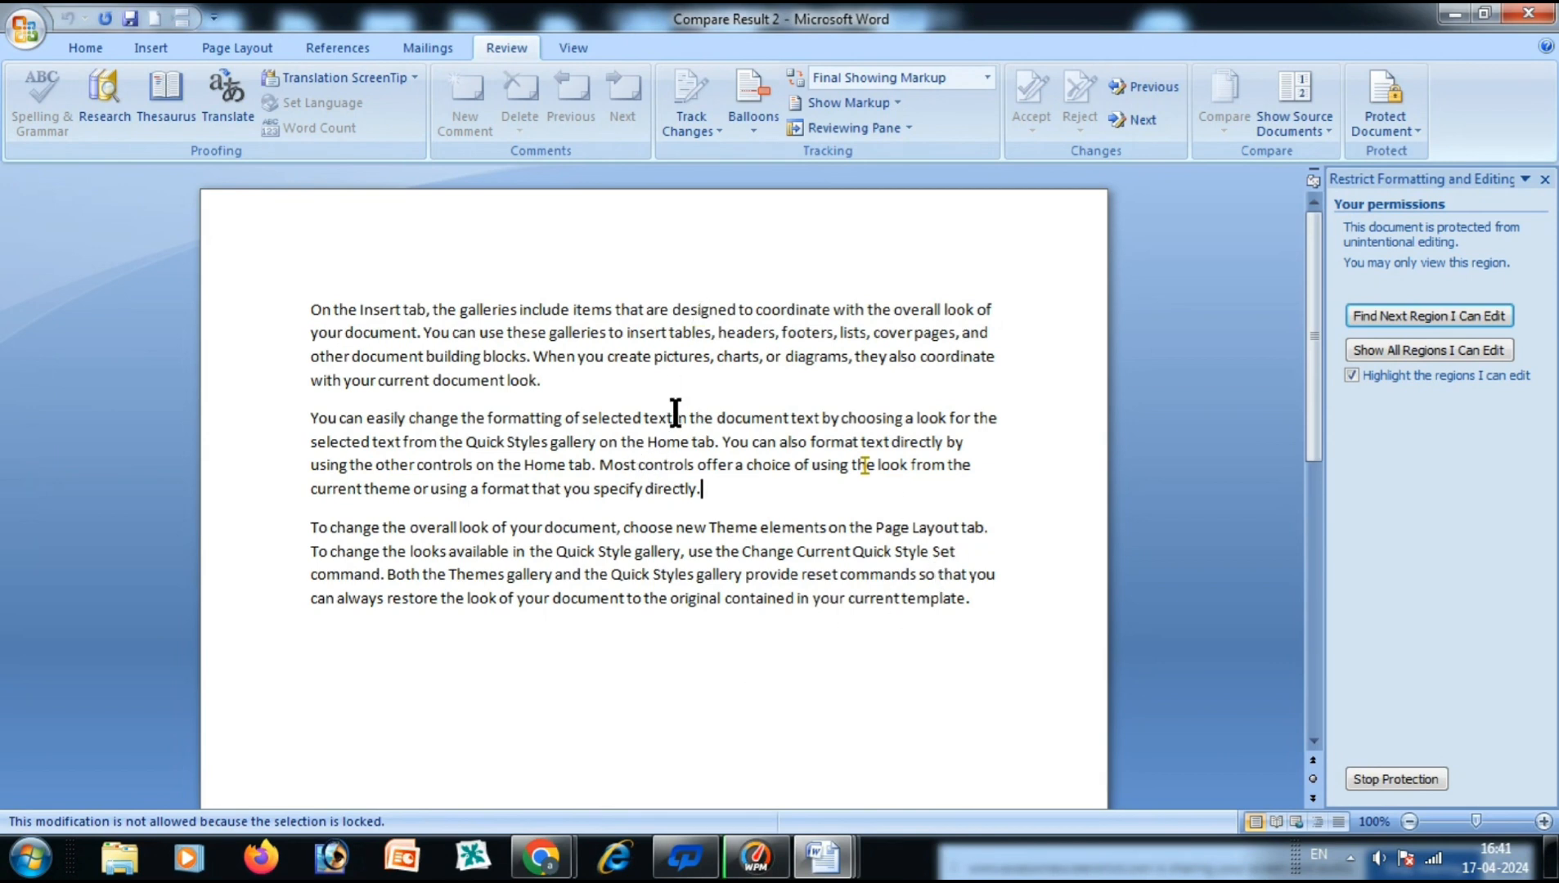
pyautogui.moveTo(561, 410); pyautogui.dragTo(288, 311)
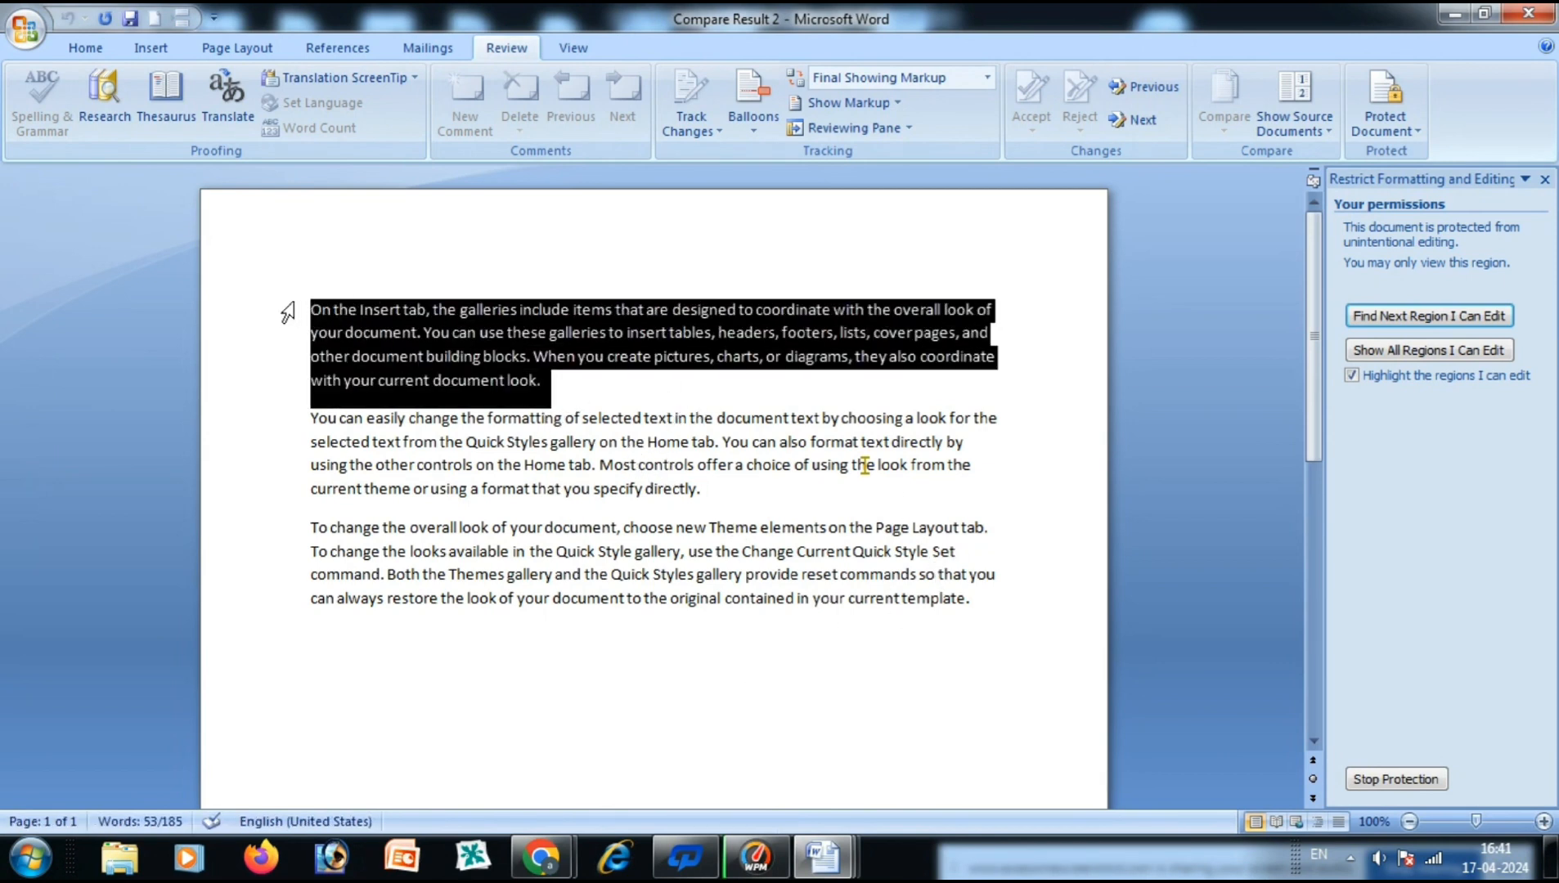
pyautogui.press('Delete')
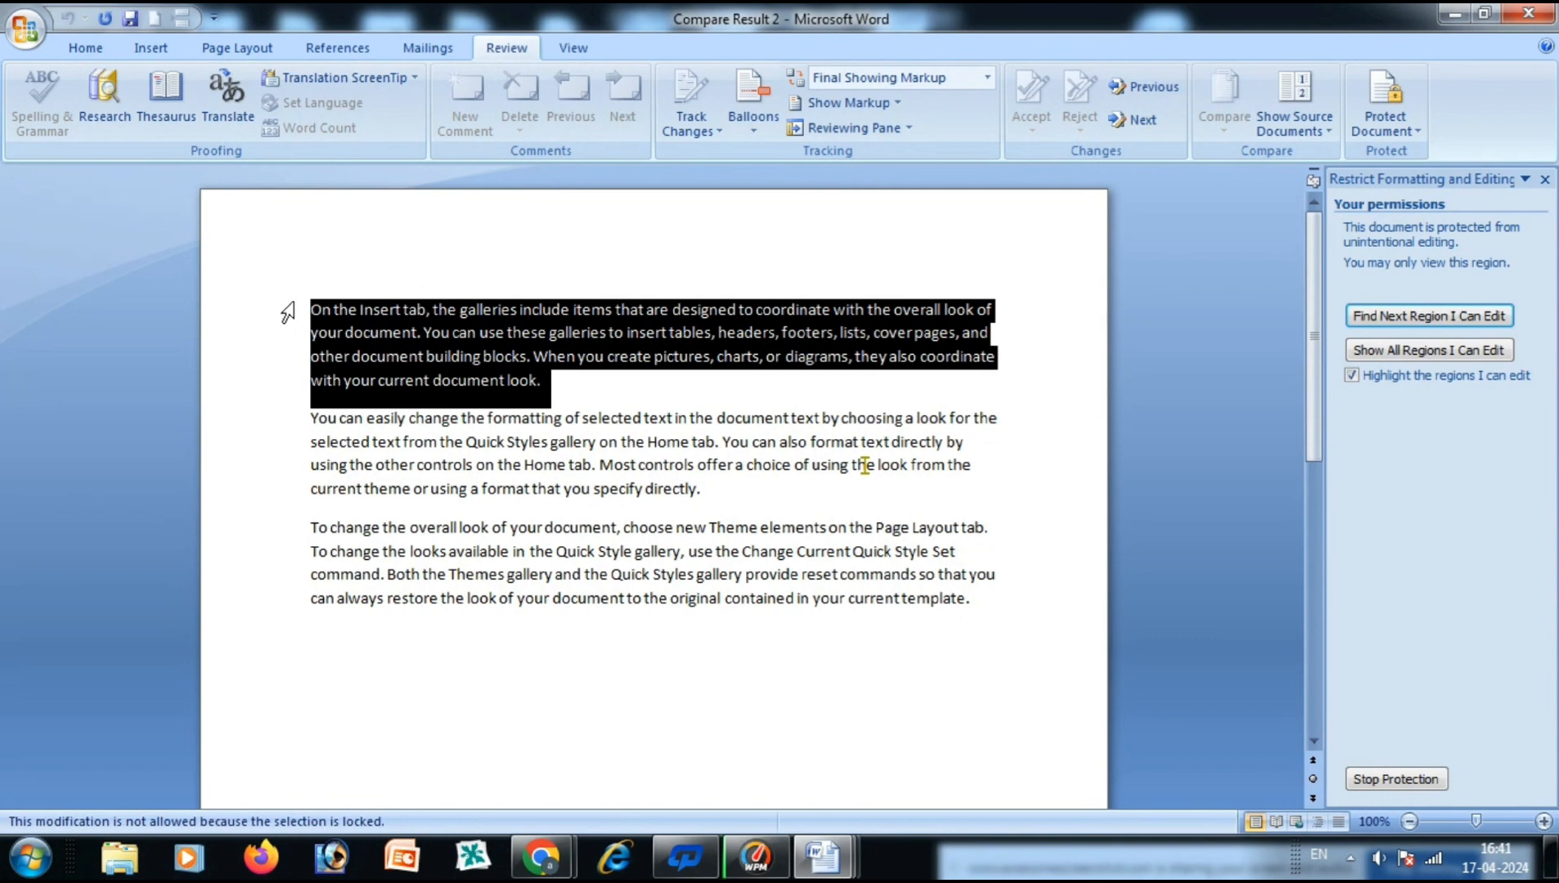
# Reselect the first paragraph, switch to the Home tab, then choose Stop Protection.
pyautogui.moveTo(519, 386); pyautogui.dragTo(288, 311)
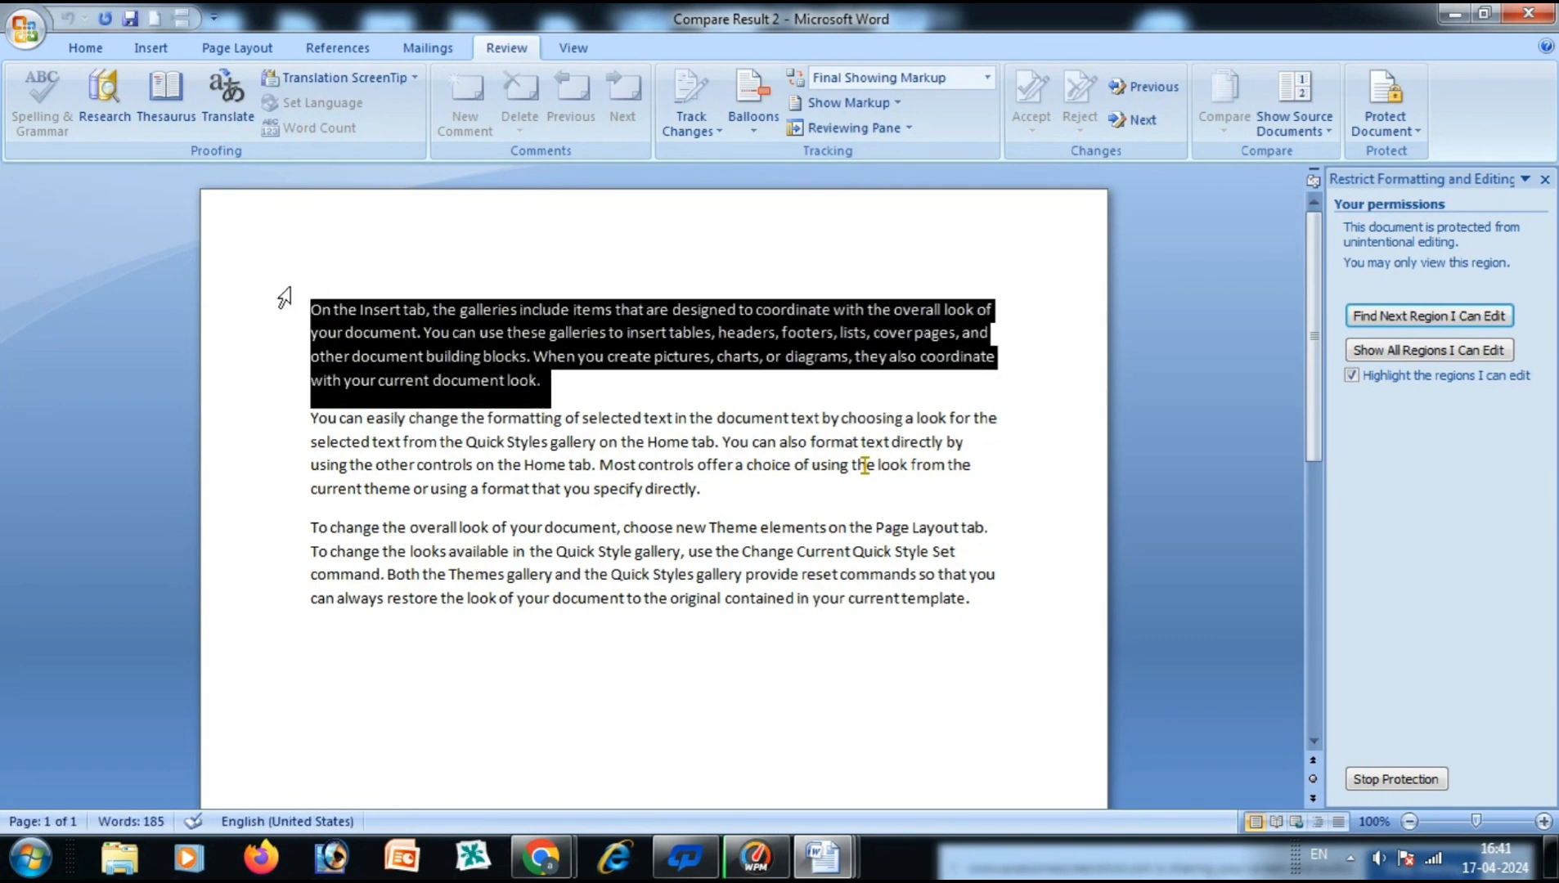
pyautogui.click(82, 48)
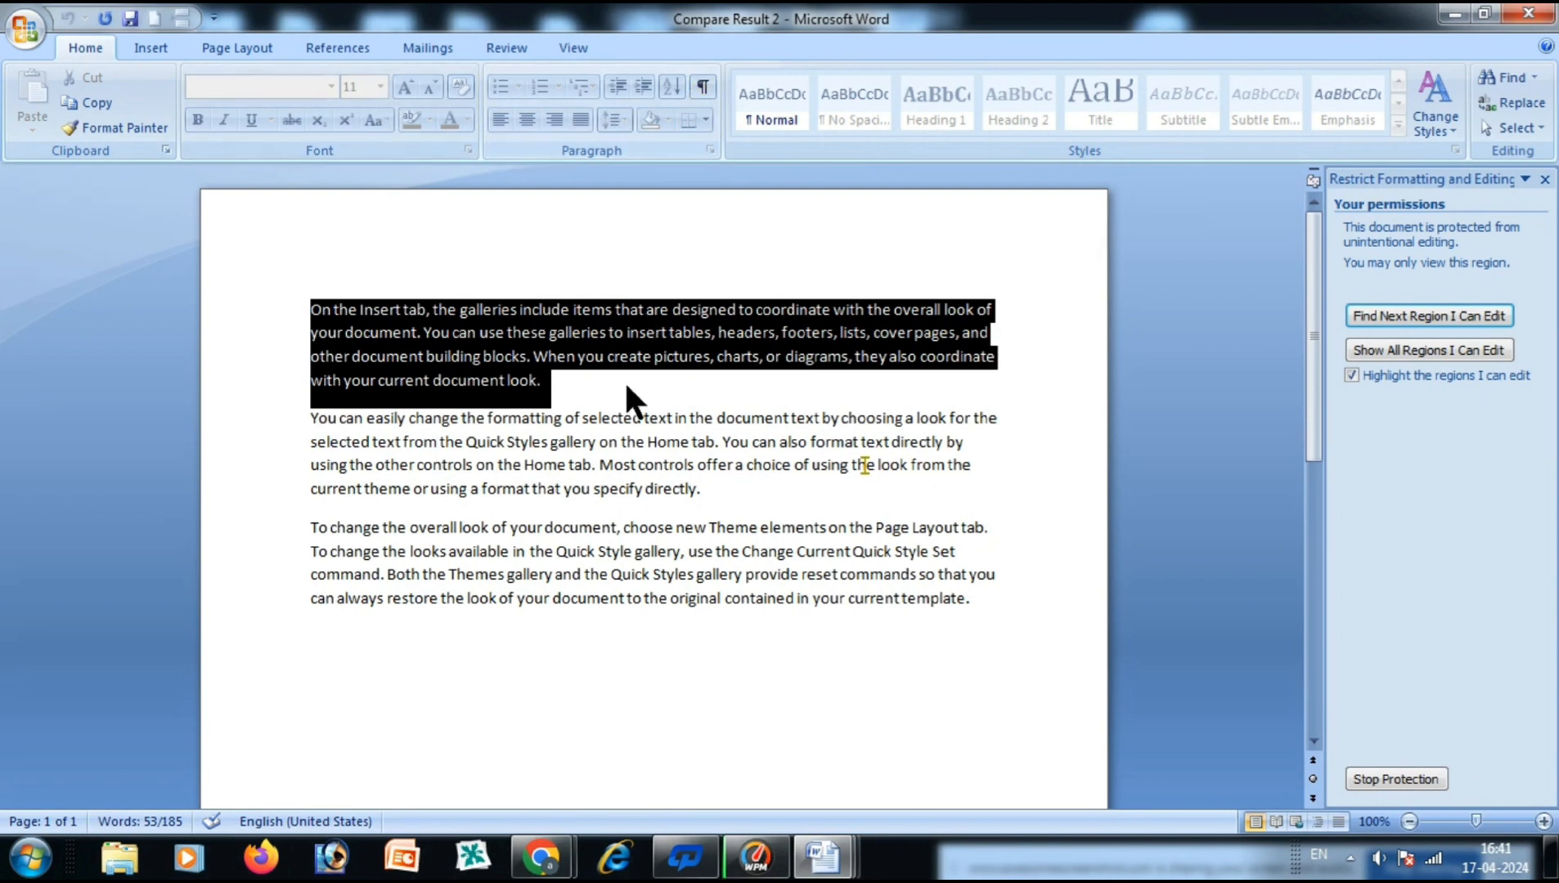
pyautogui.click(596, 482)
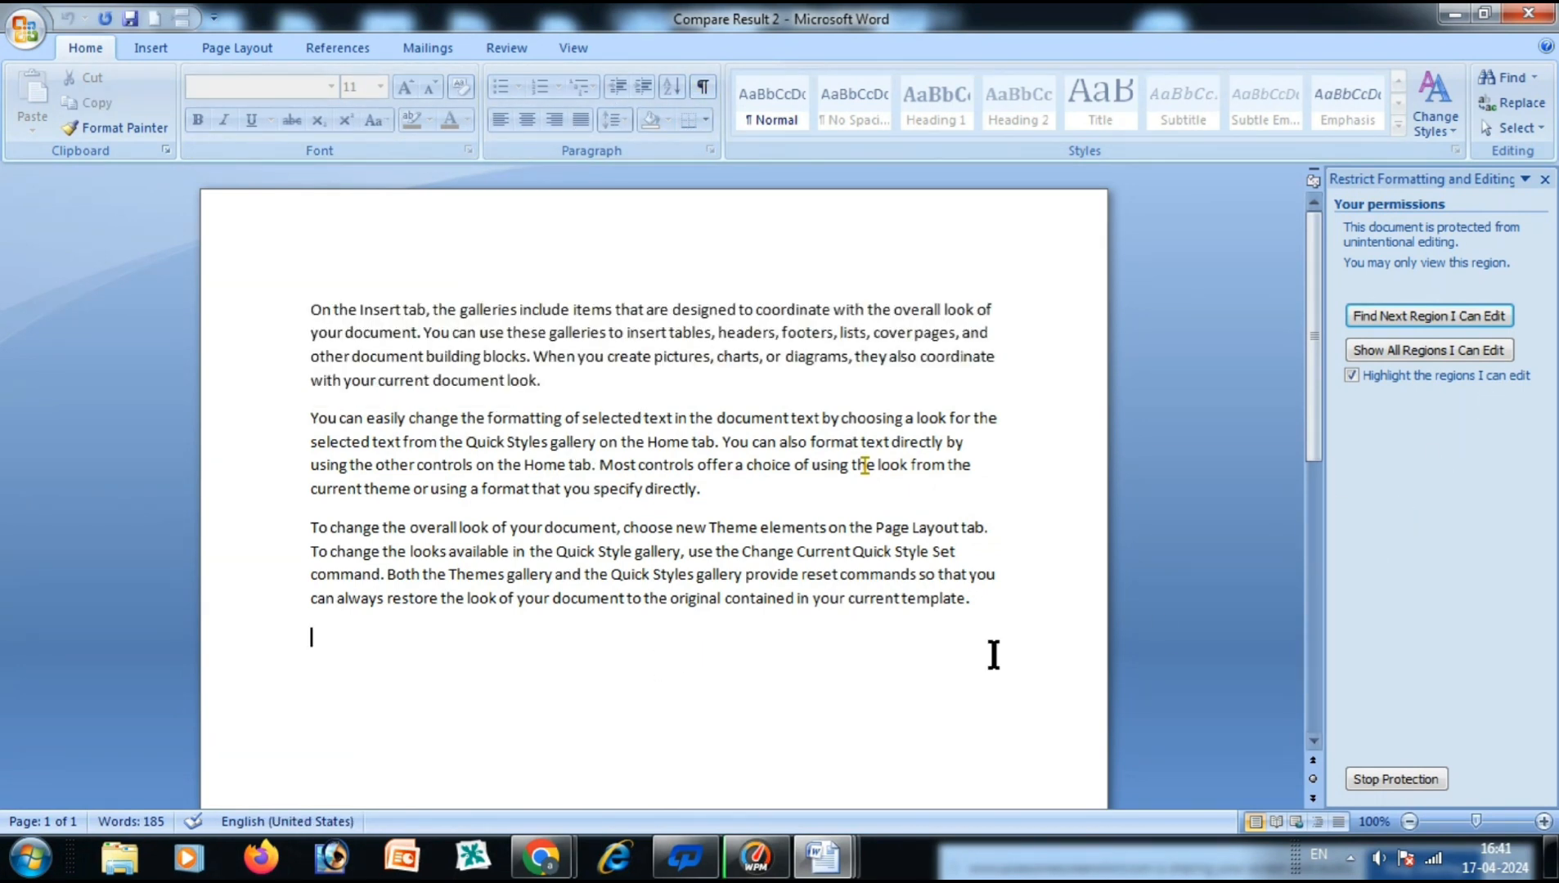
pyautogui.click(1409, 779)
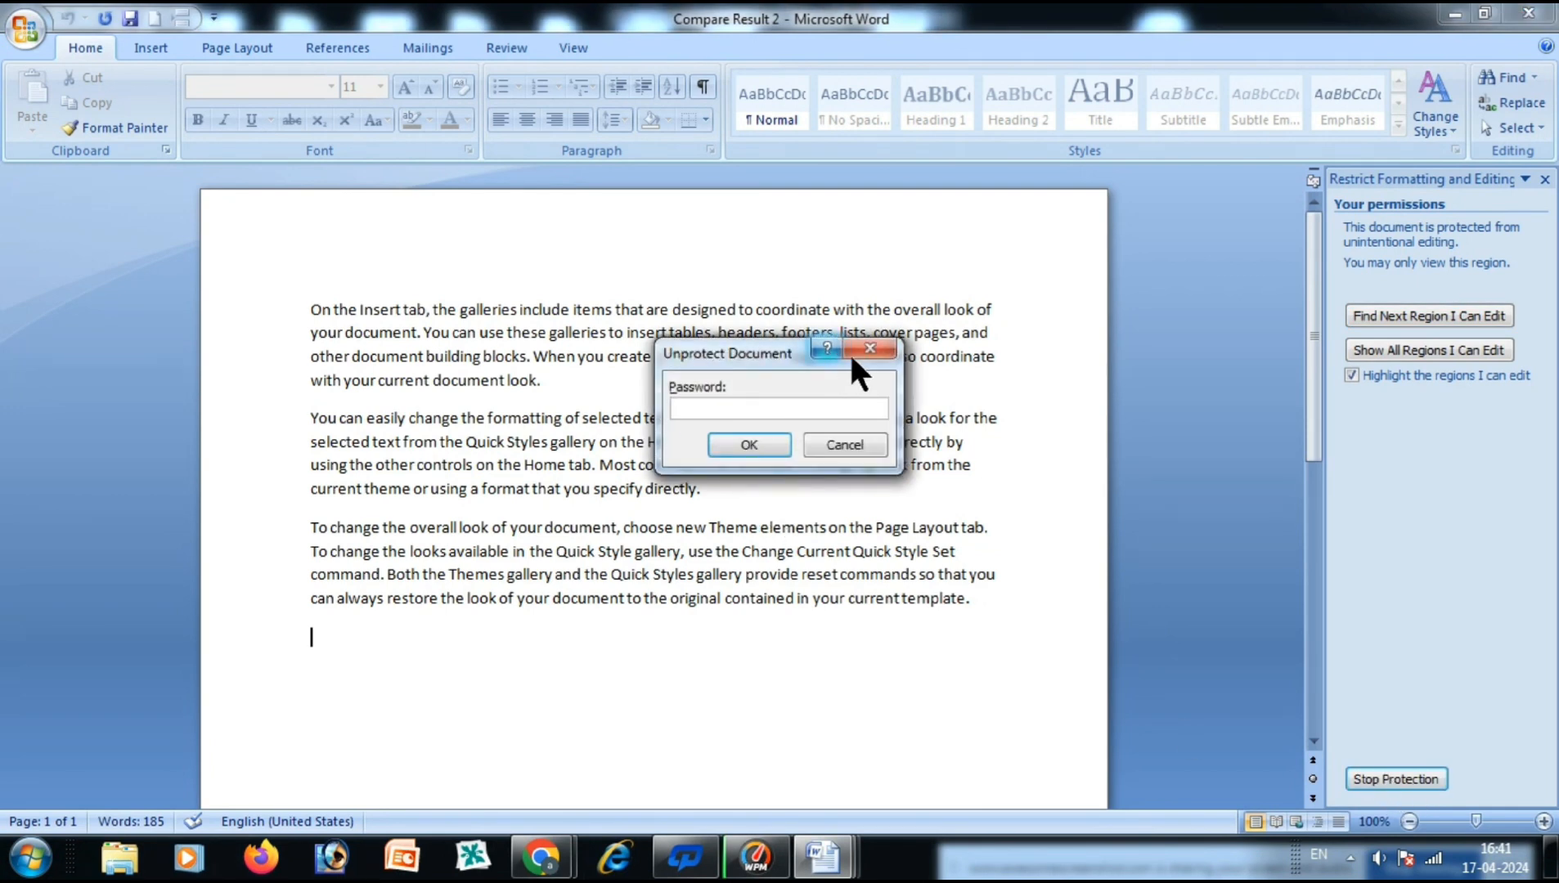
# Enter the protection password to unprotect the document.
pyautogui.write('123')
pyautogui.click(775, 442)
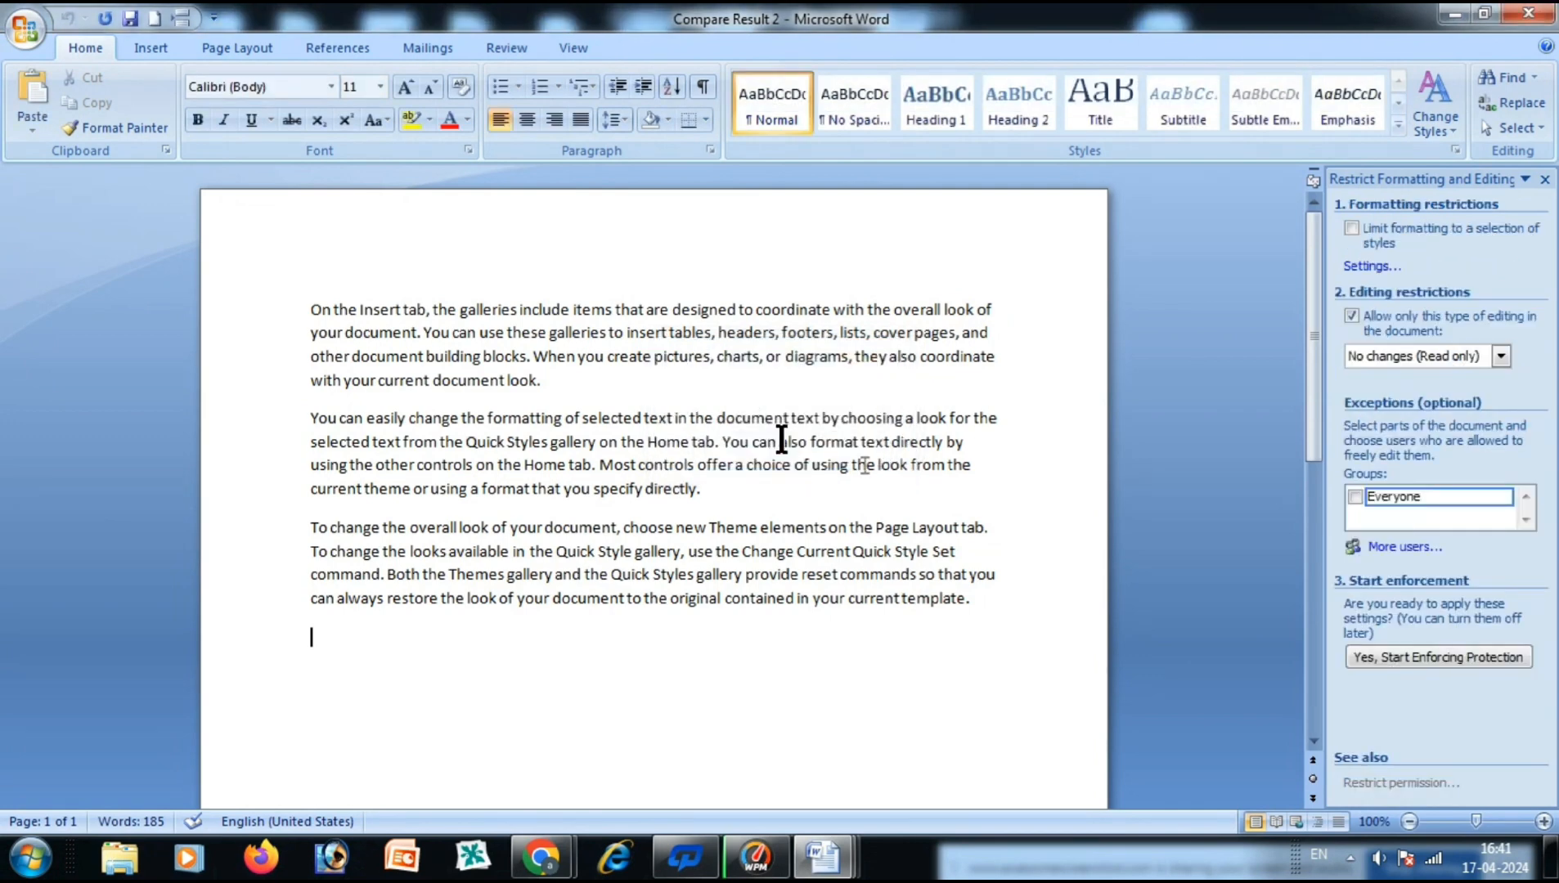
pyautogui.click(980, 602)
# Set the first paragraph in the Bodoni MT Black font.
pyautogui.moveTo(312, 310); pyautogui.dragTo(514, 393)
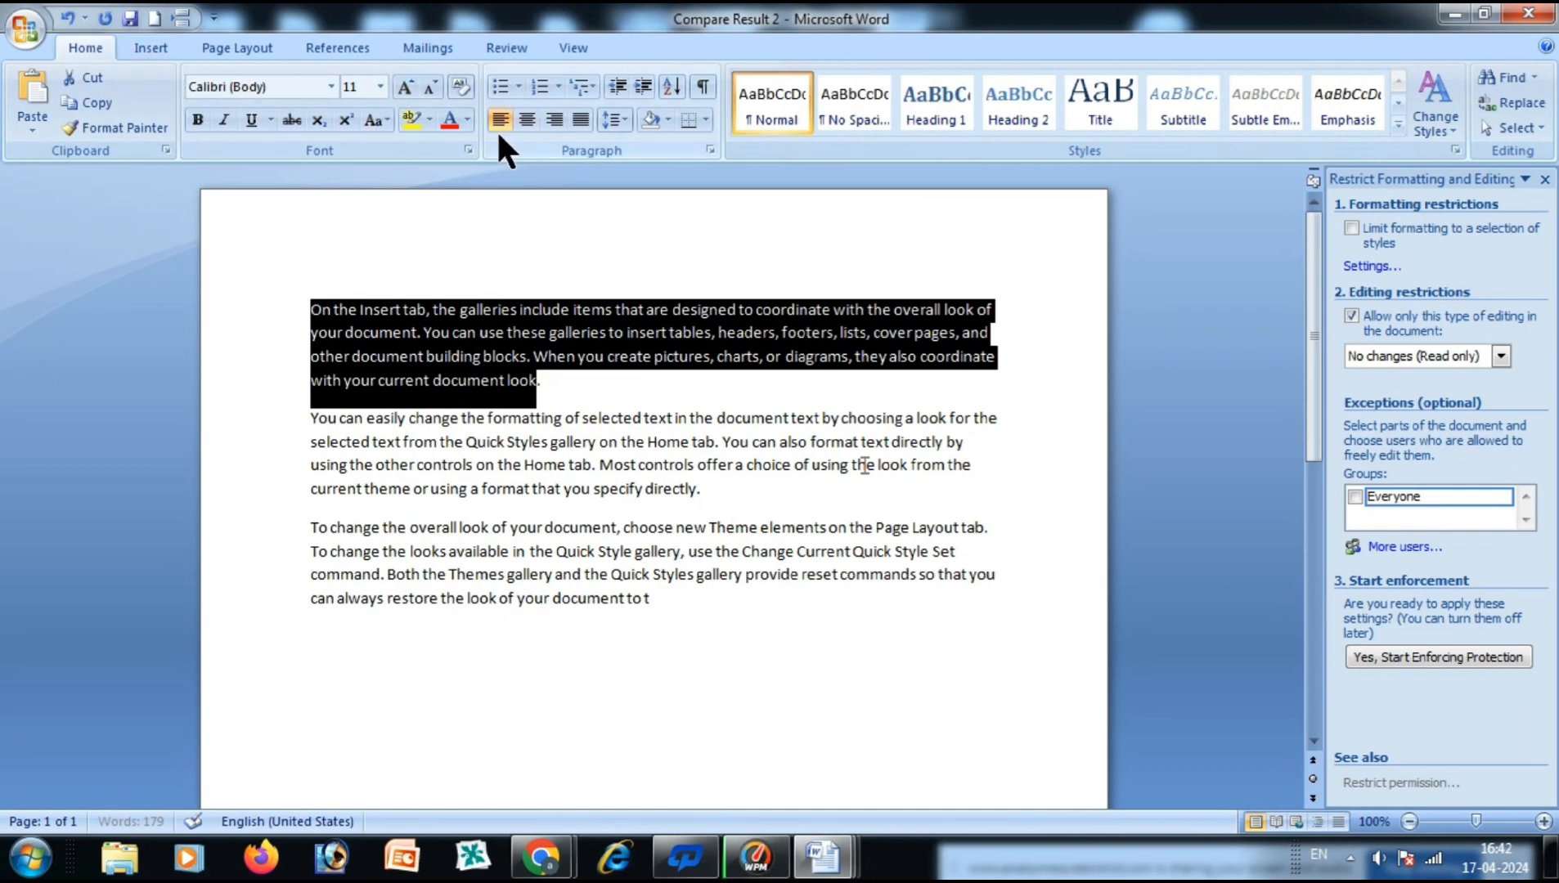
pyautogui.click(331, 86)
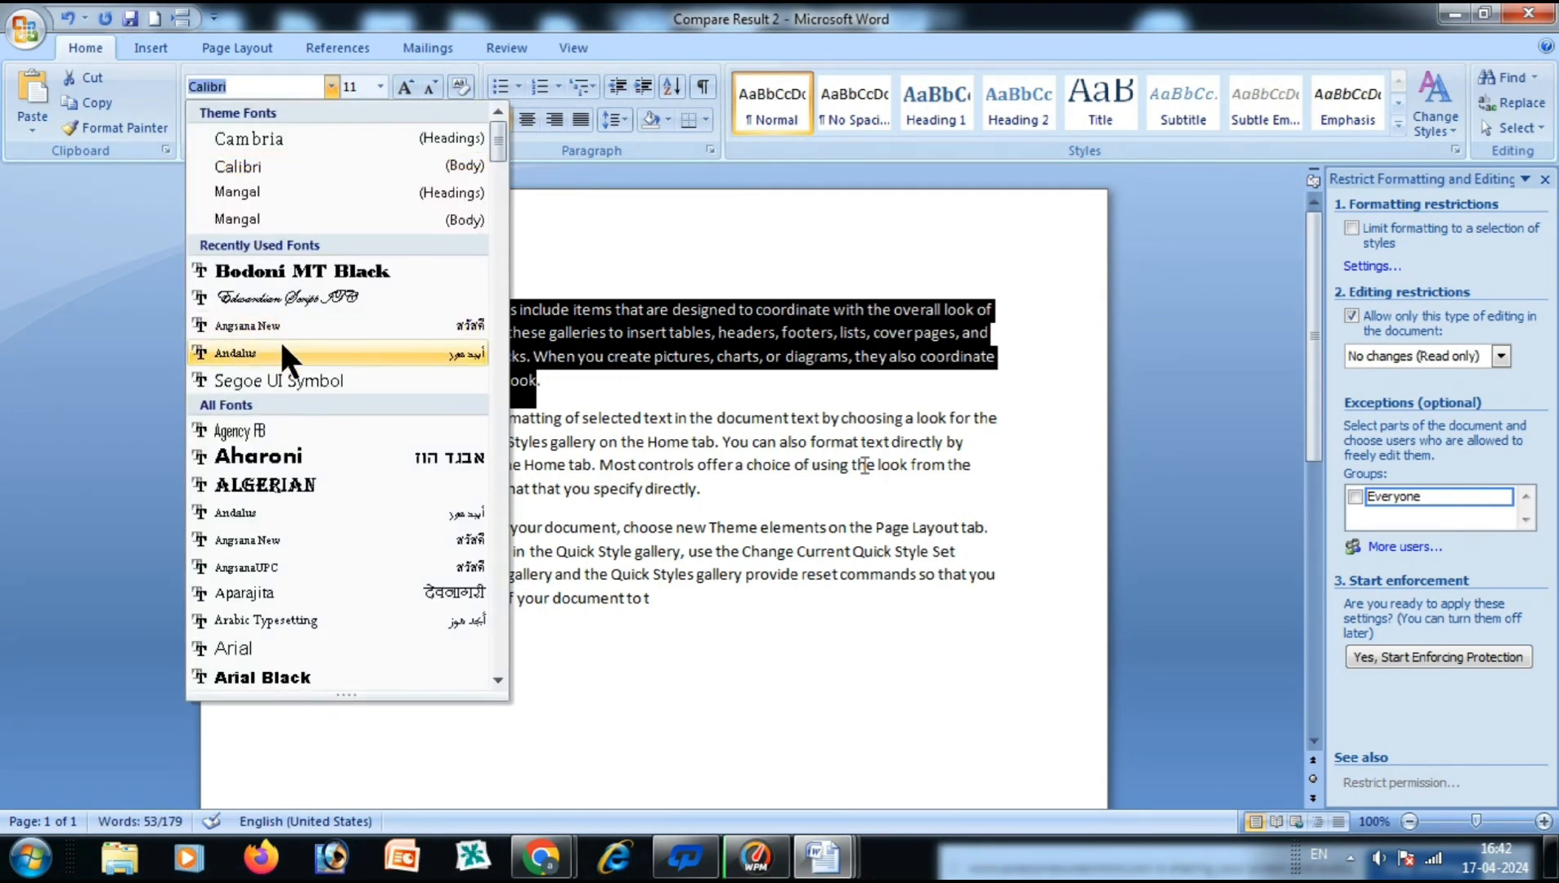
pyautogui.click(303, 270)
pyautogui.click(525, 557)
pyautogui.click(896, 643)
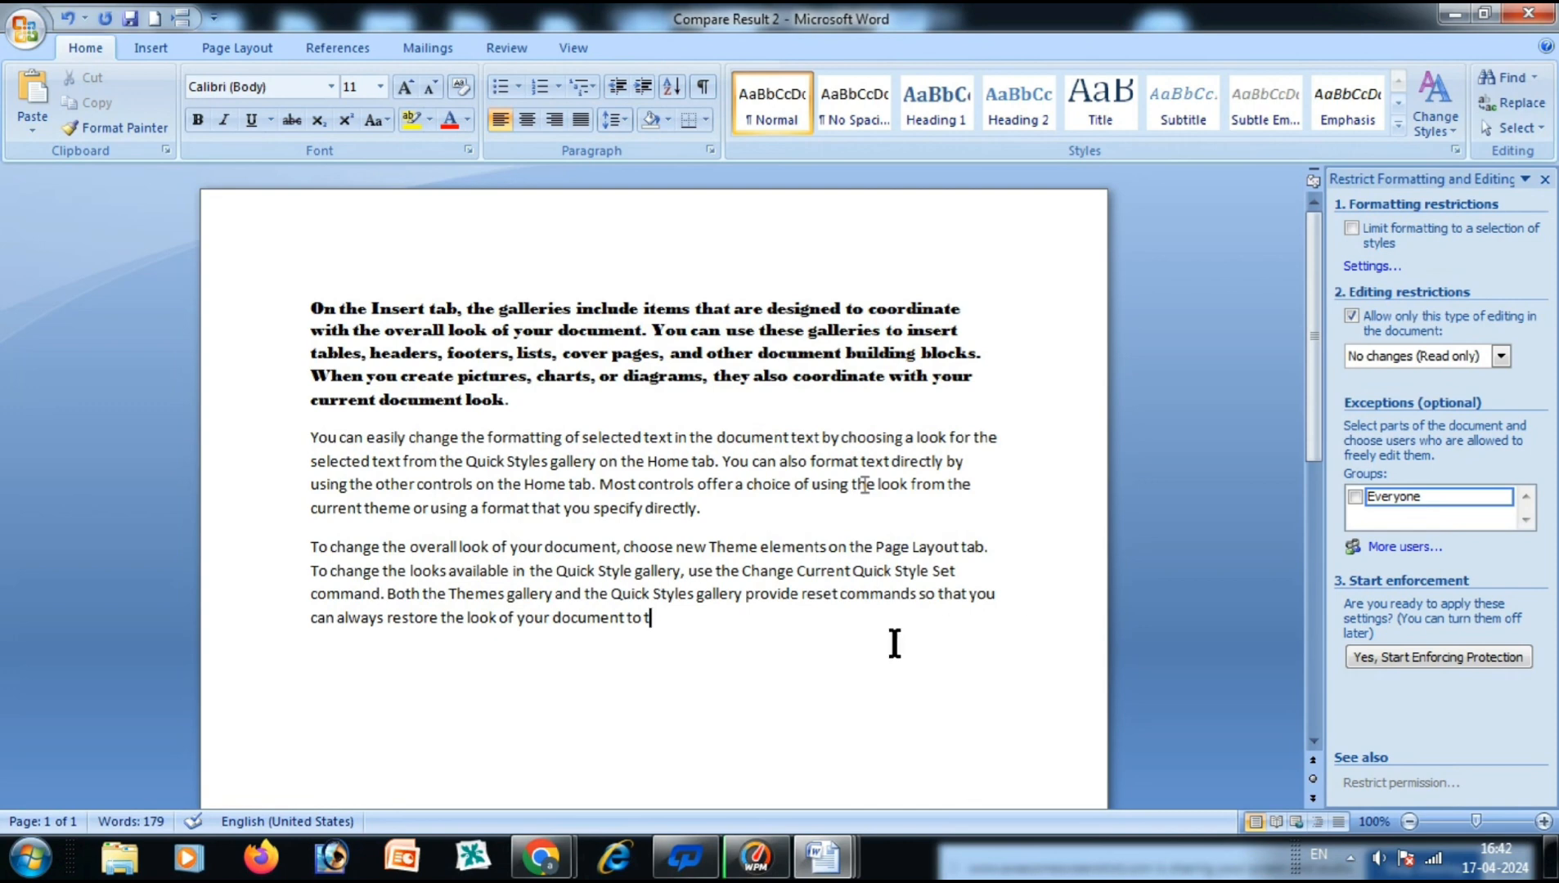